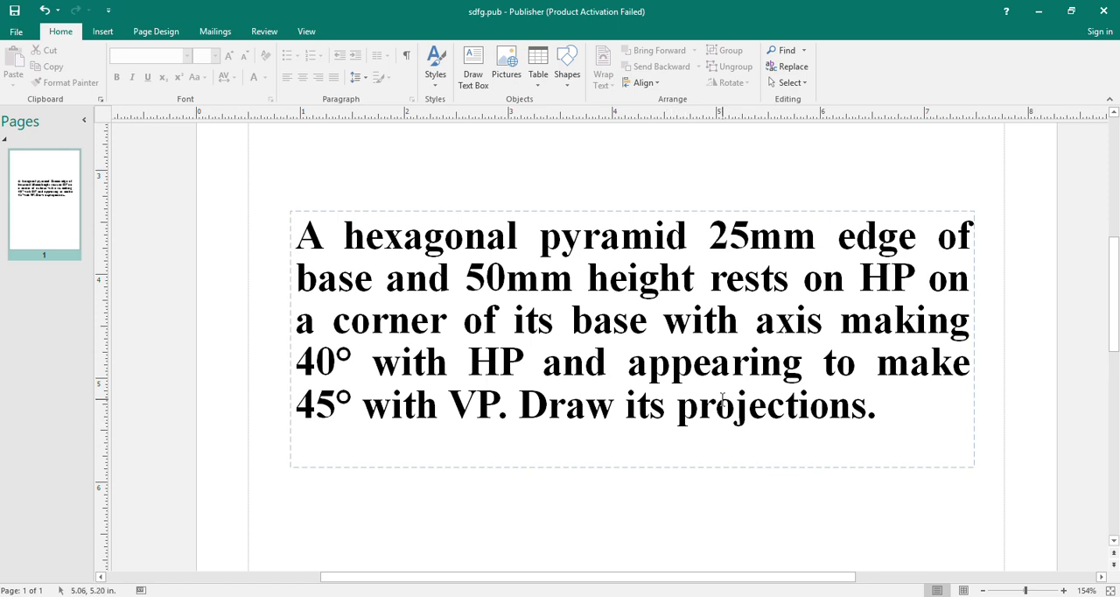
Step: Review the hexagonal pyramid problem statement in Publisher, and return to the Test.dwg drawing in AutoCAD
{"action": "left_click", "coordinate": [770, 577]}
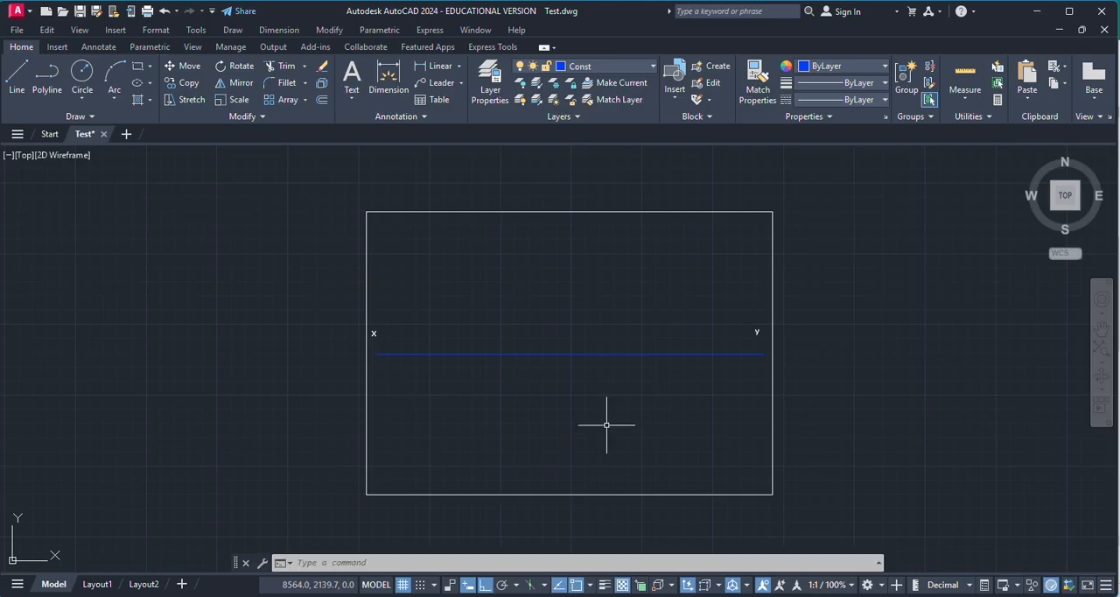
{"action": "key", "text": "alt+Tab"}
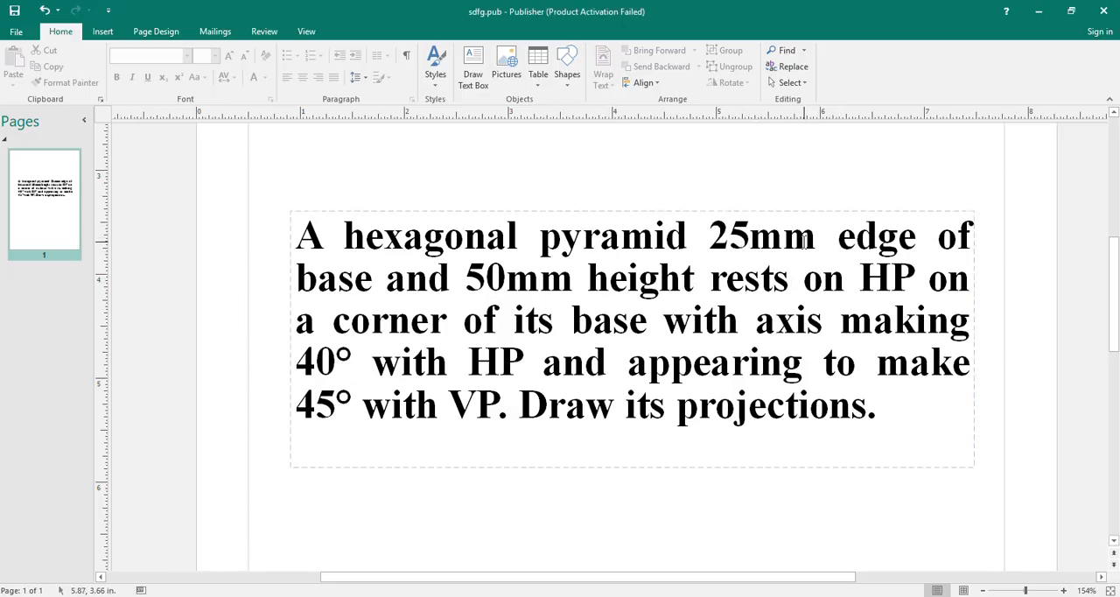
{"action": "key", "text": "alt+Tab"}
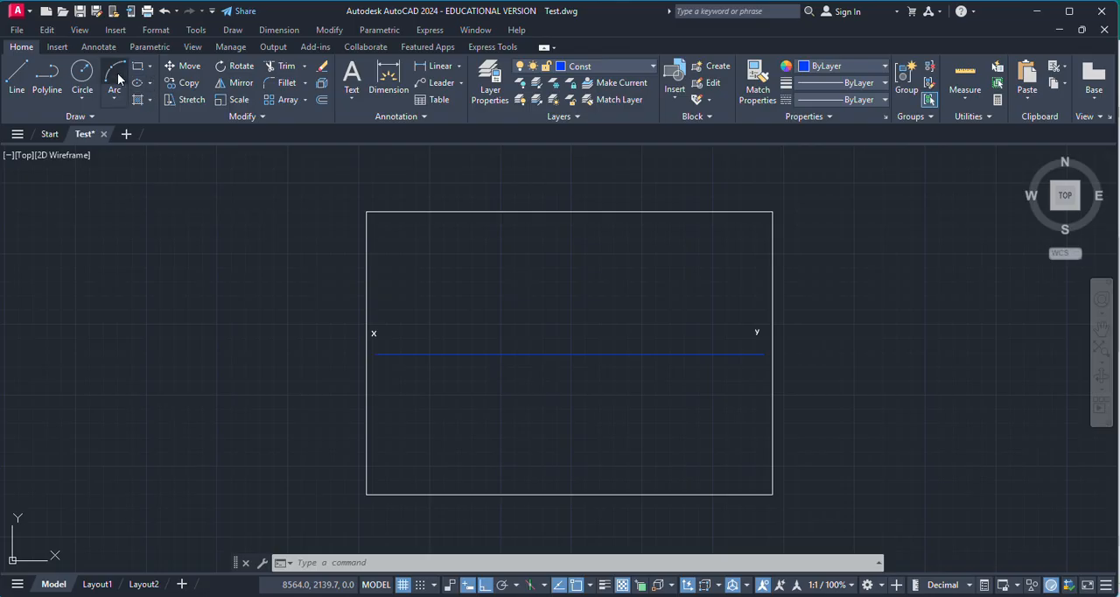
{"action": "left_click", "coordinate": [149, 68]}
{"action": "left_click", "coordinate": [168, 115]}
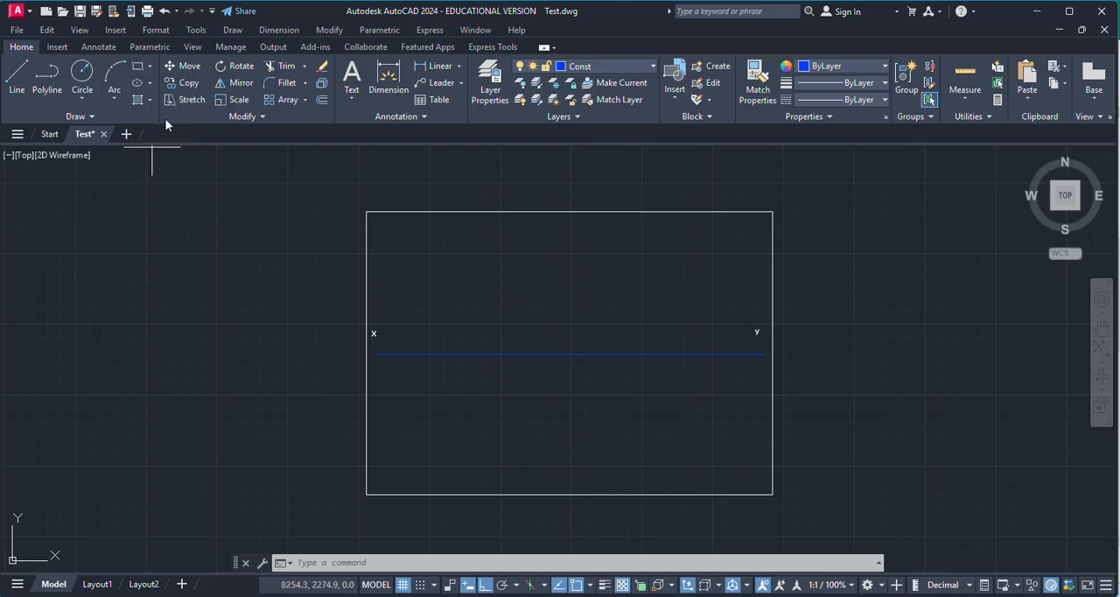
{"action": "scroll", "coordinate": [534, 444], "scroll_direction": "up", "scroll_amount": 2}
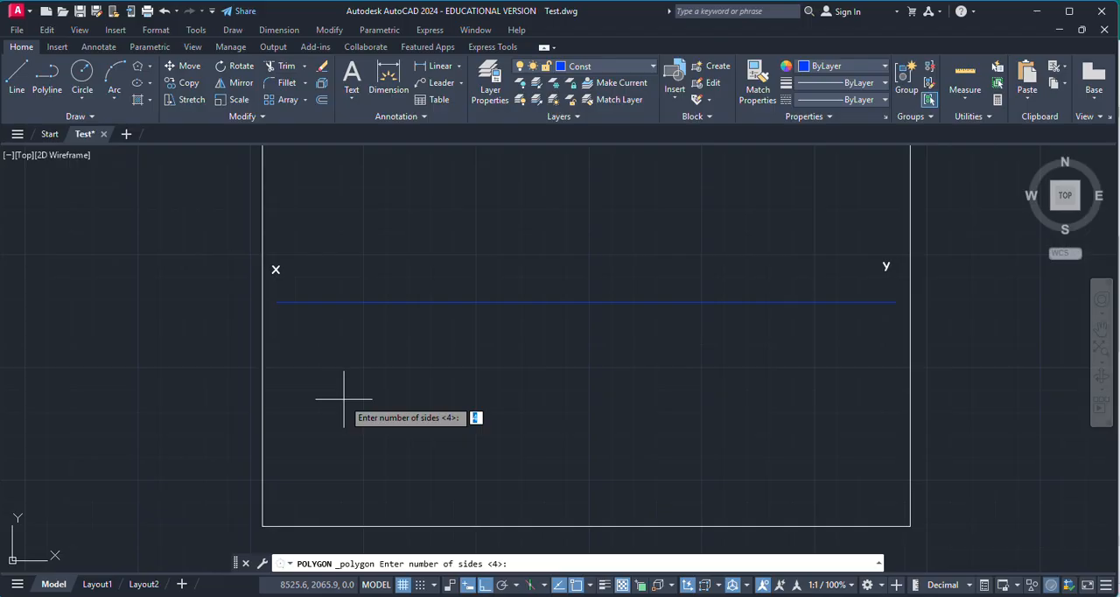
{"action": "key", "text": "Return"}
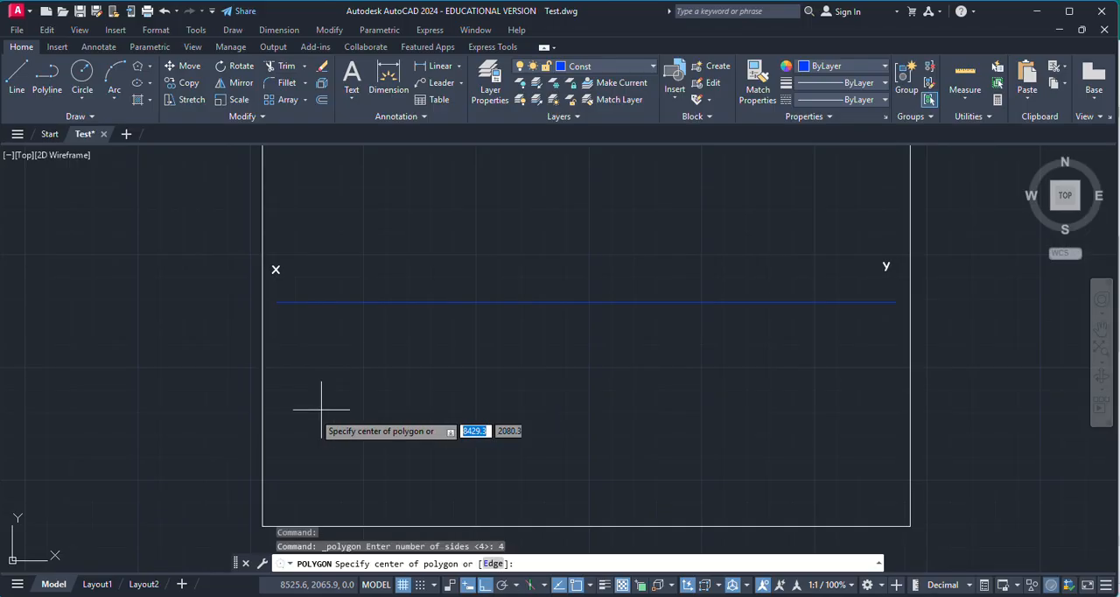
{"action": "left_click", "coordinate": [491, 564]}
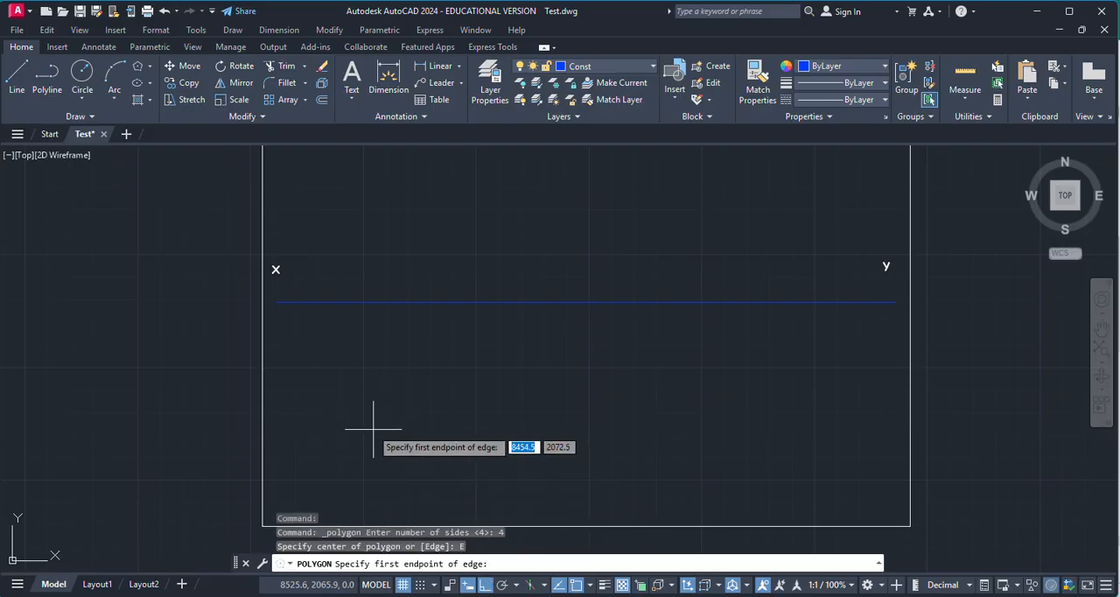
{"action": "left_click", "coordinate": [341, 364]}
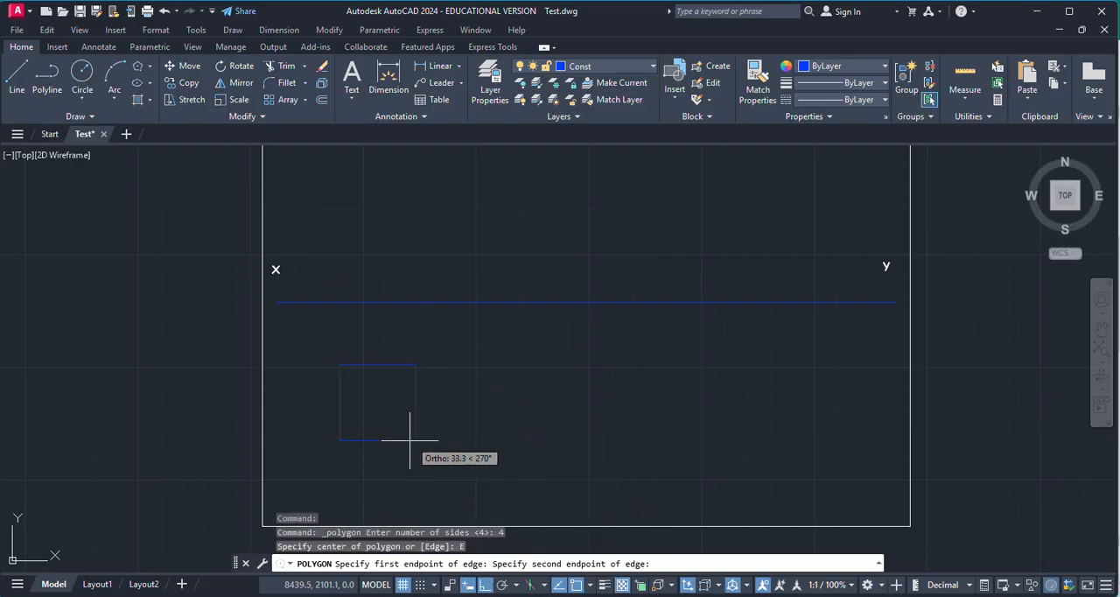
{"action": "key", "text": "Escape"}
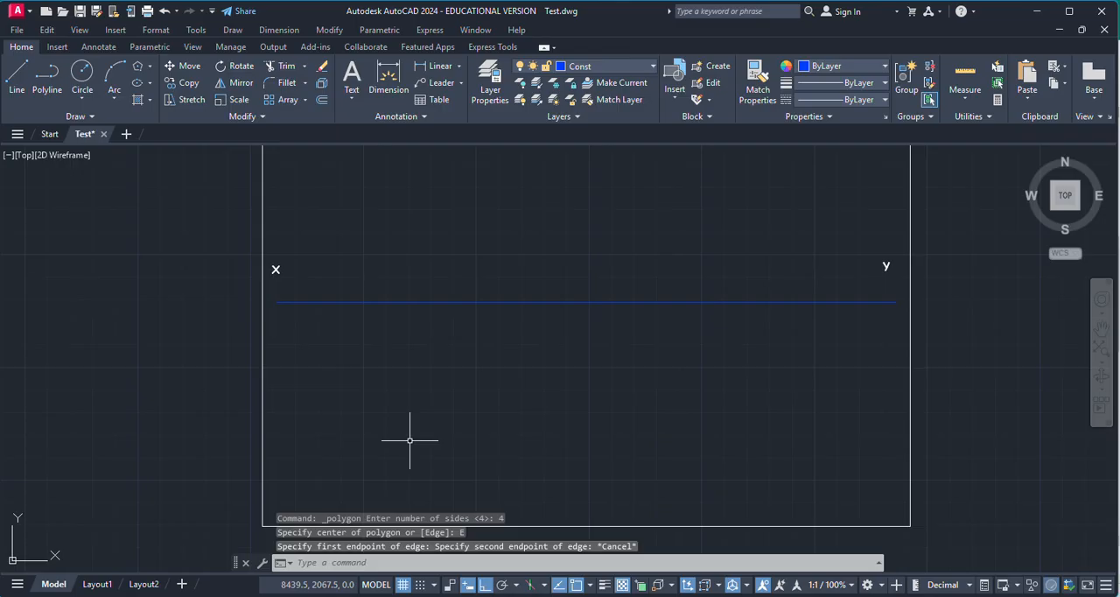
Step: Draw a six-sided polygon by its edge, with a horizontal 25 mm base edge starting below the xy line's x end
{"action": "left_click", "coordinate": [139, 66]}
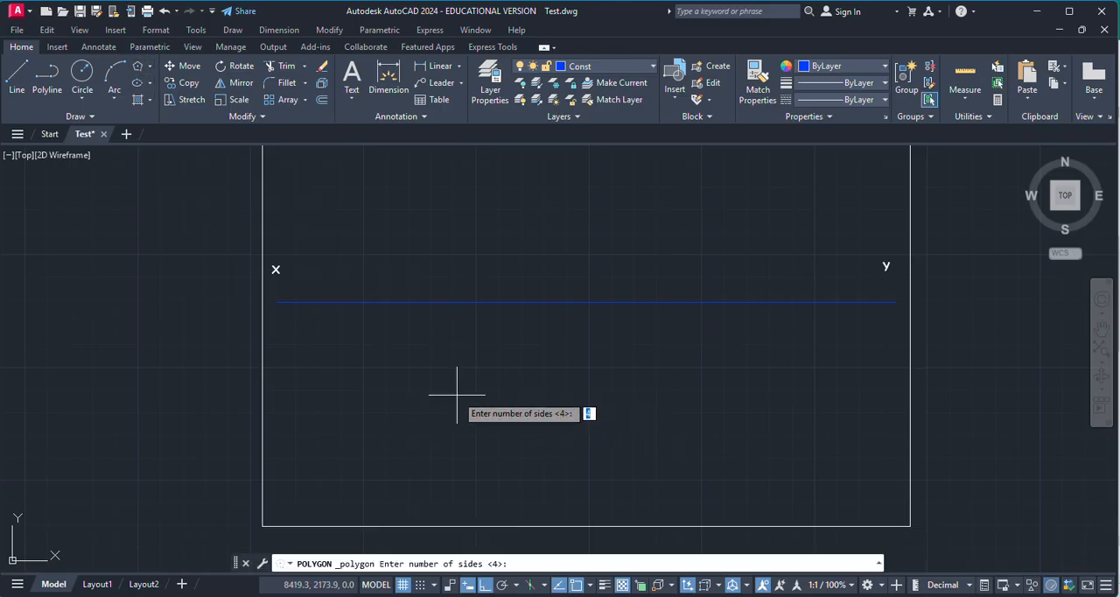
{"action": "type", "text": "6"}
{"action": "key", "text": "Return"}
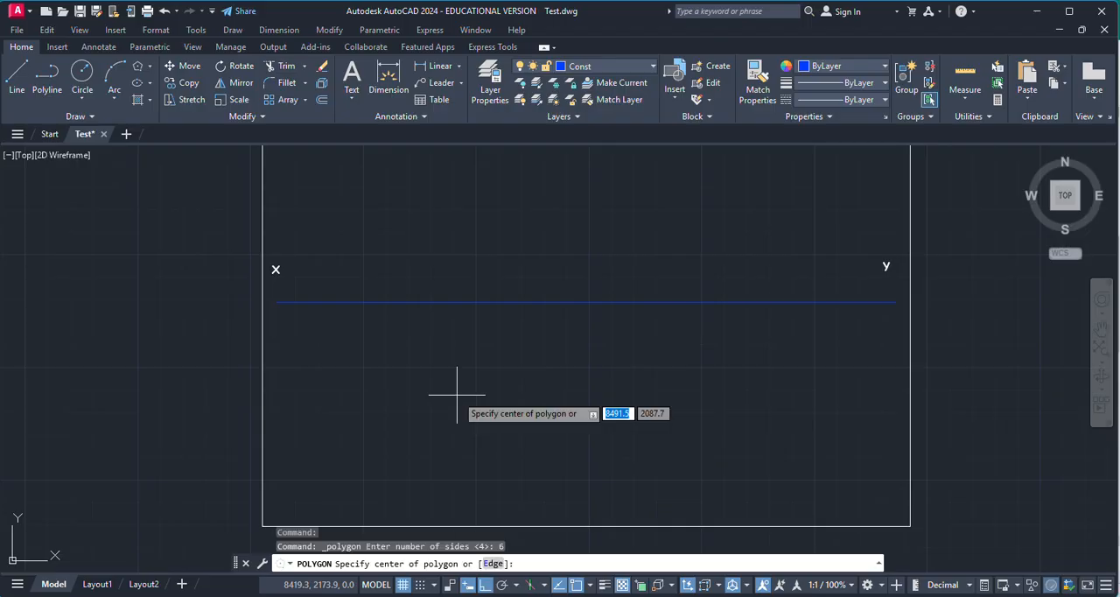
{"action": "left_click", "coordinate": [492, 564]}
{"action": "left_click", "coordinate": [340, 391]}
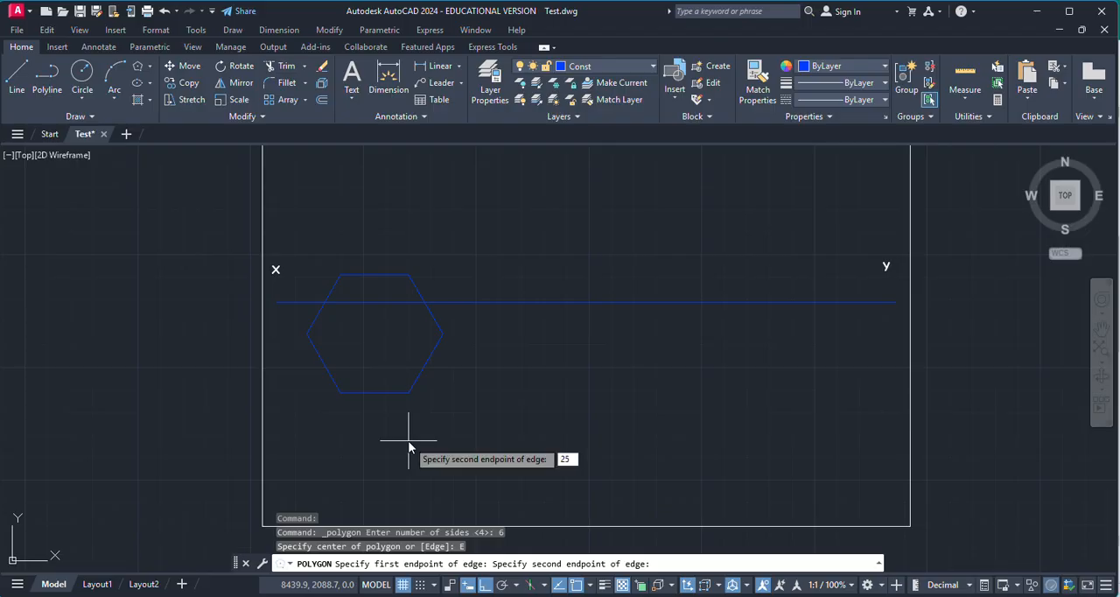
{"action": "key", "text": "Return"}
Step: Move the hexagon straight down so that it lies entirely below the xy line
{"action": "left_click", "coordinate": [394, 391]}
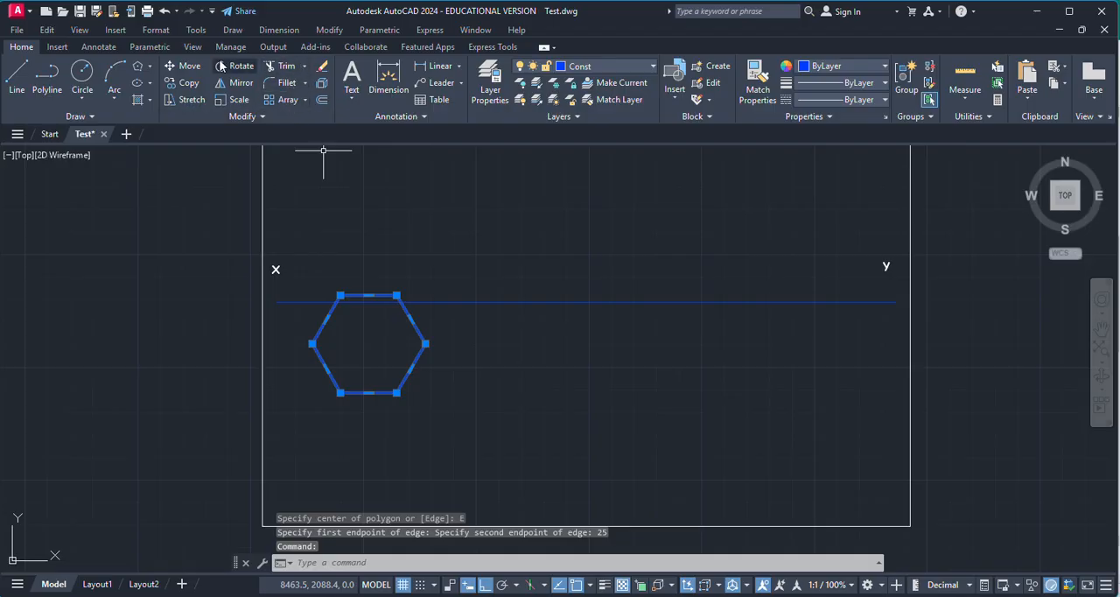
{"action": "left_click", "coordinate": [184, 66]}
{"action": "left_click", "coordinate": [367, 344]}
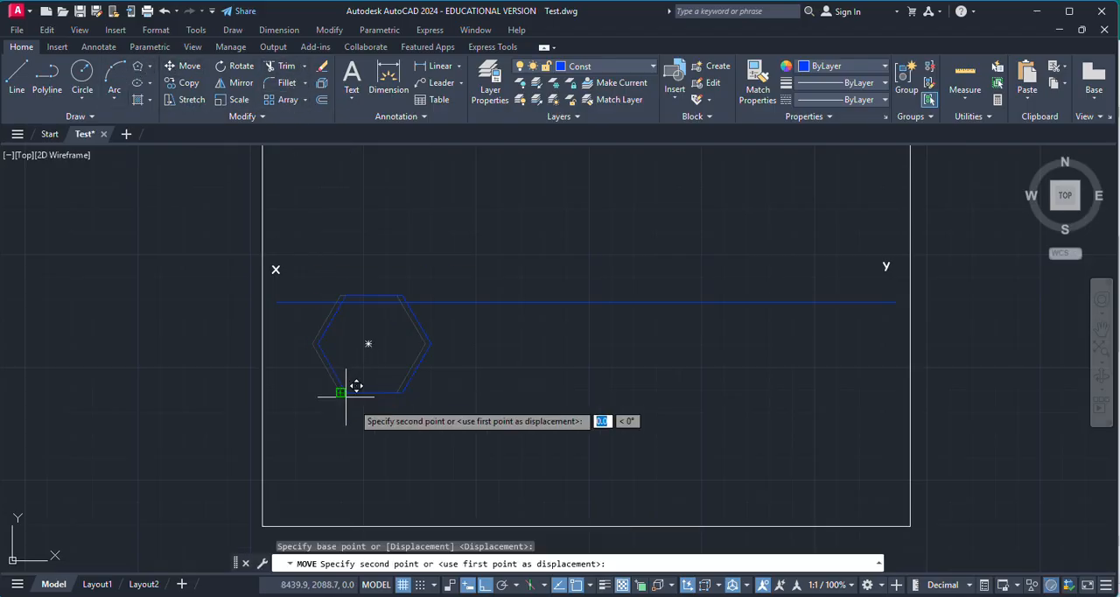
{"action": "left_click", "coordinate": [384, 454]}
{"action": "key", "text": "Escape"}
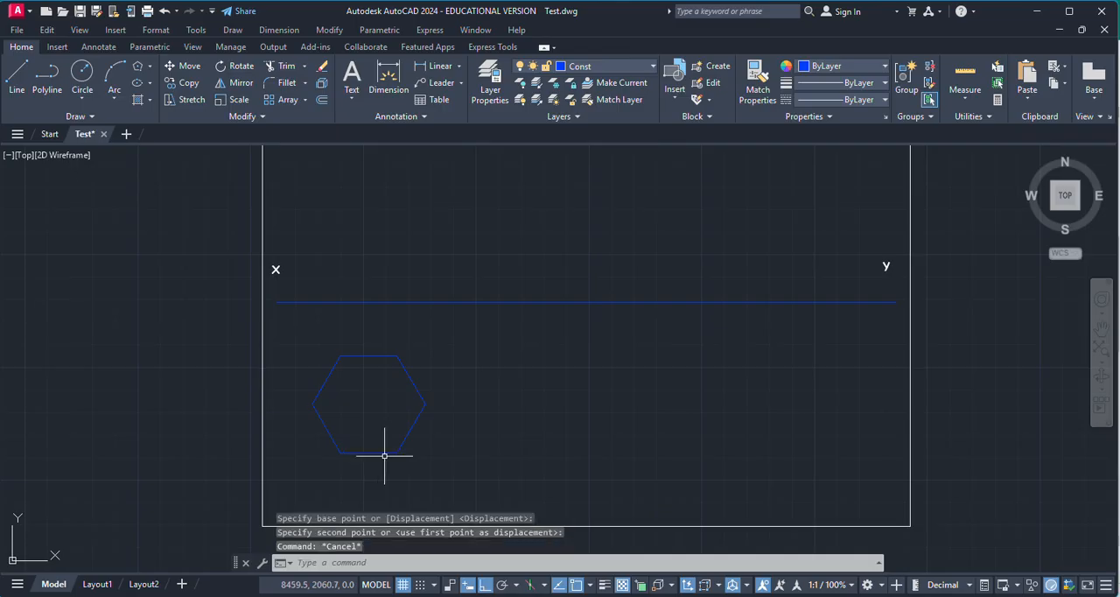
{"action": "scroll", "coordinate": [404, 391], "scroll_direction": "up", "scroll_amount": 2}
{"action": "scroll", "coordinate": [407, 380], "scroll_direction": "down", "scroll_amount": 2}
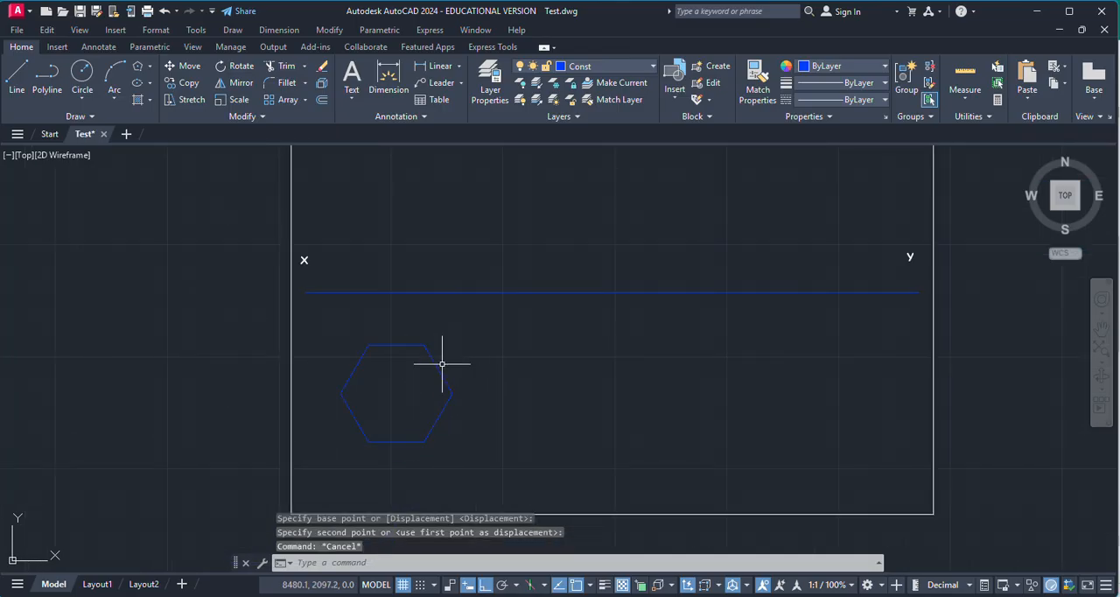
{"action": "left_click", "coordinate": [445, 367]}
{"action": "left_click", "coordinate": [437, 370]}
{"action": "key", "text": "Escape"}
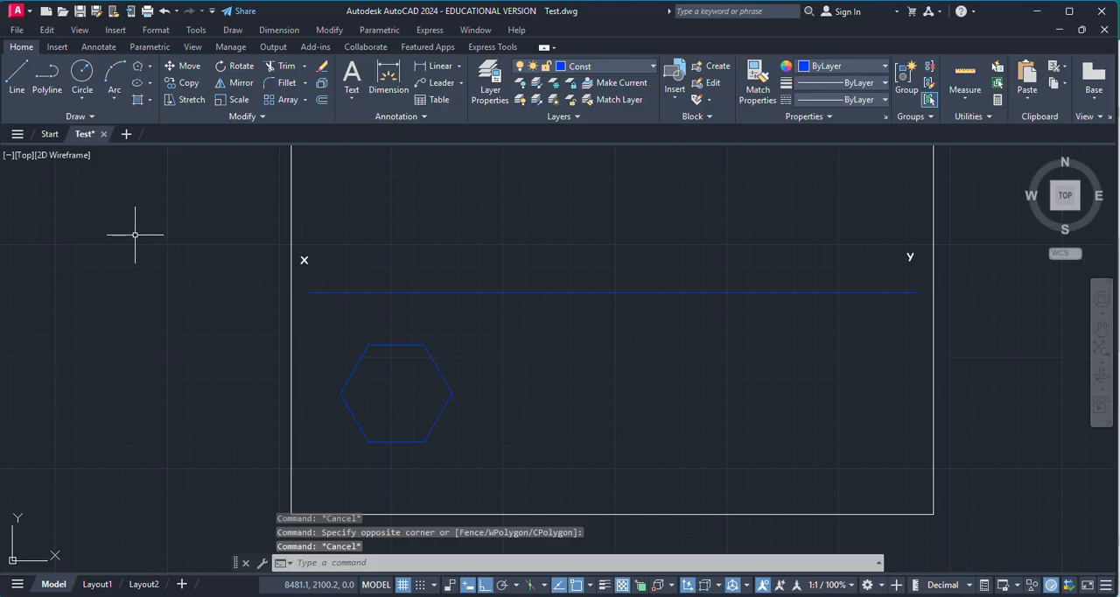
Step: Draw connected lines from the hexagon's left corner to its centre and on to the upper-right corner
{"action": "left_click", "coordinate": [15, 77]}
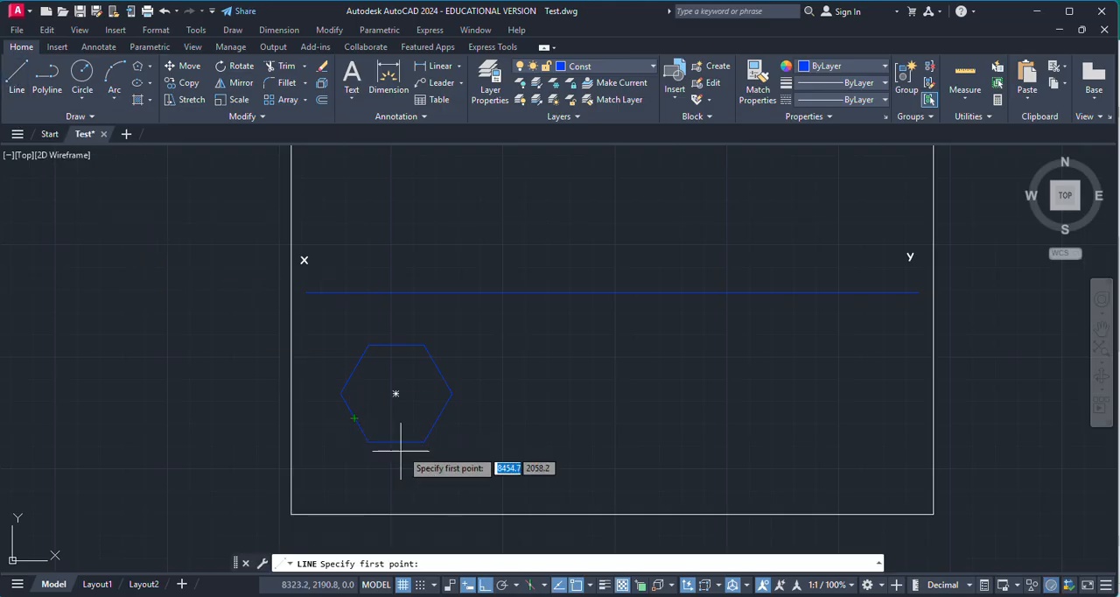
{"action": "left_click", "coordinate": [341, 394]}
{"action": "left_click", "coordinate": [396, 394]}
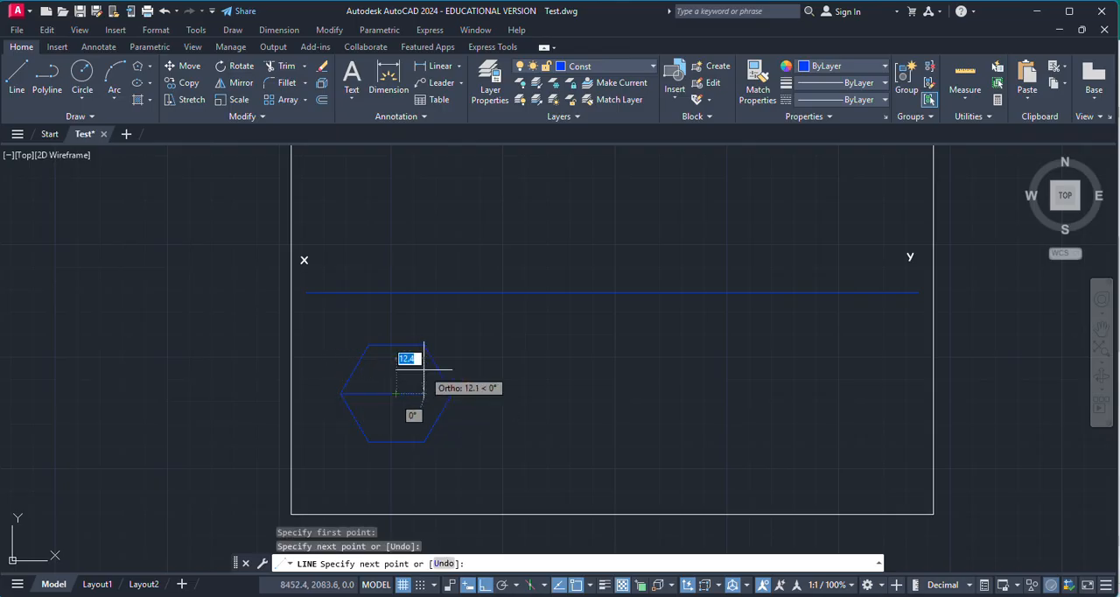
{"action": "left_click", "coordinate": [424, 345]}
{"action": "key", "text": "Return"}
{"action": "key", "text": "Return"}
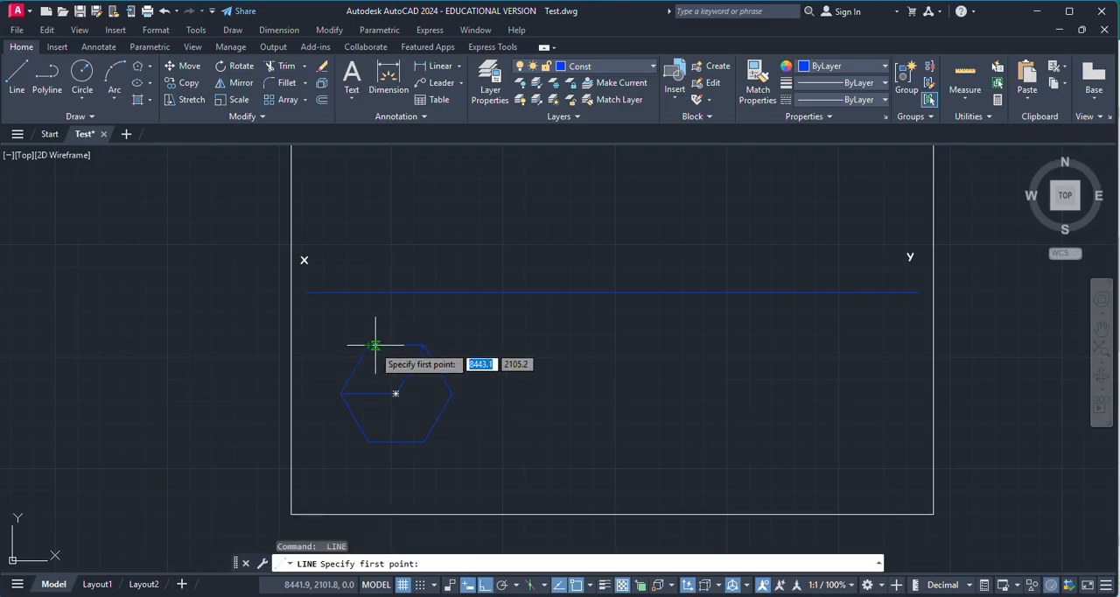
Step: Draw connected lines from the hexagon's upper-left corner to its centre and on to the right corner
{"action": "left_click", "coordinate": [367, 345]}
{"action": "left_click", "coordinate": [396, 394]}
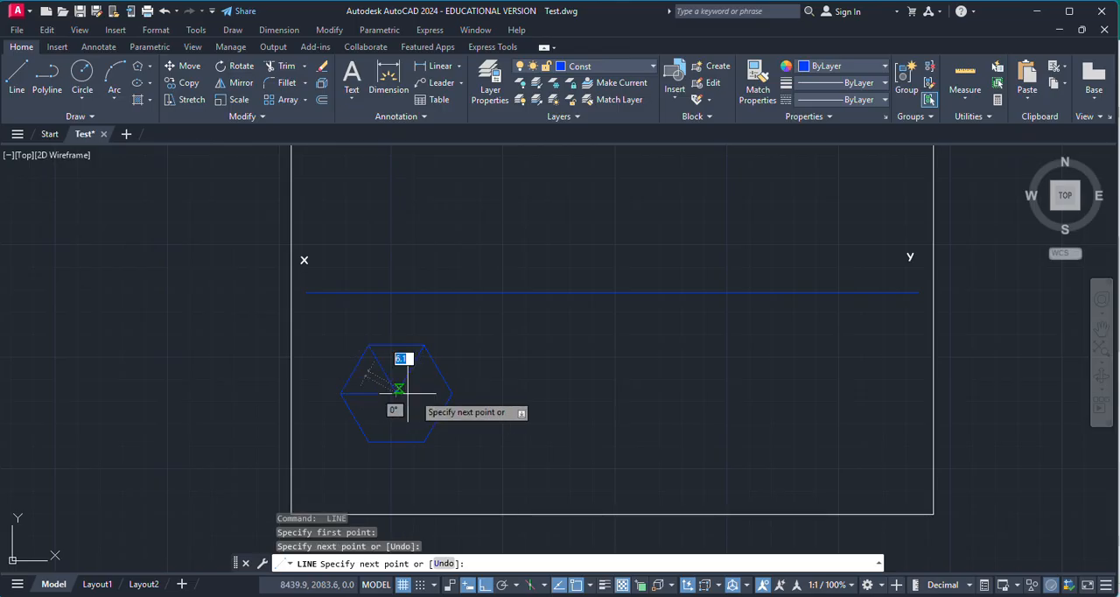
{"action": "left_click", "coordinate": [451, 393]}
{"action": "key", "text": "Return"}
{"action": "key", "text": "Return"}
Step: Draw connected lines from the hexagon's lower-right corner to its centre and on to the lower-left corner
{"action": "left_click", "coordinate": [395, 394]}
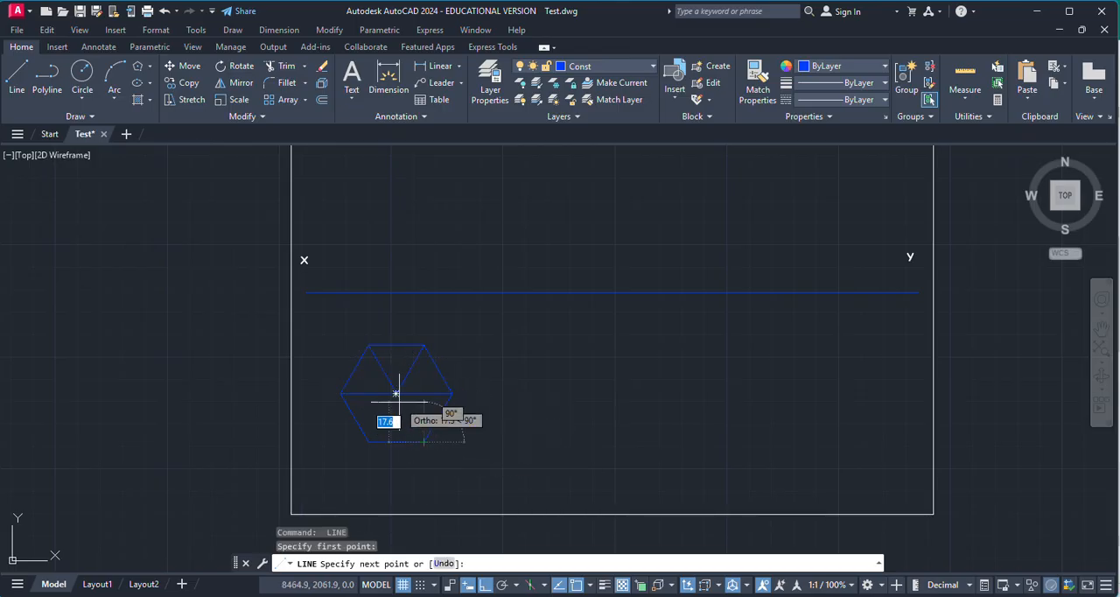
{"action": "left_click", "coordinate": [369, 441]}
{"action": "key", "text": "Return"}
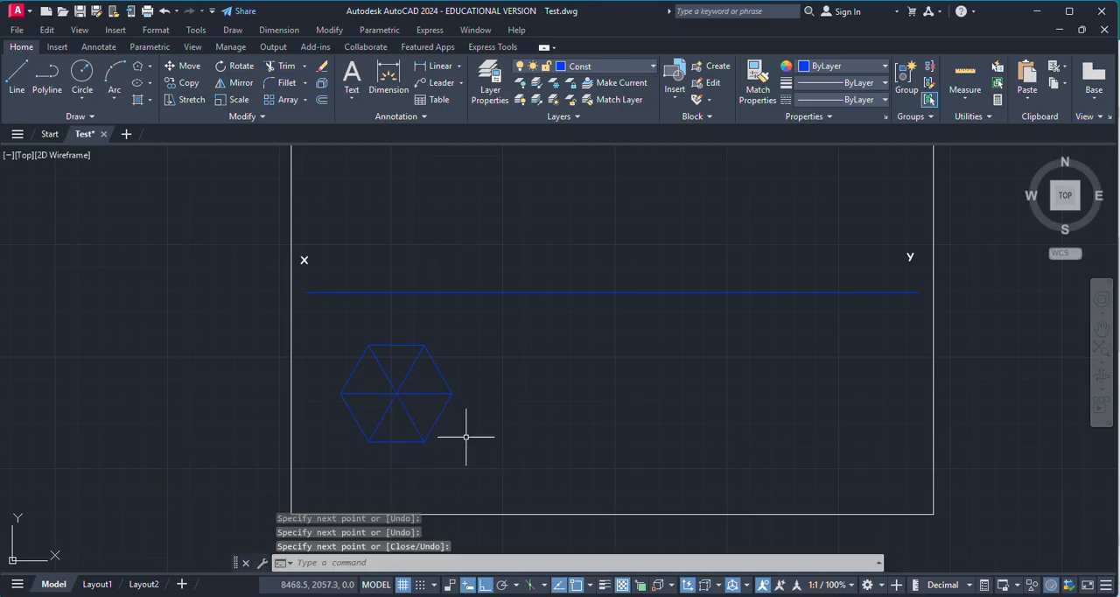
Step: Add the multiline text label "a" beside the hexagon's left corner
{"action": "scroll", "coordinate": [418, 441], "scroll_direction": "up", "scroll_amount": 6}
{"action": "scroll", "coordinate": [455, 324], "scroll_direction": "down", "scroll_amount": 4}
{"action": "scroll", "coordinate": [480, 325], "scroll_direction": "up", "scroll_amount": 5}
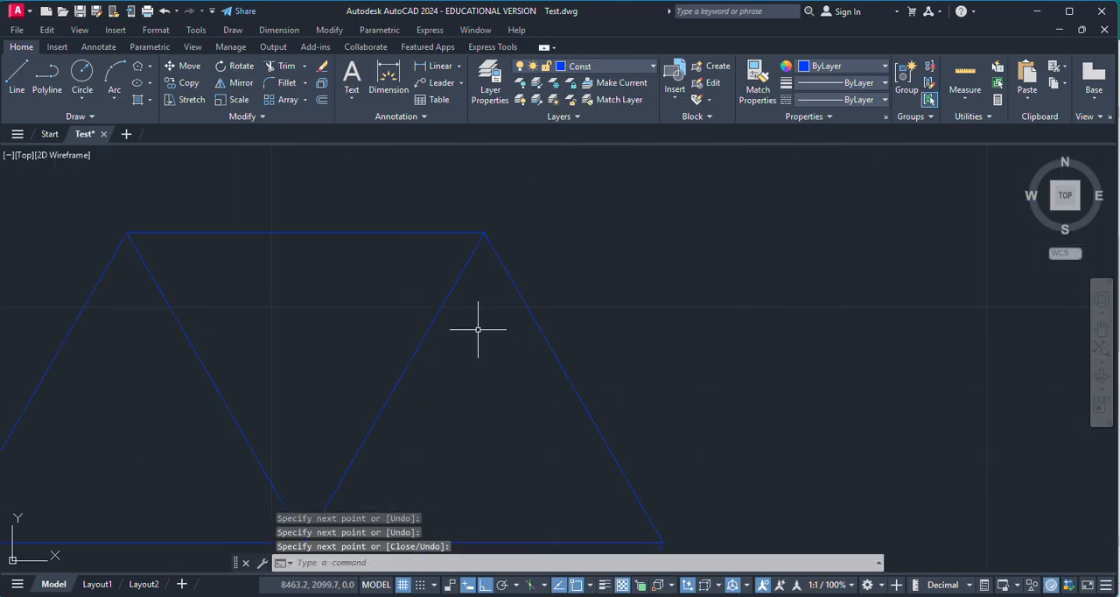
{"action": "scroll", "coordinate": [445, 362], "scroll_direction": "down", "scroll_amount": 5}
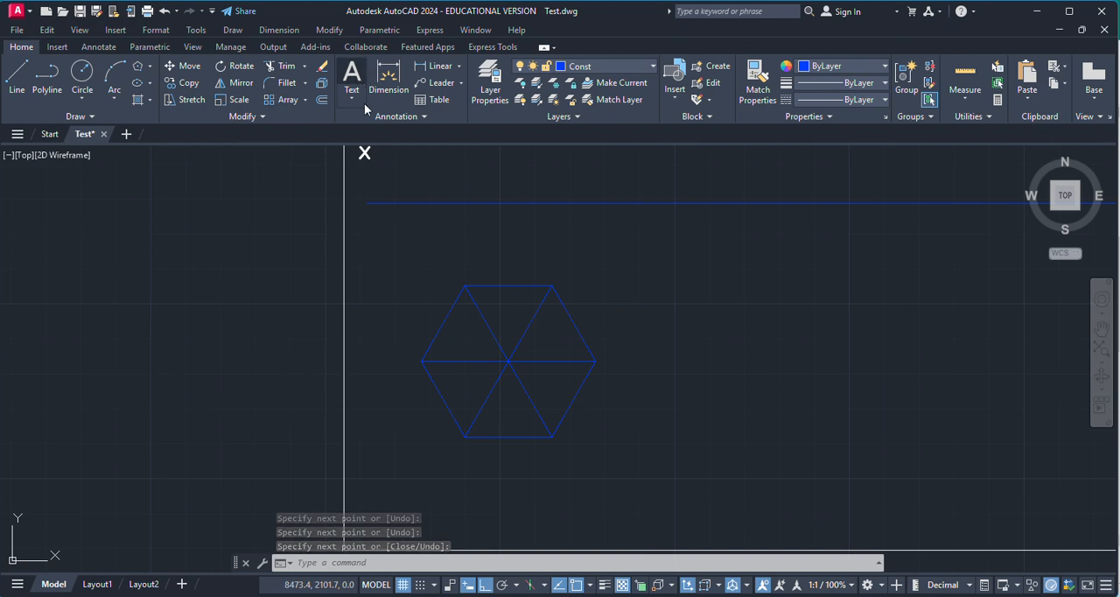
{"action": "left_click", "coordinate": [352, 78]}
{"action": "scroll", "coordinate": [487, 370], "scroll_direction": "up", "scroll_amount": 5}
{"action": "scroll", "coordinate": [270, 305], "scroll_direction": "down", "scroll_amount": 2}
{"action": "left_click", "coordinate": [187, 297]}
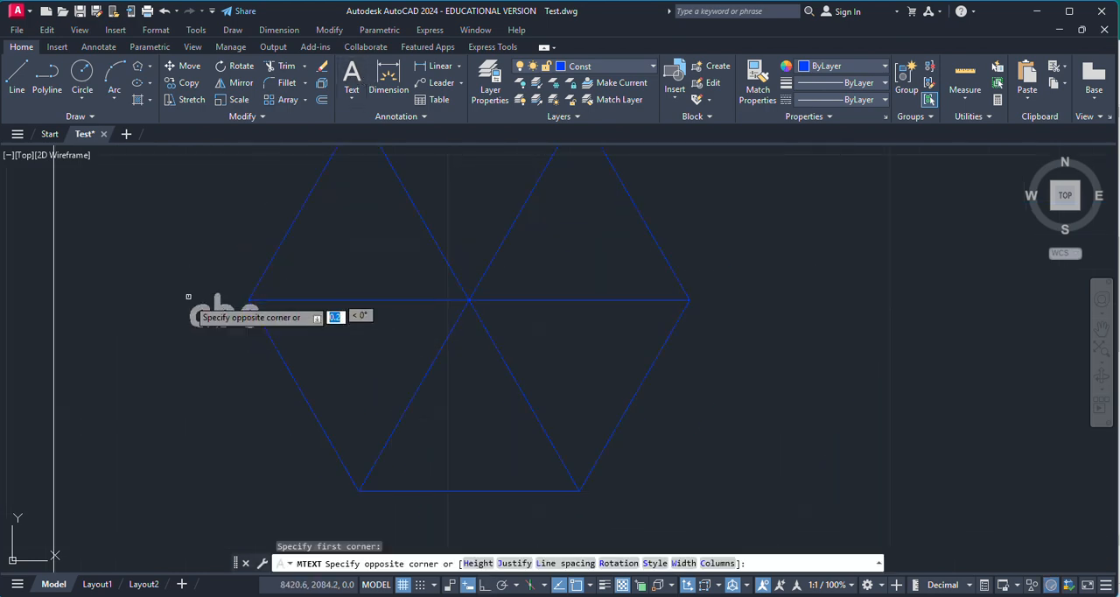
{"action": "left_click", "coordinate": [215, 346]}
{"action": "type", "text": "a"}
{"action": "left_click", "coordinate": [239, 374]}
{"action": "scroll", "coordinate": [289, 306], "scroll_direction": "down", "scroll_amount": 5}
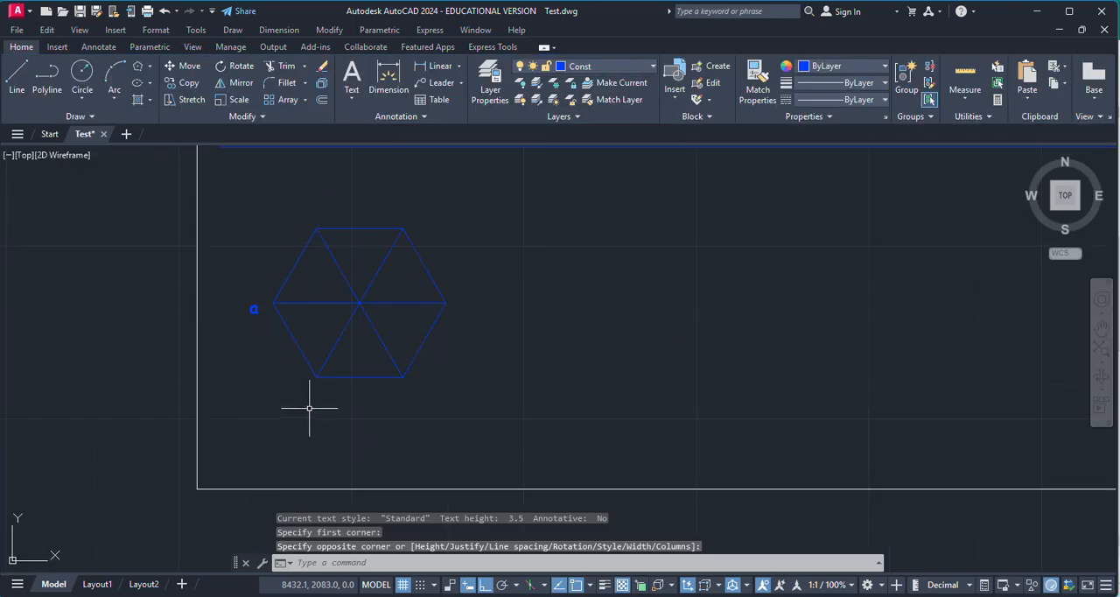
Step: Label the hexagon's lower-left corner "b" and its lower-right corner "c" with multiline text
{"action": "key", "text": "Return"}
{"action": "left_click", "coordinate": [289, 390]}
{"action": "left_click", "coordinate": [320, 408]}
{"action": "type", "text": "b"}
{"action": "left_click", "coordinate": [398, 405]}
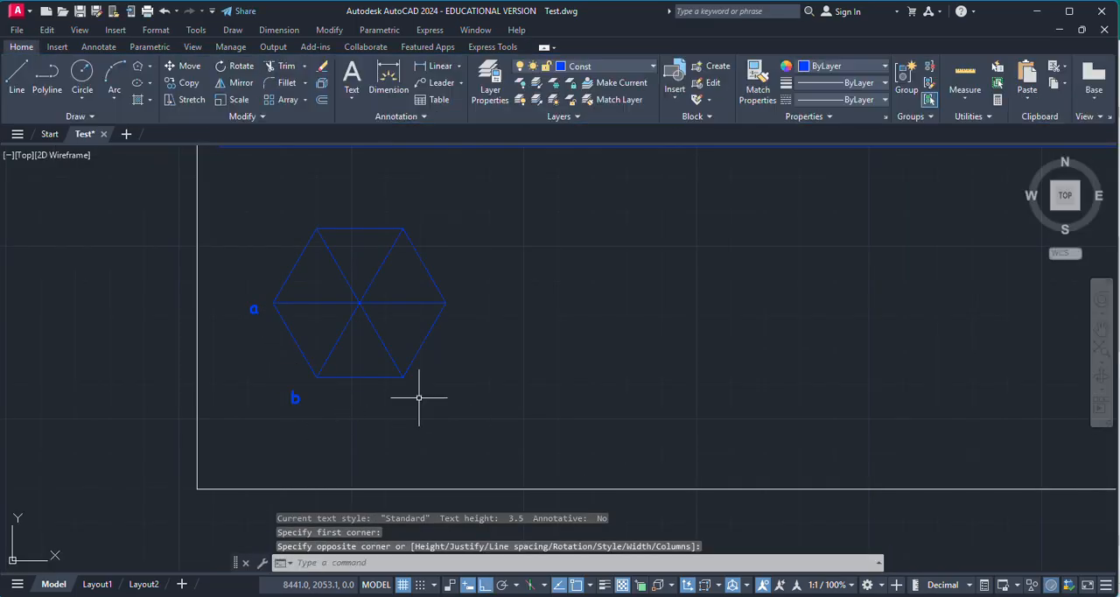
{"action": "key", "text": "Return"}
{"action": "left_click", "coordinate": [412, 392]}
{"action": "left_click", "coordinate": [436, 408]}
{"action": "type", "text": "c"}
{"action": "left_click", "coordinate": [486, 398]}
Step: Label the hexagon's right corner "d" and its upper-right corner "e" with multiline text
{"action": "key", "text": "Return"}
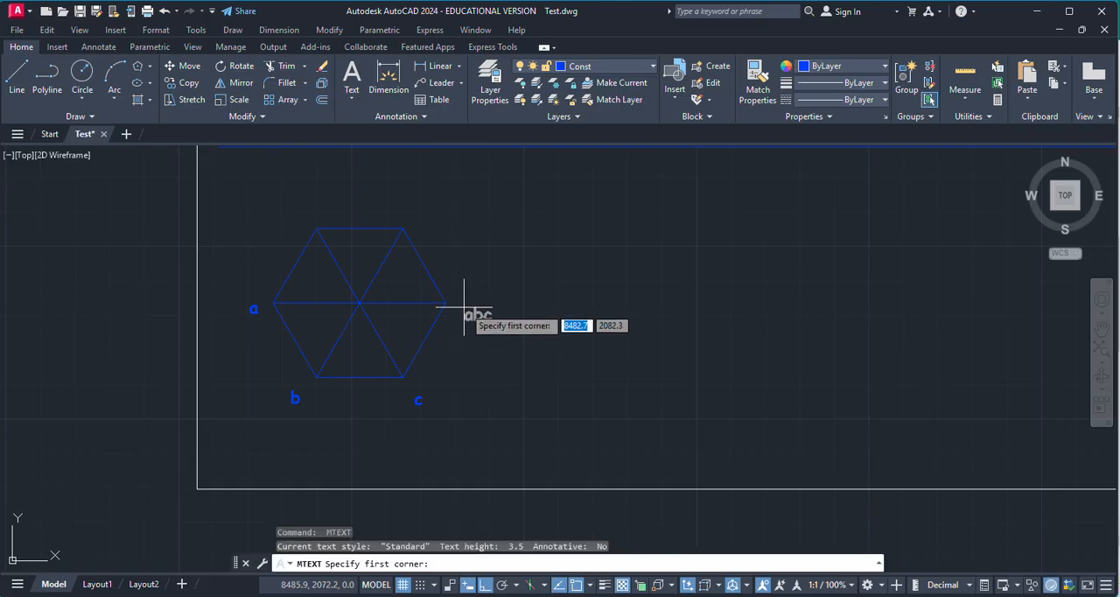
{"action": "left_click", "coordinate": [464, 306]}
{"action": "left_click", "coordinate": [476, 315]}
{"action": "type", "text": "d"}
{"action": "left_click", "coordinate": [491, 337]}
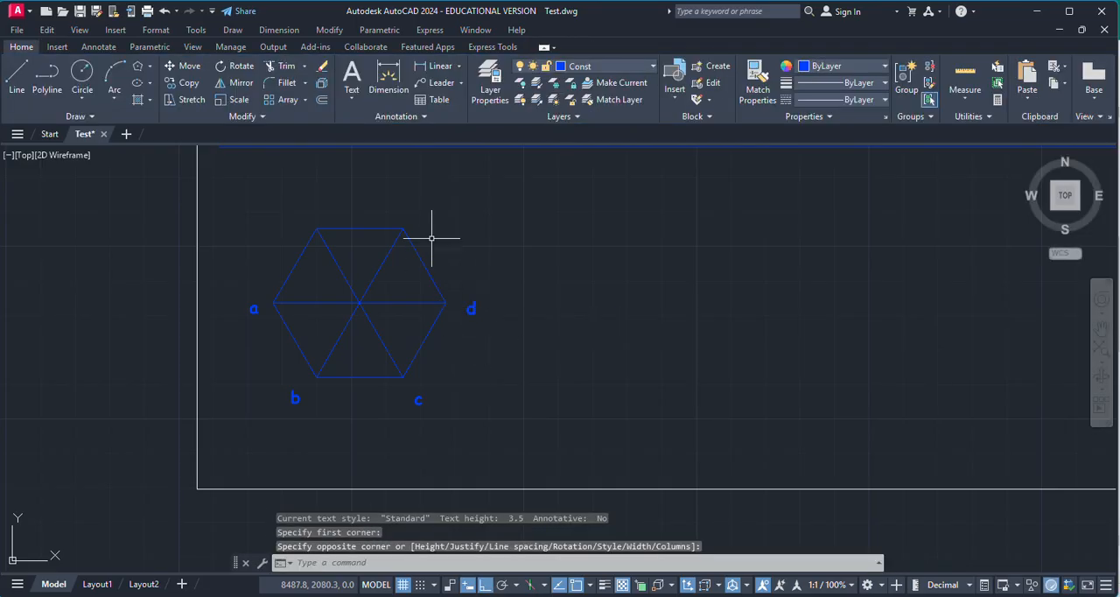
{"action": "key", "text": "Return"}
{"action": "left_click", "coordinate": [417, 224]}
{"action": "left_click", "coordinate": [432, 230]}
{"action": "type", "text": "e"}
{"action": "left_click", "coordinate": [469, 265]}
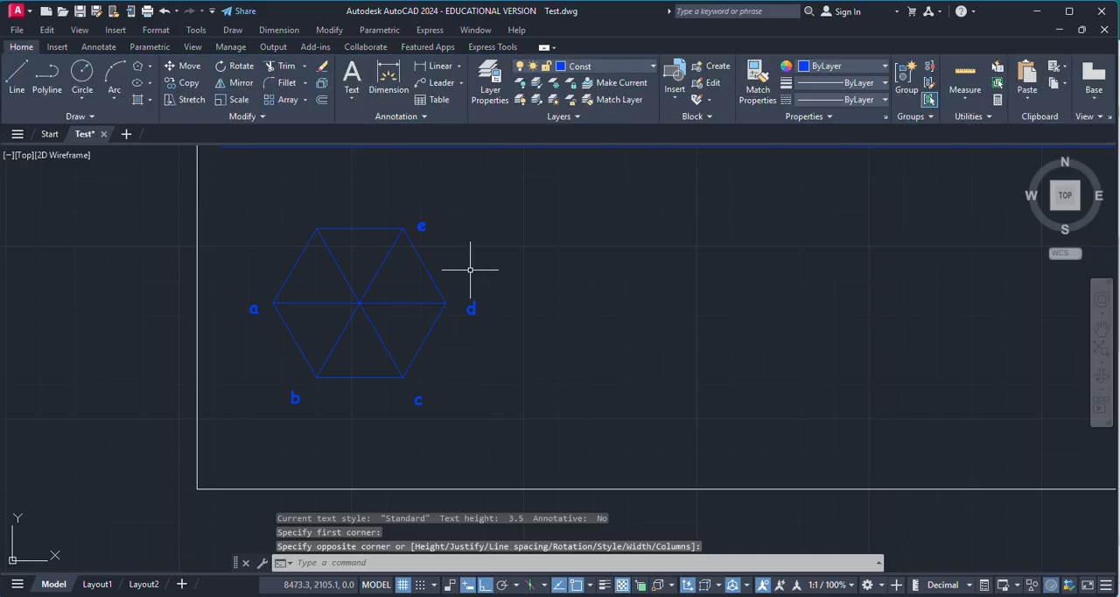
Step: Add the multiline text label "f" at the hexagon's upper-left corner
{"action": "key", "text": "Return"}
{"action": "left_click", "coordinate": [295, 215]}
{"action": "left_click", "coordinate": [312, 219]}
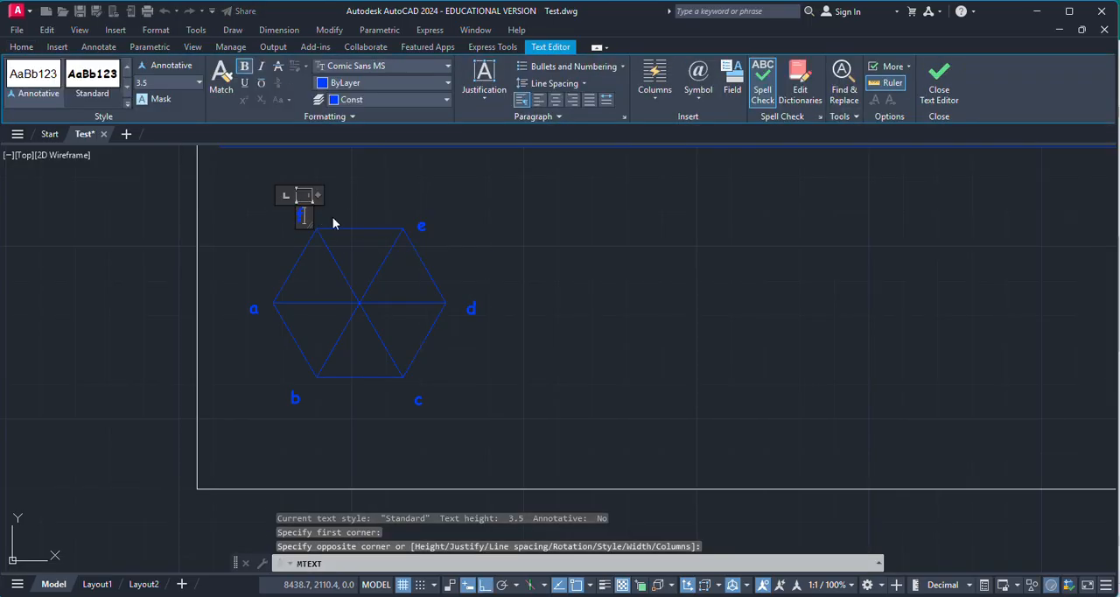
{"action": "type", "text": "f"}
{"action": "left_click", "coordinate": [495, 248]}
Step: Label the hexagon's centre point "o" with multiline text placed just below and left of it
{"action": "scroll", "coordinate": [381, 306], "scroll_direction": "up", "scroll_amount": 3}
{"action": "scroll", "coordinate": [296, 303], "scroll_direction": "down", "scroll_amount": 1}
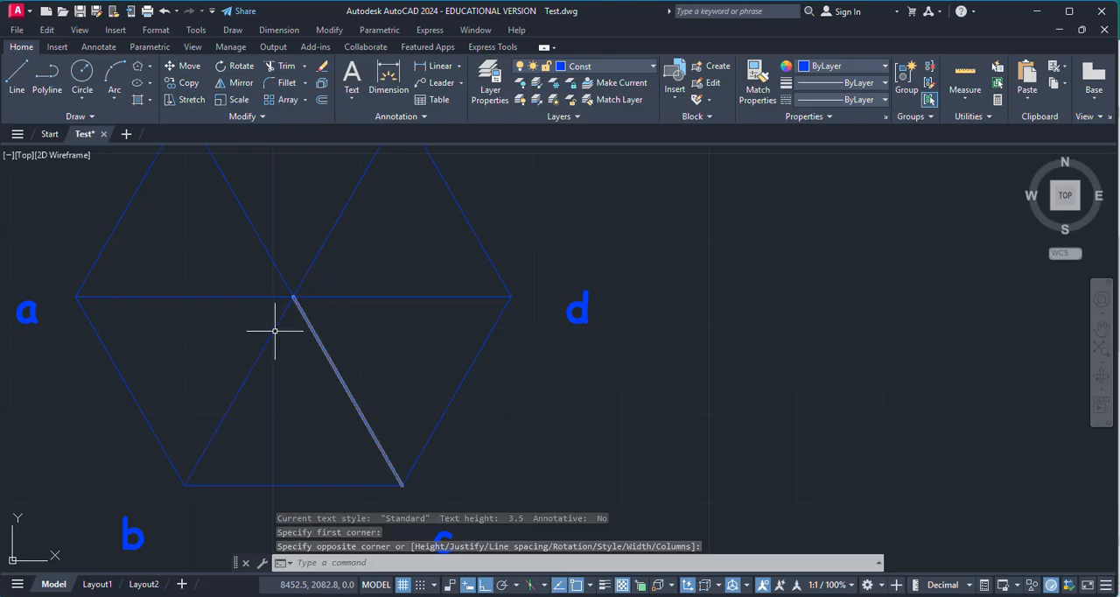
{"action": "key", "text": "Return"}
{"action": "left_click", "coordinate": [230, 302]}
{"action": "left_click", "coordinate": [255, 339]}
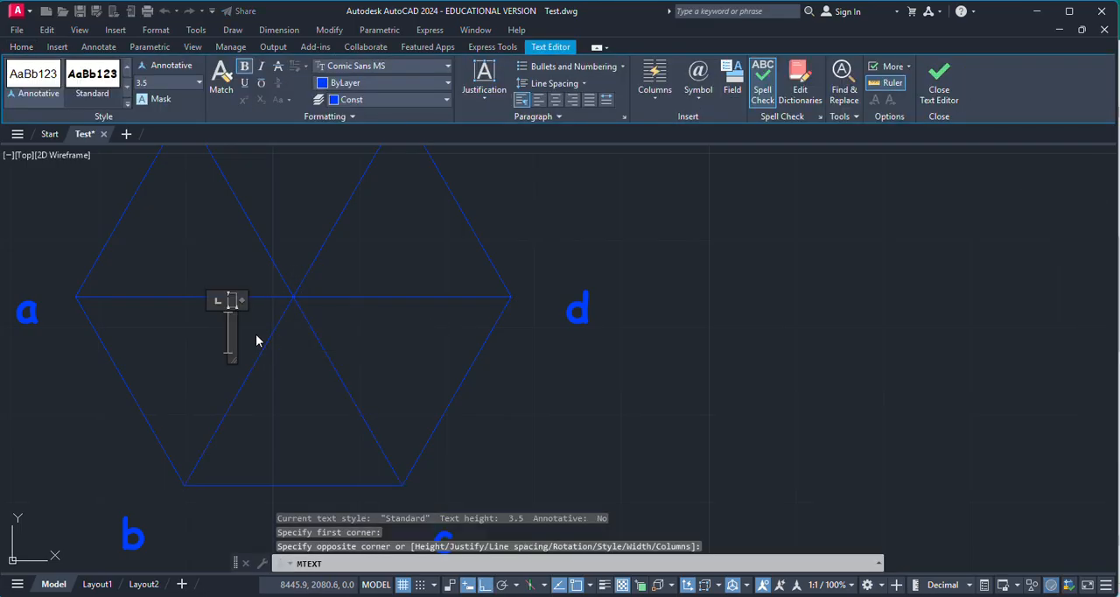
{"action": "type", "text": "o"}
{"action": "left_click", "coordinate": [322, 272]}
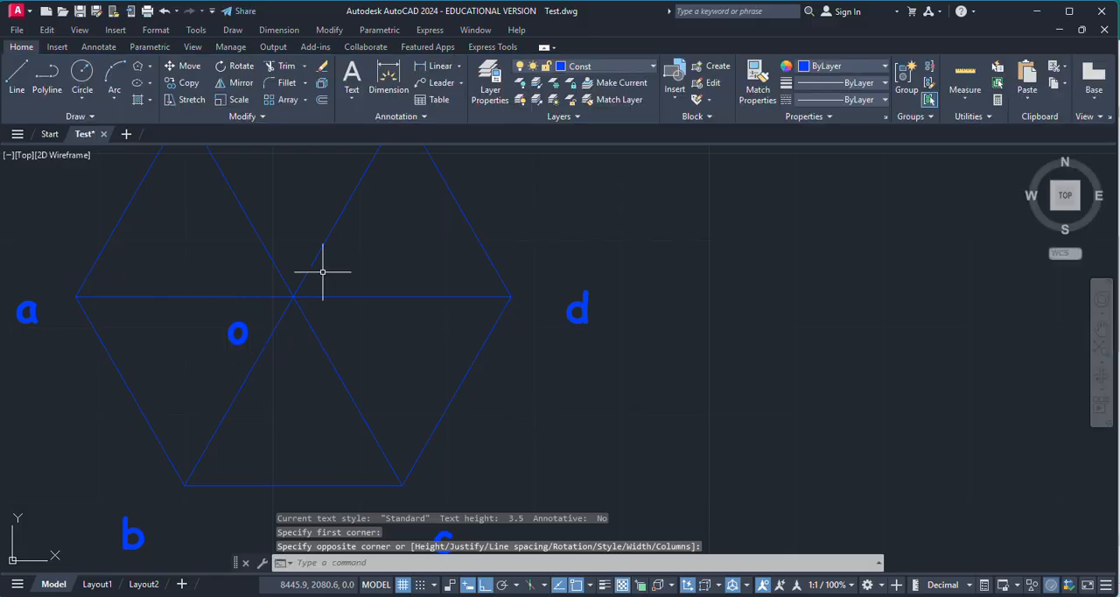
Step: Add the multiline text label "O" for the apex just above and right of the hexagon's centre point
{"action": "scroll", "coordinate": [407, 341], "scroll_direction": "down", "scroll_amount": 2}
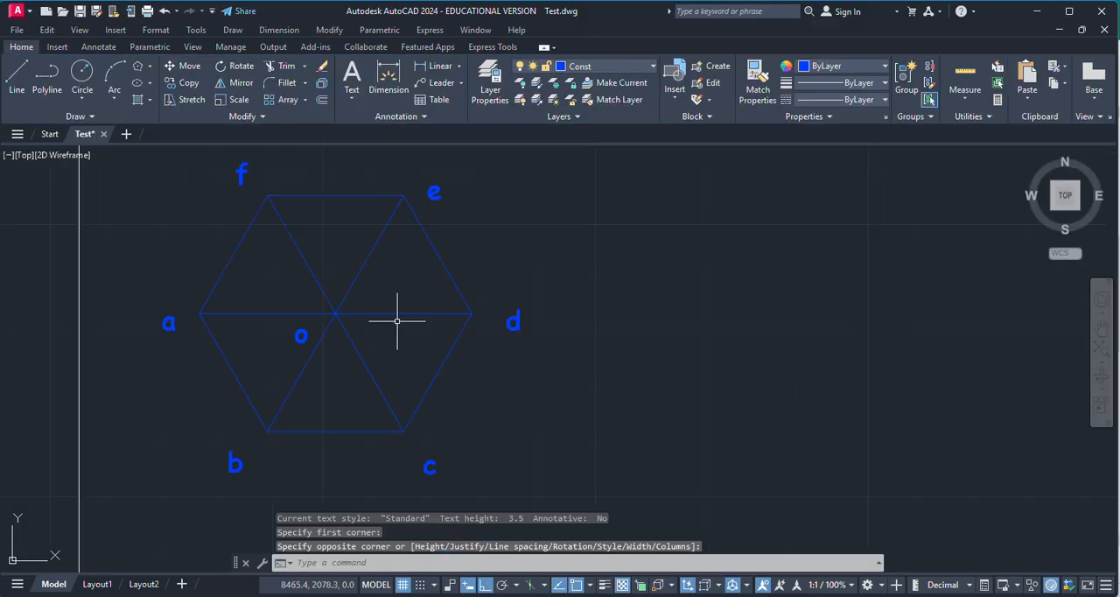
{"action": "scroll", "coordinate": [391, 334], "scroll_direction": "down", "scroll_amount": 2}
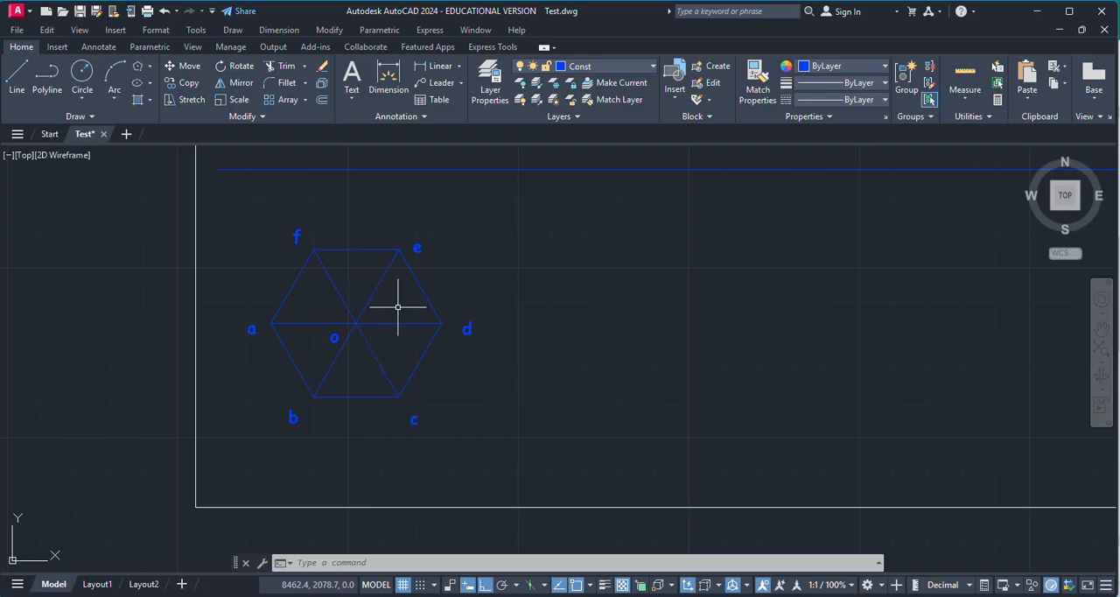
{"action": "type", "text": "mt"}
{"action": "key", "text": "Return"}
{"action": "scroll", "coordinate": [386, 309], "scroll_direction": "up", "scroll_amount": 5}
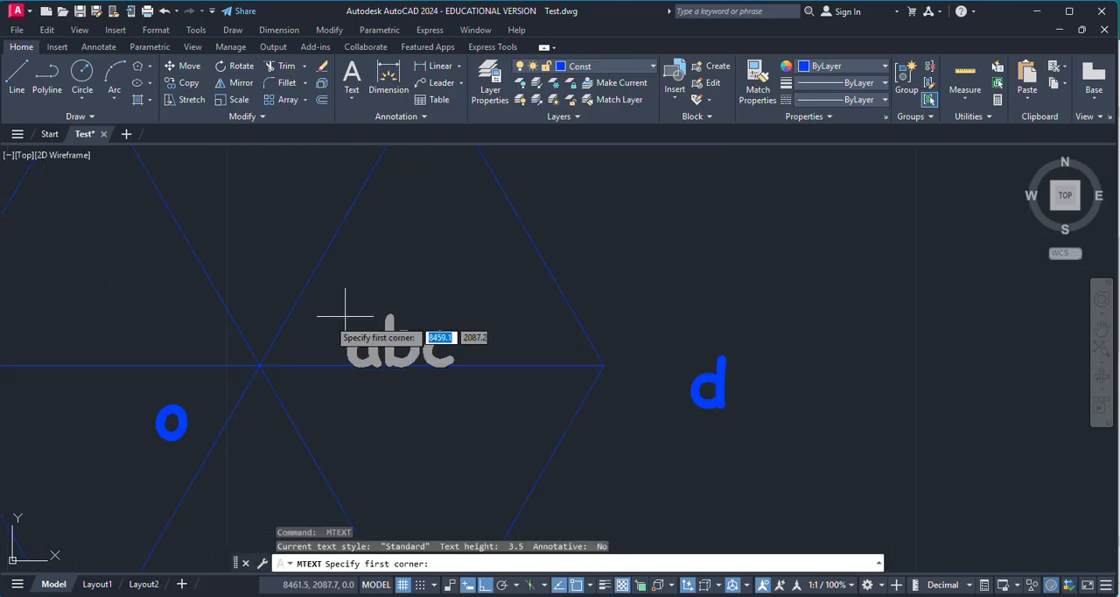
{"action": "left_click", "coordinate": [332, 300]}
{"action": "left_click", "coordinate": [367, 330]}
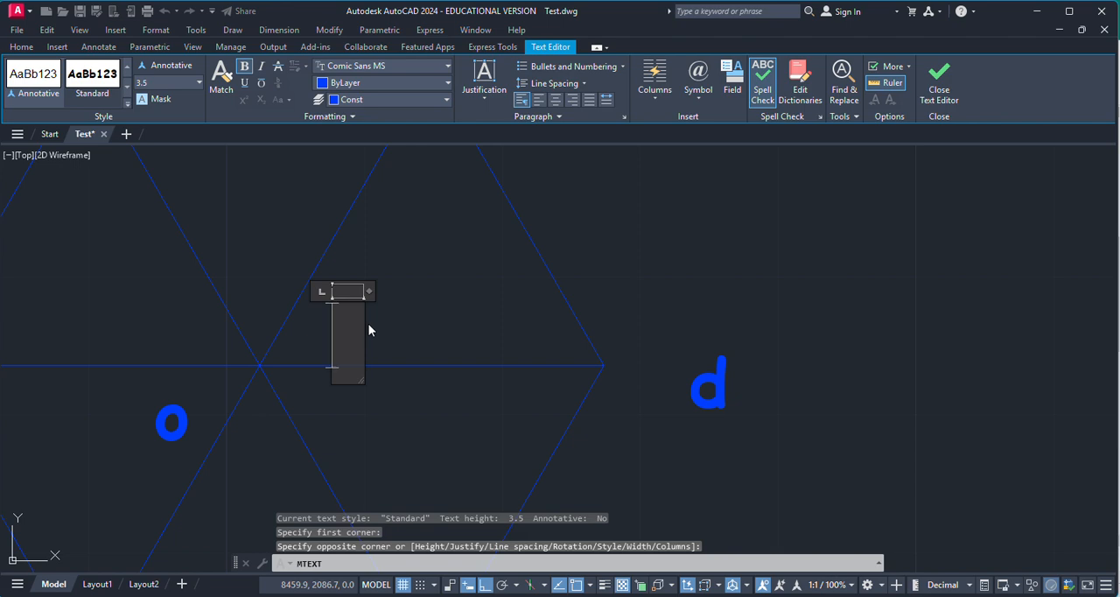
{"action": "type", "text": "o"}
{"action": "left_click", "coordinate": [437, 302]}
{"action": "scroll", "coordinate": [436, 295], "scroll_direction": "down", "scroll_amount": 5}
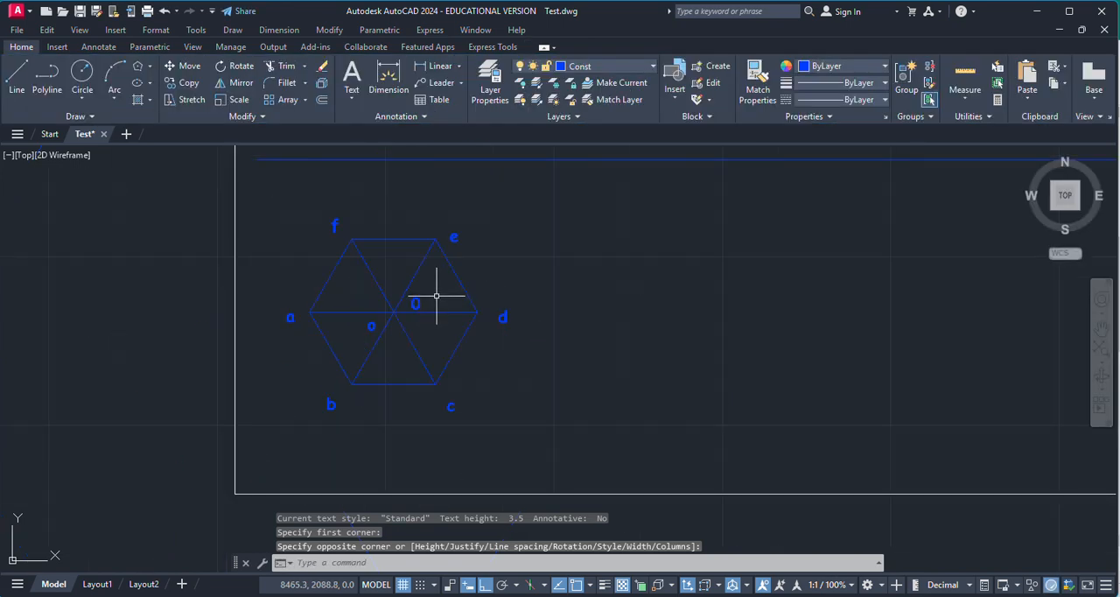
Step: Move the whole hexagon with its diagonals and all corner and centre labels to the MainD layer
{"action": "left_click", "coordinate": [278, 202]}
{"action": "left_click", "coordinate": [594, 456]}
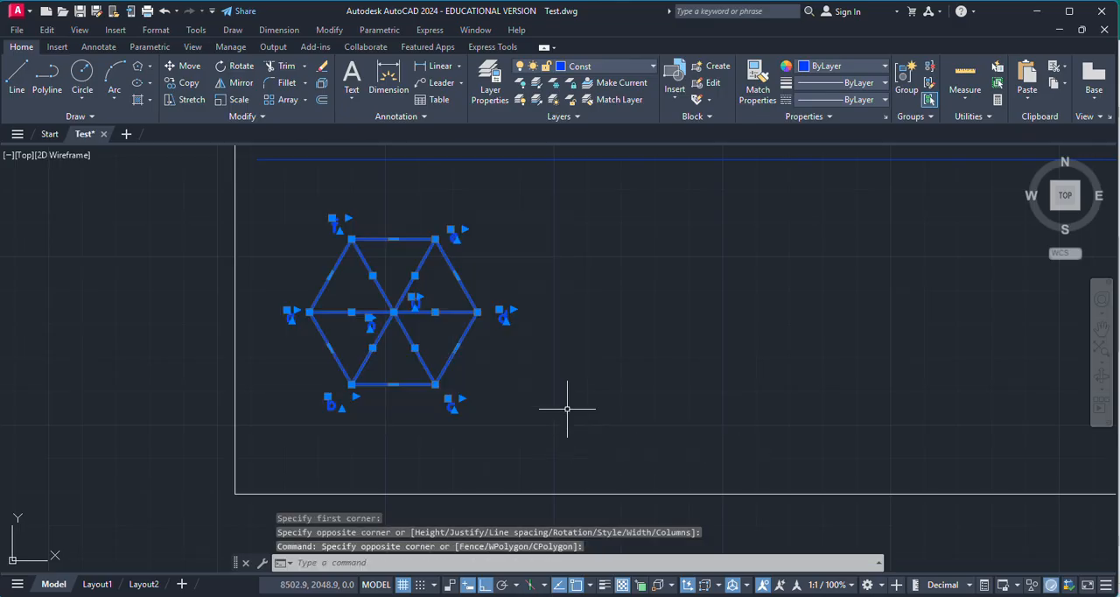
{"action": "left_click", "coordinate": [583, 68]}
{"action": "left_click", "coordinate": [593, 169]}
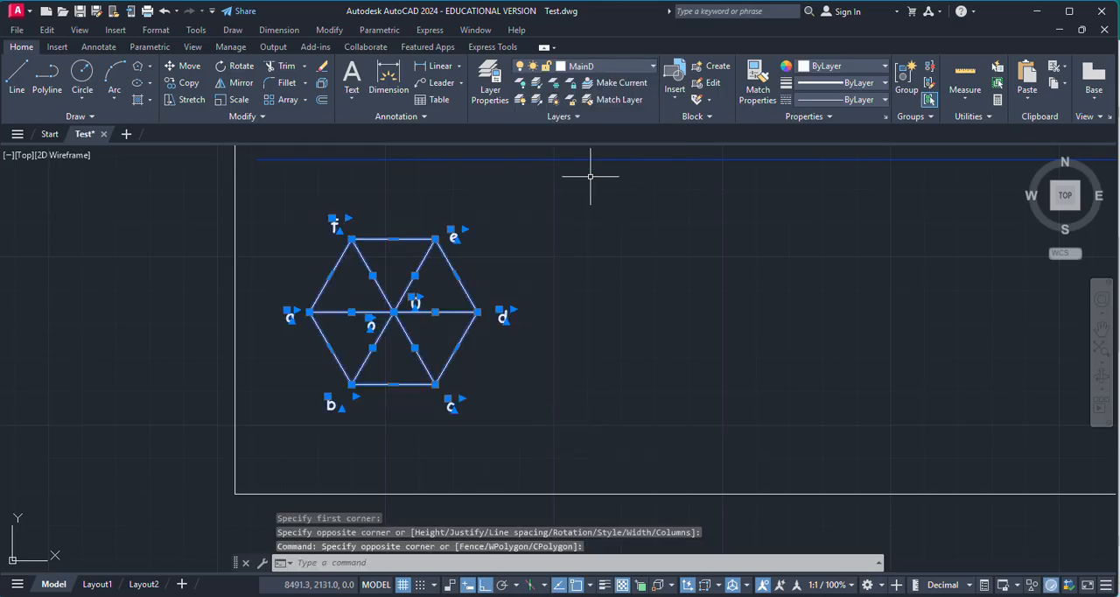
{"action": "key", "text": "Escape"}
{"action": "left_click", "coordinate": [17, 75]}
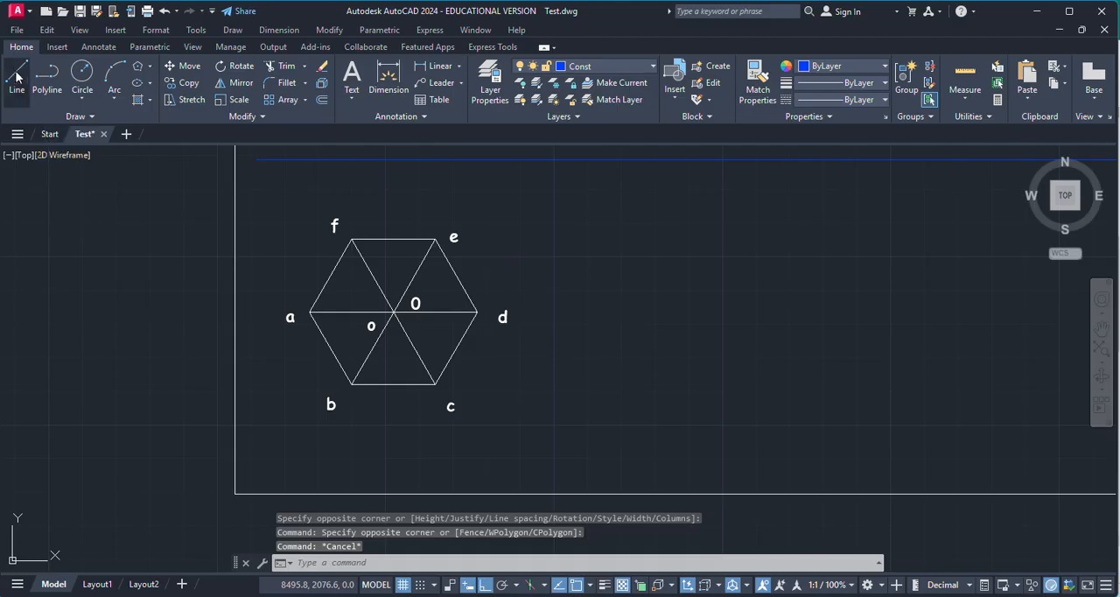
{"action": "scroll", "coordinate": [435, 289], "scroll_direction": "down", "scroll_amount": 1}
{"action": "scroll", "coordinate": [445, 320], "scroll_direction": "up", "scroll_amount": 5}
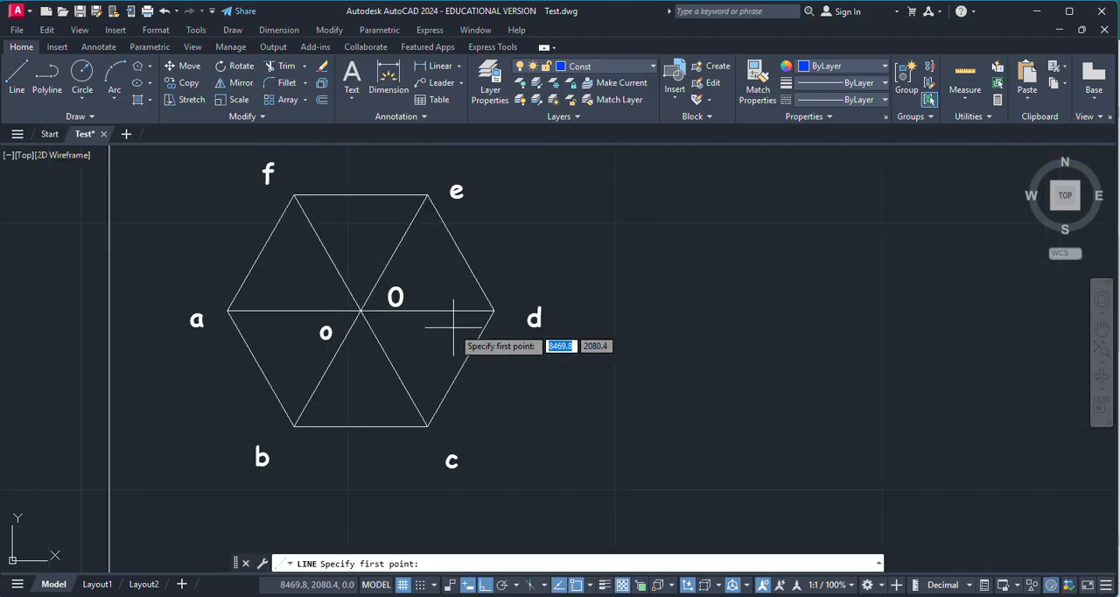
{"action": "scroll", "coordinate": [473, 391], "scroll_direction": "down", "scroll_amount": 4}
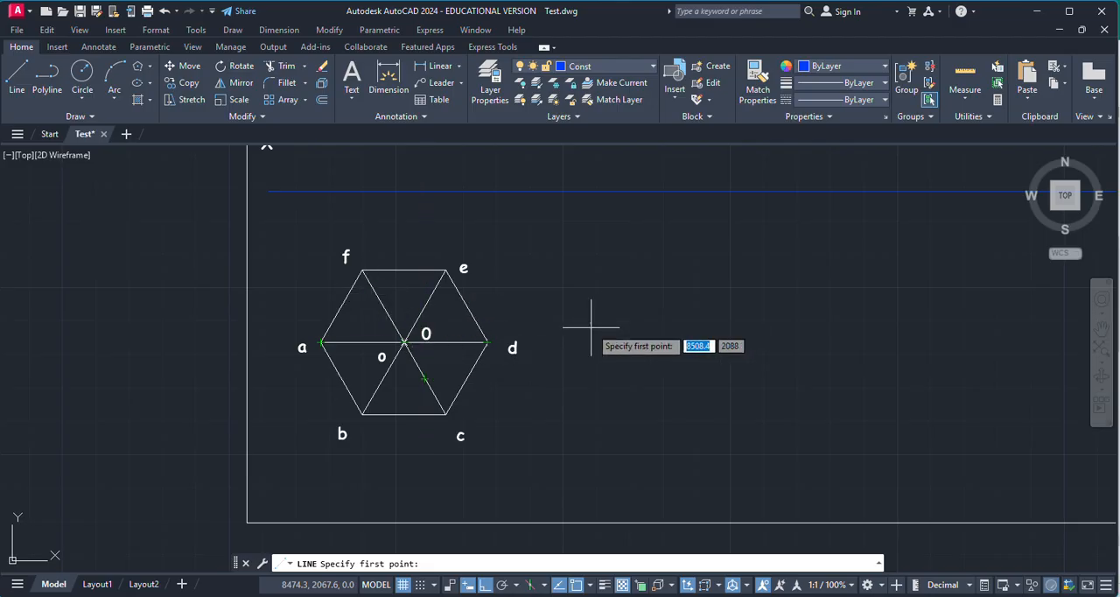
{"action": "scroll", "coordinate": [548, 401], "scroll_direction": "down", "scroll_amount": 2}
{"action": "scroll", "coordinate": [494, 319], "scroll_direction": "up", "scroll_amount": 2}
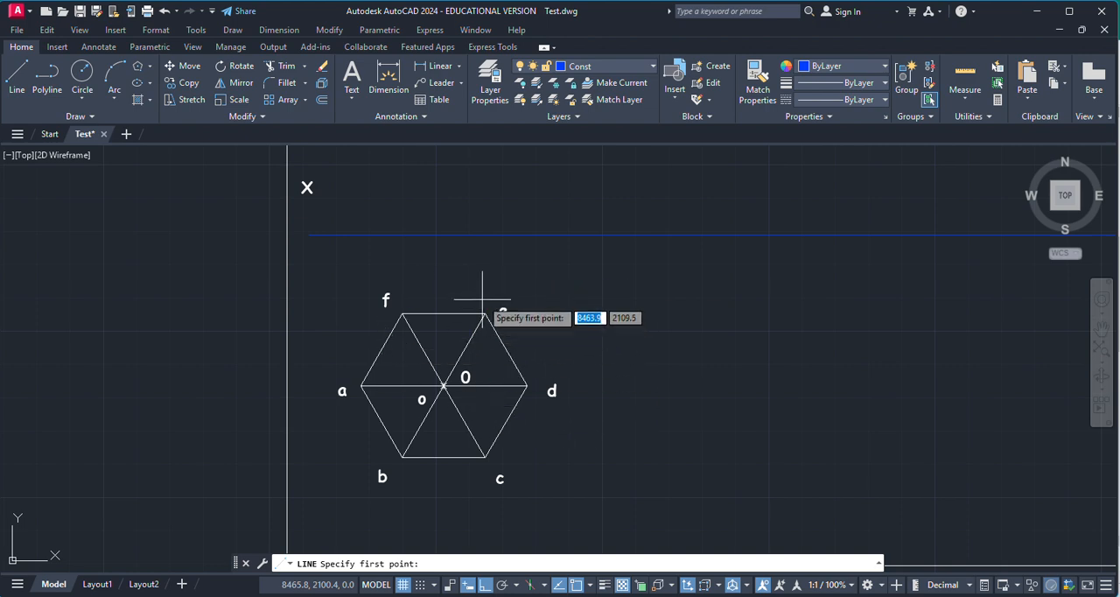
Step: Draw a vertical projector line from hexagon corner a up to the XY line on the Const layer
{"action": "left_click", "coordinate": [17, 79]}
{"action": "scroll", "coordinate": [376, 363], "scroll_direction": "up", "scroll_amount": 2}
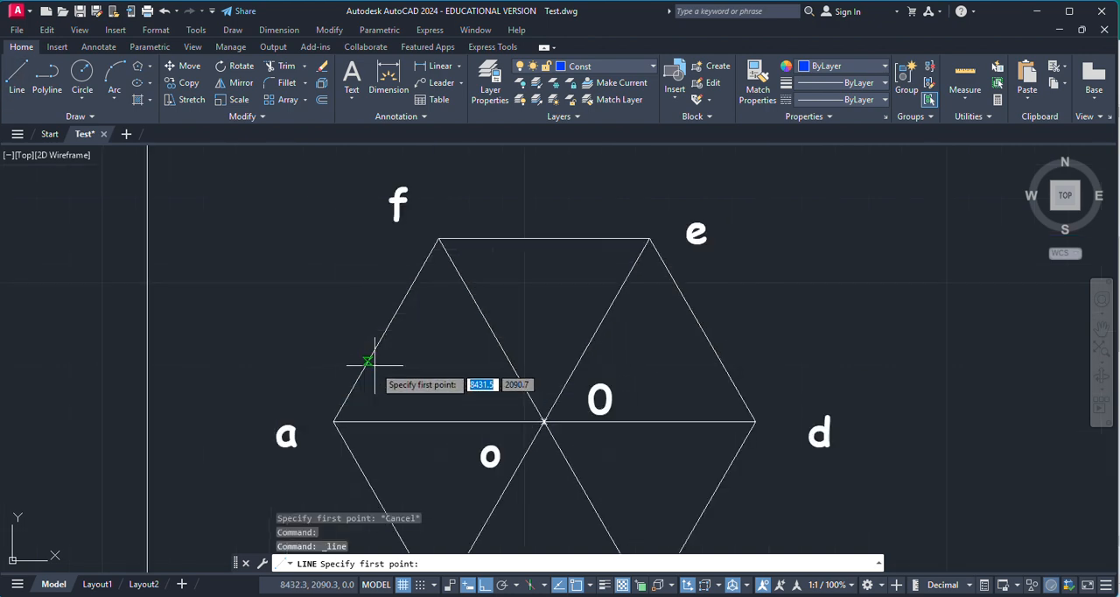
{"action": "left_click", "coordinate": [333, 422]}
{"action": "scroll", "coordinate": [399, 346], "scroll_direction": "down", "scroll_amount": 5}
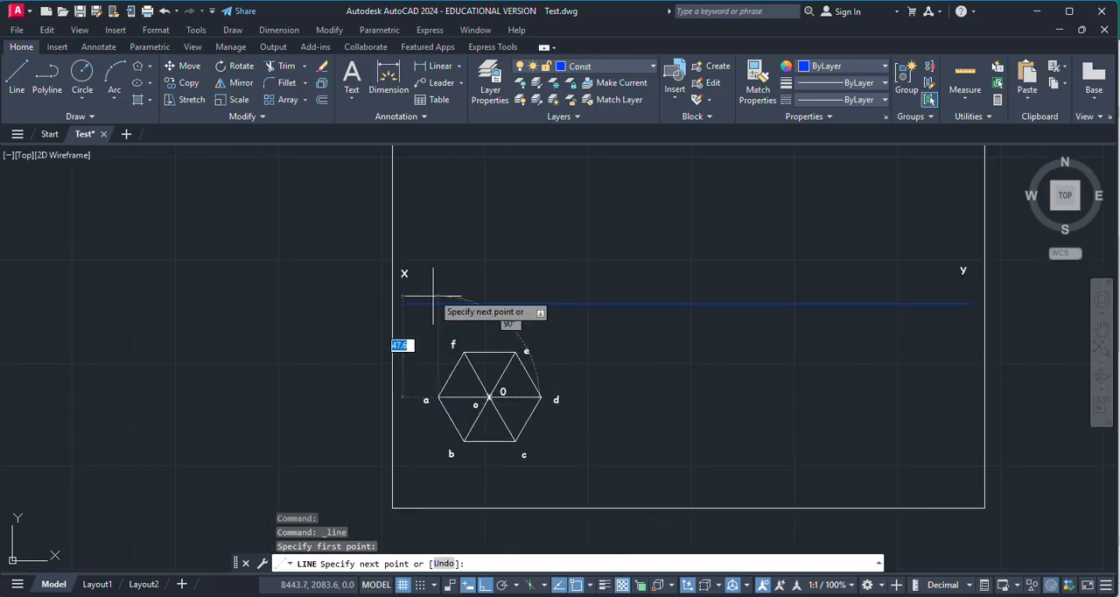
{"action": "scroll", "coordinate": [411, 350], "scroll_direction": "up", "scroll_amount": 3}
{"action": "left_click", "coordinate": [426, 260]}
{"action": "key", "text": "Return"}
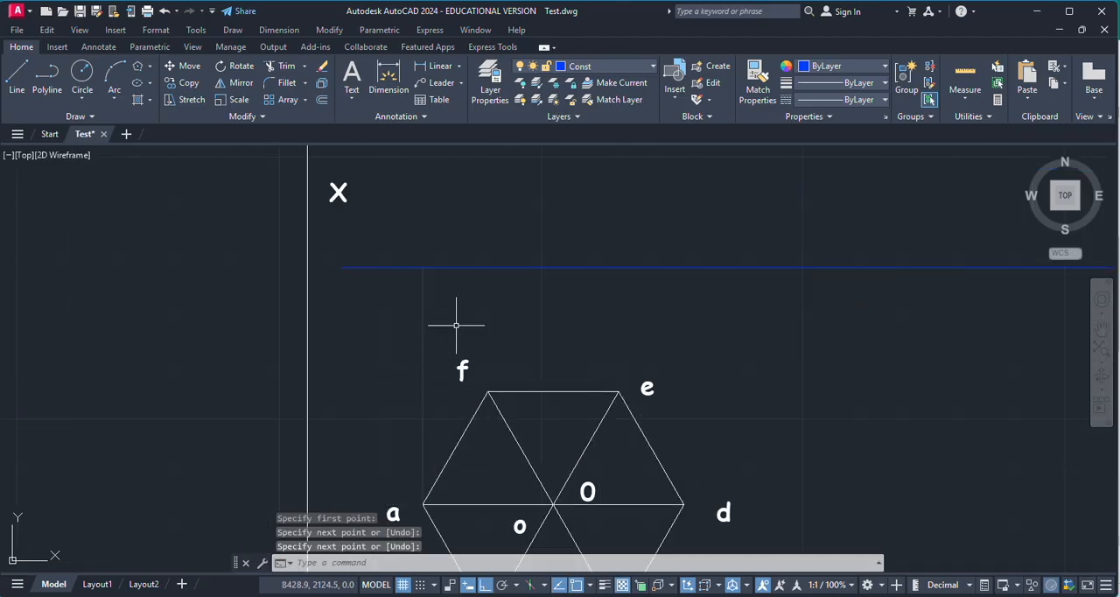
Step: Draw a vertical projector line from corner b through corner f up to the XY line
{"action": "key", "text": "Return"}
{"action": "scroll", "coordinate": [533, 437], "scroll_direction": "down", "scroll_amount": 5}
{"action": "scroll", "coordinate": [522, 428], "scroll_direction": "up", "scroll_amount": 5}
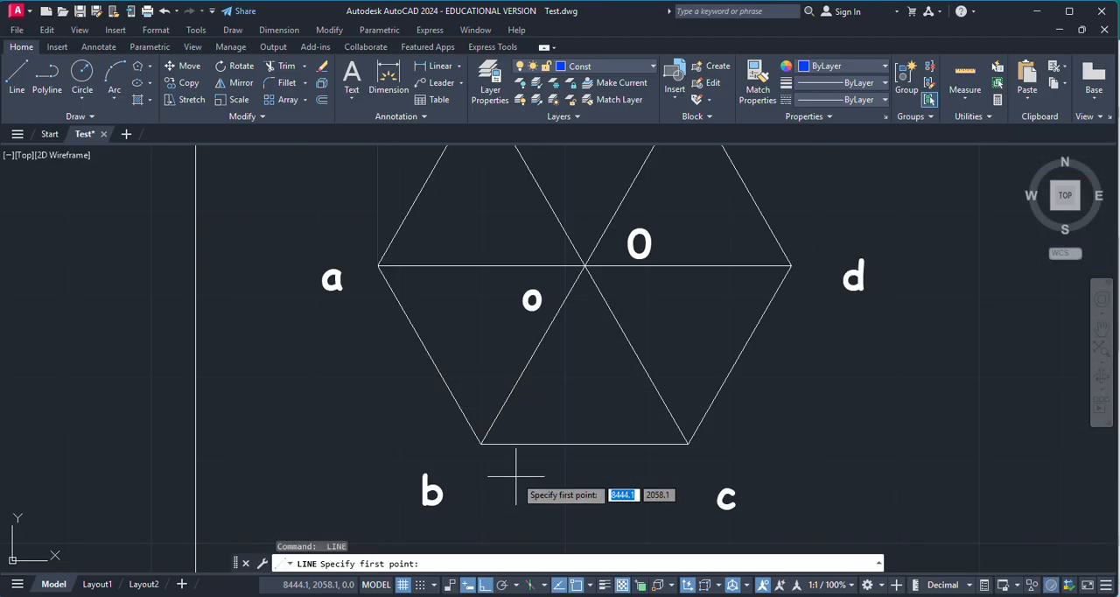
{"action": "left_click", "coordinate": [482, 430]}
{"action": "scroll", "coordinate": [486, 432], "scroll_direction": "down", "scroll_amount": 5}
{"action": "scroll", "coordinate": [516, 368], "scroll_direction": "up", "scroll_amount": 6}
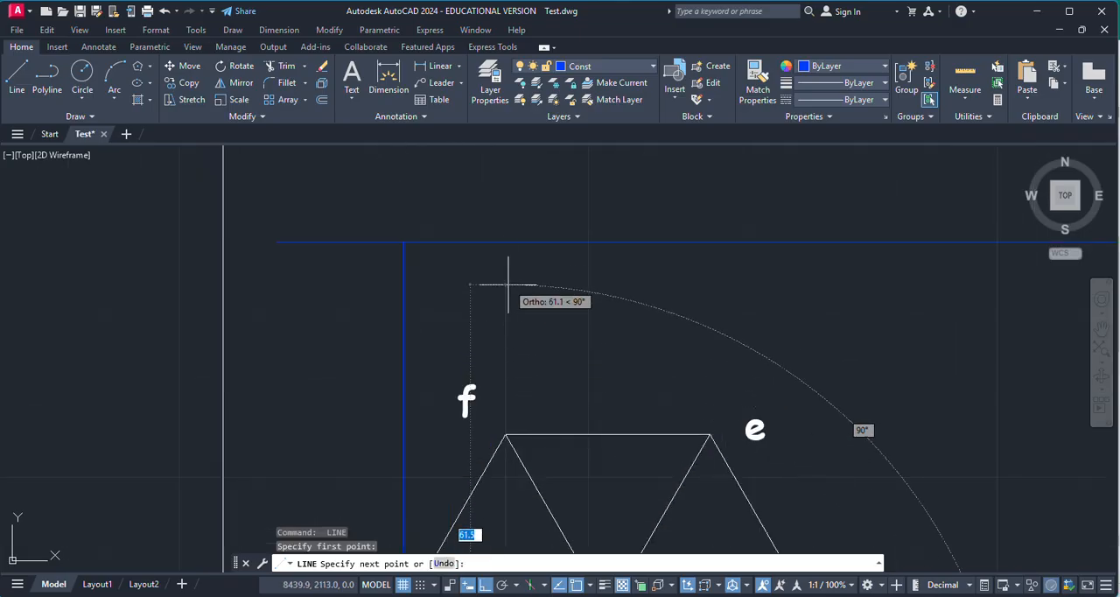
{"action": "left_click", "coordinate": [507, 242]}
{"action": "key", "text": "Return"}
{"action": "key", "text": "Return"}
Step: Draw a vertical projector line from the hexagon's centre point o up to the XY line
{"action": "scroll", "coordinate": [560, 289], "scroll_direction": "down", "scroll_amount": 5}
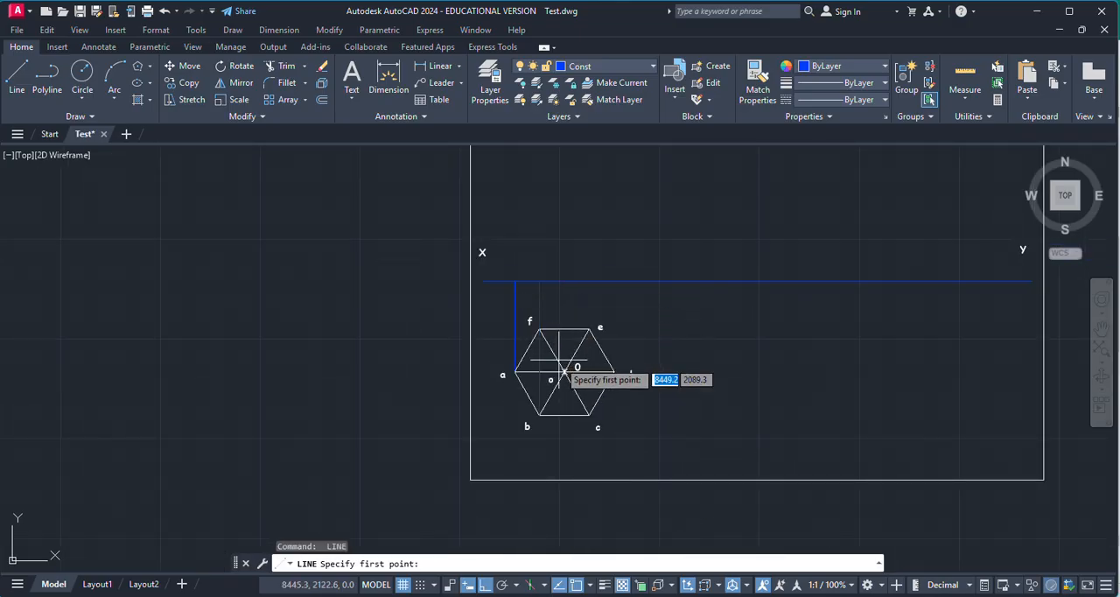
{"action": "scroll", "coordinate": [542, 350], "scroll_direction": "up", "scroll_amount": 5}
{"action": "left_click", "coordinate": [539, 357]}
{"action": "scroll", "coordinate": [576, 427], "scroll_direction": "down", "scroll_amount": 4}
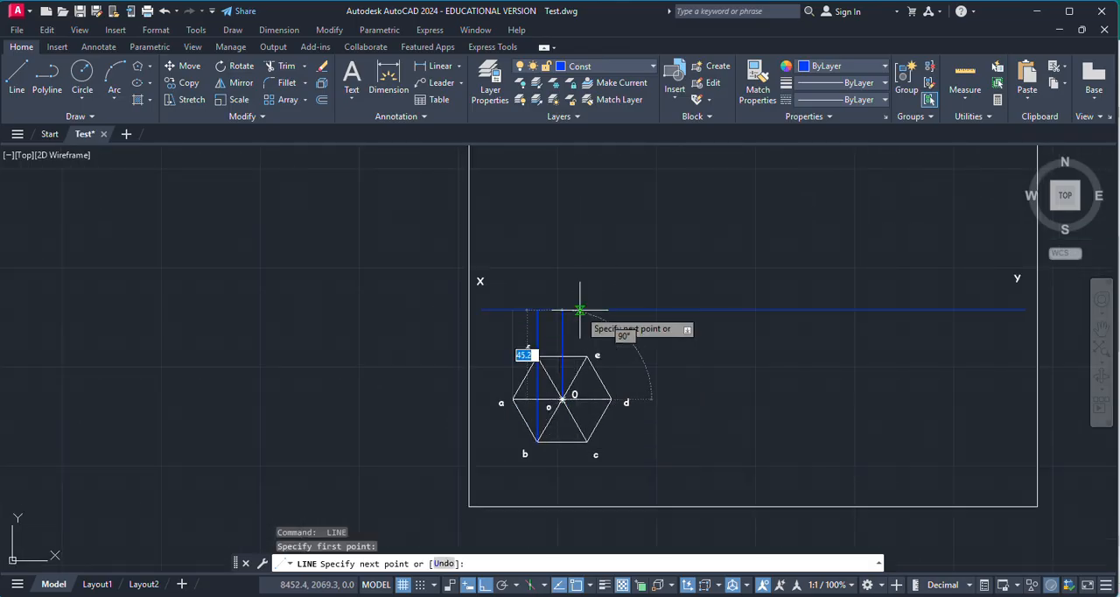
{"action": "left_click", "coordinate": [562, 308]}
{"action": "key", "text": "Return"}
{"action": "key", "text": "Return"}
Step: Draw a vertical projector line from corner c through corner e up to the XY line
{"action": "scroll", "coordinate": [573, 445], "scroll_direction": "down", "scroll_amount": 2}
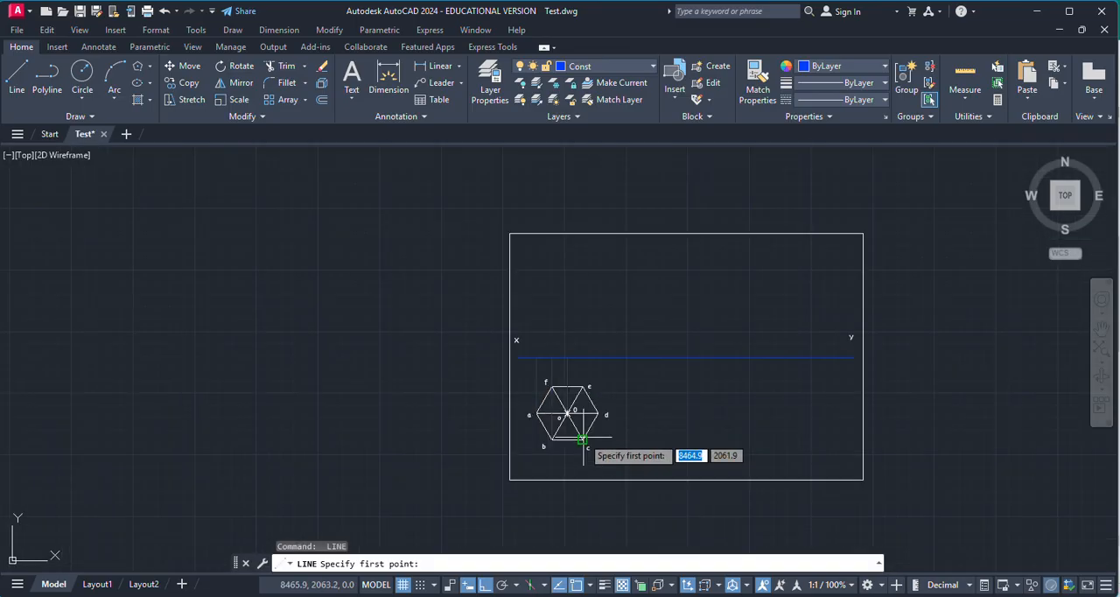
{"action": "scroll", "coordinate": [574, 442], "scroll_direction": "up", "scroll_amount": 6}
{"action": "left_click", "coordinate": [564, 459]}
{"action": "scroll", "coordinate": [642, 468], "scroll_direction": "down", "scroll_amount": 5}
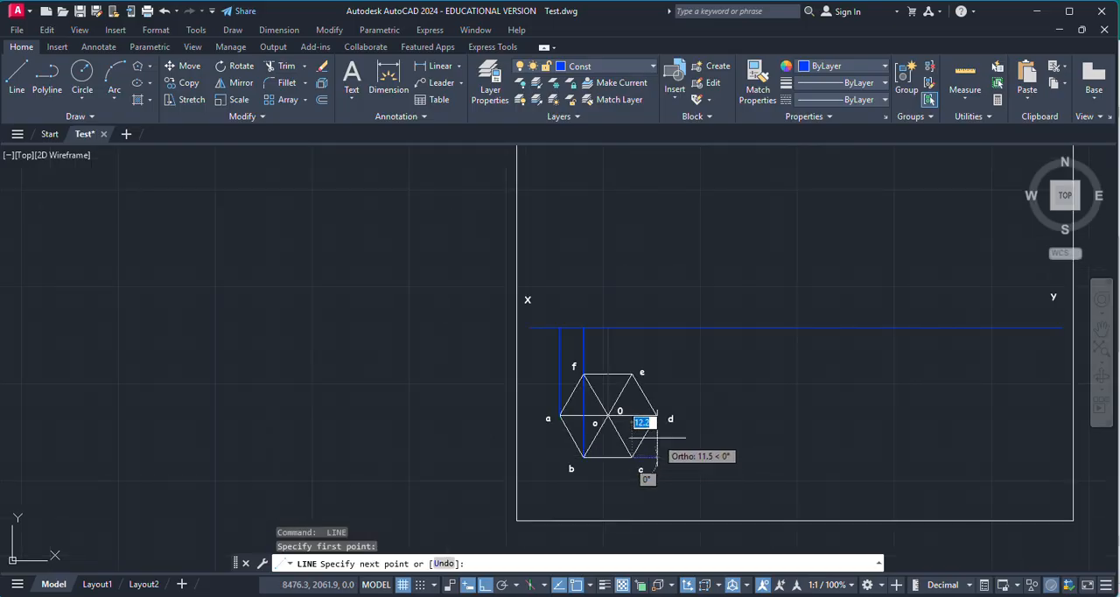
{"action": "scroll", "coordinate": [655, 374], "scroll_direction": "up", "scroll_amount": 6}
{"action": "left_click", "coordinate": [573, 234]}
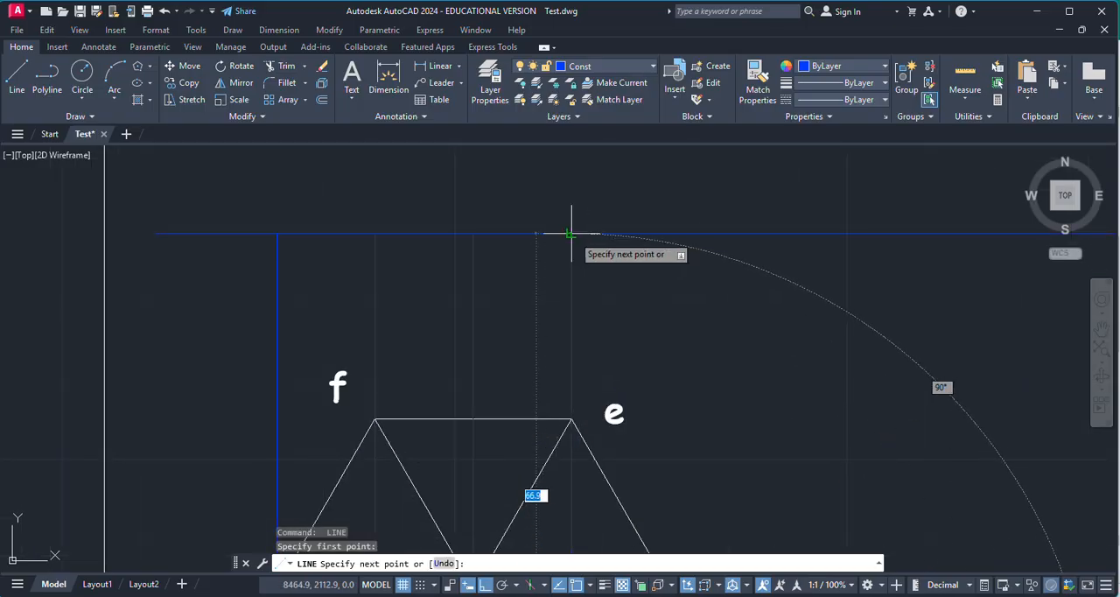
{"action": "key", "text": "Return"}
Step: Draw a vertical projector line from hexagon corner d up to the XY line and end the Line command
{"action": "scroll", "coordinate": [665, 289], "scroll_direction": "down", "scroll_amount": 2}
{"action": "scroll", "coordinate": [685, 425], "scroll_direction": "up", "scroll_amount": 8}
{"action": "key", "text": "Return"}
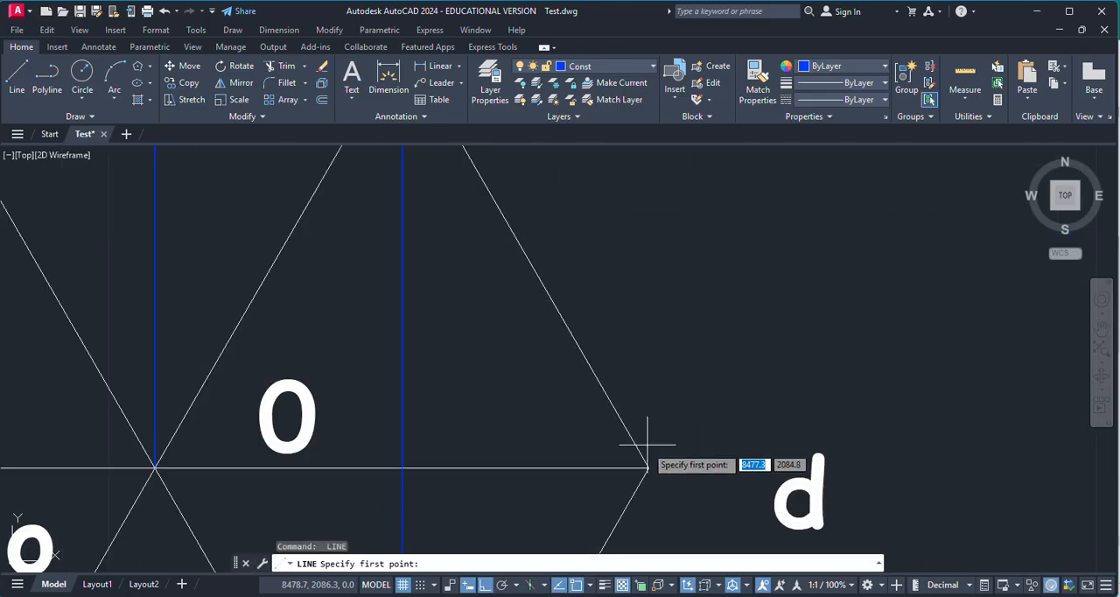
{"action": "left_click", "coordinate": [647, 466]}
{"action": "scroll", "coordinate": [655, 464], "scroll_direction": "down", "scroll_amount": 4}
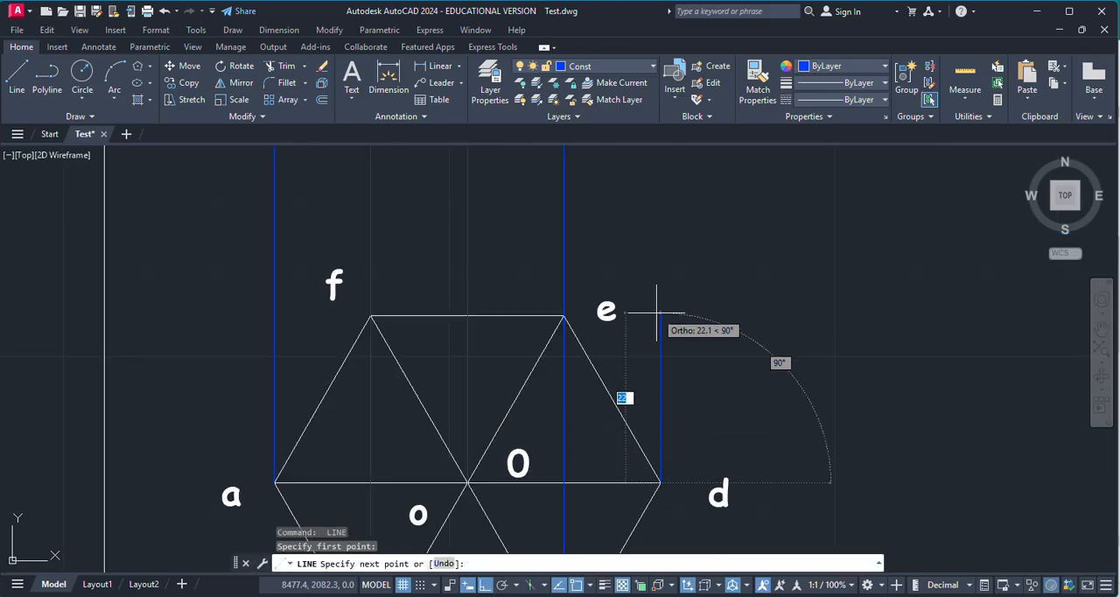
{"action": "scroll", "coordinate": [655, 293], "scroll_direction": "down", "scroll_amount": 2}
{"action": "left_click", "coordinate": [670, 204]}
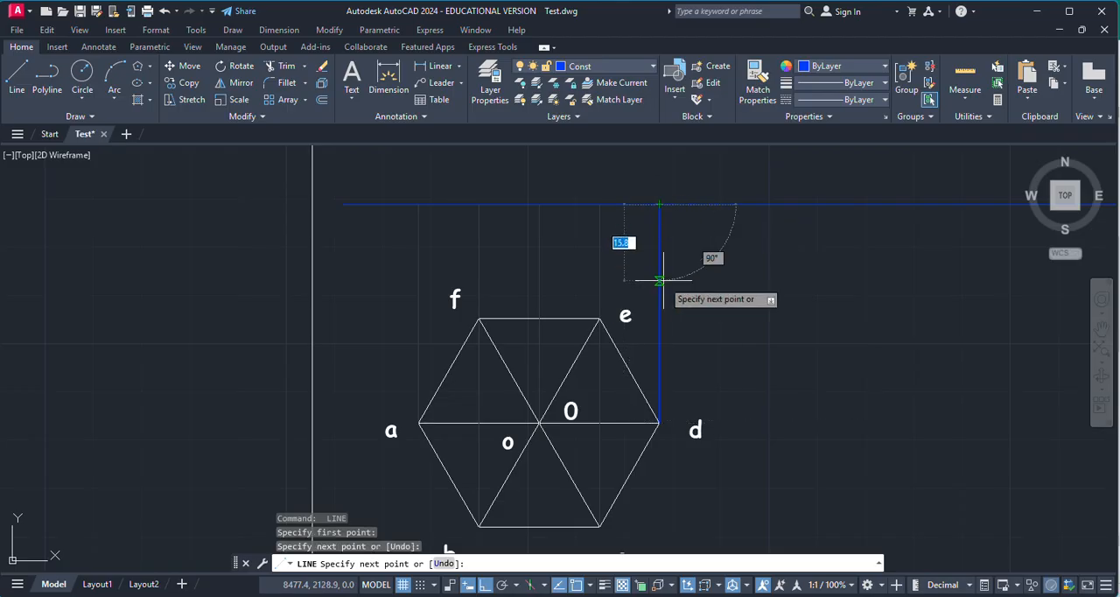
{"action": "key", "text": "Escape"}
{"action": "scroll", "coordinate": [724, 331], "scroll_direction": "down", "scroll_amount": 4}
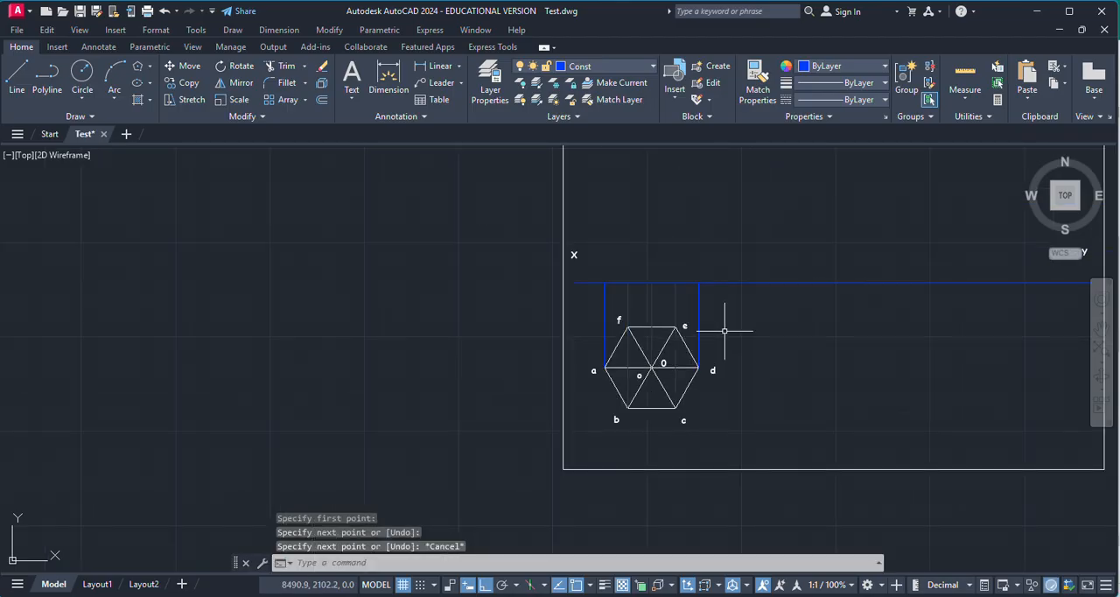
Step: Move the projector line rising from the hexagon's centre to the axis layer
{"action": "scroll", "coordinate": [711, 304], "scroll_direction": "up", "scroll_amount": 6}
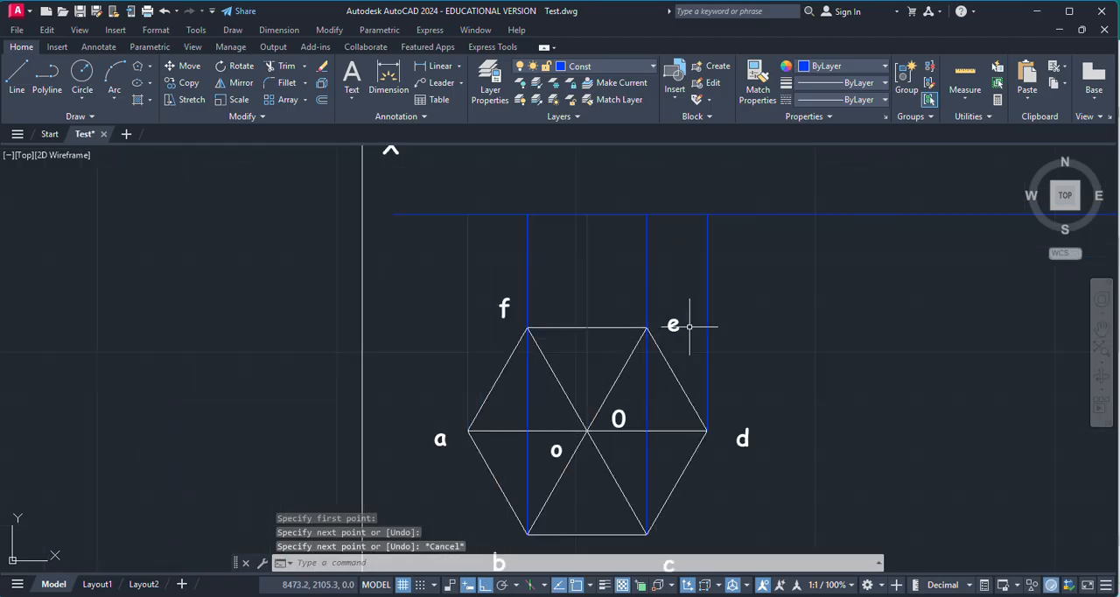
{"action": "left_click", "coordinate": [522, 271]}
{"action": "scroll", "coordinate": [451, 332], "scroll_direction": "down", "scroll_amount": 2}
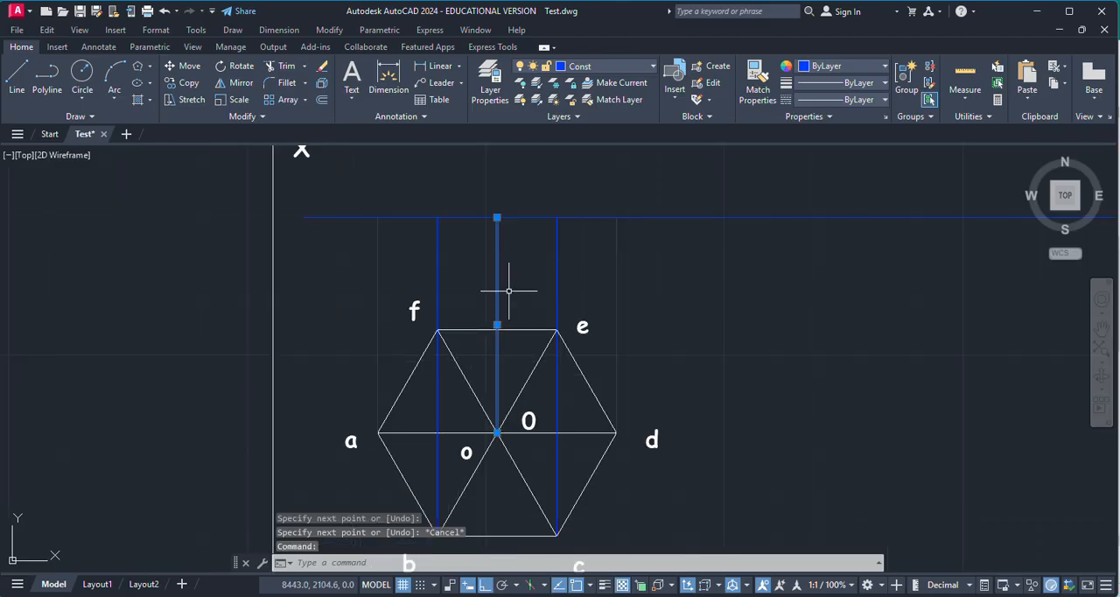
{"action": "left_click", "coordinate": [605, 65]}
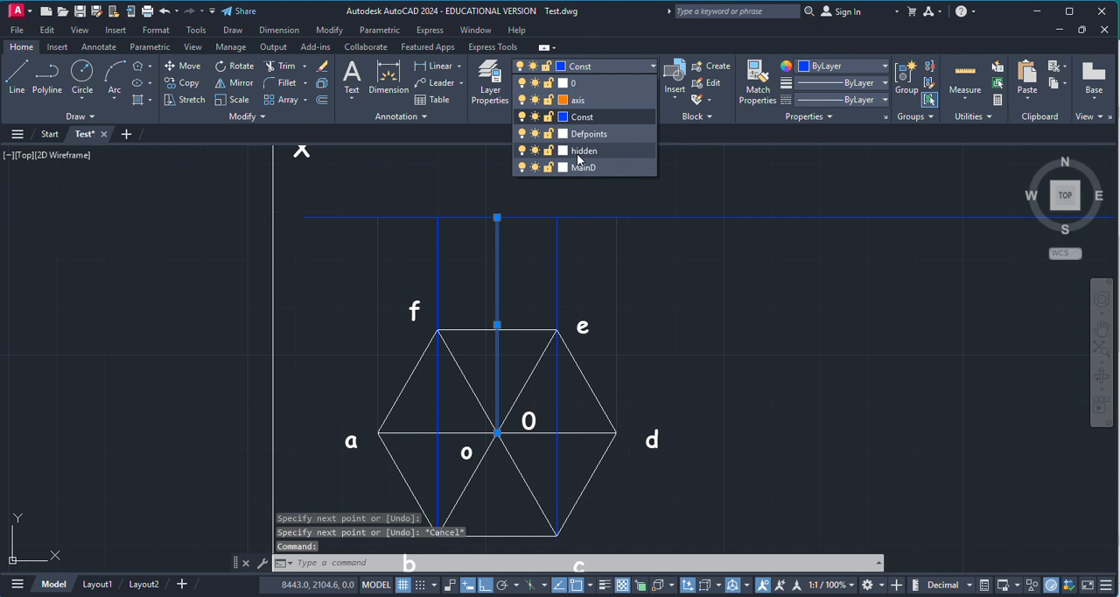
{"action": "left_click", "coordinate": [595, 112]}
{"action": "key", "text": "Escape"}
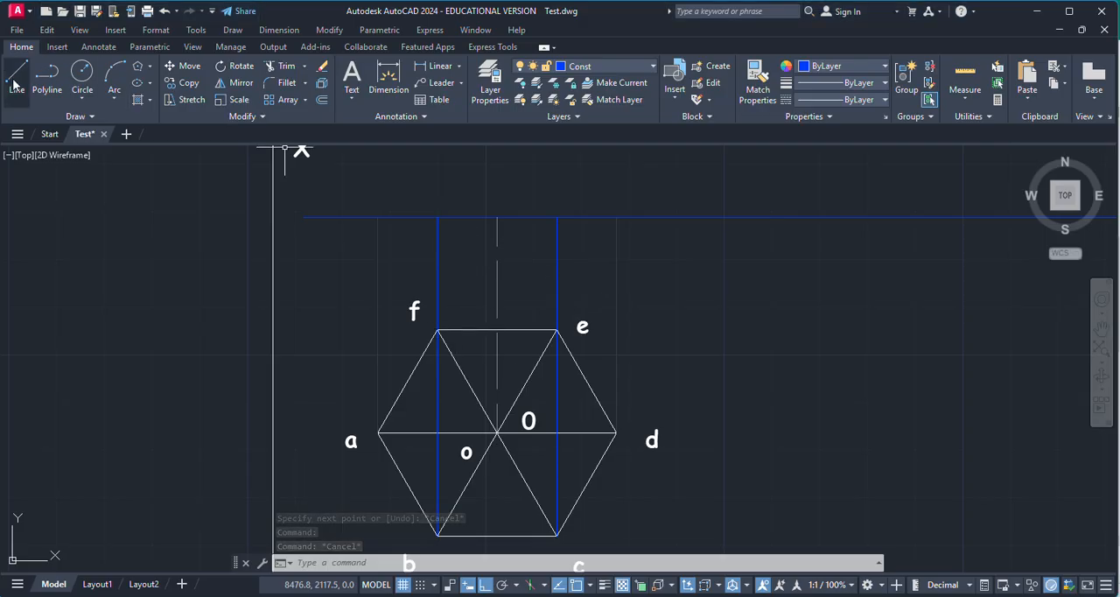
Step: Draw a 50 mm vertical line upward from the point where the centre projector meets the XY line
{"action": "left_click", "coordinate": [14, 83]}
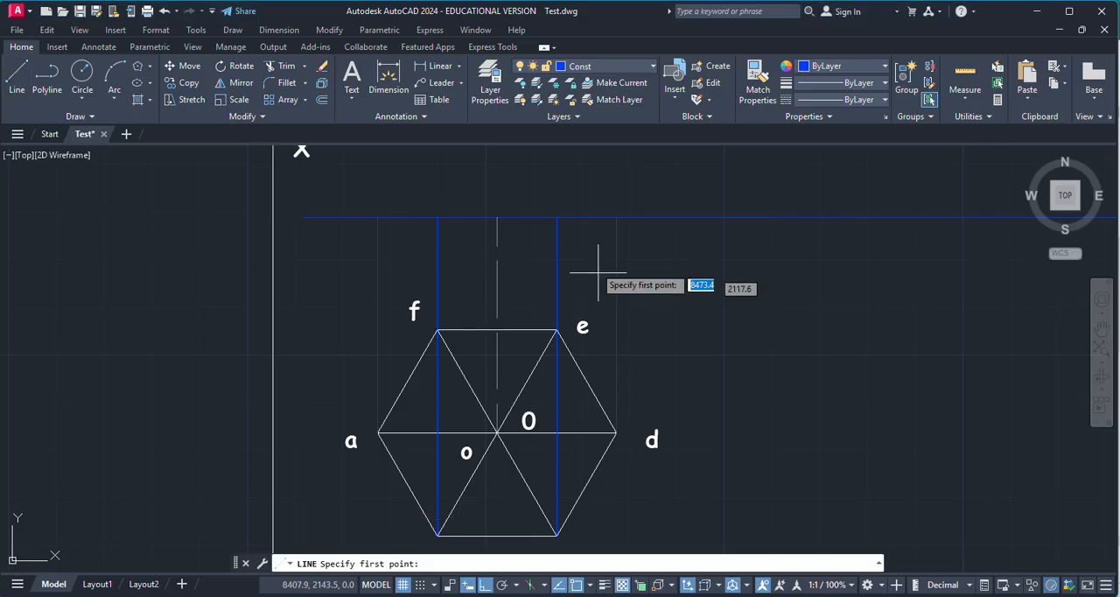
{"action": "left_click", "coordinate": [496, 218]}
{"action": "scroll", "coordinate": [555, 294], "scroll_direction": "down", "scroll_amount": 3}
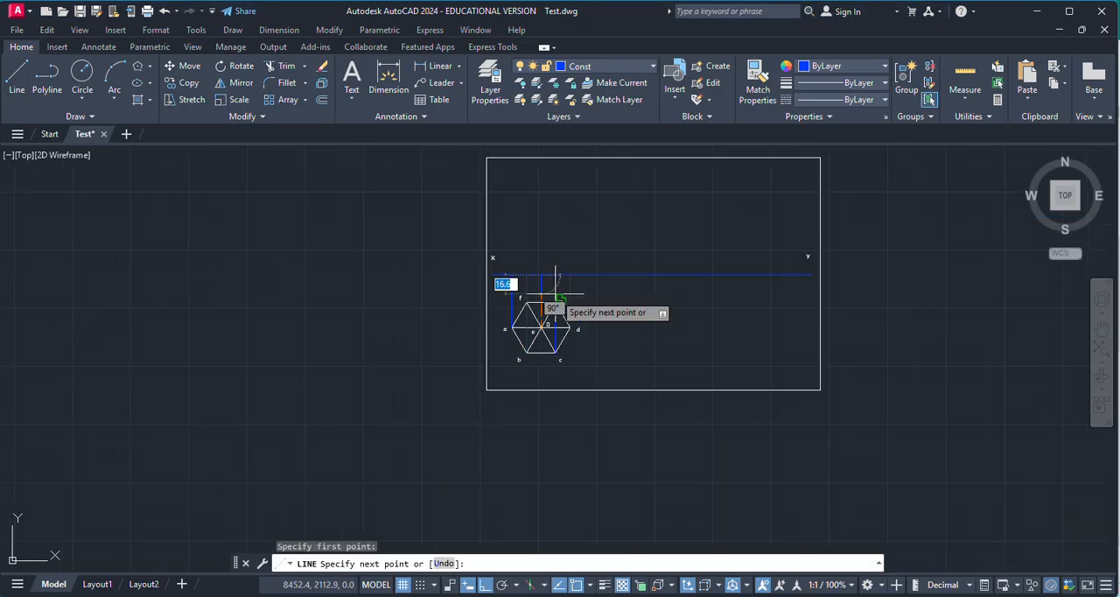
{"action": "scroll", "coordinate": [570, 242], "scroll_direction": "up", "scroll_amount": 3}
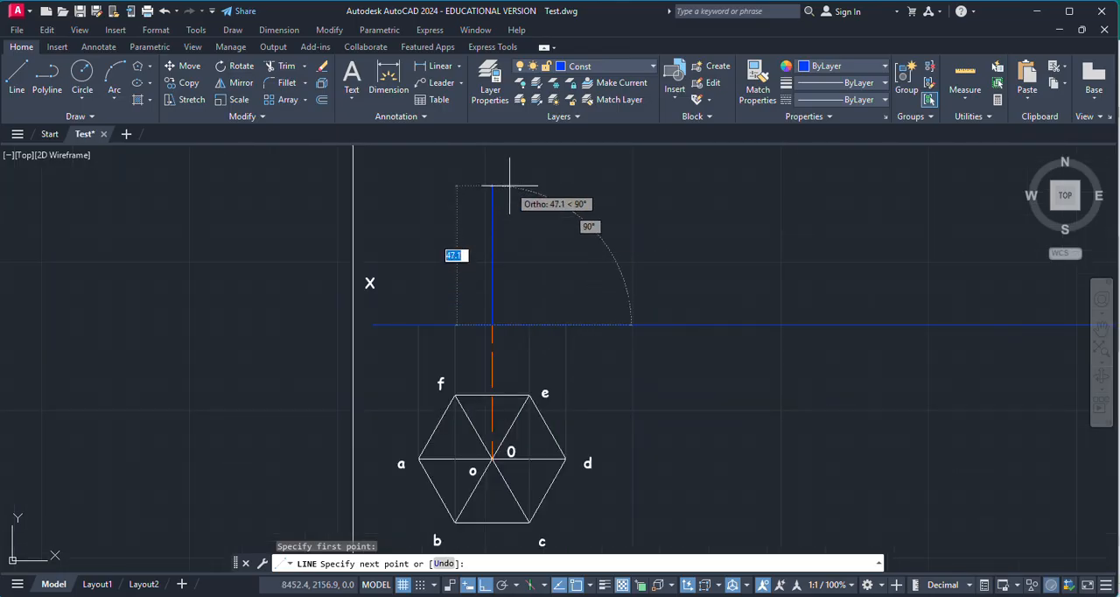
{"action": "key", "text": "Return"}
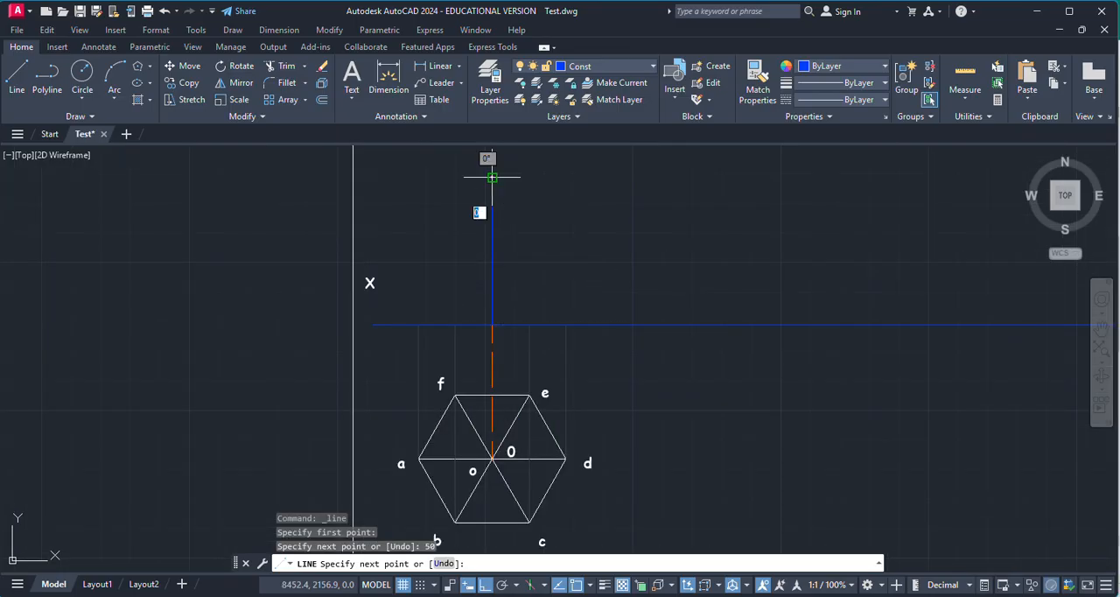
{"action": "scroll", "coordinate": [502, 179], "scroll_direction": "up", "scroll_amount": 5}
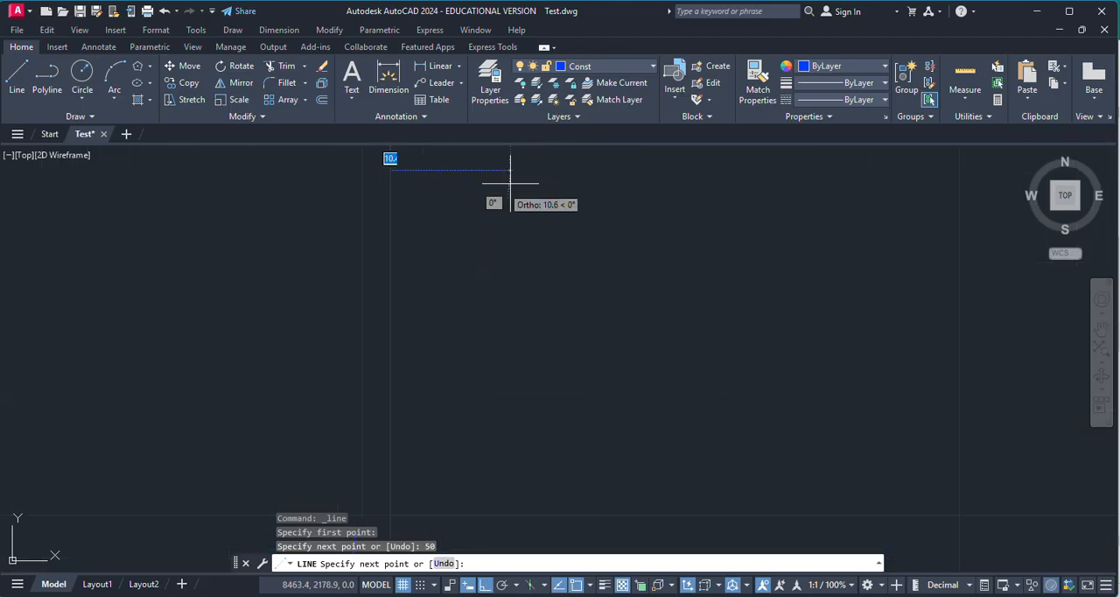
{"action": "scroll", "coordinate": [490, 185], "scroll_direction": "down", "scroll_amount": 3}
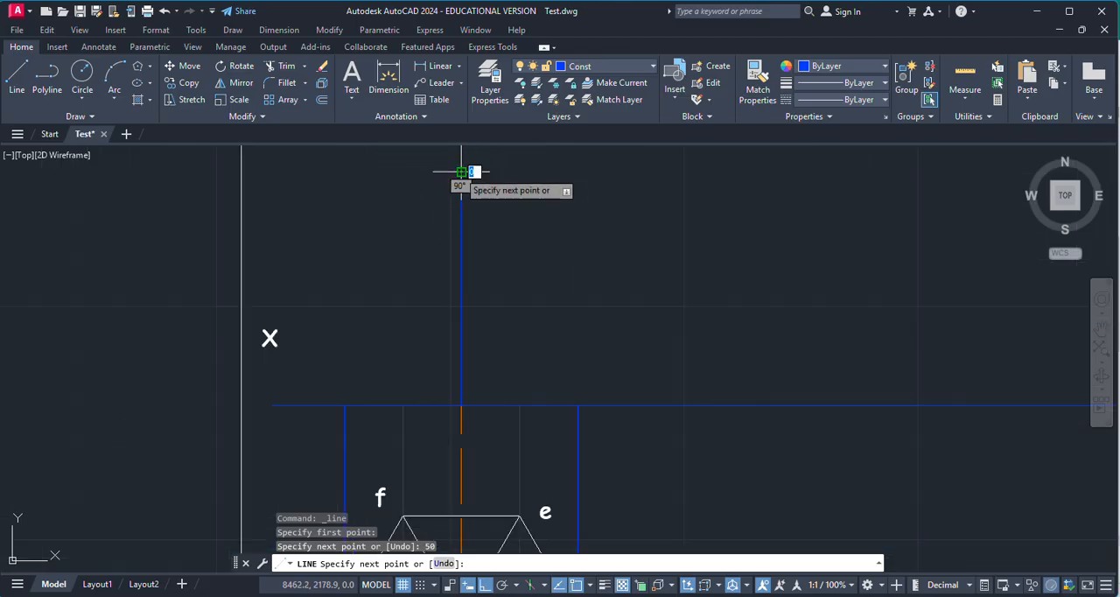
Step: Label the apex of the front view with the text "0" just above the 50 mm vertical line
{"action": "key", "text": "Escape"}
{"action": "left_click", "coordinate": [351, 77]}
{"action": "scroll", "coordinate": [481, 240], "scroll_direction": "down", "scroll_amount": 2}
{"action": "scroll", "coordinate": [482, 218], "scroll_direction": "up", "scroll_amount": 4}
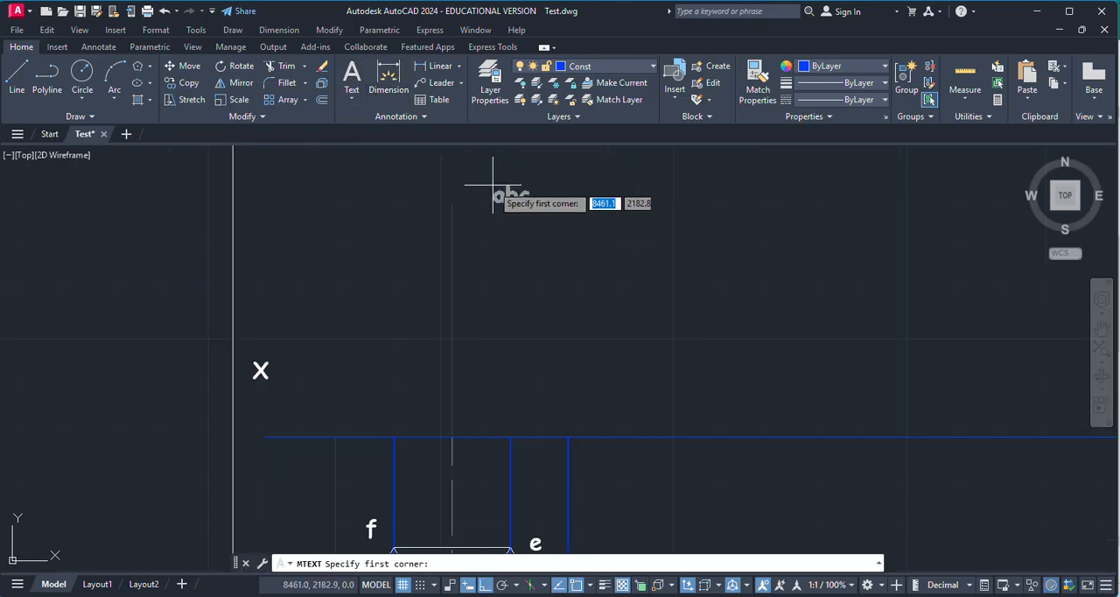
{"action": "left_click", "coordinate": [444, 155]}
{"action": "left_click", "coordinate": [477, 196]}
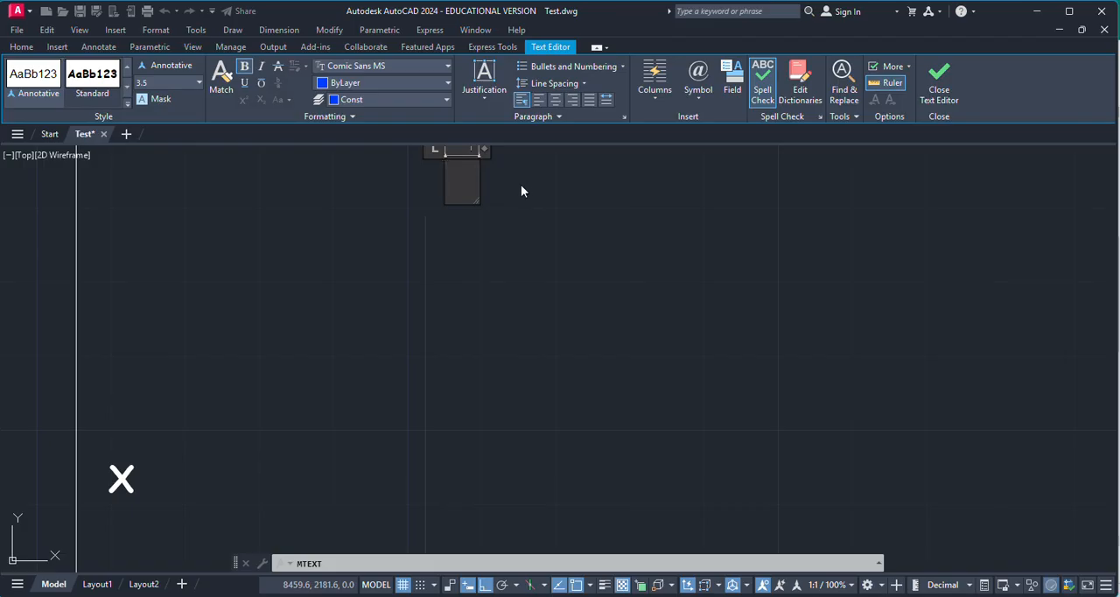
{"action": "type", "text": "0"}
{"action": "left_click", "coordinate": [556, 180]}
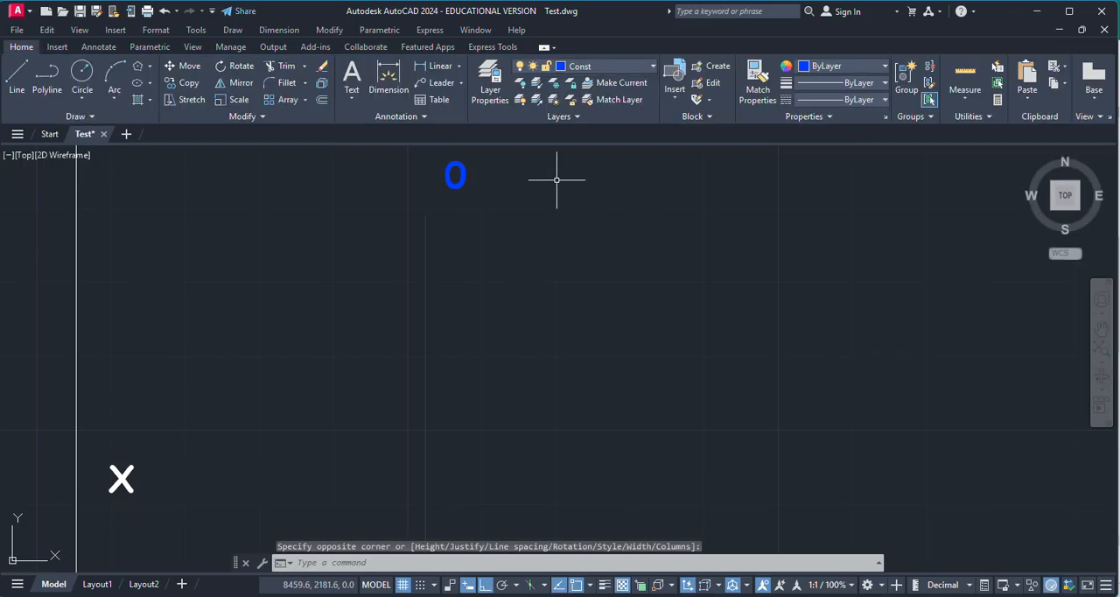
Step: Draw a slanted edge from the apex to the point where corner a's projector meets the XY line
{"action": "left_click", "coordinate": [17, 78]}
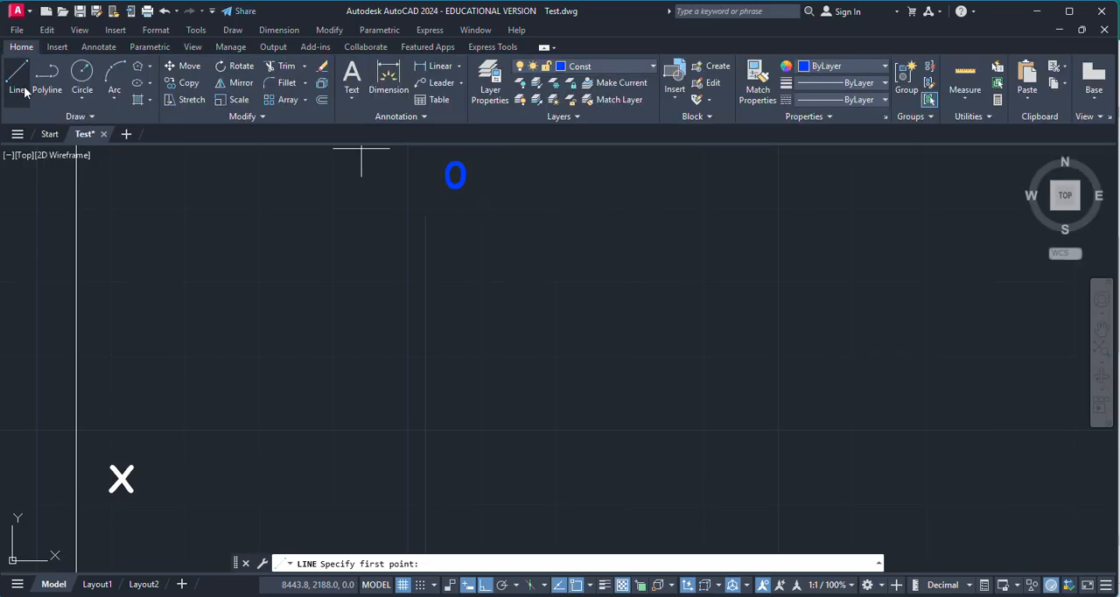
{"action": "left_click", "coordinate": [425, 215]}
{"action": "scroll", "coordinate": [525, 210], "scroll_direction": "down", "scroll_amount": 3}
{"action": "scroll", "coordinate": [489, 313], "scroll_direction": "up", "scroll_amount": 5}
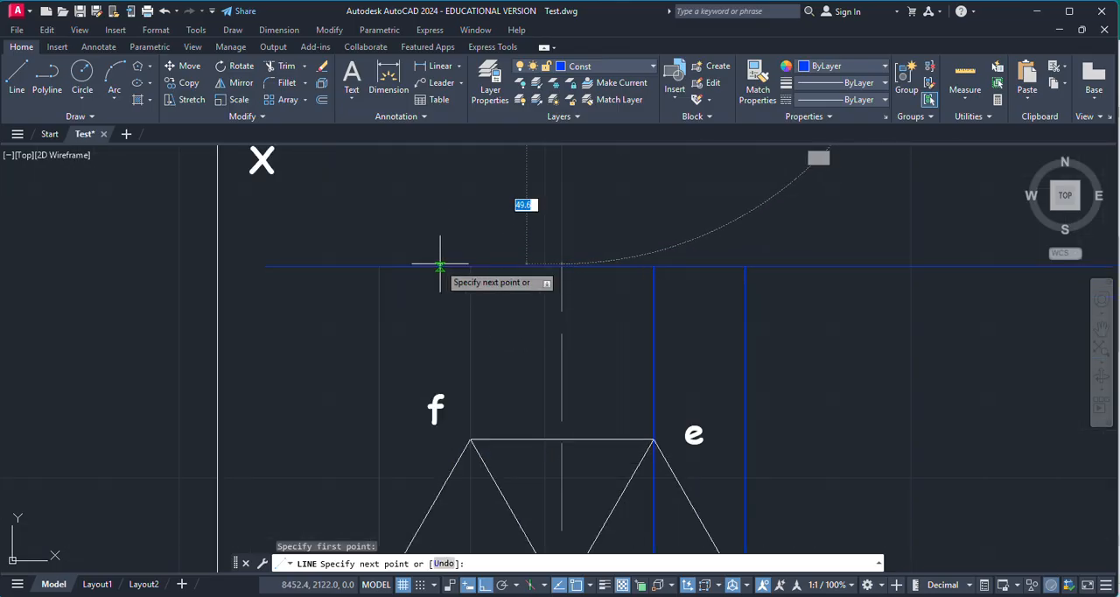
{"action": "scroll", "coordinate": [512, 284], "scroll_direction": "down", "scroll_amount": 3}
{"action": "key", "text": "Escape"}
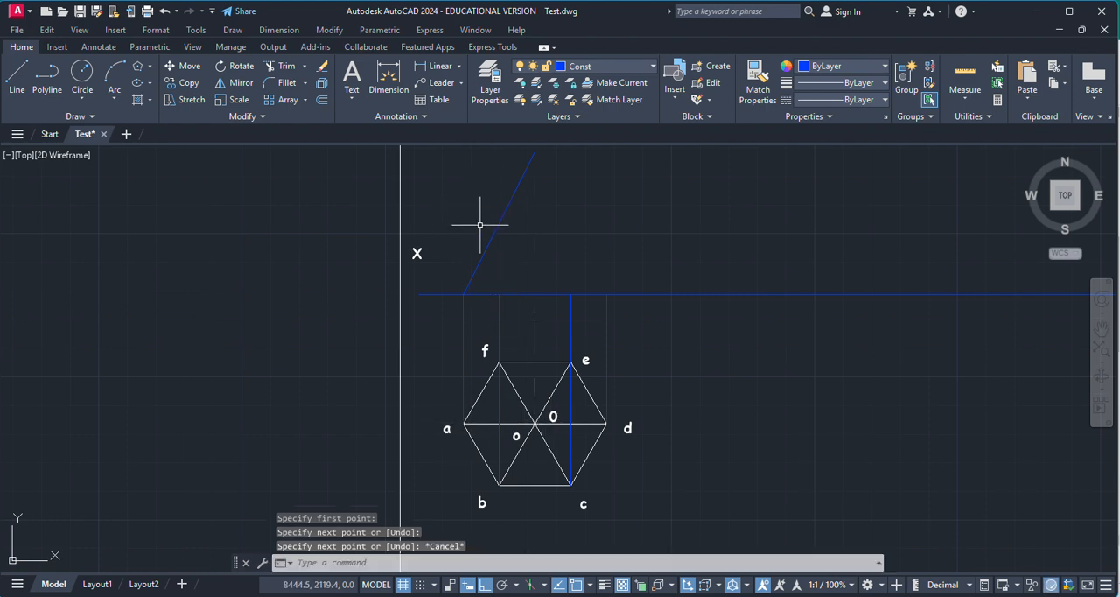
Step: Draw a slanted edge from the foot of the b–f projector on the XY line up to the apex
{"action": "key", "text": "Return"}
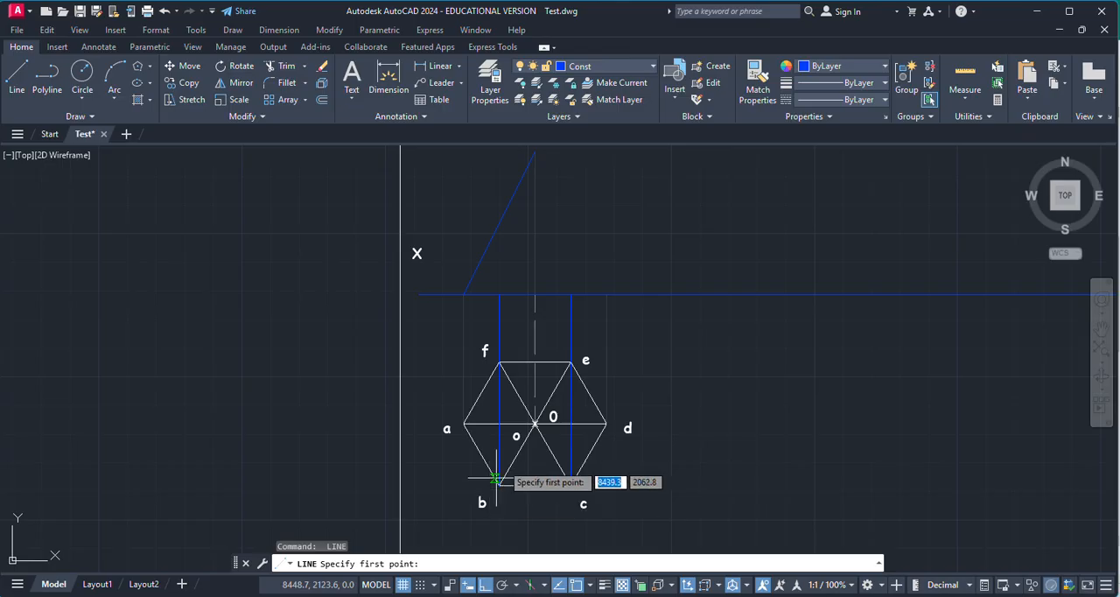
{"action": "left_click", "coordinate": [498, 294]}
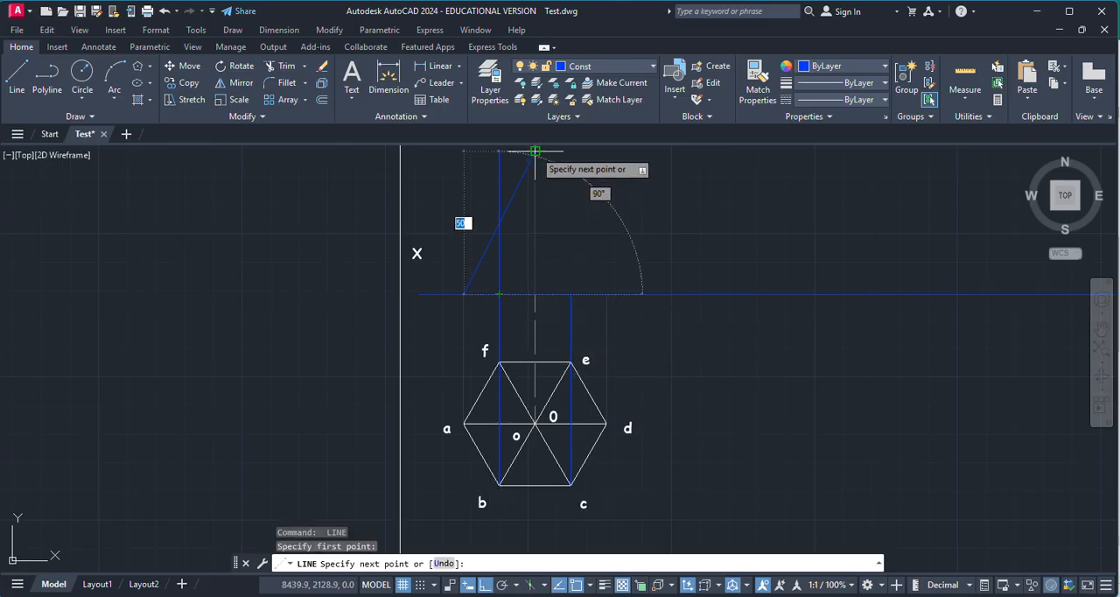
{"action": "left_click", "coordinate": [543, 186]}
{"action": "key", "text": "Return"}
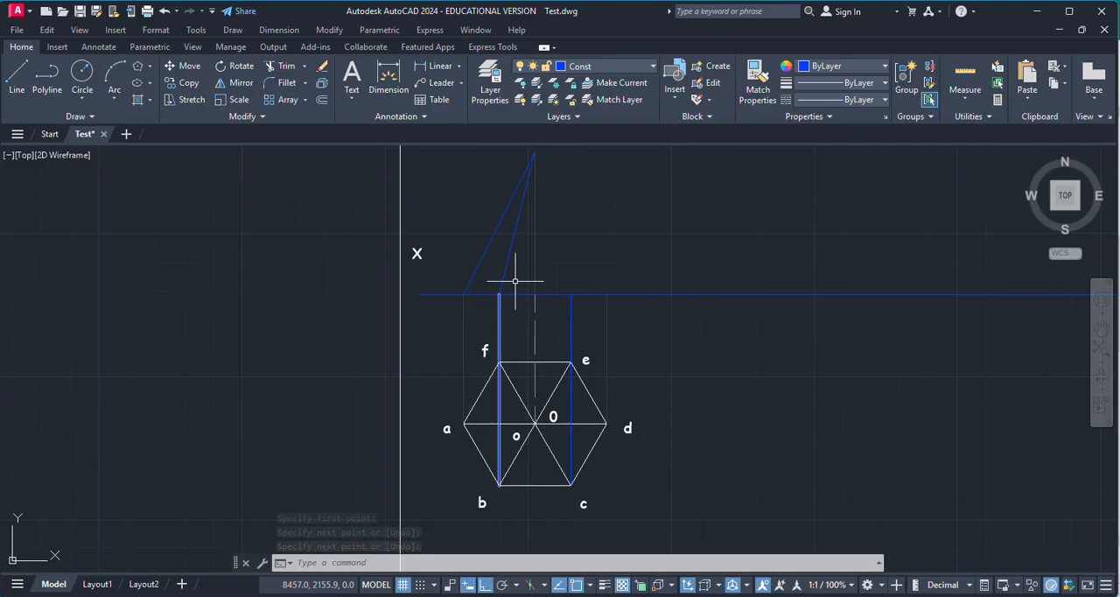
Step: Draw a slanted edge from the foot of the c–e projector on the XY line up to the apex
{"action": "scroll", "coordinate": [521, 340], "scroll_direction": "down", "scroll_amount": 2}
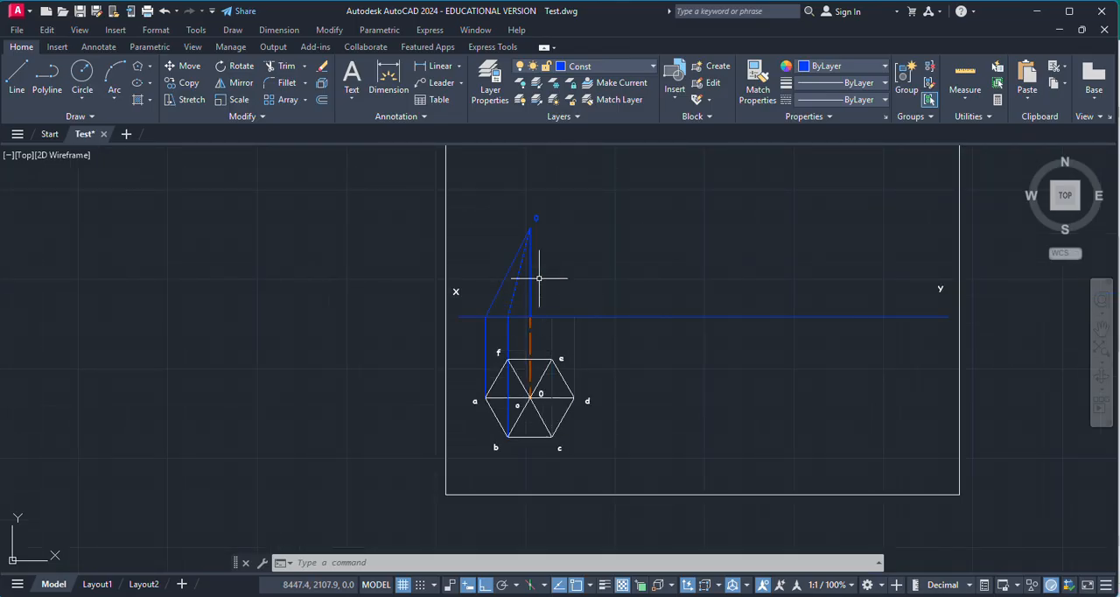
{"action": "scroll", "coordinate": [529, 271], "scroll_direction": "up", "scroll_amount": 5}
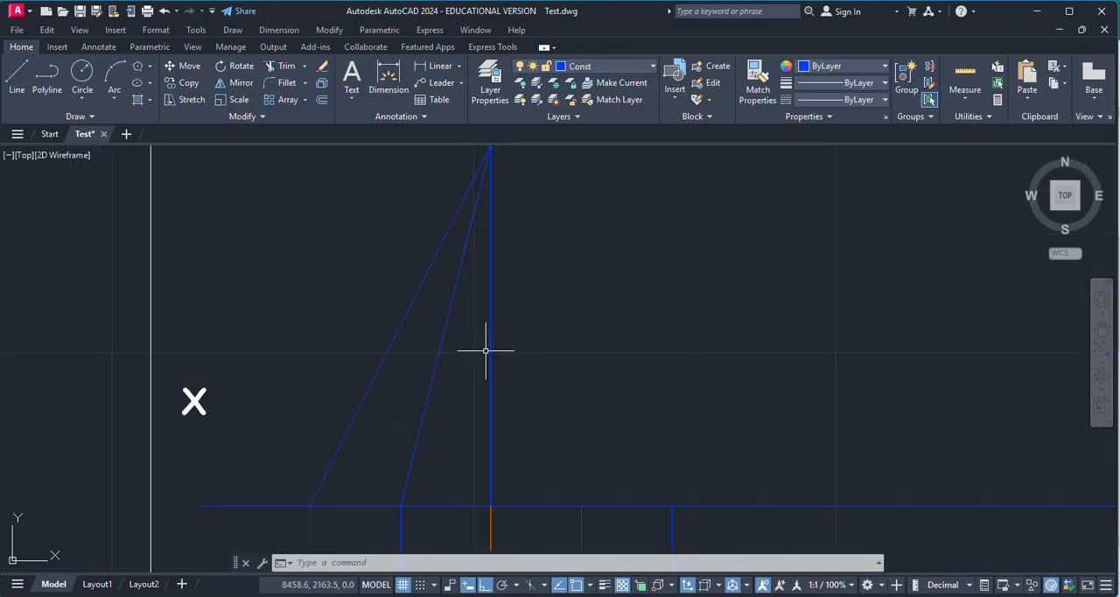
{"action": "scroll", "coordinate": [485, 350], "scroll_direction": "down", "scroll_amount": 6}
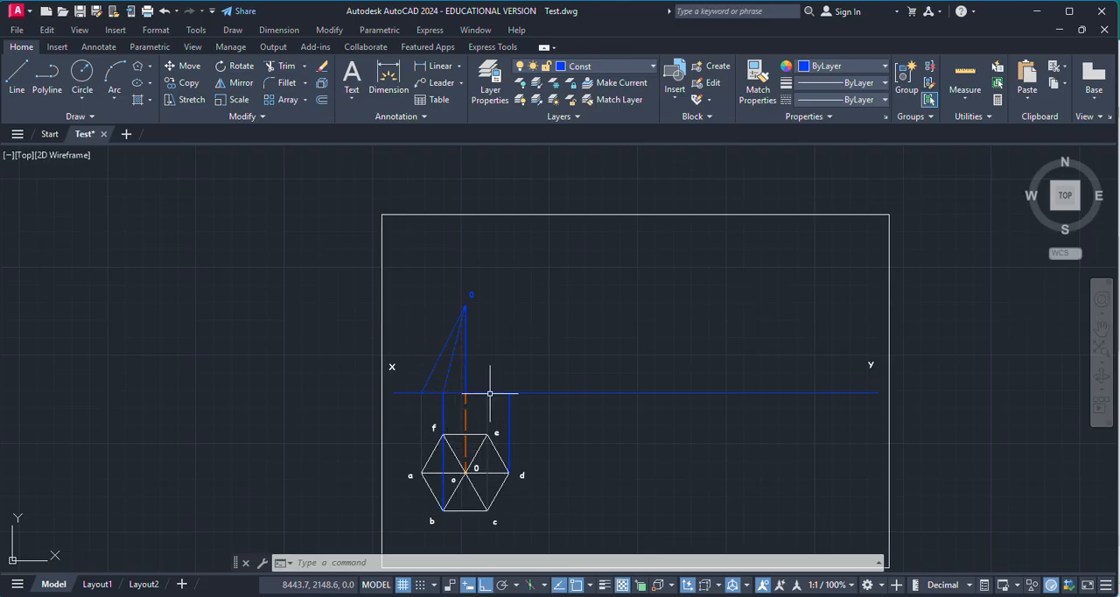
{"action": "scroll", "coordinate": [490, 372], "scroll_direction": "up", "scroll_amount": 3}
{"action": "scroll", "coordinate": [458, 363], "scroll_direction": "down", "scroll_amount": 3}
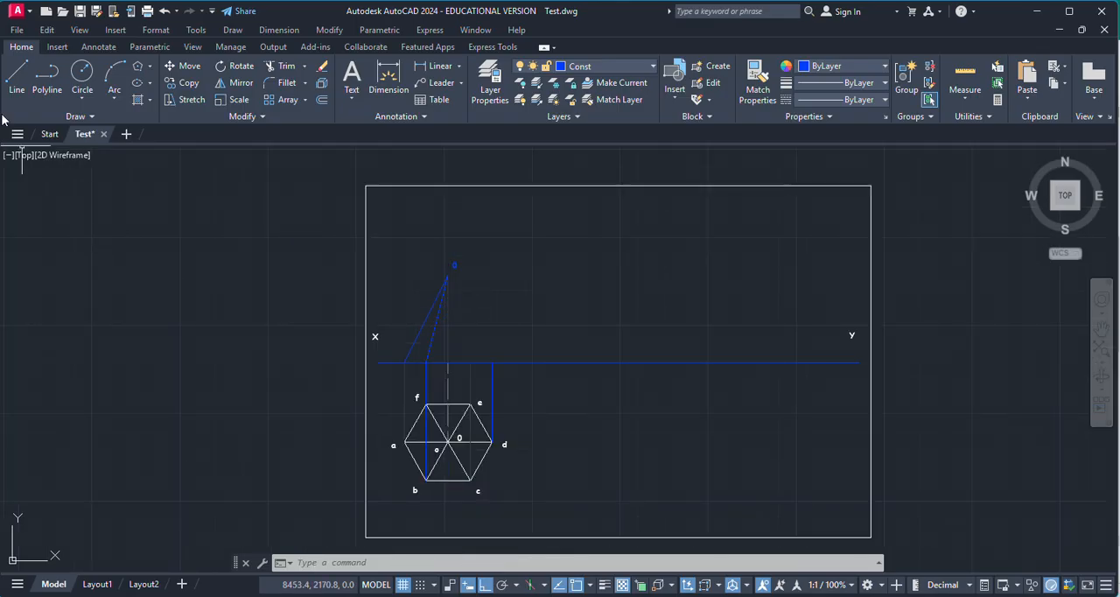
{"action": "left_click", "coordinate": [17, 78]}
{"action": "scroll", "coordinate": [479, 346], "scroll_direction": "up", "scroll_amount": 4}
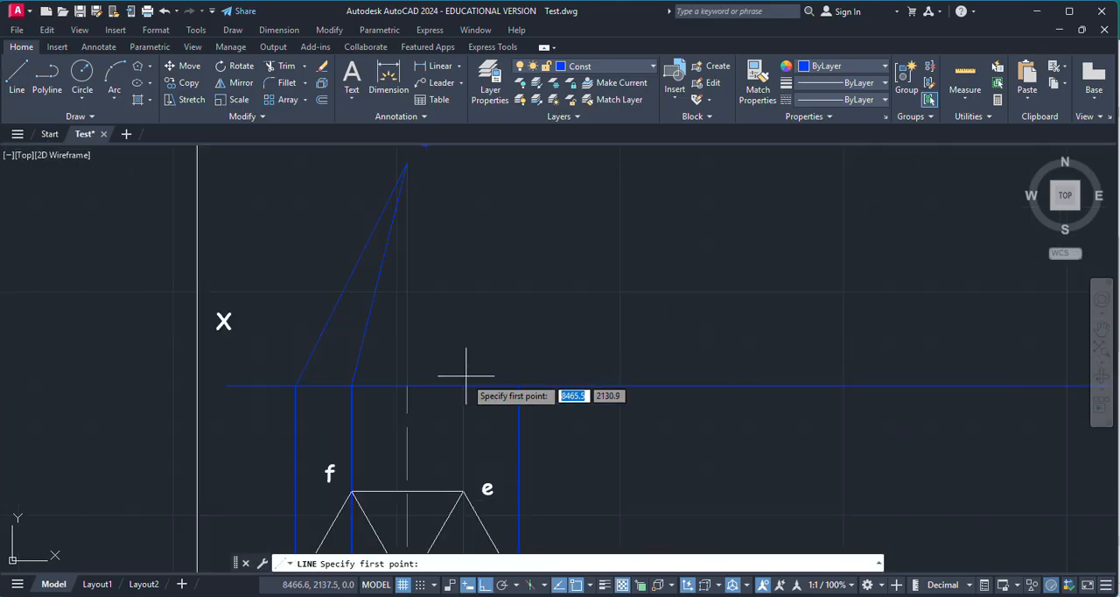
{"action": "left_click", "coordinate": [407, 162]}
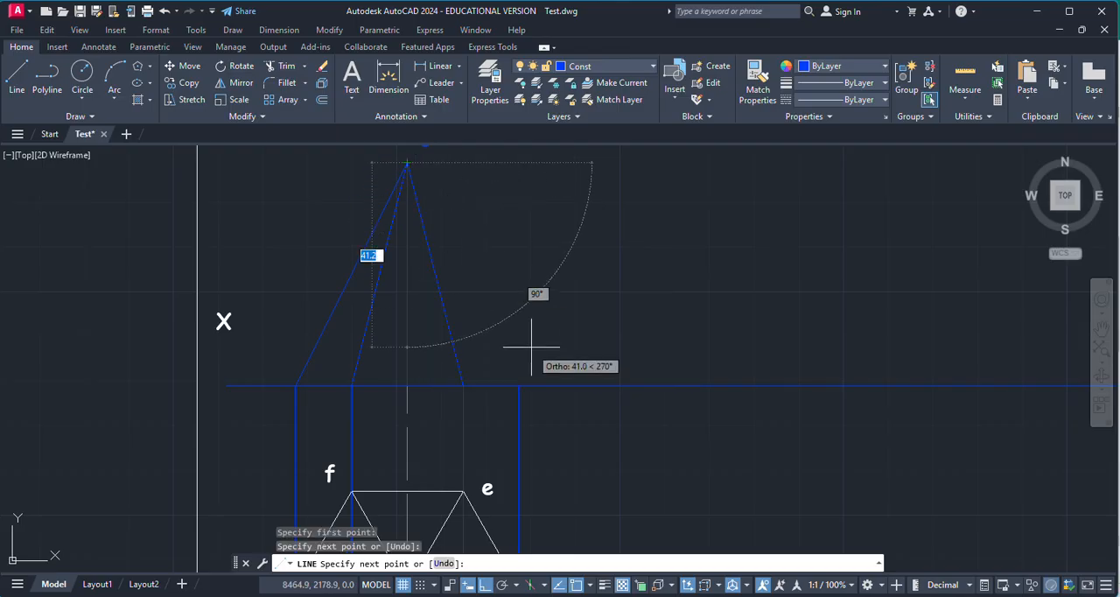
Step: Continue the line from the apex down to d's projector foot and back along XY to a's projector foot, ending the Line command
{"action": "left_click", "coordinate": [518, 384]}
{"action": "left_click", "coordinate": [296, 385]}
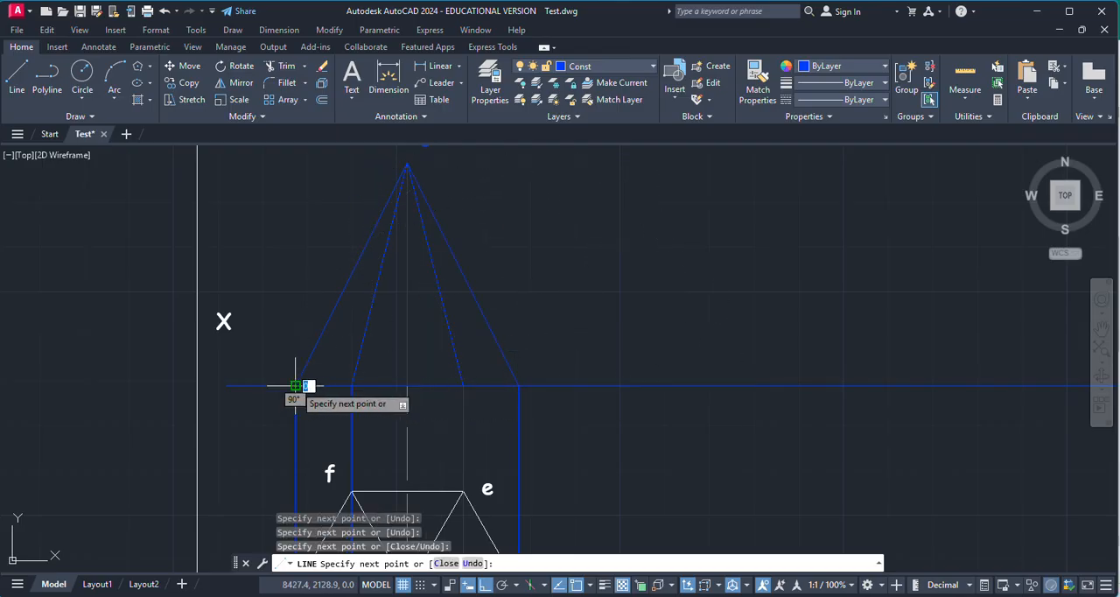
{"action": "key", "text": "Escape"}
Step: Move the four slanted edges and the base line of the front view to the MainD layer
{"action": "scroll", "coordinate": [445, 297], "scroll_direction": "down", "scroll_amount": 2}
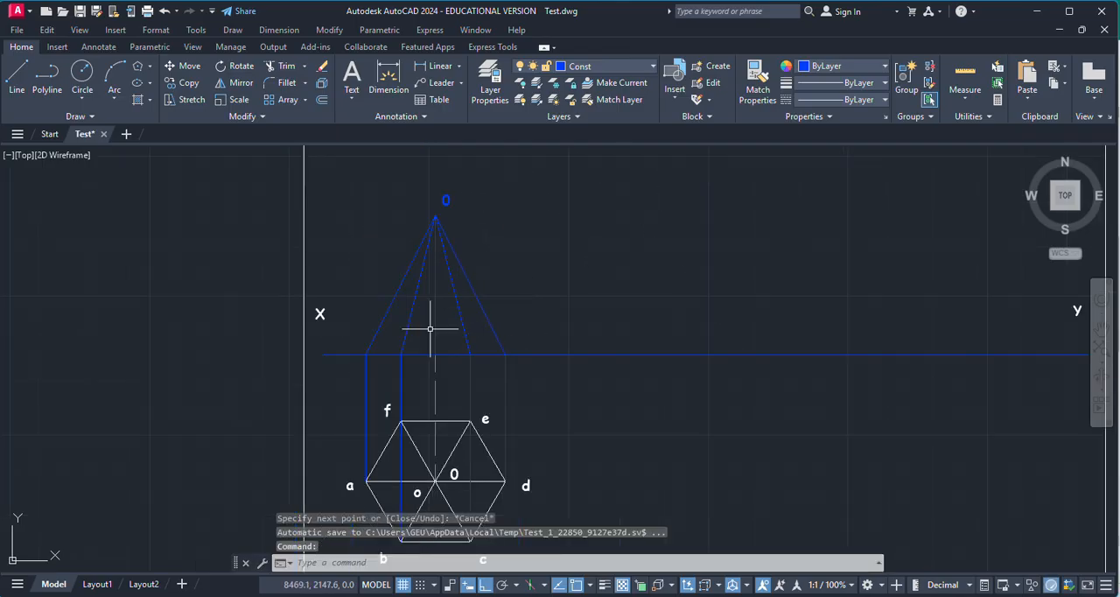
{"action": "left_click", "coordinate": [383, 319]}
{"action": "left_click", "coordinate": [408, 320]}
{"action": "left_click", "coordinate": [384, 354]}
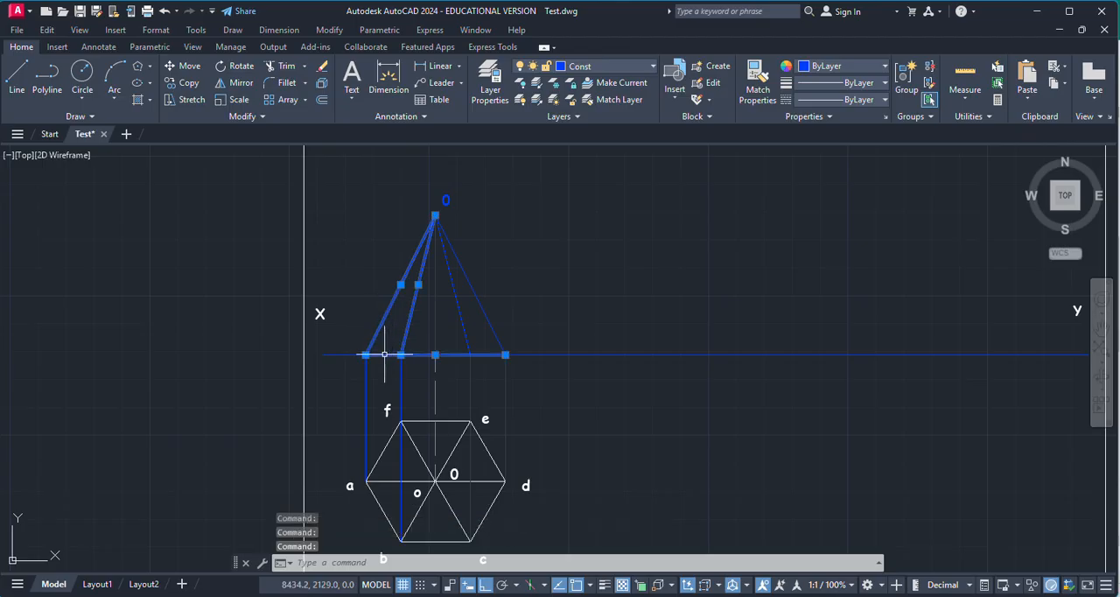
{"action": "left_click", "coordinate": [463, 323]}
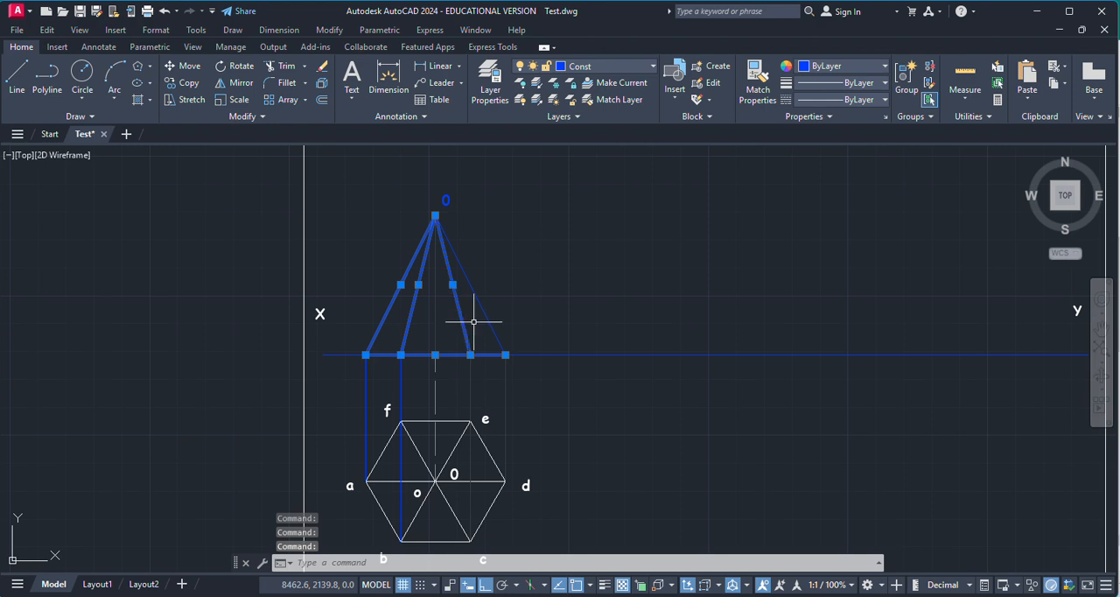
{"action": "left_click", "coordinate": [484, 320]}
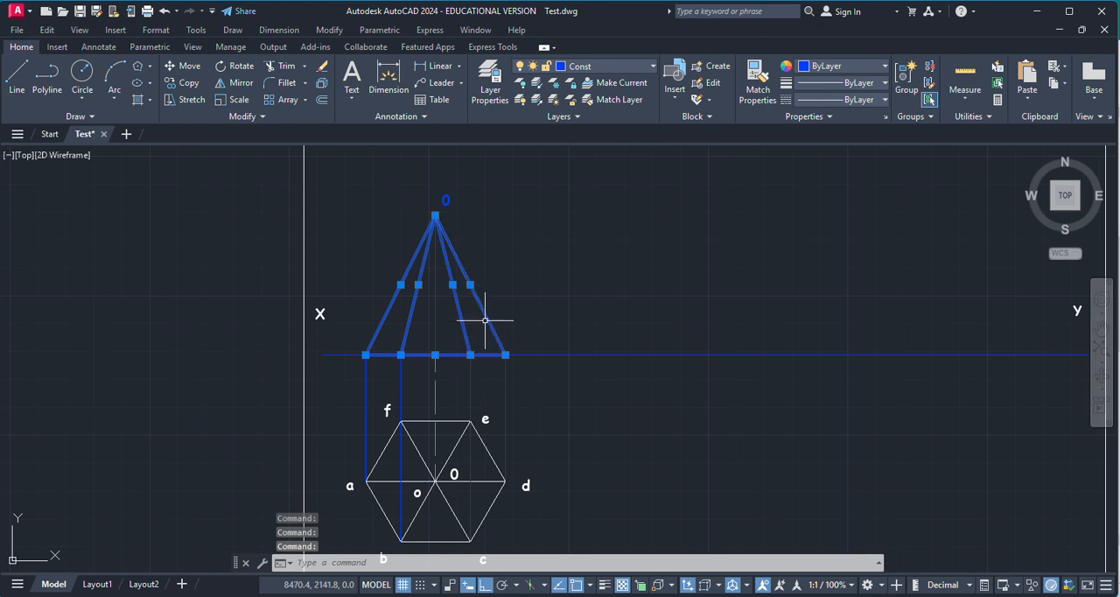
{"action": "left_click", "coordinate": [590, 66]}
{"action": "left_click", "coordinate": [589, 167]}
{"action": "key", "text": "Escape"}
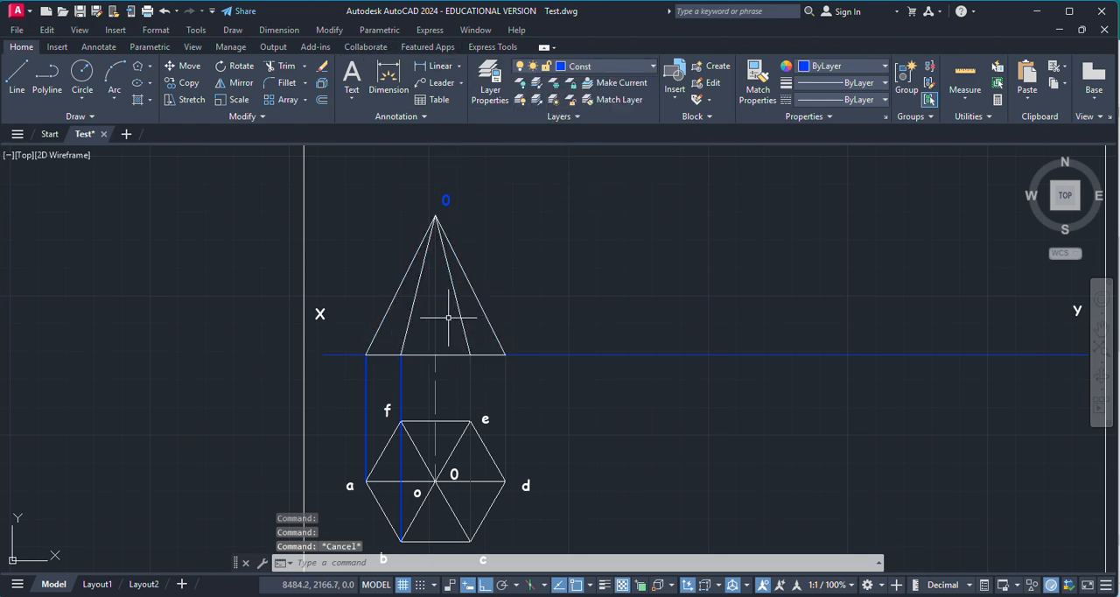
Step: Move the vertical centre line inside the front-view triangle to the axis layer
{"action": "left_click", "coordinate": [435, 321]}
{"action": "left_click", "coordinate": [590, 66]}
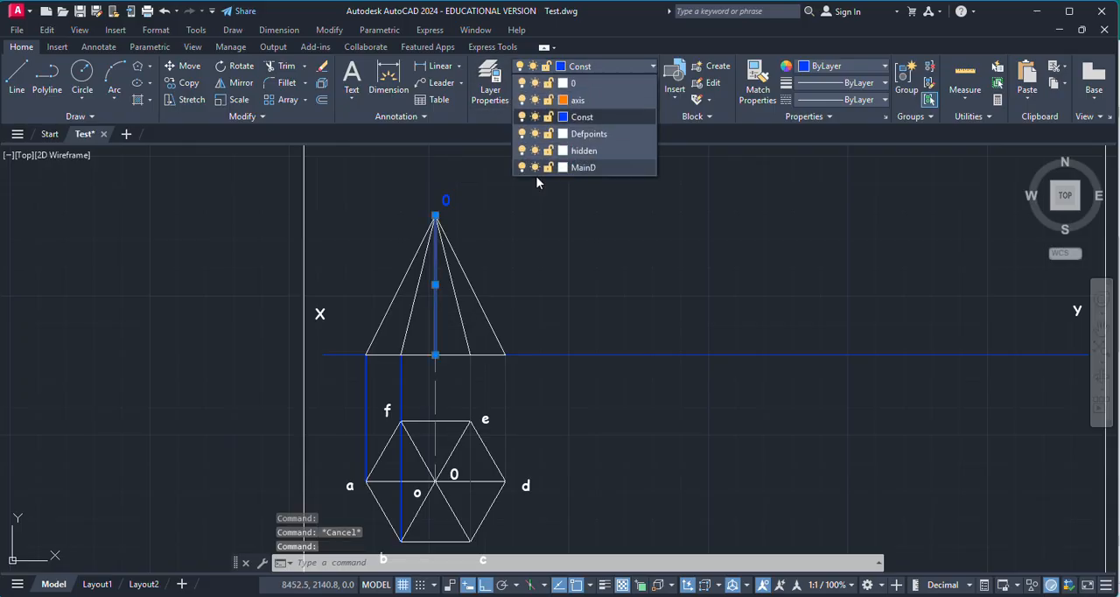
{"action": "left_click", "coordinate": [581, 116]}
{"action": "key", "text": "Escape"}
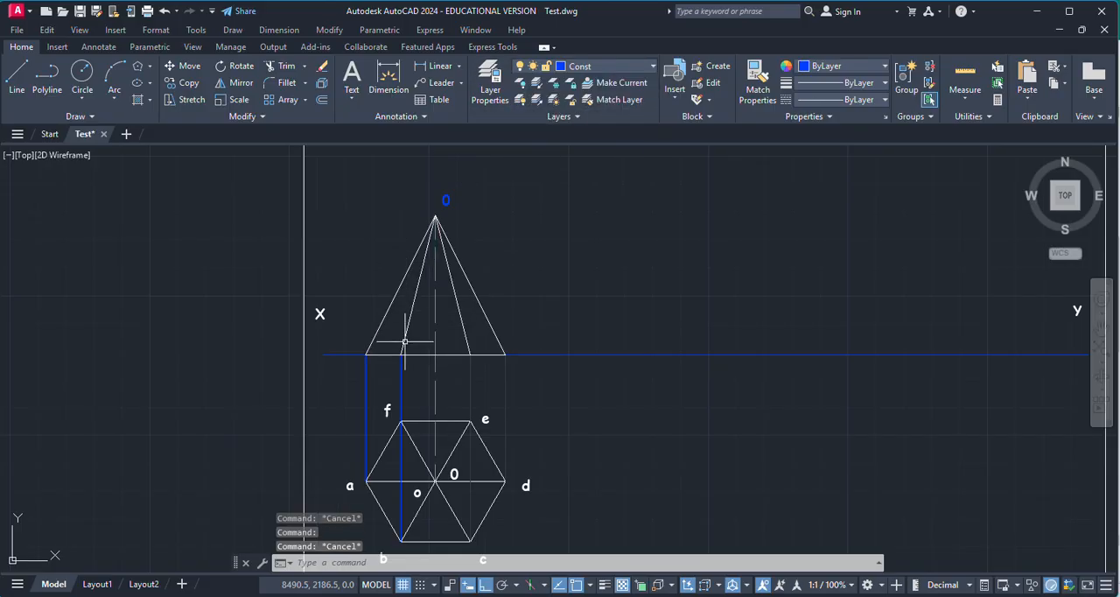
Step: Label the outer base corner above a in the front view with the text "a'"
{"action": "scroll", "coordinate": [404, 341], "scroll_direction": "up", "scroll_amount": 2}
{"action": "scroll", "coordinate": [490, 313], "scroll_direction": "down", "scroll_amount": 1}
{"action": "scroll", "coordinate": [487, 321], "scroll_direction": "up", "scroll_amount": 1}
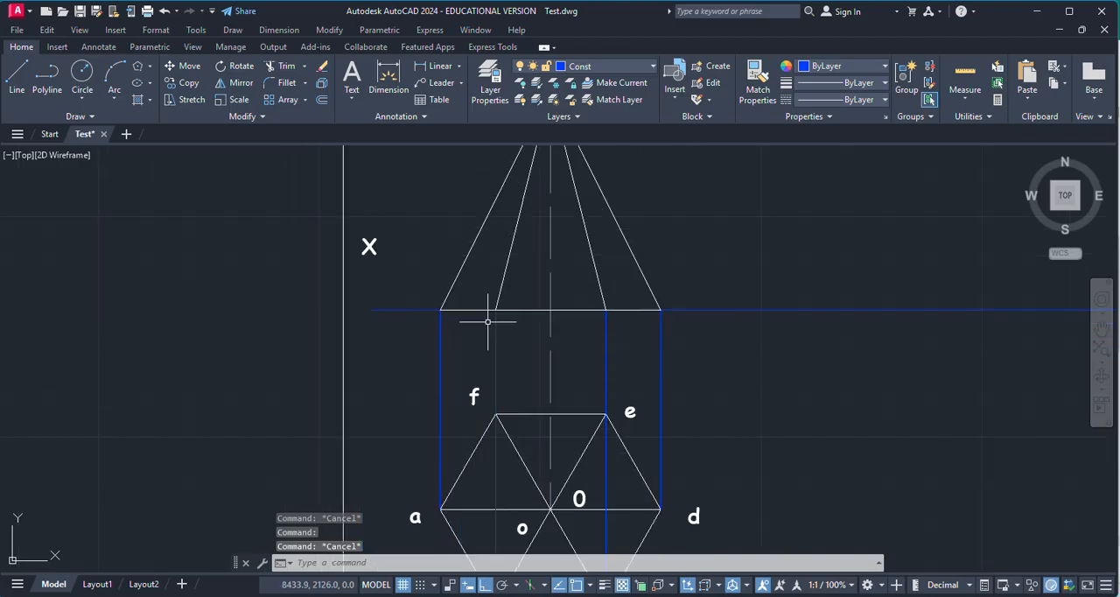
{"action": "left_click", "coordinate": [353, 77]}
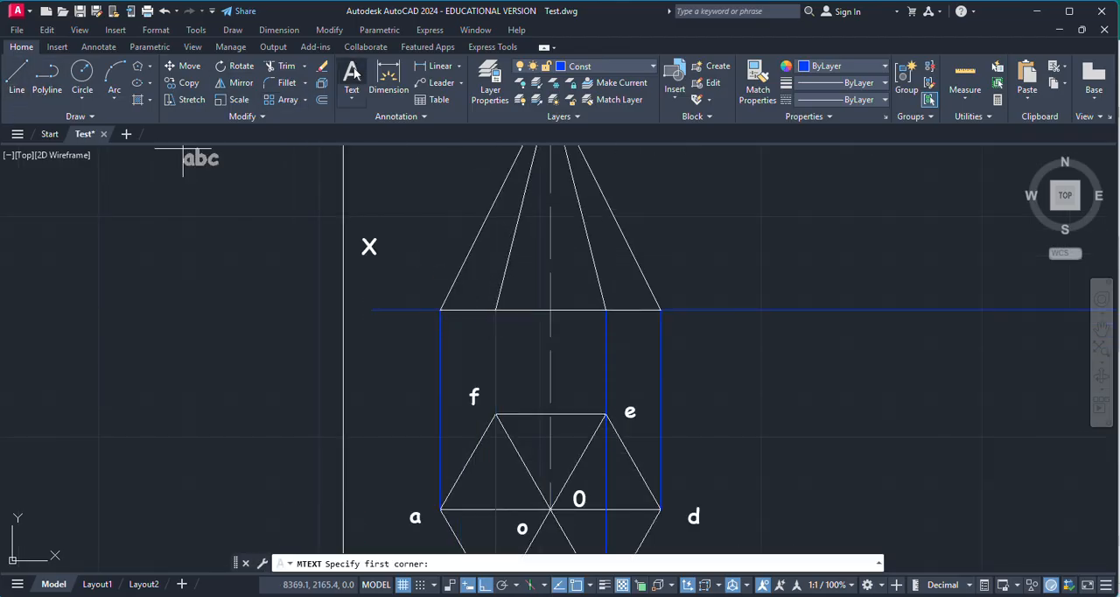
{"action": "scroll", "coordinate": [446, 316], "scroll_direction": "up", "scroll_amount": 3}
{"action": "left_click", "coordinate": [387, 257]}
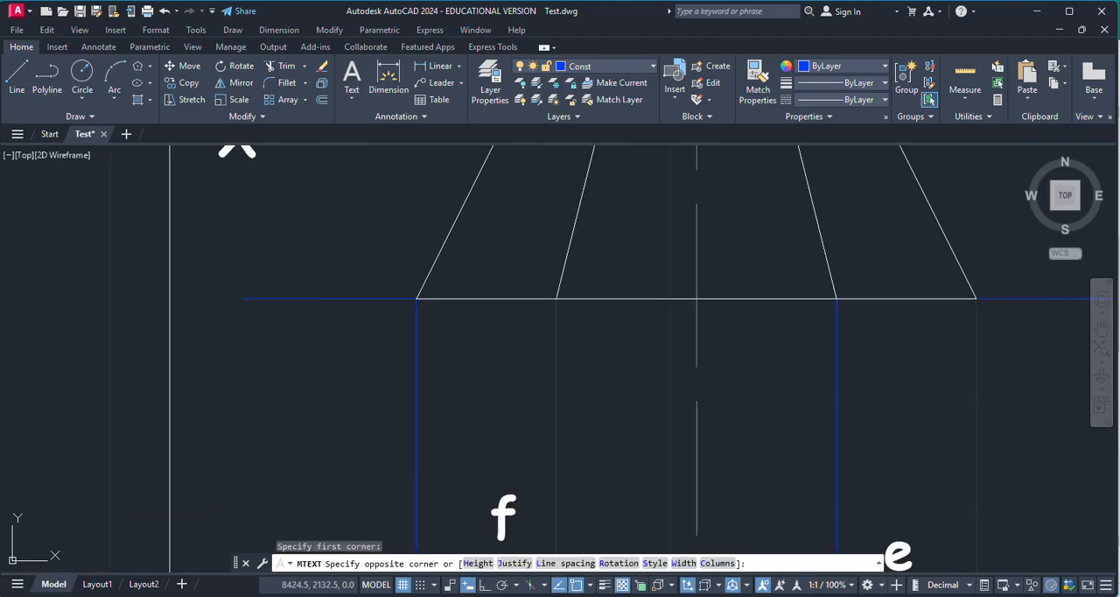
{"action": "left_click", "coordinate": [396, 268]}
{"action": "type", "text": "a'"}
{"action": "left_click", "coordinate": [450, 330]}
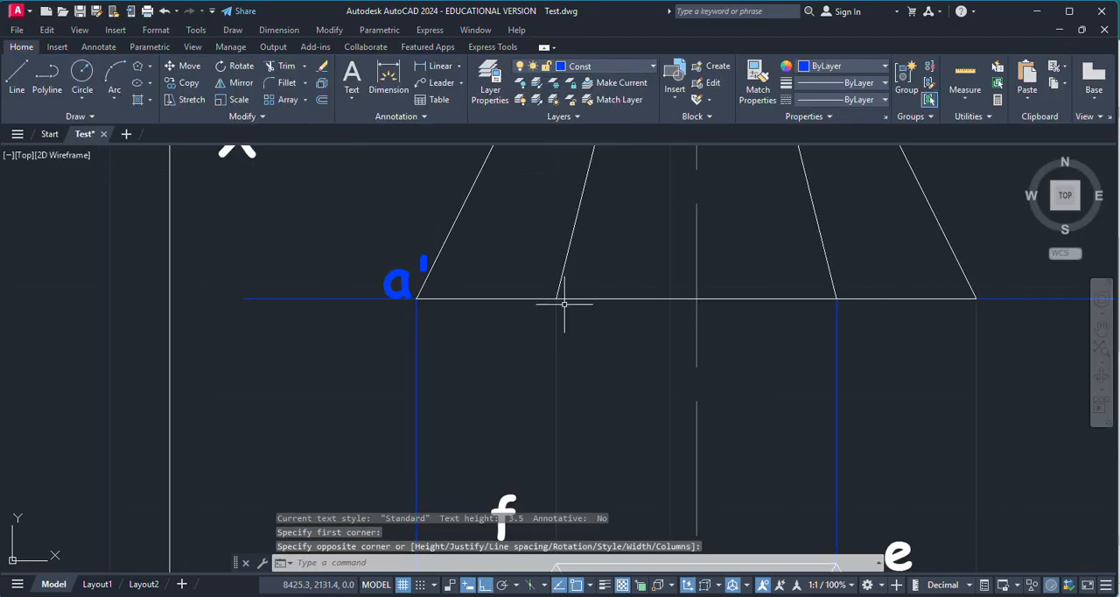
Step: Add the label "f'" above the XY line beside the foot of the b–f projector
{"action": "scroll", "coordinate": [560, 297], "scroll_direction": "down", "scroll_amount": 6}
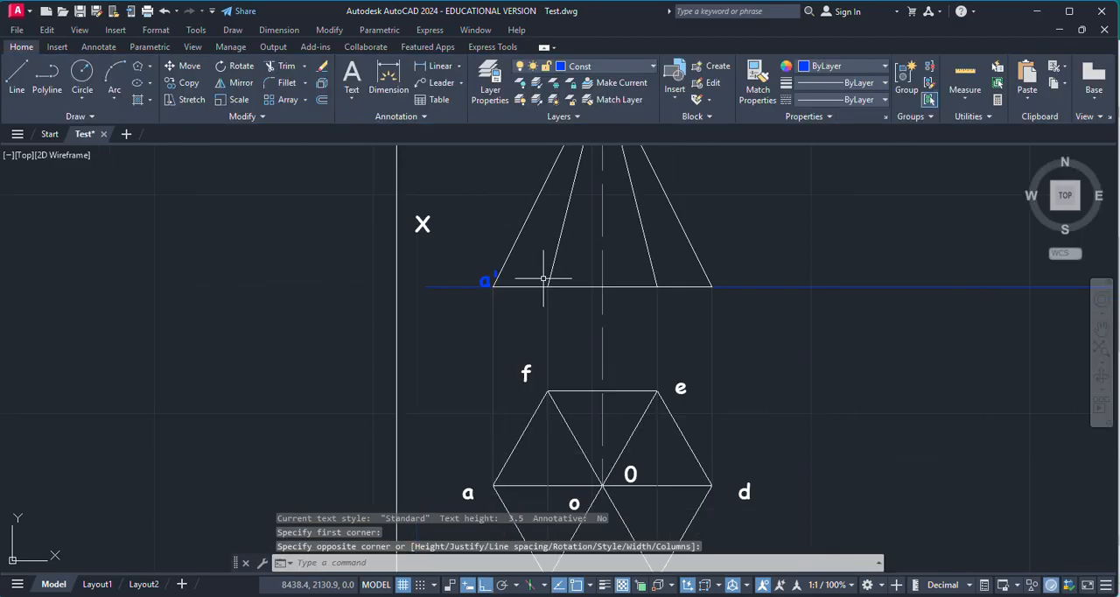
{"action": "scroll", "coordinate": [540, 295], "scroll_direction": "up", "scroll_amount": 3}
{"action": "key", "text": "Return"}
{"action": "left_click", "coordinate": [436, 231]}
{"action": "left_click", "coordinate": [453, 277]}
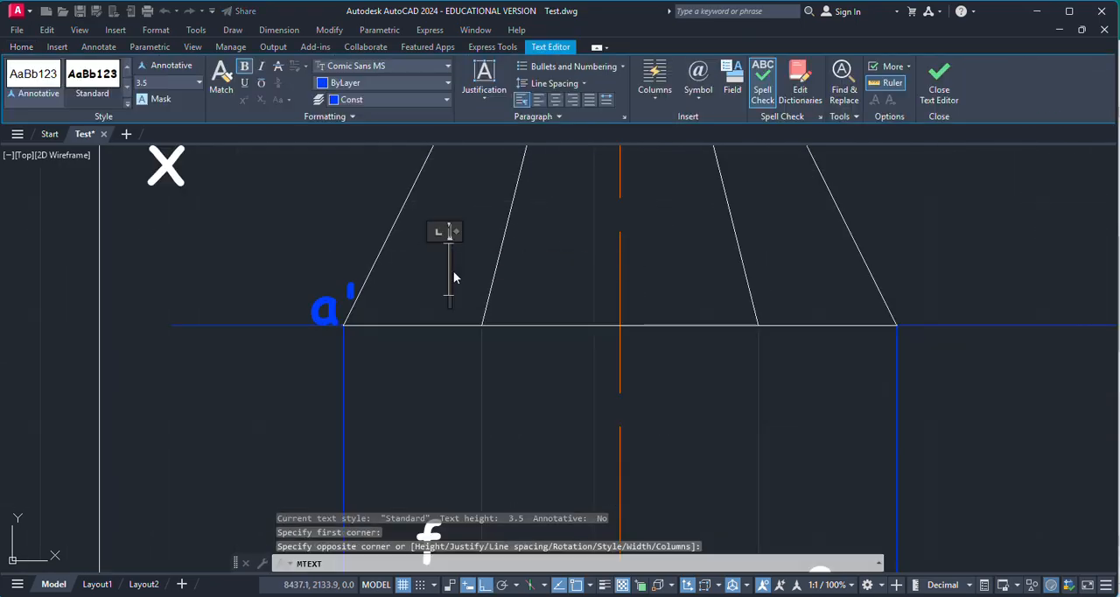
{"action": "type", "text": "f'"}
{"action": "left_click", "coordinate": [525, 288]}
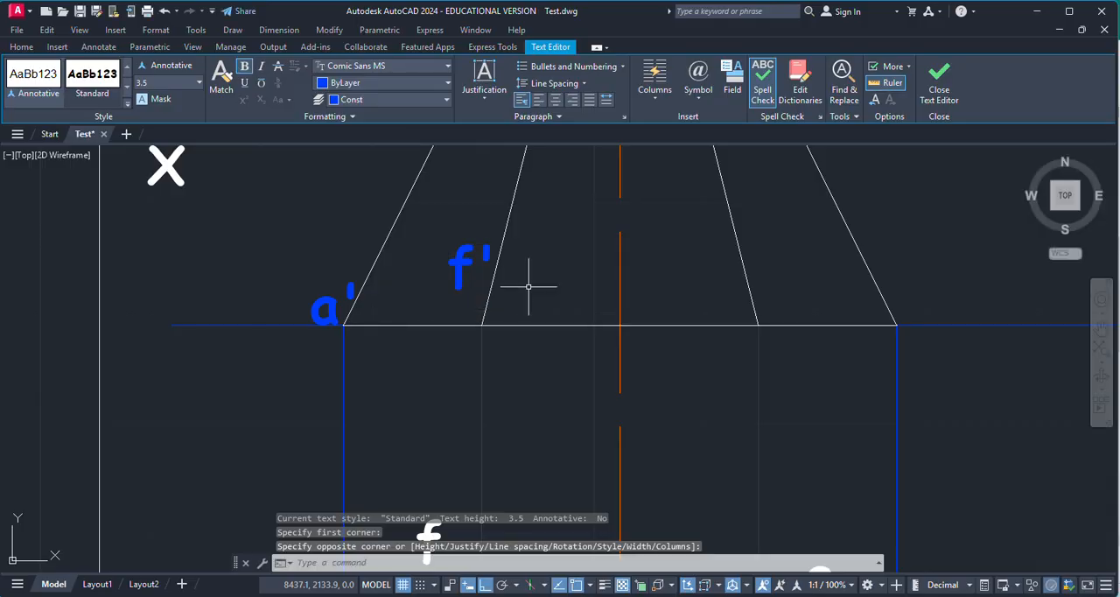
Step: Add the label "b'" below the XY line beside the b–f projector
{"action": "key", "text": "Return"}
{"action": "left_click", "coordinate": [446, 345]}
{"action": "left_click", "coordinate": [455, 365]}
{"action": "type", "text": "b'"}
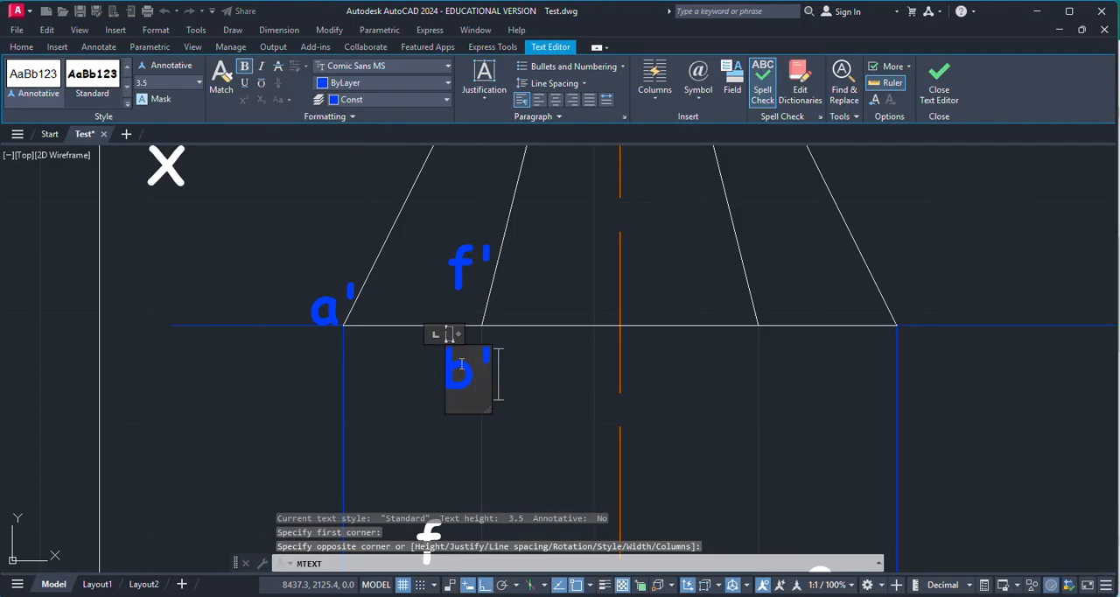
{"action": "left_click", "coordinate": [576, 367]}
Step: Add the label "o'" above the XY line beside the vertical axis in the front view
{"action": "scroll", "coordinate": [579, 333], "scroll_direction": "down", "scroll_amount": 3}
{"action": "scroll", "coordinate": [547, 292], "scroll_direction": "up", "scroll_amount": 5}
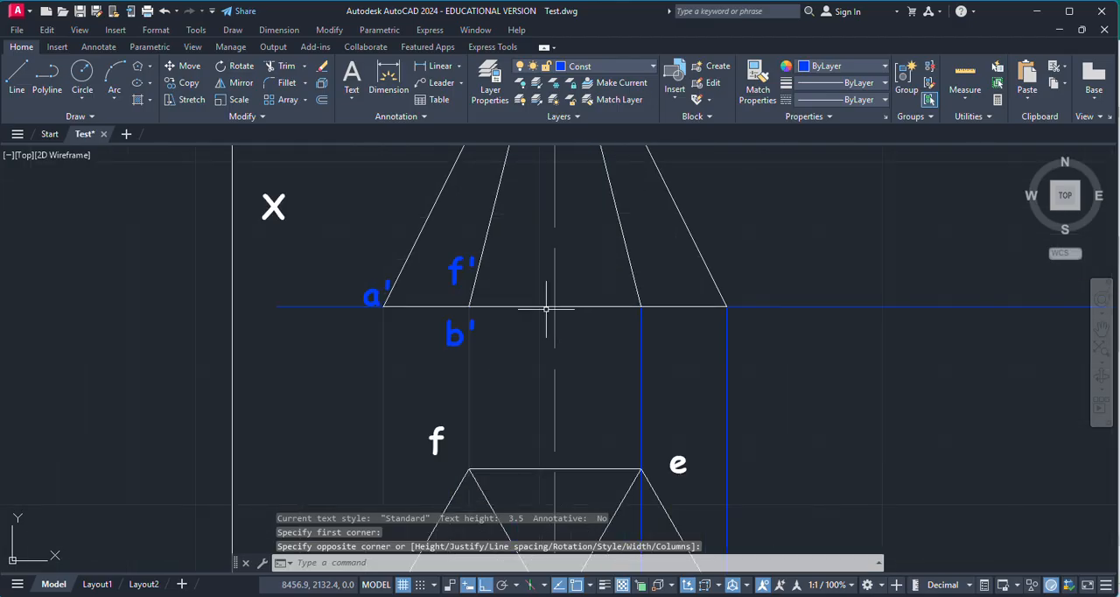
{"action": "key", "text": "Return"}
{"action": "scroll", "coordinate": [584, 298], "scroll_direction": "down", "scroll_amount": 2}
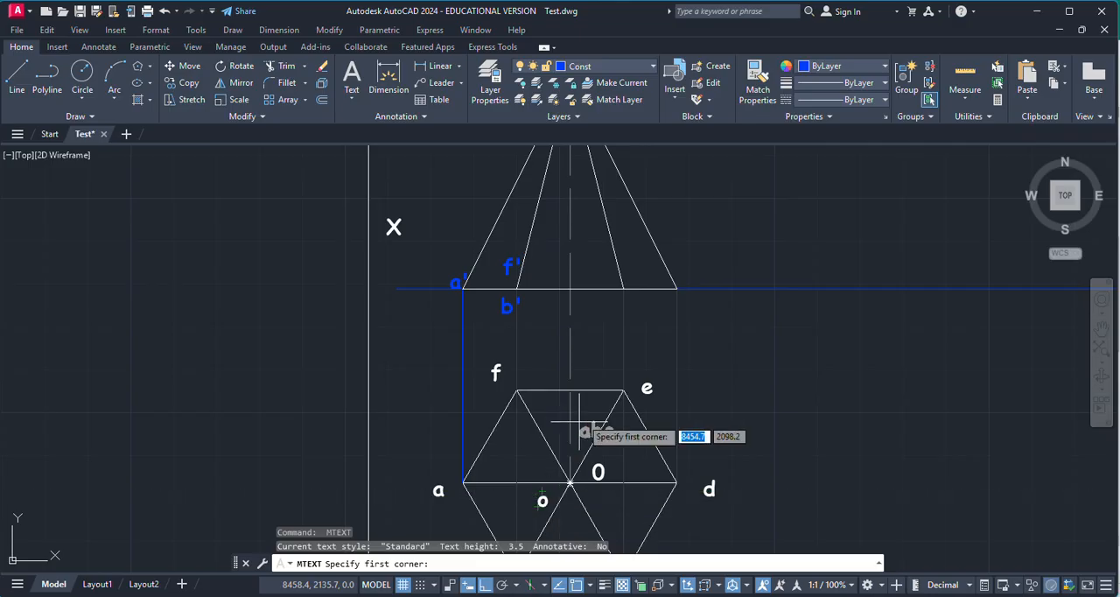
{"action": "scroll", "coordinate": [579, 284], "scroll_direction": "up", "scroll_amount": 6}
{"action": "scroll", "coordinate": [551, 302], "scroll_direction": "down", "scroll_amount": 2}
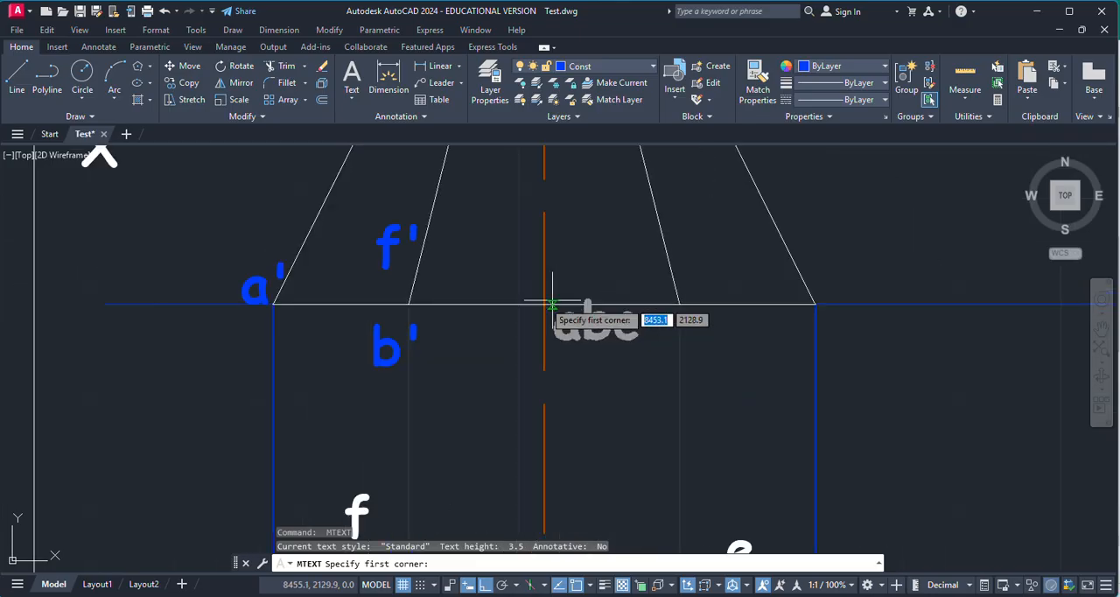
{"action": "left_click", "coordinate": [511, 286]}
{"action": "left_click", "coordinate": [495, 254]}
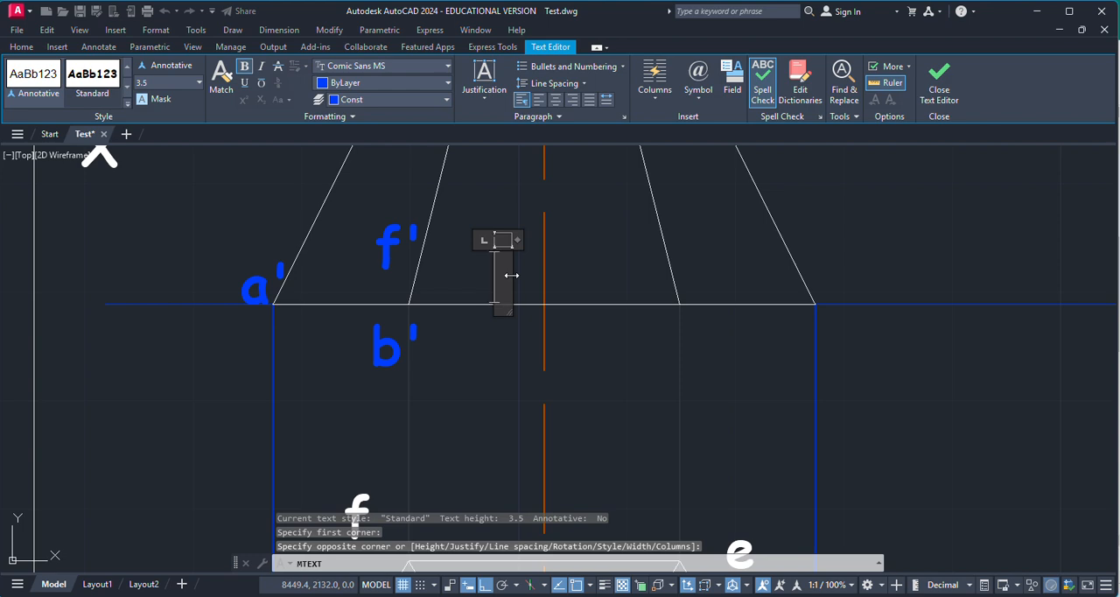
{"action": "type", "text": "o'"}
{"action": "left_click", "coordinate": [662, 310]}
Step: Add the label "e'" above the XY line beside the foot of the c–e projector
{"action": "scroll", "coordinate": [651, 302], "scroll_direction": "down", "scroll_amount": 4}
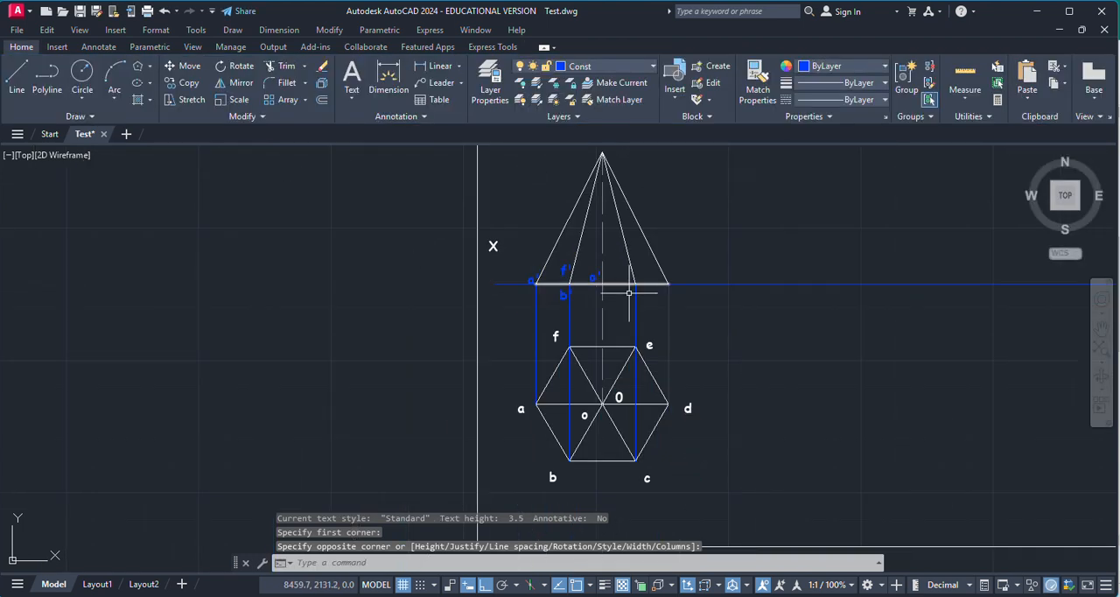
{"action": "scroll", "coordinate": [643, 285], "scroll_direction": "up", "scroll_amount": 8}
{"action": "key", "text": "Return"}
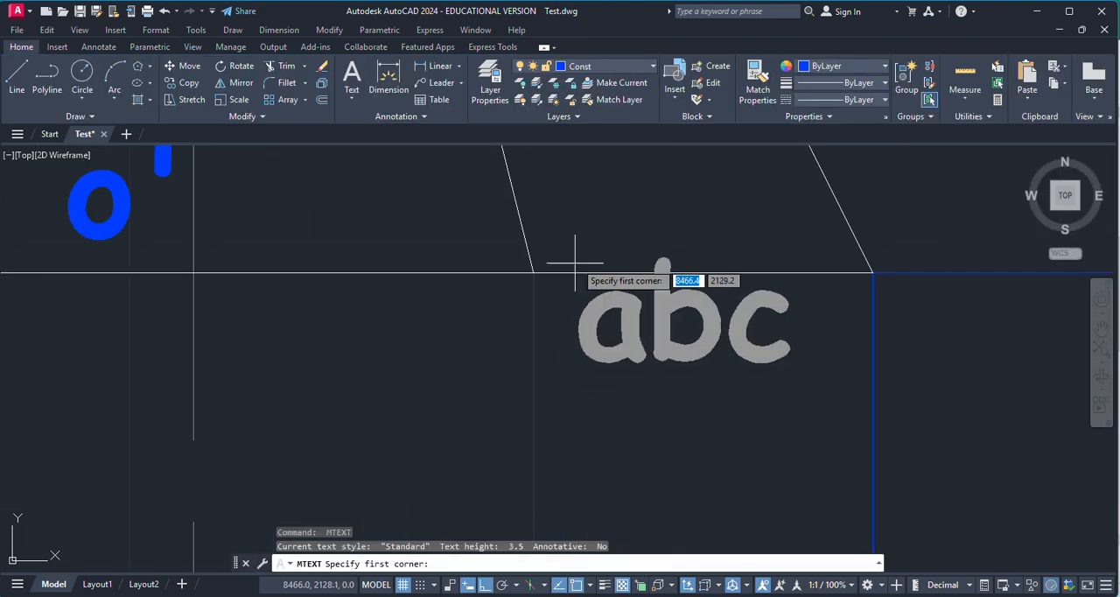
{"action": "left_click", "coordinate": [544, 187]}
{"action": "left_click", "coordinate": [578, 228]}
{"action": "type", "text": "e'"}
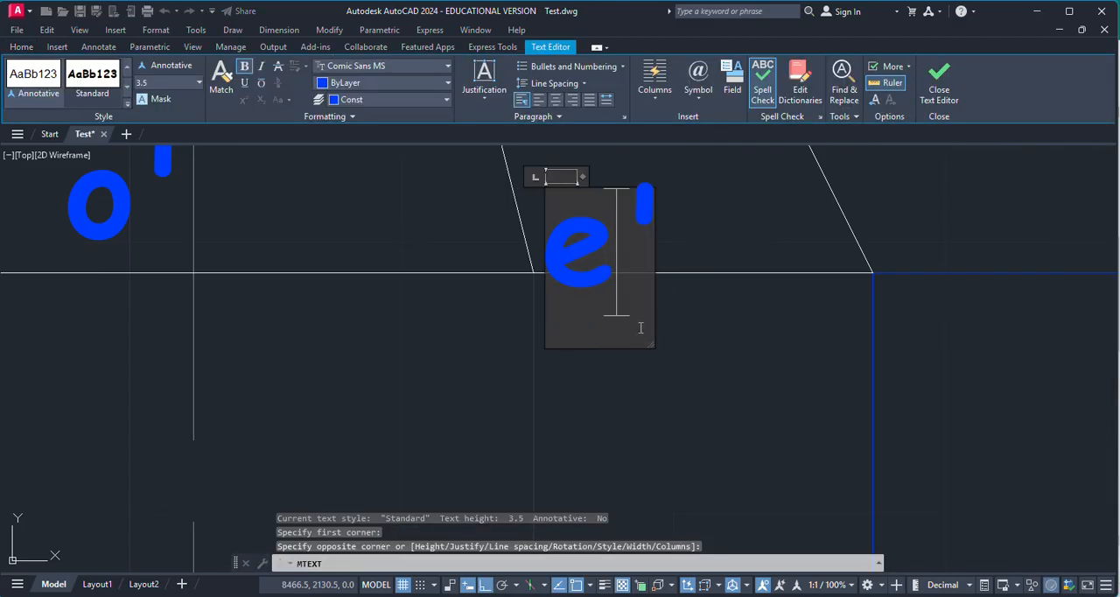
{"action": "left_click", "coordinate": [668, 408]}
Step: Add the label "c'" below the XY line beside the c–e projector
{"action": "key", "text": "Return"}
{"action": "left_click", "coordinate": [457, 316]}
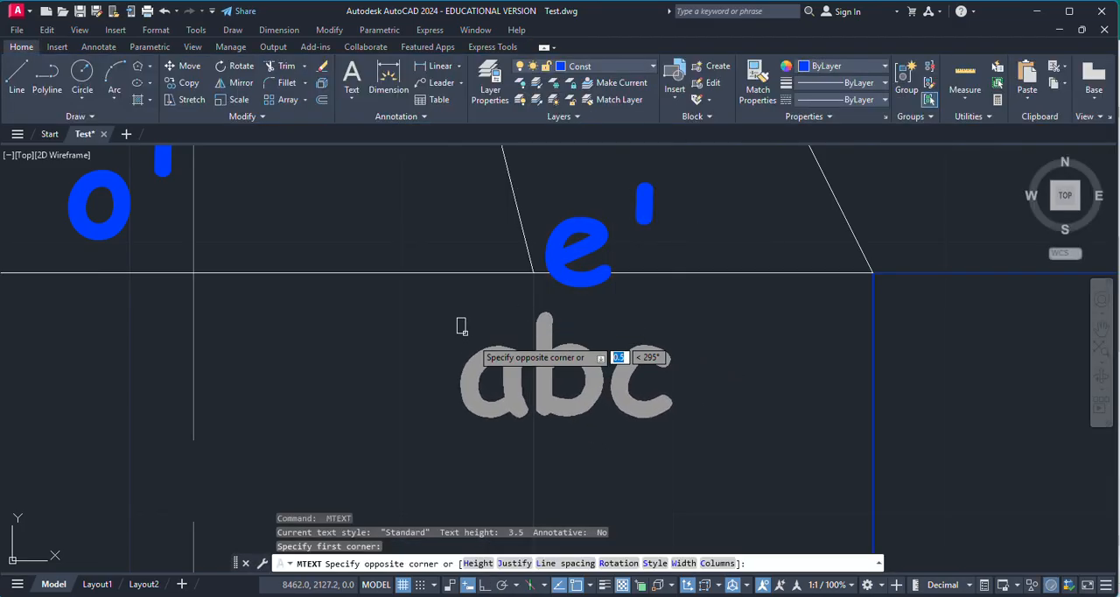
{"action": "left_click", "coordinate": [480, 354]}
{"action": "type", "text": "c'"}
{"action": "left_click", "coordinate": [665, 387]}
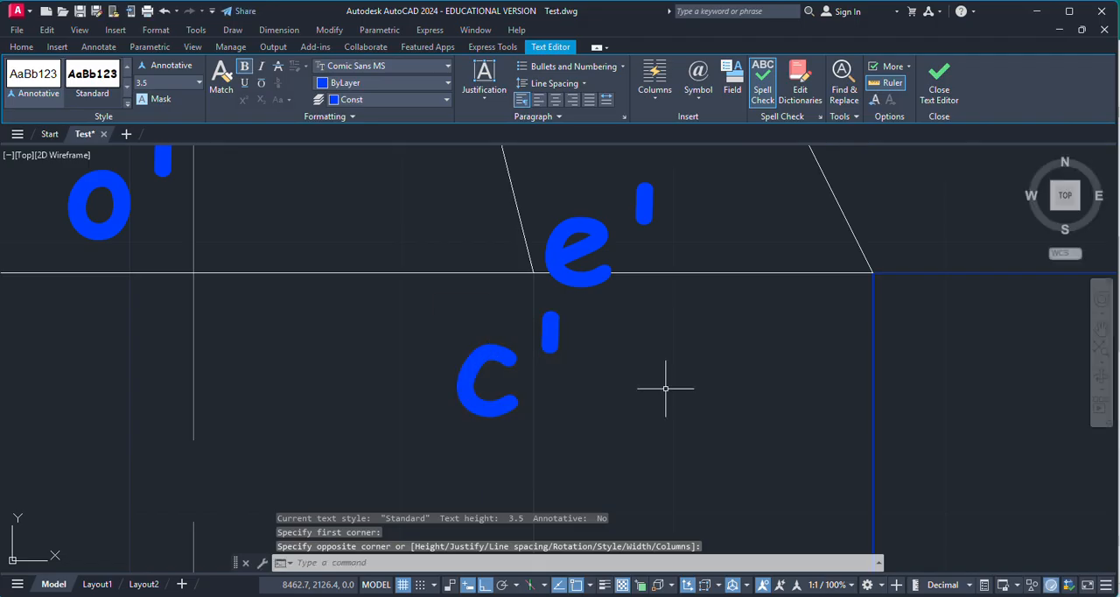
Step: Label the outer base corner above d in the front view with the text "d'"
{"action": "scroll", "coordinate": [620, 325], "scroll_direction": "down", "scroll_amount": 3}
{"action": "scroll", "coordinate": [692, 303], "scroll_direction": "down", "scroll_amount": 4}
{"action": "scroll", "coordinate": [692, 303], "scroll_direction": "up", "scroll_amount": 8}
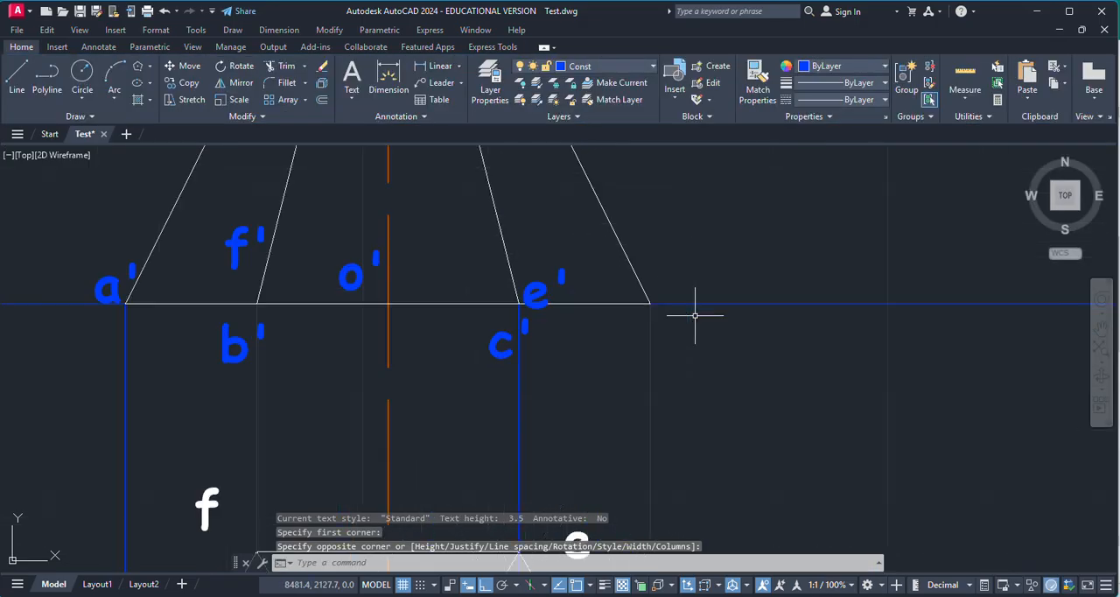
{"action": "key", "text": "Return"}
{"action": "left_click", "coordinate": [658, 243]}
{"action": "left_click", "coordinate": [694, 342]}
{"action": "type", "text": "s"}
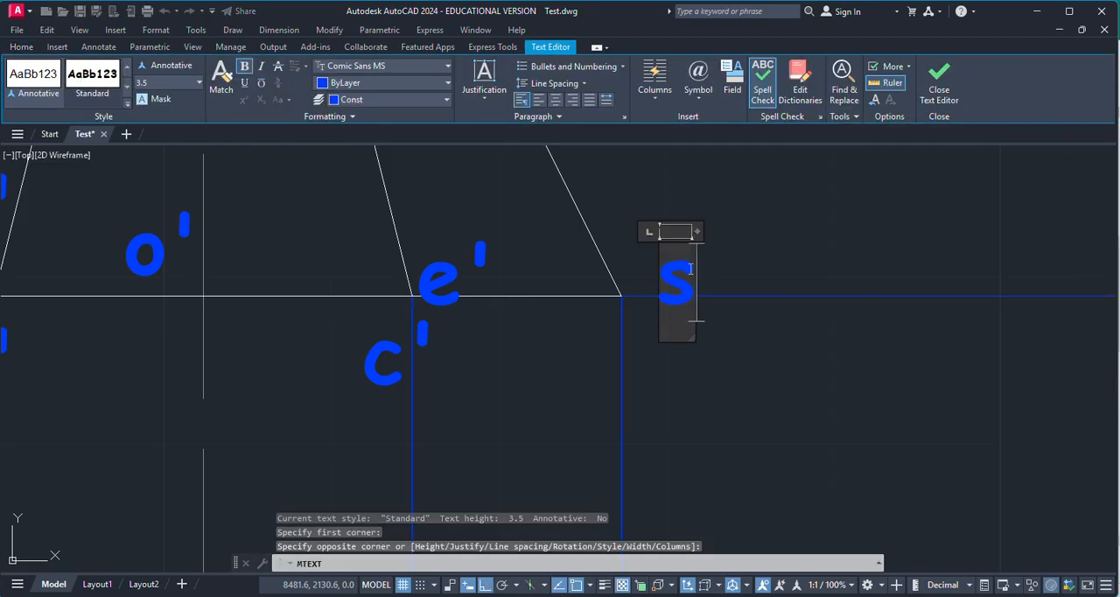
{"action": "type", "text": "d"}
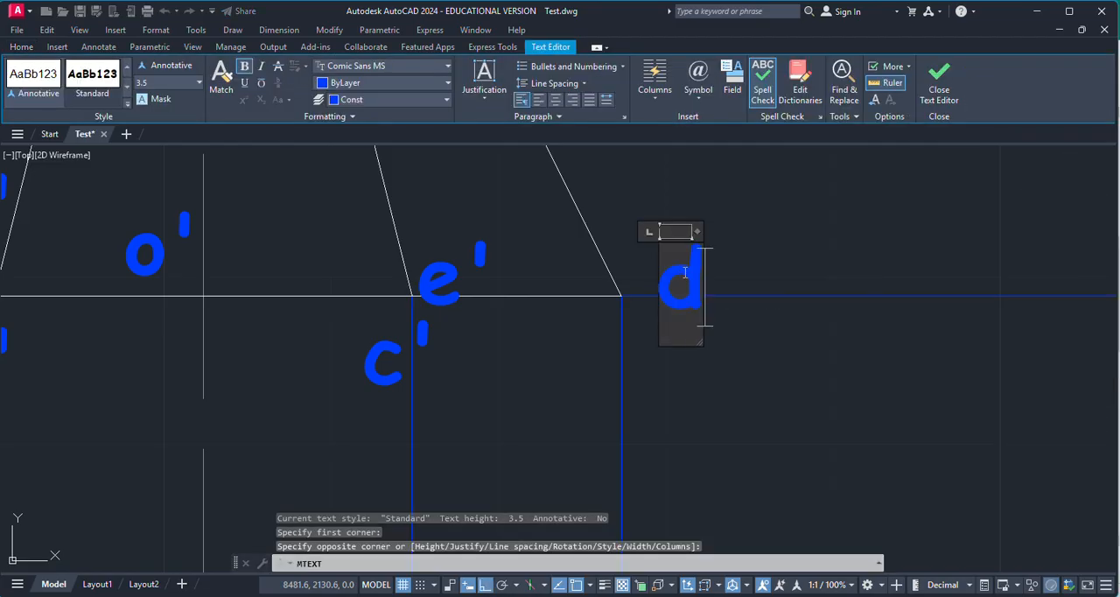
{"action": "type", "text": "'"}
{"action": "left_click", "coordinate": [735, 368]}
Step: Move all front-view labels, from the base corners and axis foot to the apex, to the MainD layer
{"action": "scroll", "coordinate": [761, 372], "scroll_direction": "down", "scroll_amount": 5}
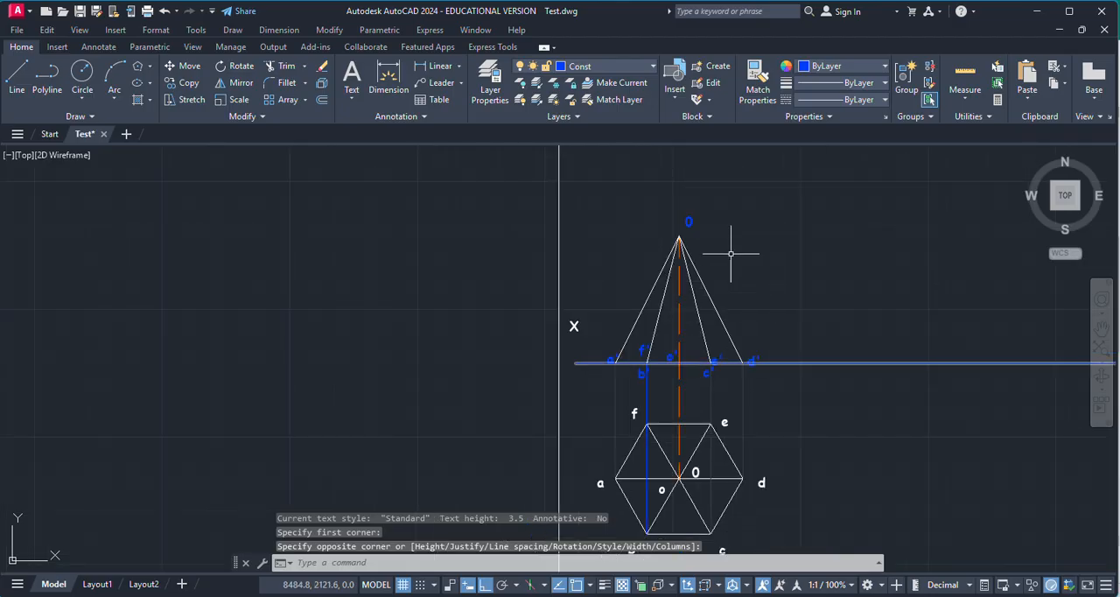
{"action": "scroll", "coordinate": [700, 232], "scroll_direction": "up", "scroll_amount": 2}
{"action": "scroll", "coordinate": [568, 446], "scroll_direction": "up", "scroll_amount": 4}
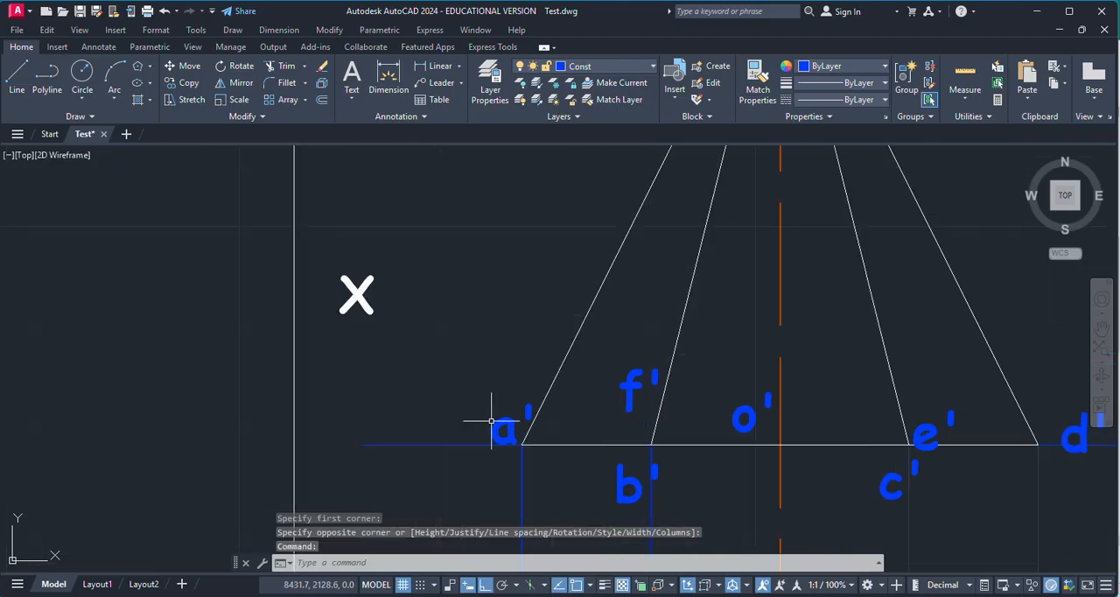
{"action": "left_click", "coordinate": [507, 427]}
{"action": "left_click", "coordinate": [635, 388]}
{"action": "left_click", "coordinate": [628, 479]}
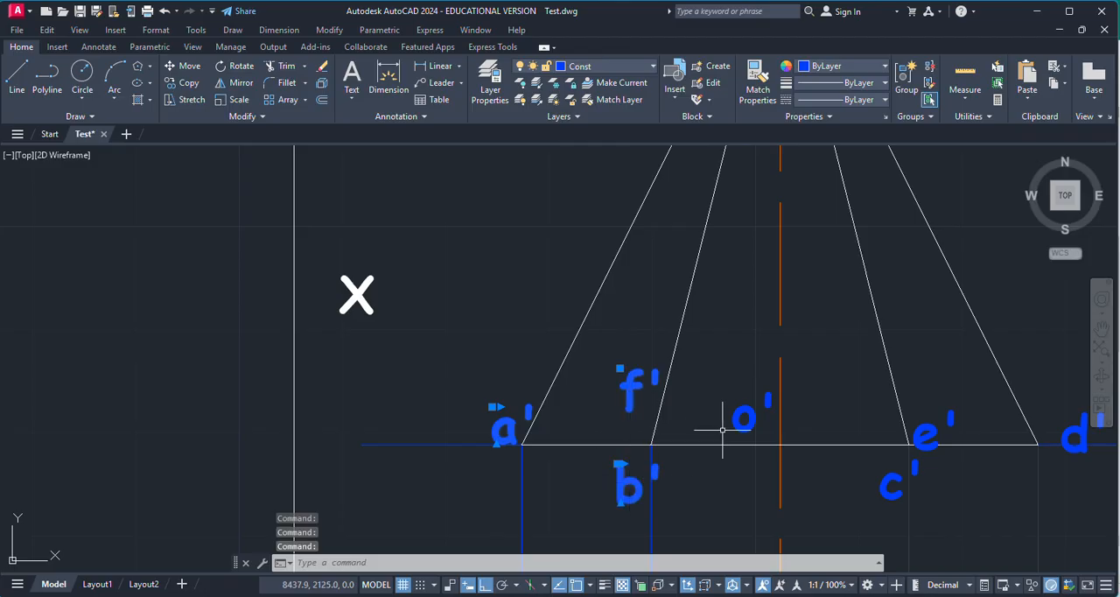
{"action": "left_click", "coordinate": [740, 417]}
{"action": "left_click", "coordinate": [901, 480]}
{"action": "left_click", "coordinate": [897, 483]}
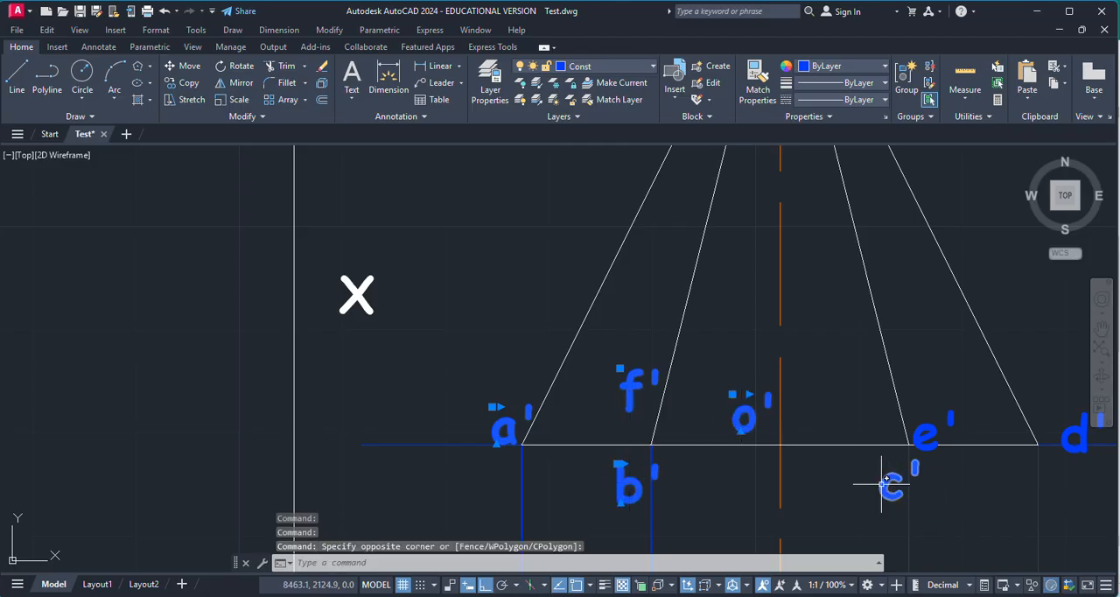
{"action": "left_click", "coordinate": [929, 432]}
{"action": "scroll", "coordinate": [740, 408], "scroll_direction": "down", "scroll_amount": 4}
{"action": "scroll", "coordinate": [818, 420], "scroll_direction": "up", "scroll_amount": 4}
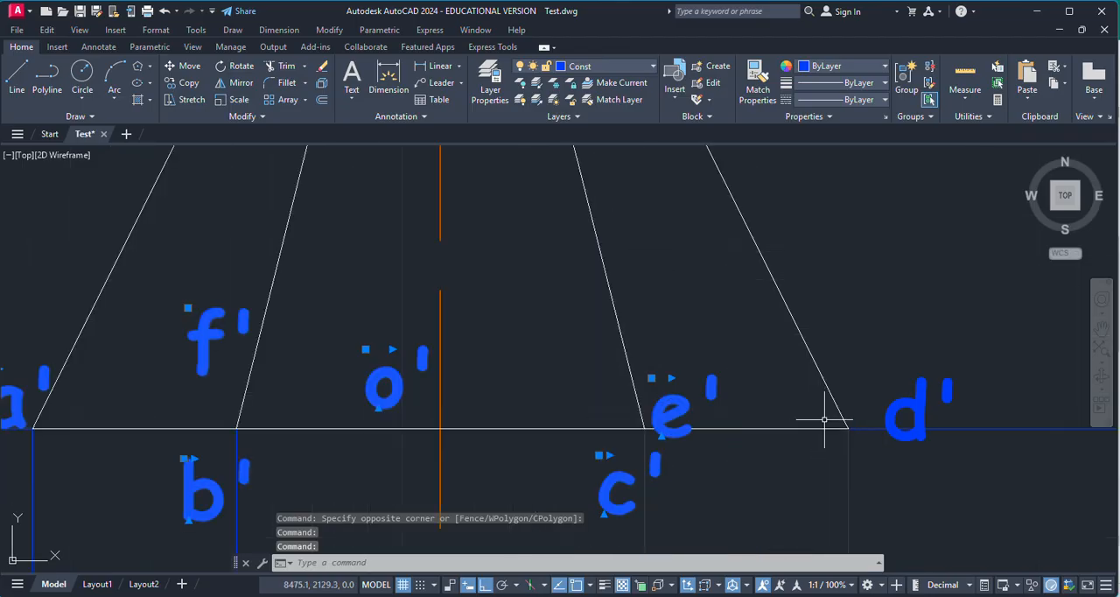
{"action": "left_click", "coordinate": [929, 404]}
{"action": "left_click", "coordinate": [914, 395]}
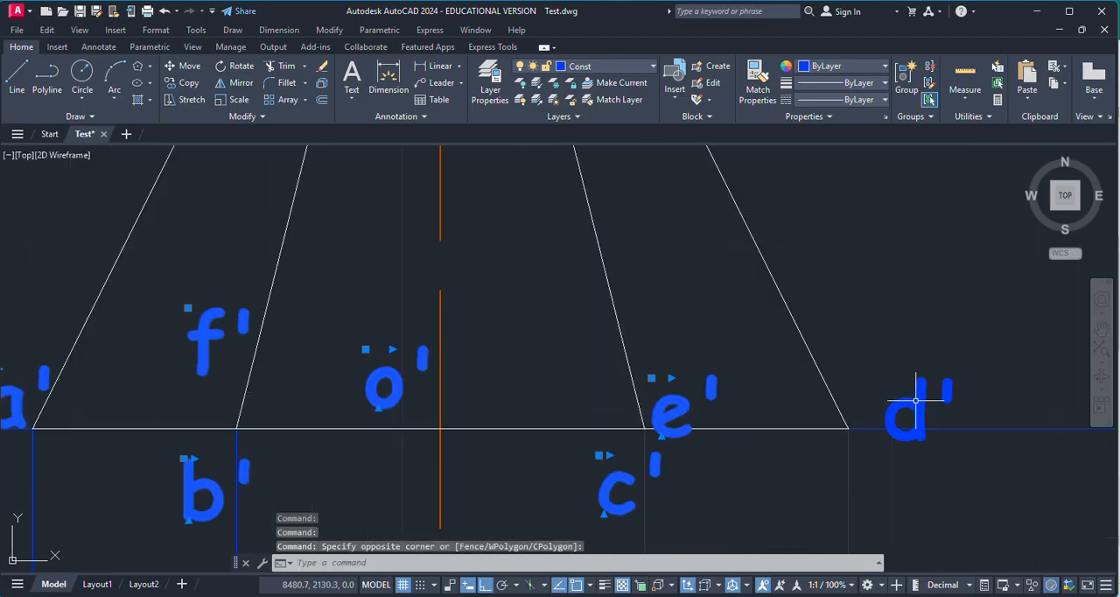
{"action": "left_click", "coordinate": [592, 67]}
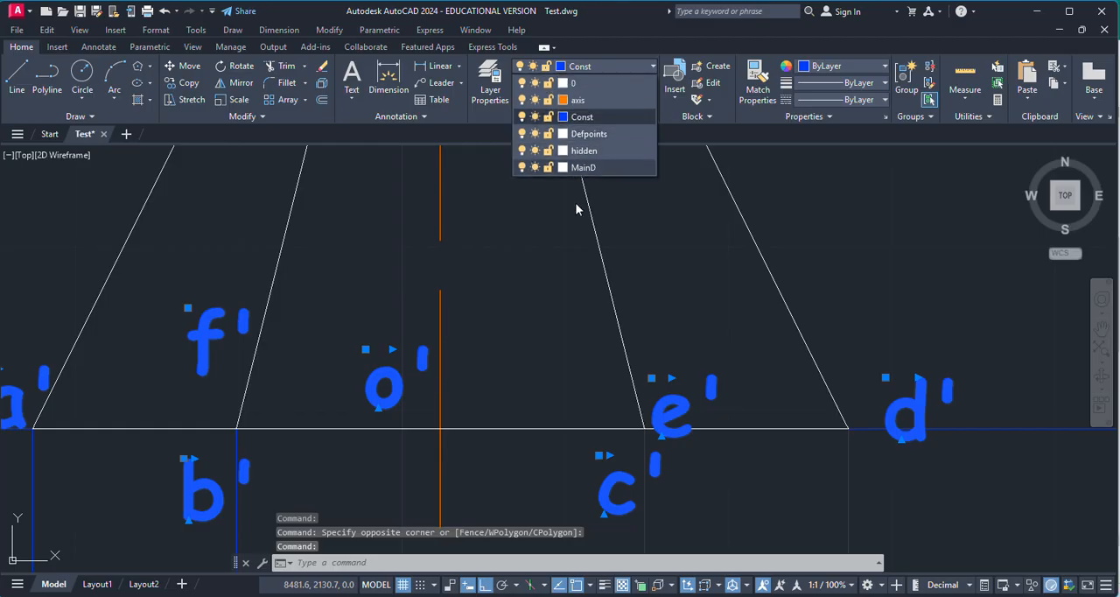
{"action": "left_click", "coordinate": [582, 170]}
{"action": "scroll", "coordinate": [650, 295], "scroll_direction": "down", "scroll_amount": 3}
{"action": "key", "text": "Escape"}
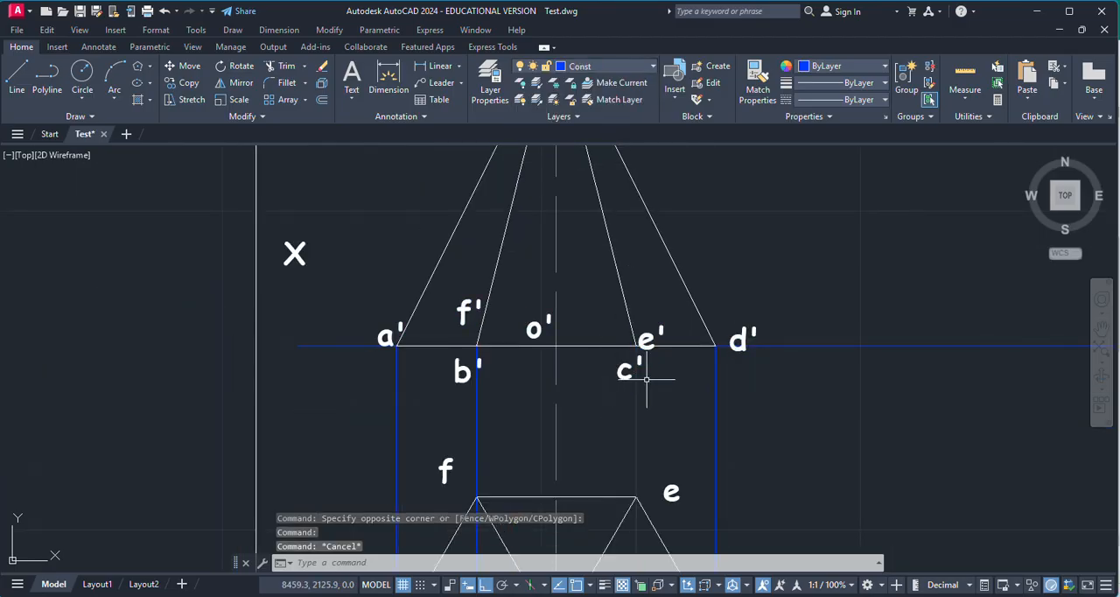
Step: Examine the labelled front and top views, checking the corners, the apex and their projectors
{"action": "scroll", "coordinate": [649, 378], "scroll_direction": "down", "scroll_amount": 5}
{"action": "scroll", "coordinate": [621, 422], "scroll_direction": "down", "scroll_amount": 2}
{"action": "scroll", "coordinate": [621, 422], "scroll_direction": "up", "scroll_amount": 6}
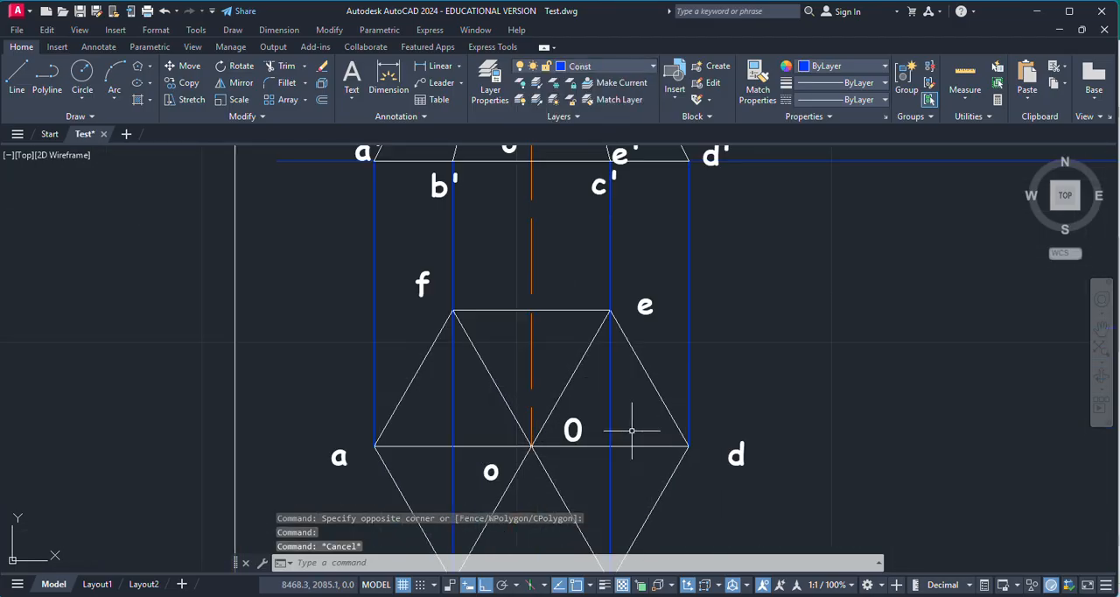
{"action": "scroll", "coordinate": [643, 427], "scroll_direction": "down", "scroll_amount": 2}
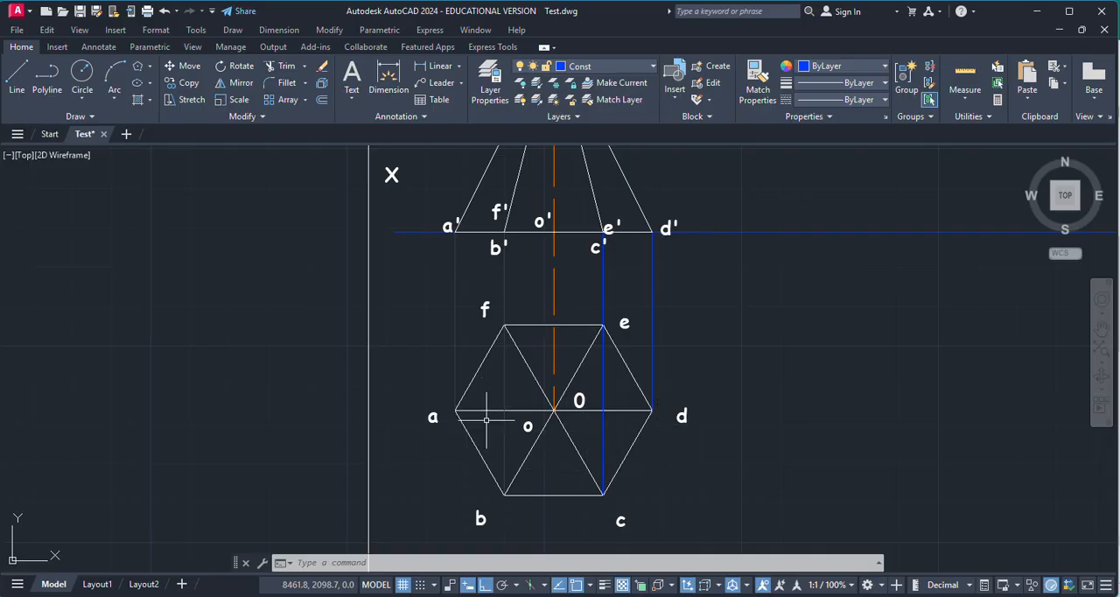
{"action": "scroll", "coordinate": [593, 433], "scroll_direction": "down", "scroll_amount": 2}
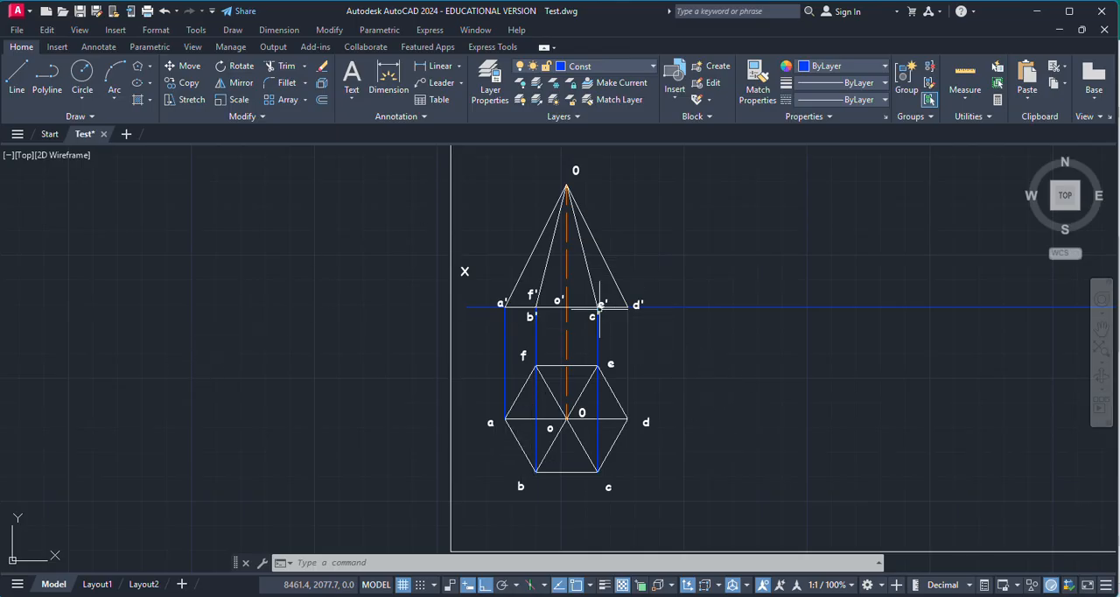
{"action": "scroll", "coordinate": [600, 305], "scroll_direction": "up", "scroll_amount": 3}
{"action": "scroll", "coordinate": [650, 376], "scroll_direction": "down", "scroll_amount": 2}
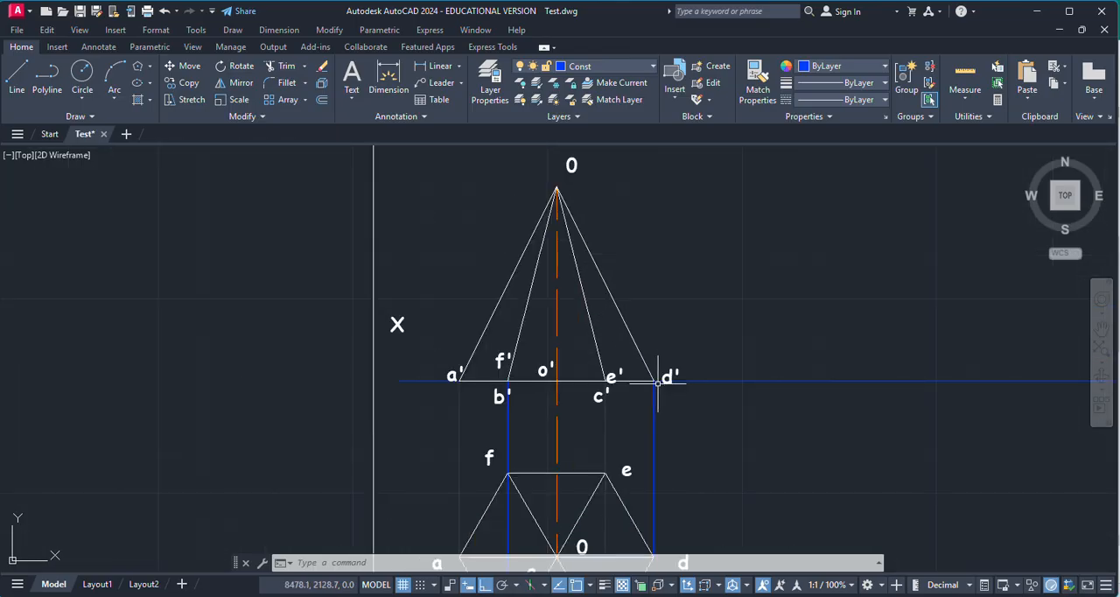
{"action": "scroll", "coordinate": [615, 411], "scroll_direction": "down", "scroll_amount": 1}
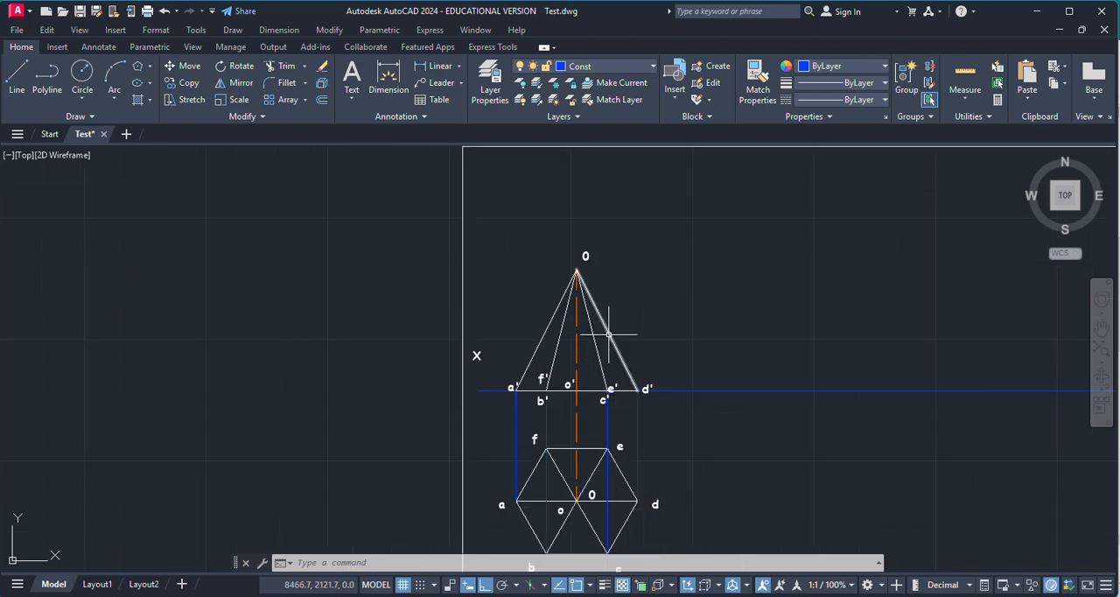
Step: Reread the hexagonal pyramid problem statement in Publisher and compare it with the two views drawn in AutoCAD
{"action": "key", "text": "alt+Tab"}
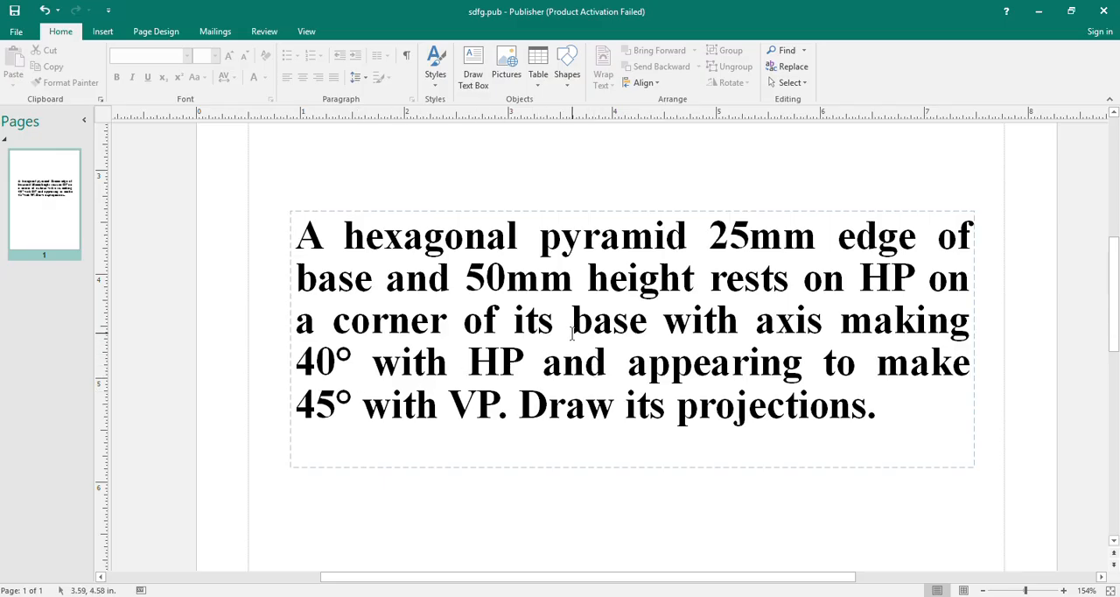
{"action": "scroll", "coordinate": [507, 291], "scroll_direction": "down", "scroll_amount": 1}
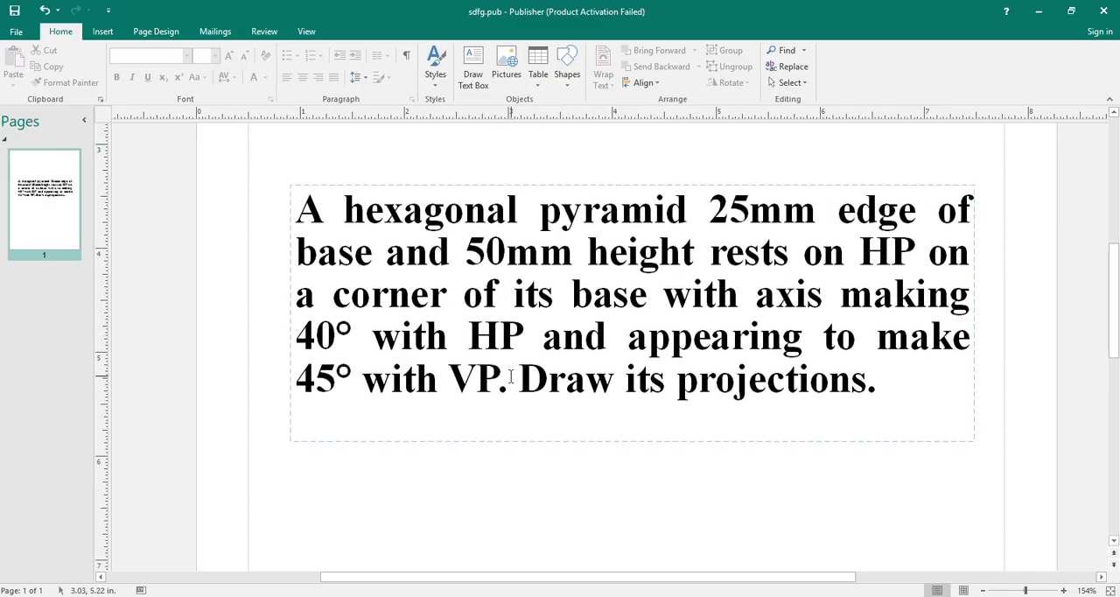
{"action": "key", "text": "alt+Tab"}
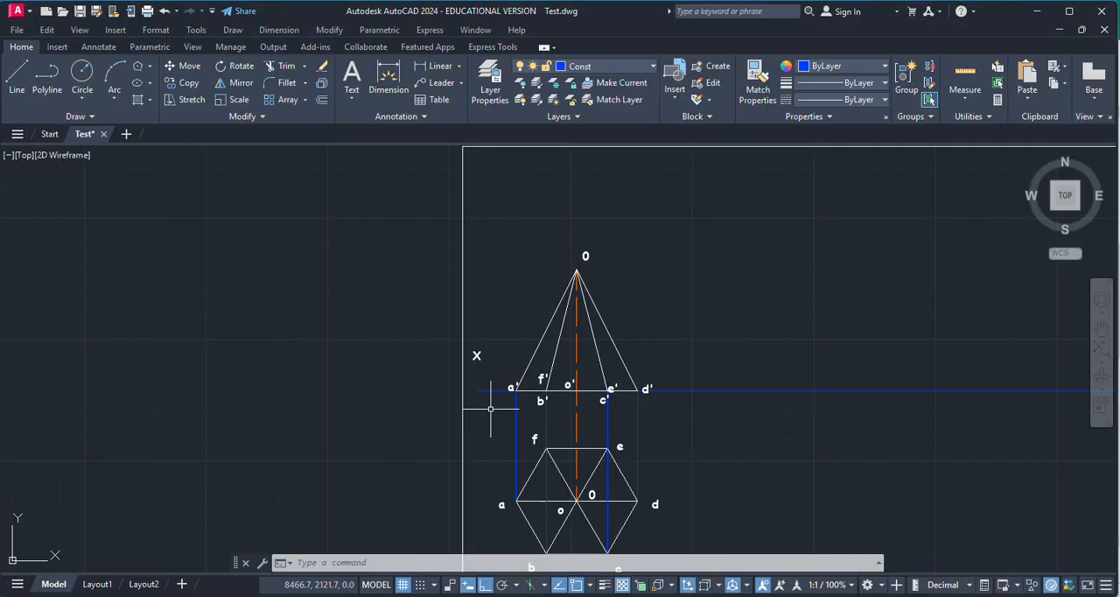
{"action": "scroll", "coordinate": [598, 451], "scroll_direction": "up", "scroll_amount": 6}
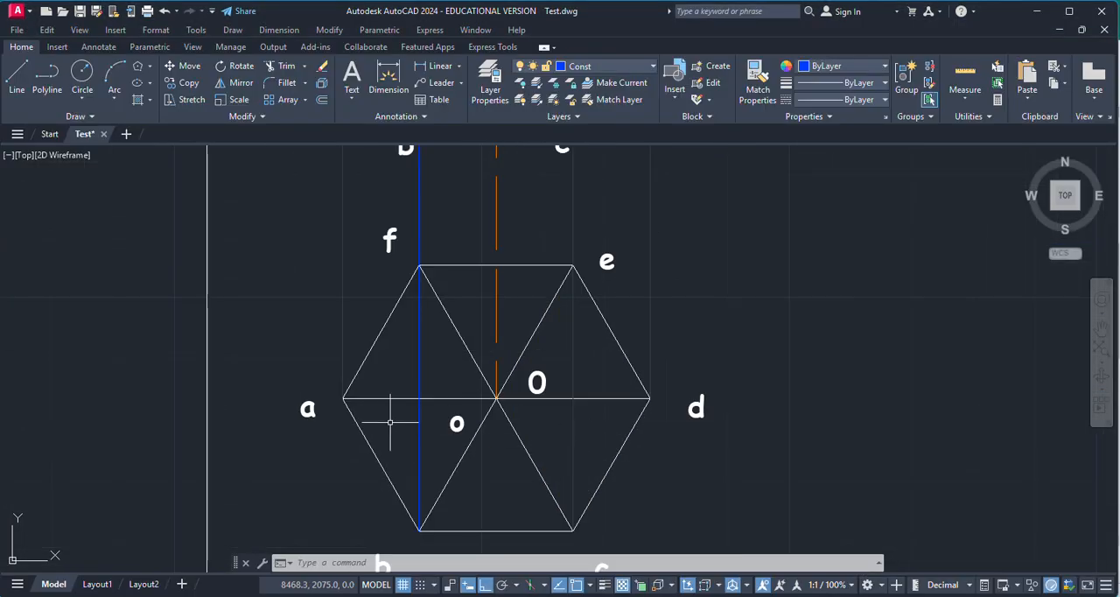
{"action": "scroll", "coordinate": [551, 429], "scroll_direction": "down", "scroll_amount": 5}
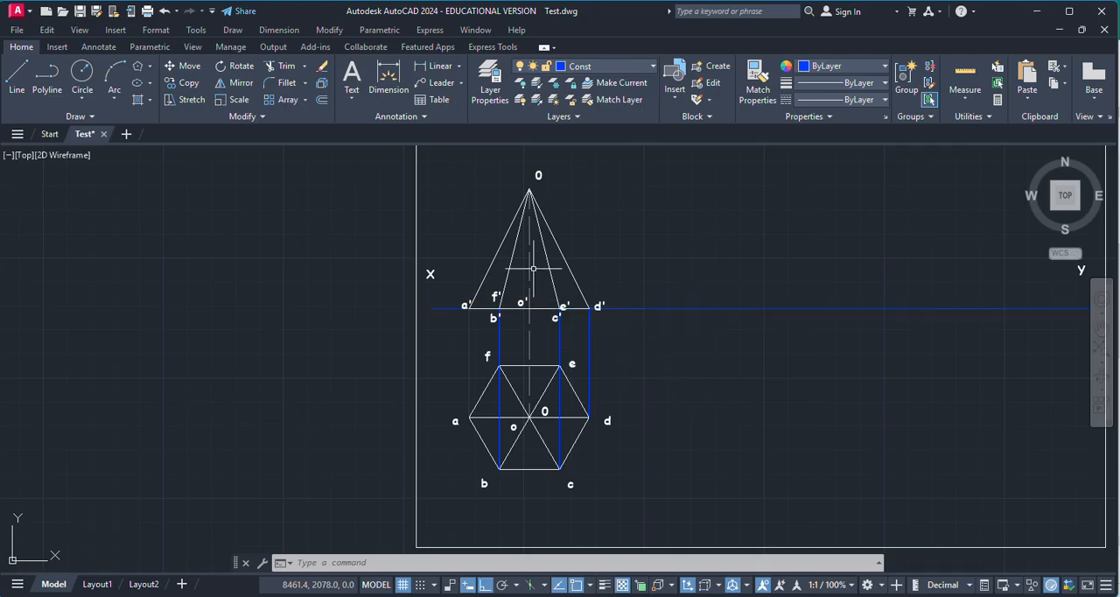
{"action": "key", "text": "alt+Tab"}
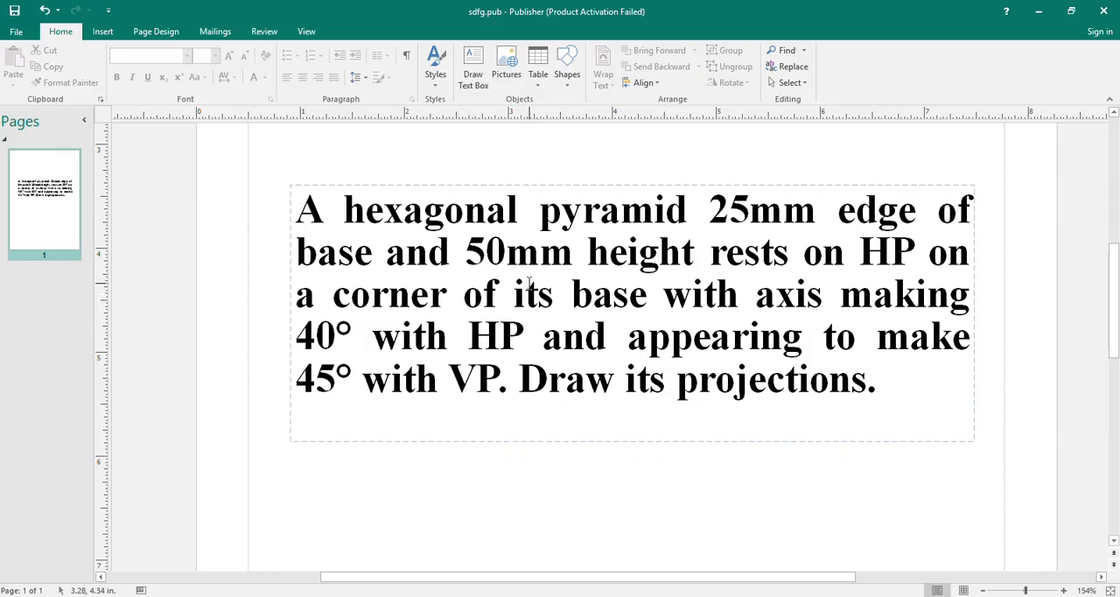
{"action": "key", "text": "alt+Tab"}
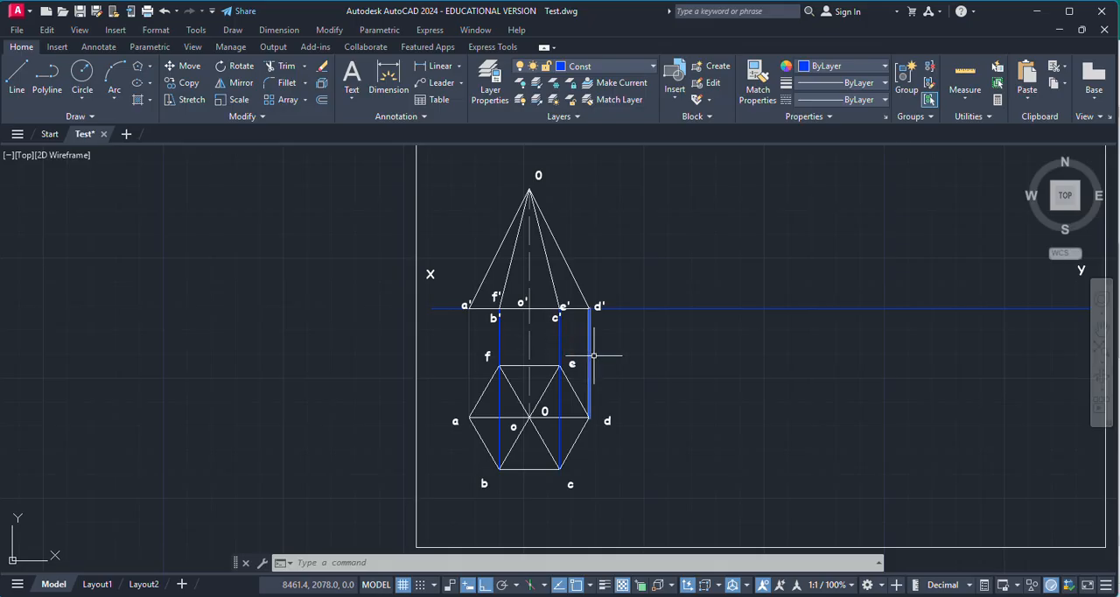
Step: Copy the front view with its labels along the XY line to the free space beside the original
{"action": "scroll", "coordinate": [570, 333], "scroll_direction": "up", "scroll_amount": 2}
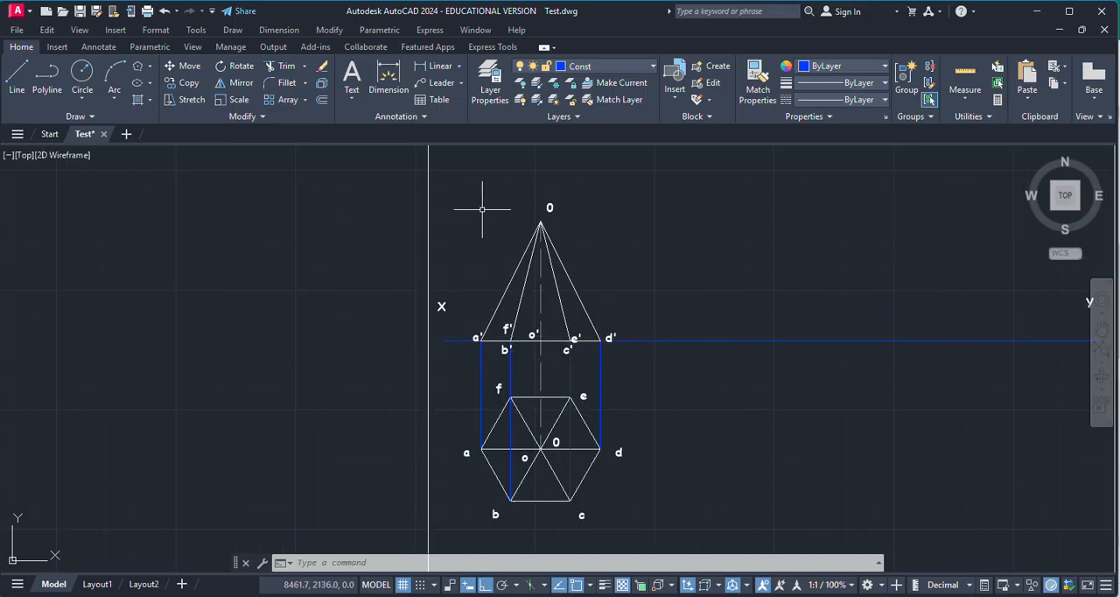
{"action": "left_click", "coordinate": [462, 198]}
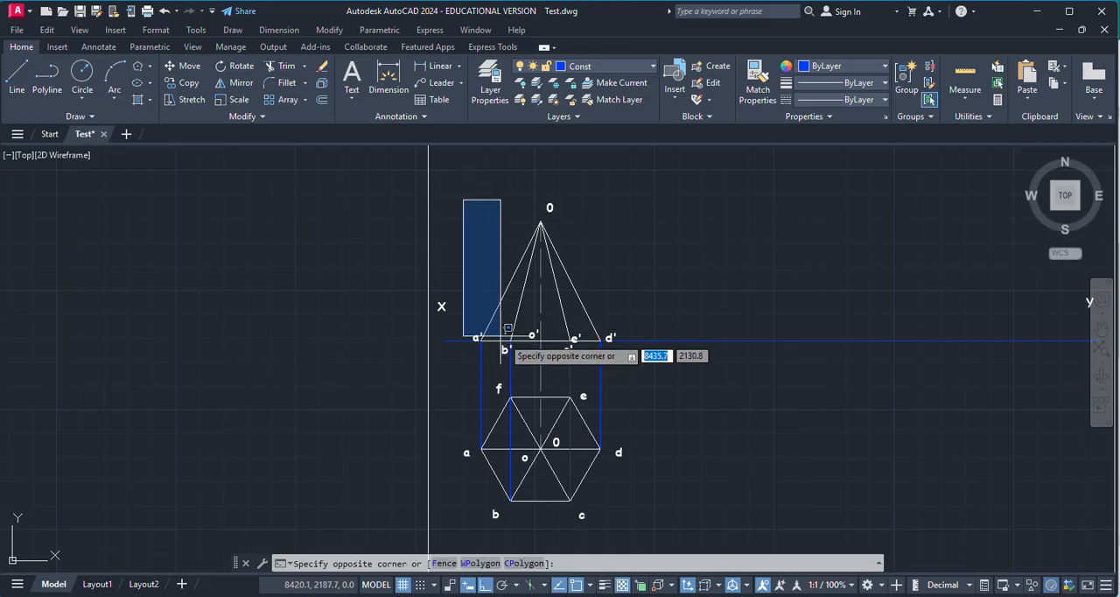
{"action": "left_click", "coordinate": [664, 375]}
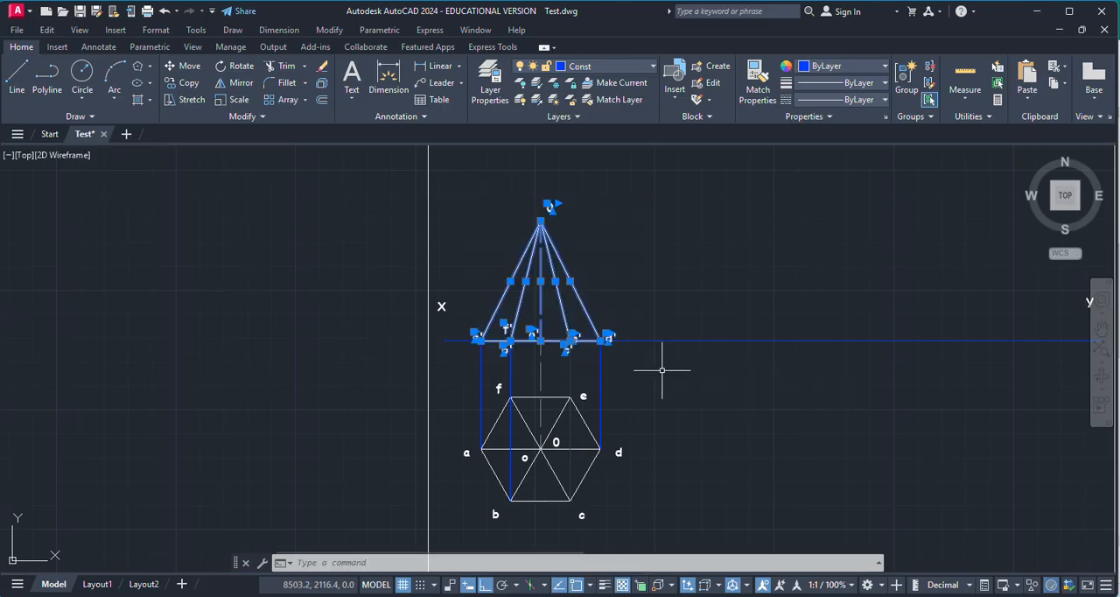
{"action": "left_click", "coordinate": [182, 82]}
{"action": "scroll", "coordinate": [556, 341], "scroll_direction": "up", "scroll_amount": 5}
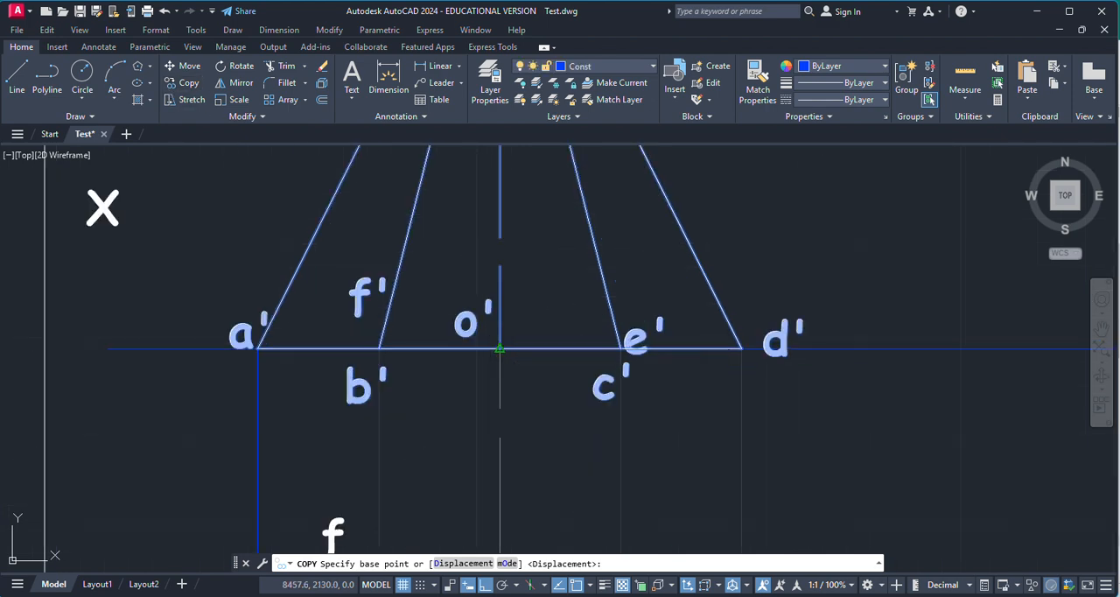
{"action": "left_click", "coordinate": [509, 348]}
{"action": "scroll", "coordinate": [509, 349], "scroll_direction": "down", "scroll_amount": 5}
{"action": "key", "text": "Escape"}
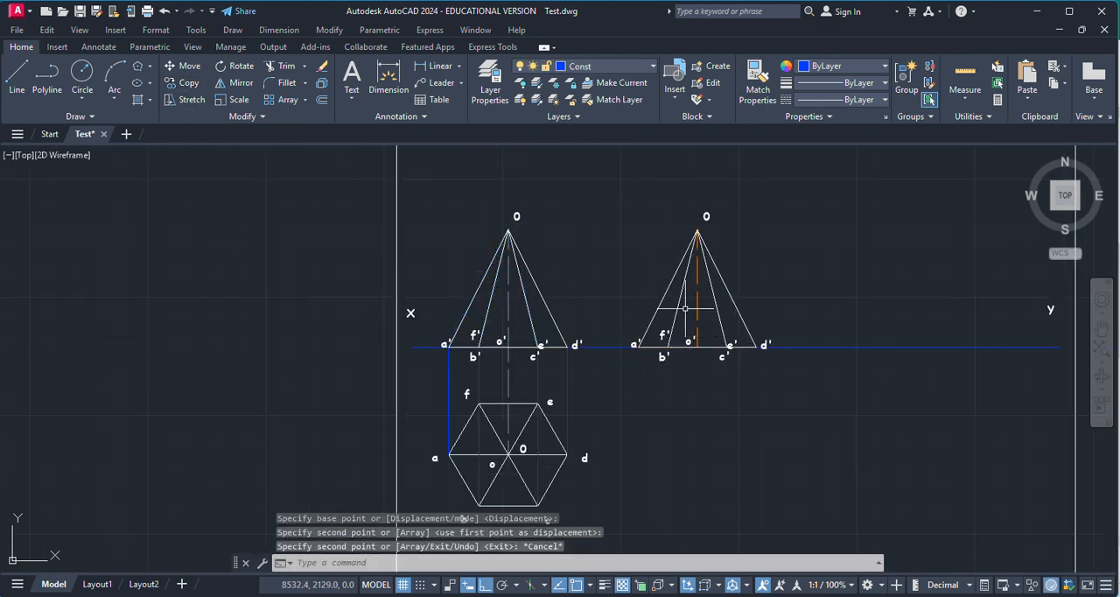
Step: Examine the top view's corners and the copied front view to see which base corner the pyramid rests on
{"action": "scroll", "coordinate": [587, 243], "scroll_direction": "down", "scroll_amount": 3}
{"action": "scroll", "coordinate": [564, 366], "scroll_direction": "up", "scroll_amount": 3}
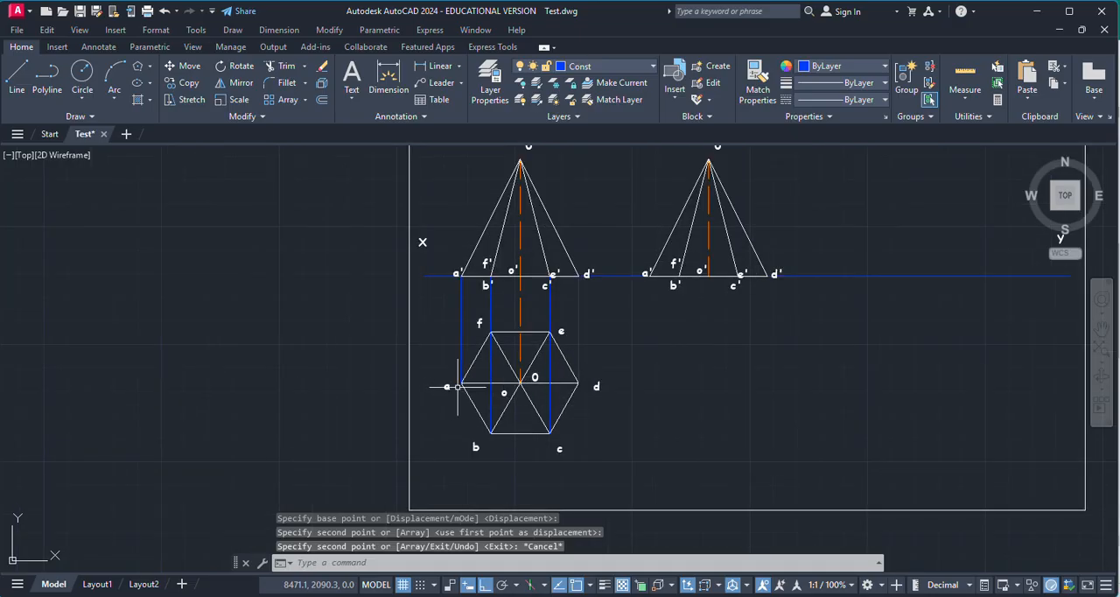
{"action": "scroll", "coordinate": [456, 386], "scroll_direction": "up", "scroll_amount": 3}
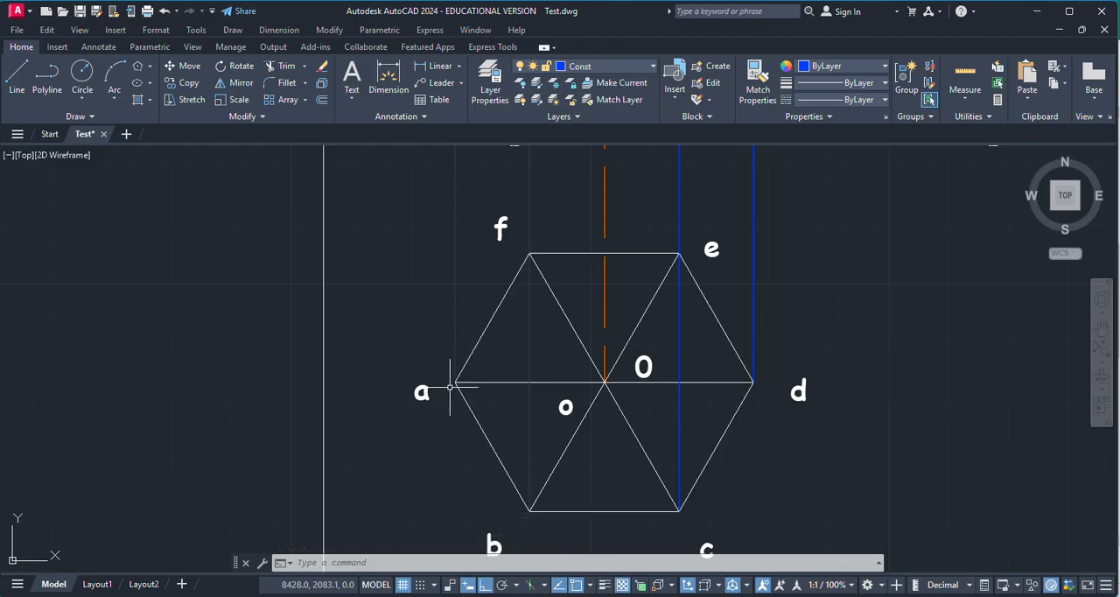
{"action": "scroll", "coordinate": [441, 387], "scroll_direction": "down", "scroll_amount": 2}
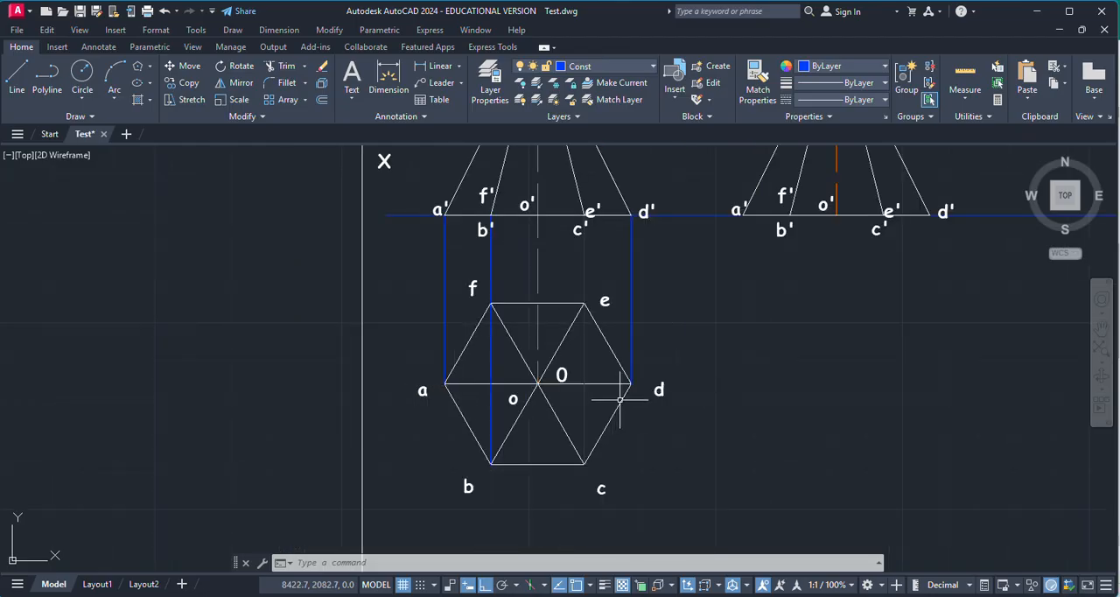
{"action": "scroll", "coordinate": [647, 390], "scroll_direction": "down", "scroll_amount": 2}
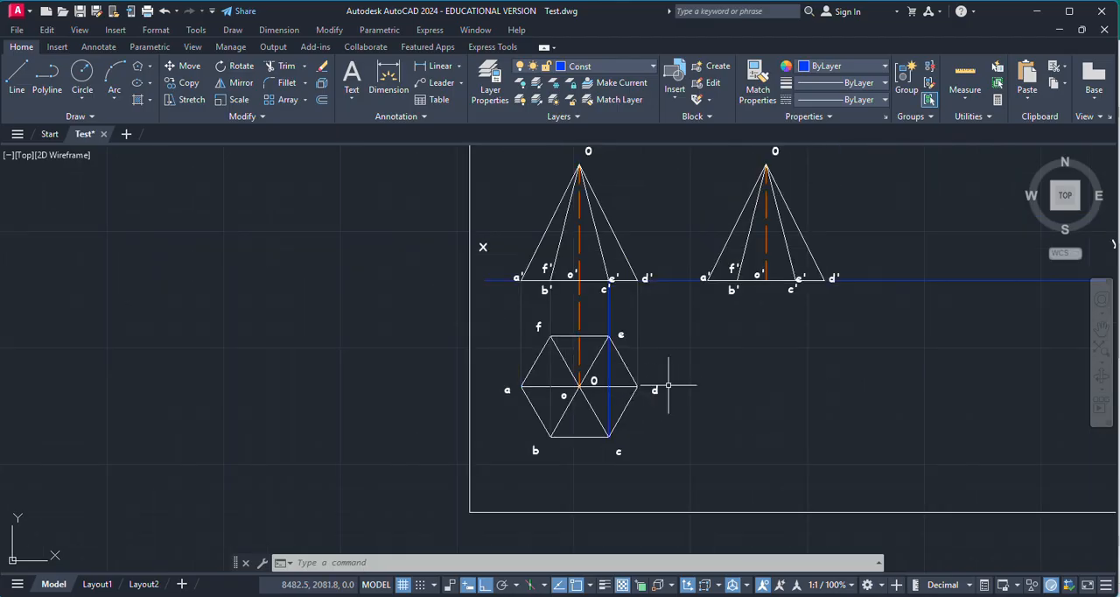
{"action": "scroll", "coordinate": [674, 382], "scroll_direction": "up", "scroll_amount": 4}
{"action": "scroll", "coordinate": [495, 395], "scroll_direction": "down", "scroll_amount": 4}
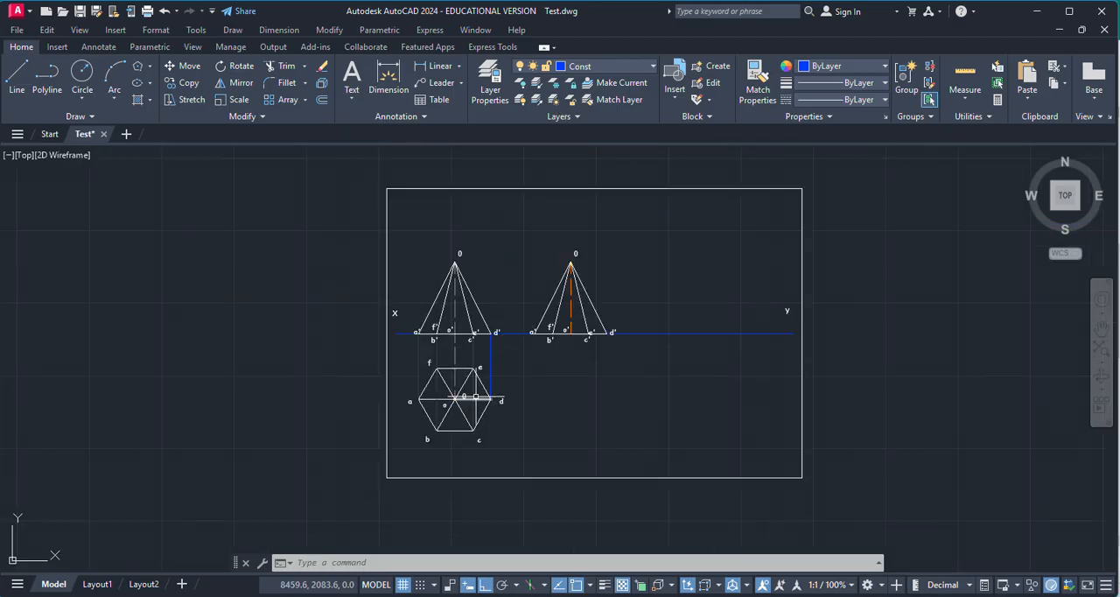
{"action": "scroll", "coordinate": [623, 304], "scroll_direction": "up", "scroll_amount": 2}
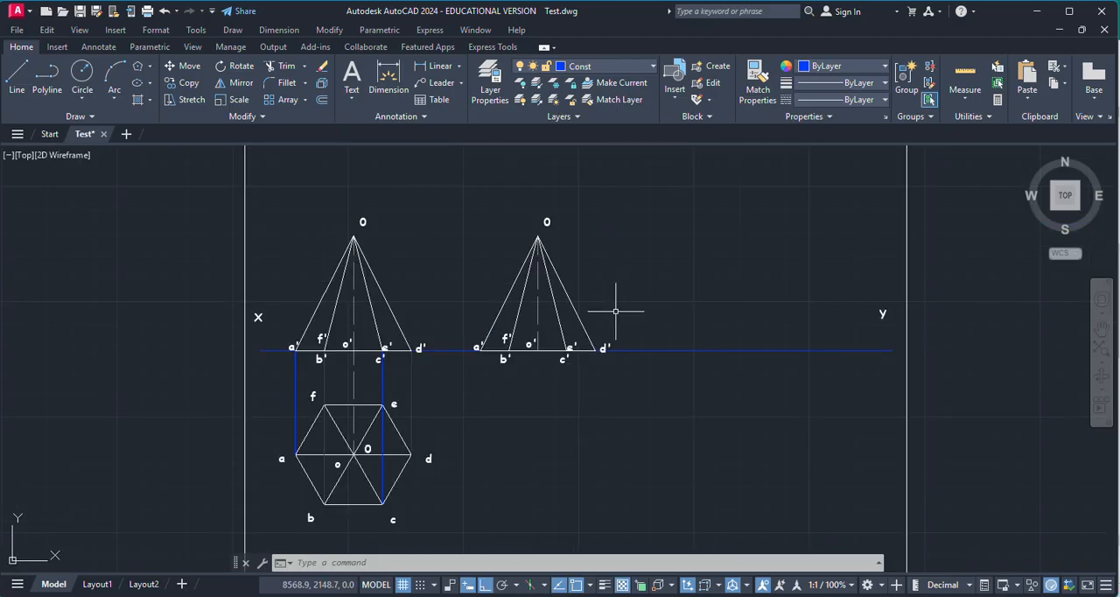
Step: Rotate the copied front view with its labels by -50° about the axis foot o' at the midpoint of its base
{"action": "left_click", "coordinate": [442, 203]}
{"action": "left_click", "coordinate": [661, 381]}
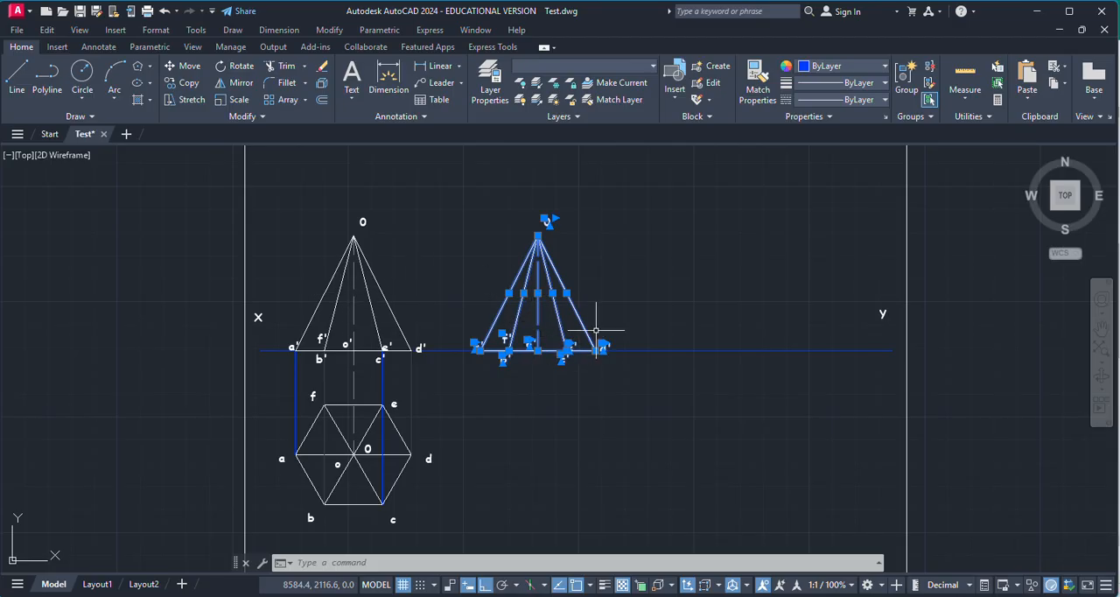
{"action": "left_click", "coordinate": [236, 66]}
{"action": "scroll", "coordinate": [550, 343], "scroll_direction": "up", "scroll_amount": 8}
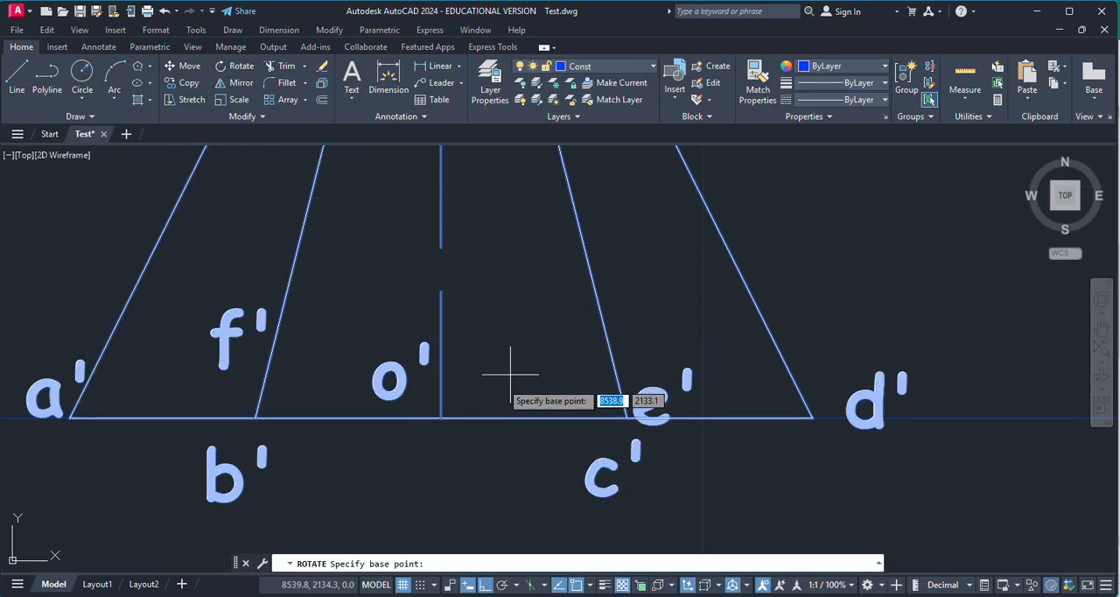
{"action": "left_click", "coordinate": [441, 417]}
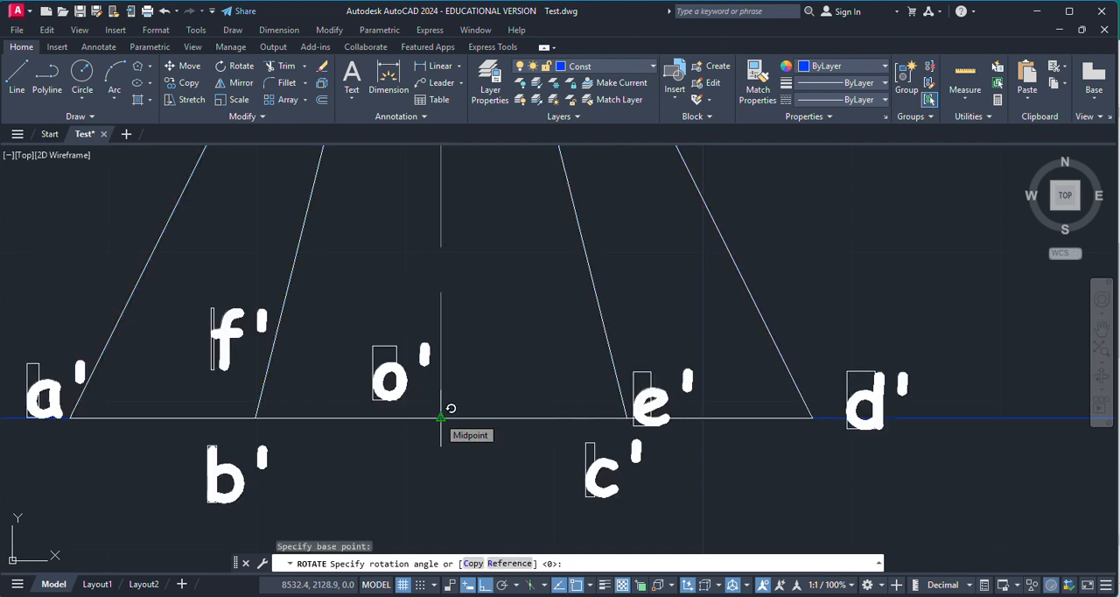
{"action": "type", "text": "-50"}
{"action": "key", "text": "Return"}
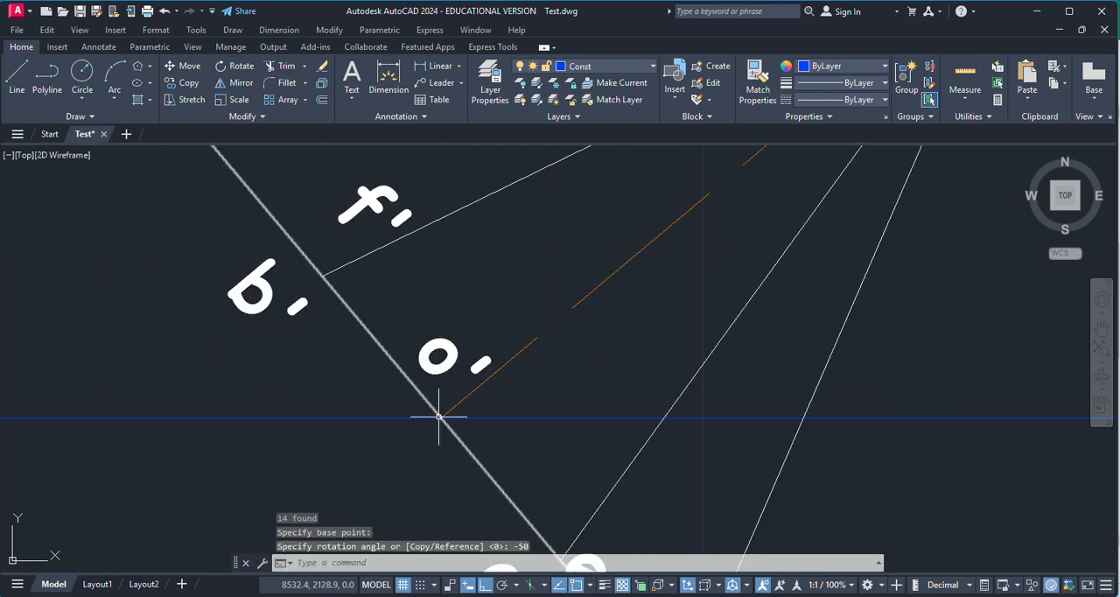
Step: Move the rotated front view vertically from corner d' so that this corner rests on the XY line
{"action": "scroll", "coordinate": [440, 417], "scroll_direction": "down", "scroll_amount": 8}
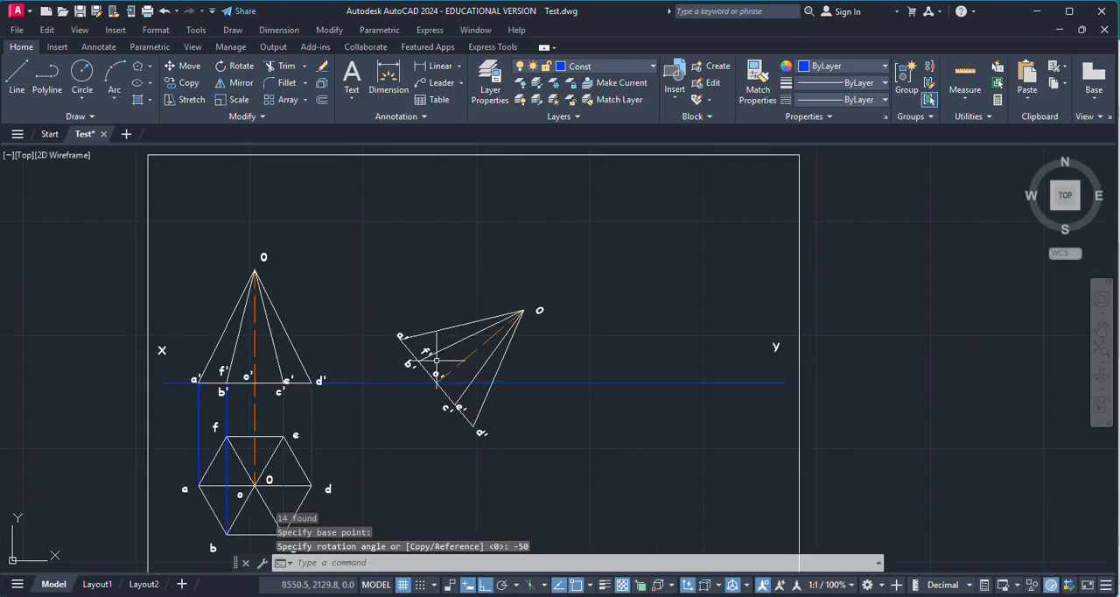
{"action": "left_click", "coordinate": [369, 263]}
{"action": "left_click", "coordinate": [580, 468]}
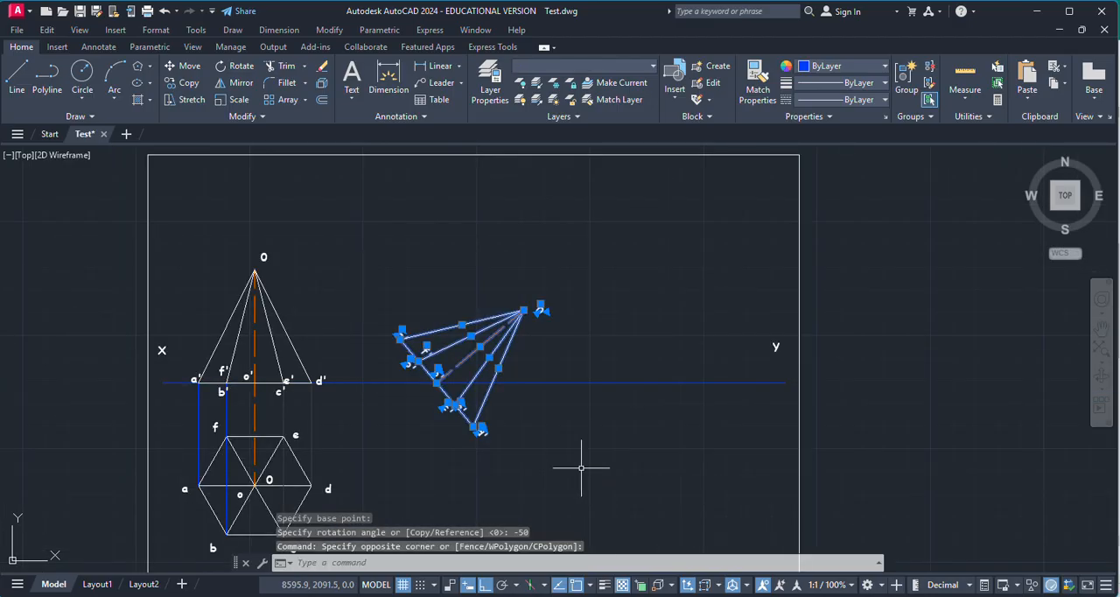
{"action": "left_click", "coordinate": [181, 72]}
{"action": "scroll", "coordinate": [475, 428], "scroll_direction": "up", "scroll_amount": 5}
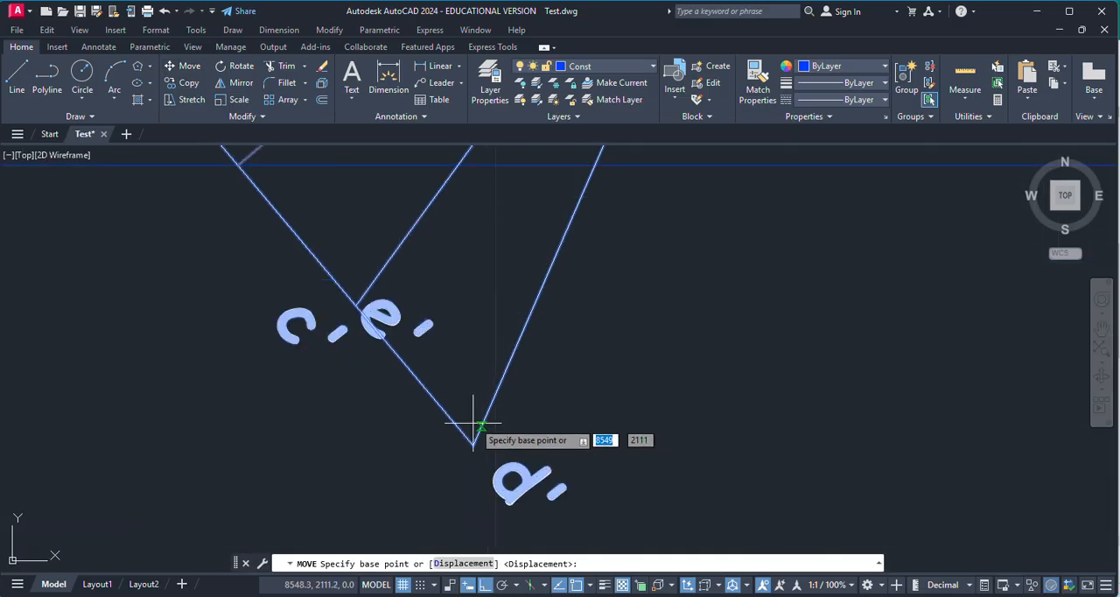
{"action": "left_click", "coordinate": [473, 443]}
{"action": "scroll", "coordinate": [473, 444], "scroll_direction": "down", "scroll_amount": 5}
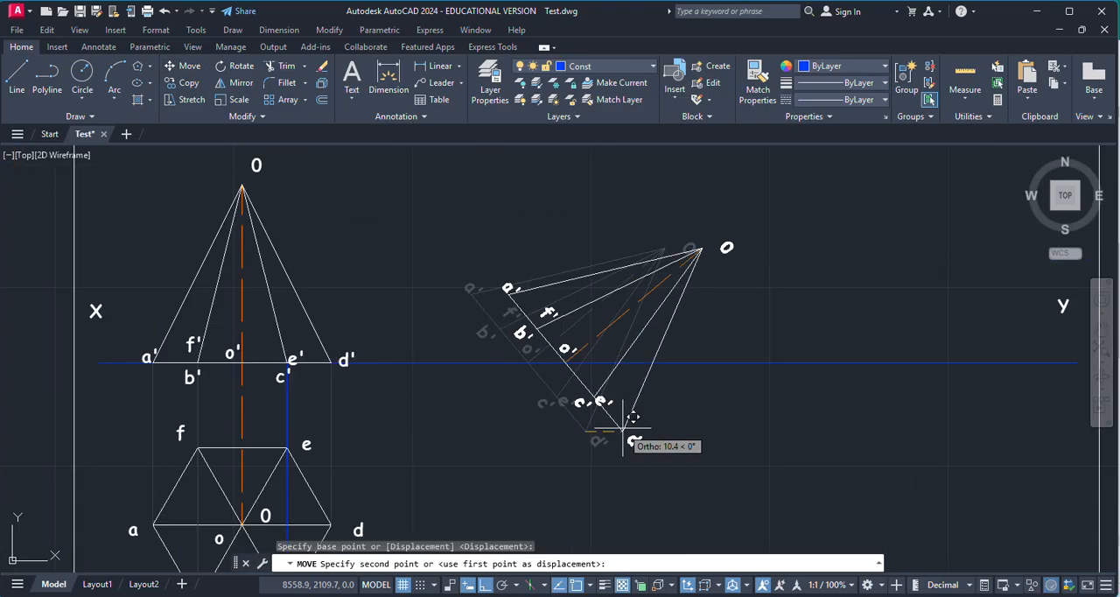
{"action": "left_click", "coordinate": [518, 361]}
Step: Shift the tilted front view slightly along the XY line, farther from the upright view, using corner d' as base point
{"action": "scroll", "coordinate": [437, 250], "scroll_direction": "up", "scroll_amount": 3}
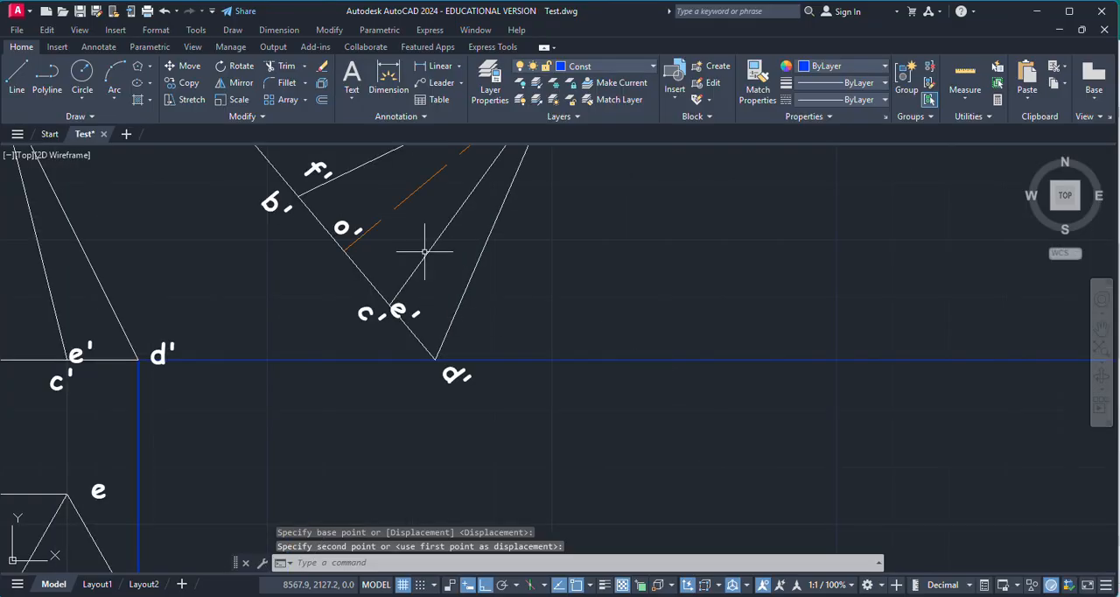
{"action": "scroll", "coordinate": [692, 394], "scroll_direction": "down", "scroll_amount": 5}
{"action": "left_click", "coordinate": [495, 239]}
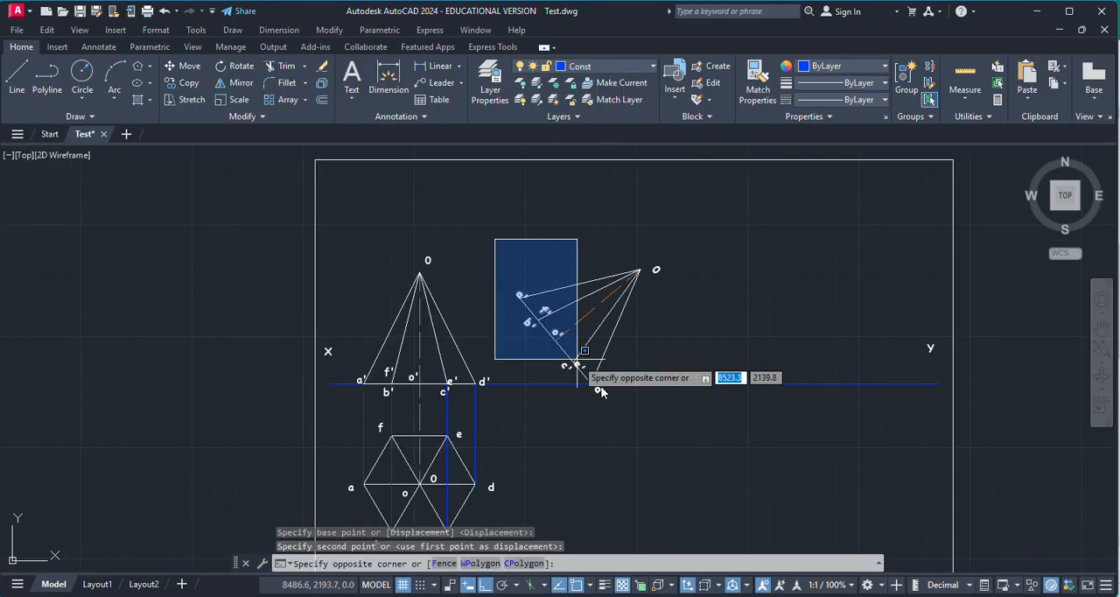
{"action": "left_click", "coordinate": [670, 391]}
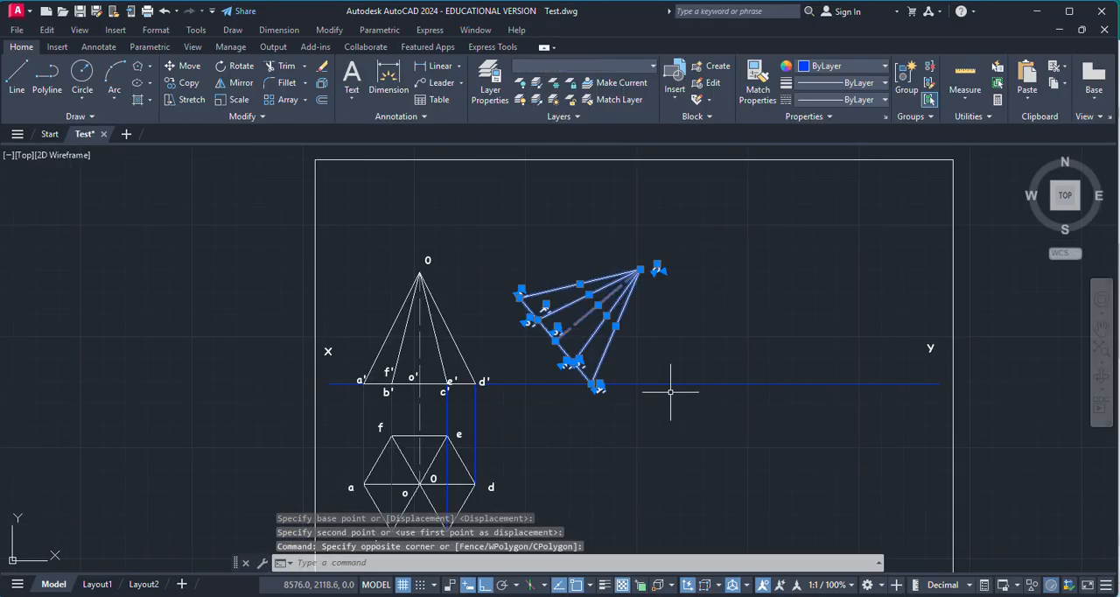
{"action": "left_click", "coordinate": [190, 68]}
{"action": "scroll", "coordinate": [588, 376], "scroll_direction": "up", "scroll_amount": 6}
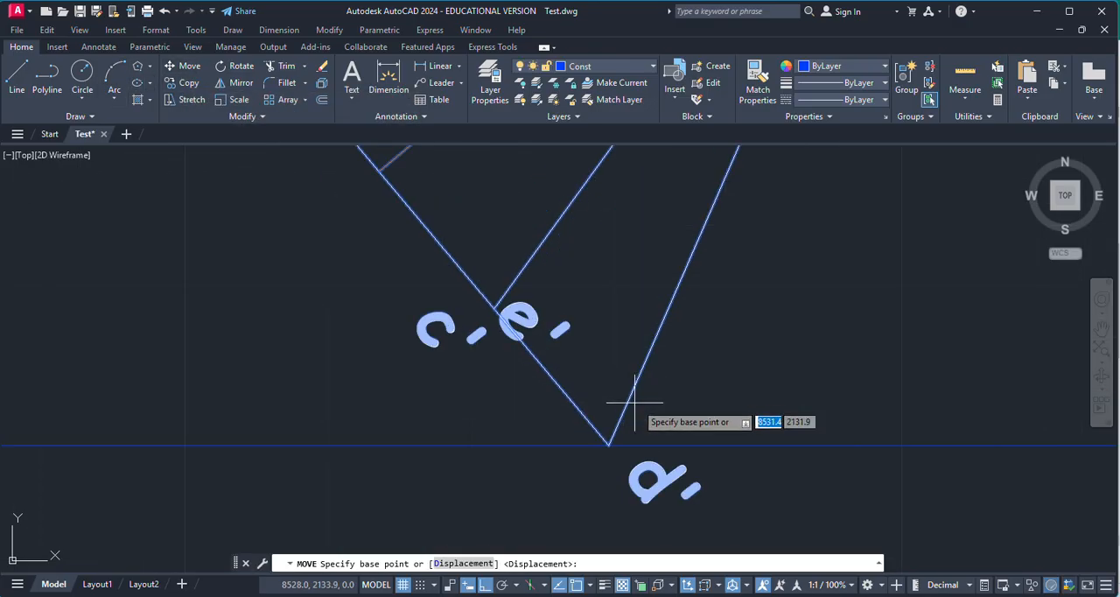
{"action": "left_click", "coordinate": [609, 444]}
{"action": "key", "text": "Escape"}
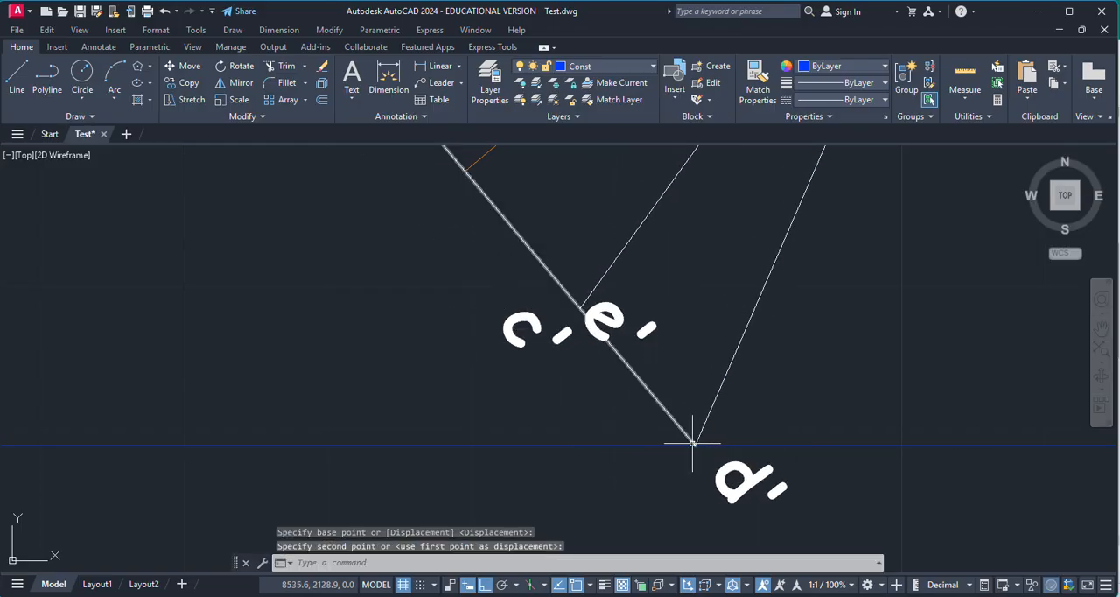
Step: Add an angular dimension between the tilted pyramid's axis and the XY line
{"action": "scroll", "coordinate": [514, 403], "scroll_direction": "down", "scroll_amount": 4}
{"action": "scroll", "coordinate": [594, 442], "scroll_direction": "down", "scroll_amount": 2}
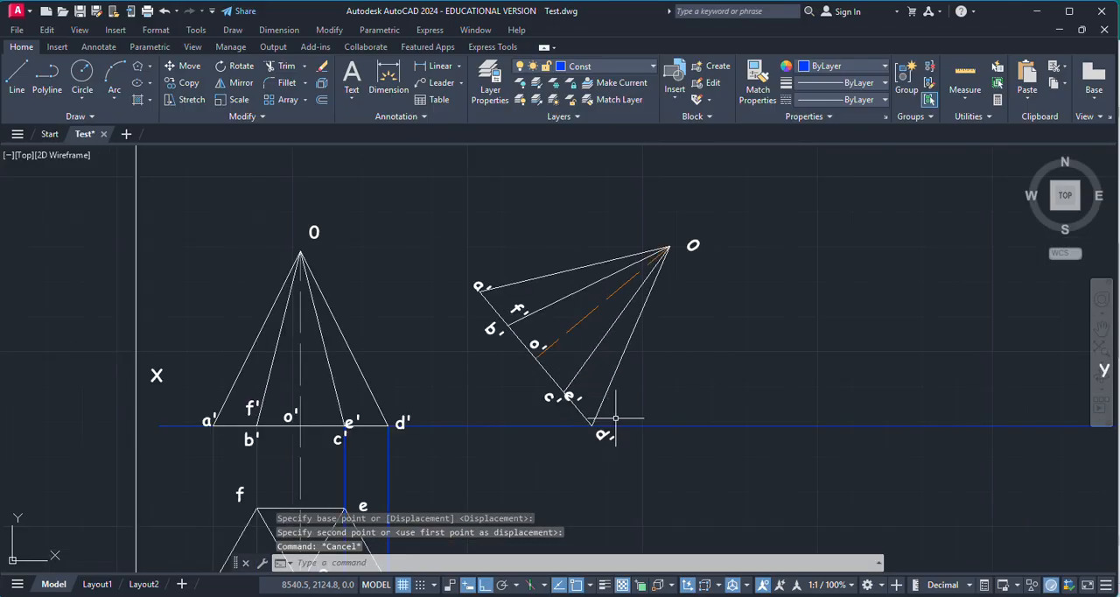
{"action": "scroll", "coordinate": [576, 354], "scroll_direction": "down", "scroll_amount": 2}
{"action": "scroll", "coordinate": [598, 401], "scroll_direction": "up", "scroll_amount": 2}
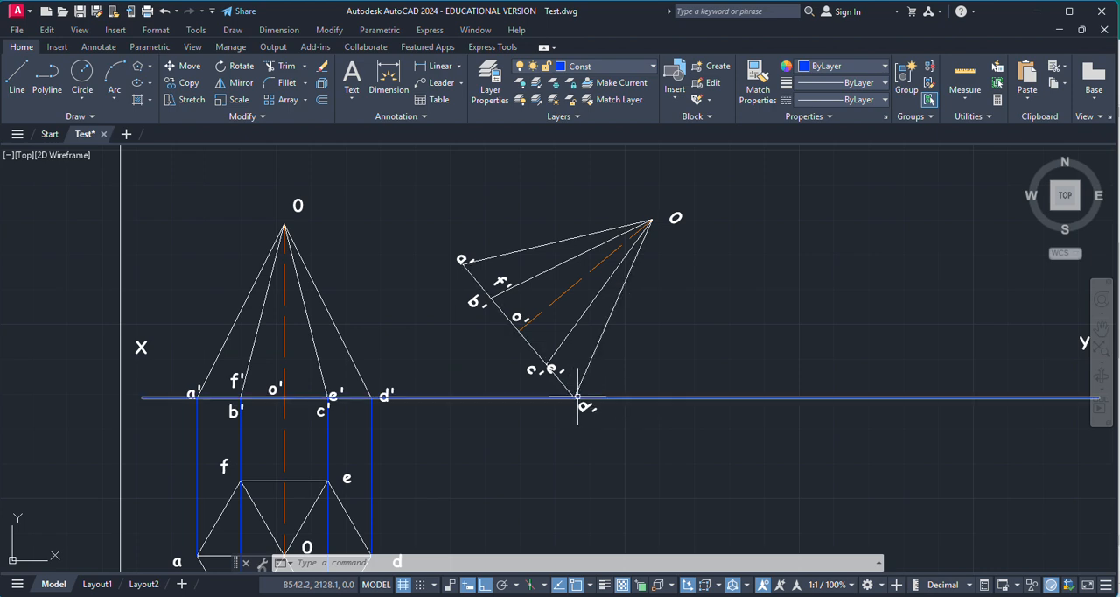
{"action": "scroll", "coordinate": [552, 417], "scroll_direction": "down", "scroll_amount": 2}
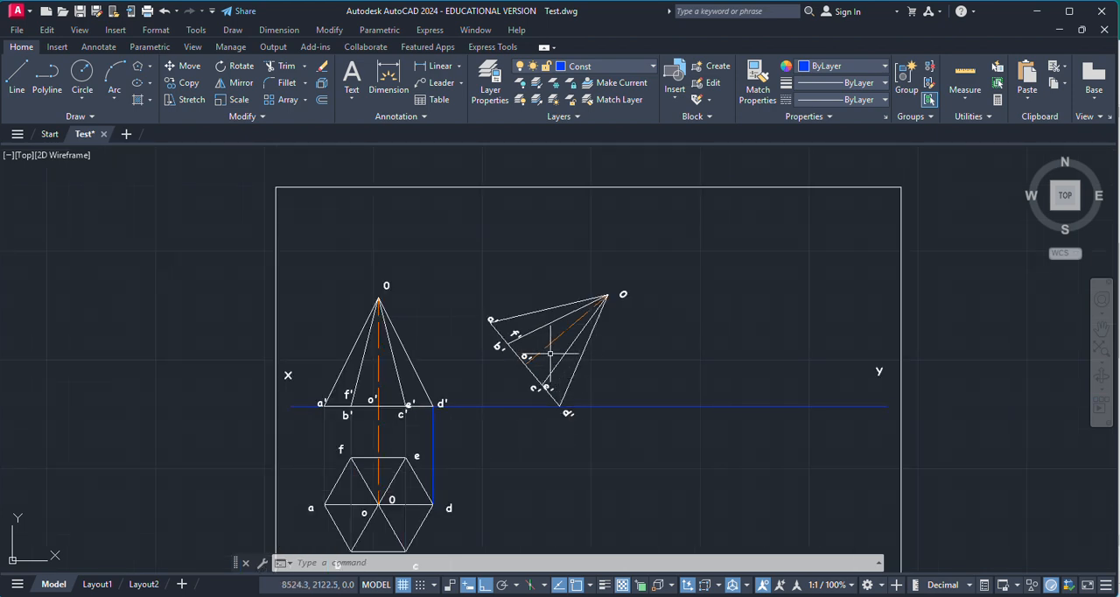
{"action": "left_click", "coordinate": [459, 68]}
{"action": "left_click", "coordinate": [449, 144]}
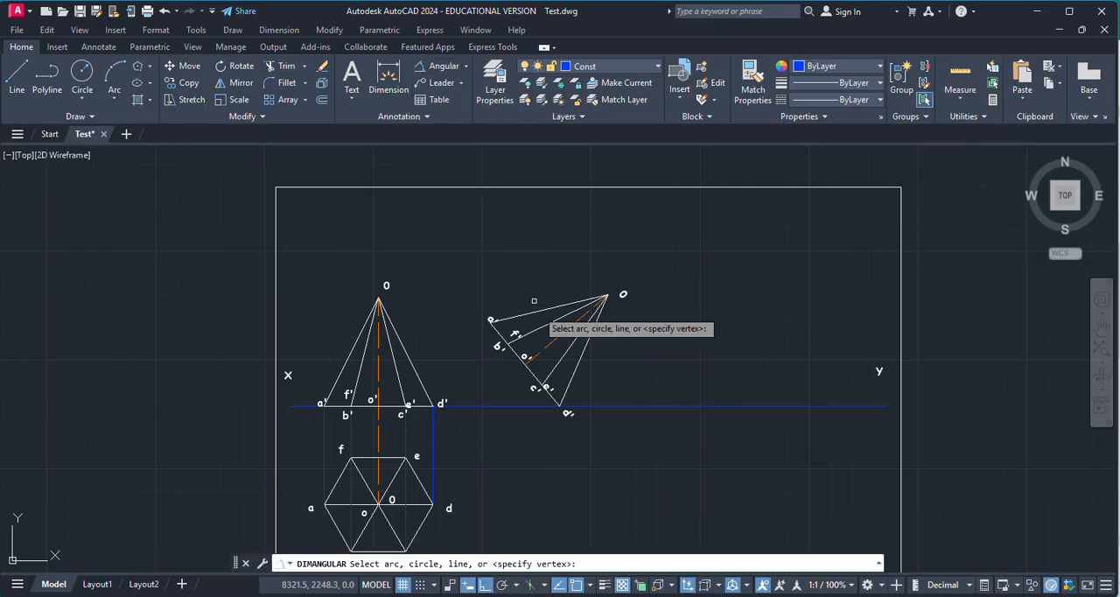
{"action": "scroll", "coordinate": [527, 351], "scroll_direction": "up", "scroll_amount": 4}
{"action": "left_click", "coordinate": [580, 330]}
{"action": "scroll", "coordinate": [630, 329], "scroll_direction": "down", "scroll_amount": 4}
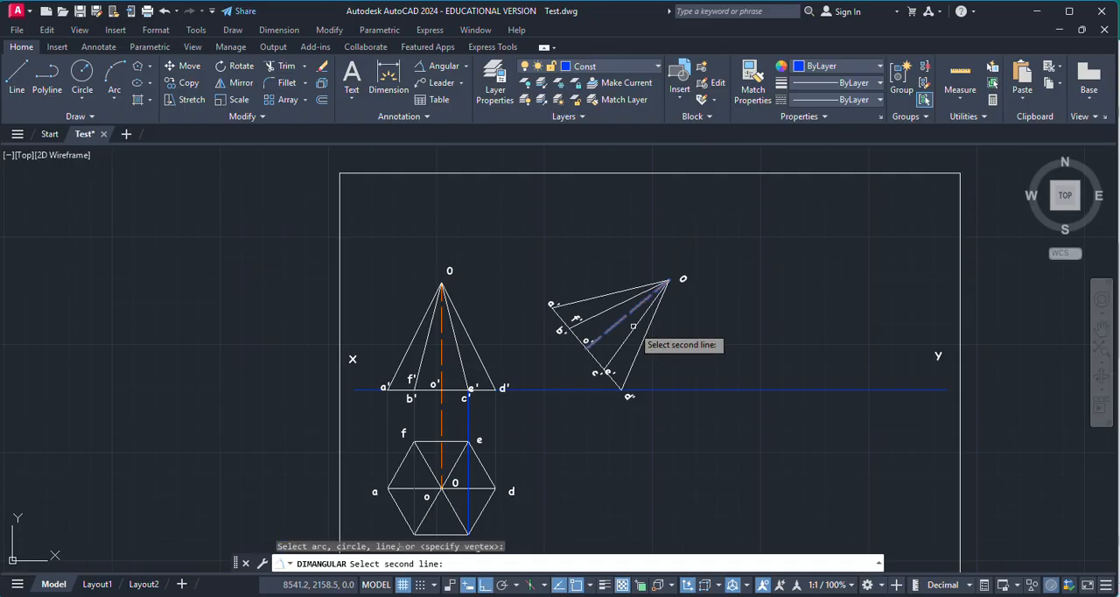
{"action": "left_click", "coordinate": [667, 391]}
{"action": "scroll", "coordinate": [662, 359], "scroll_direction": "up", "scroll_amount": 3}
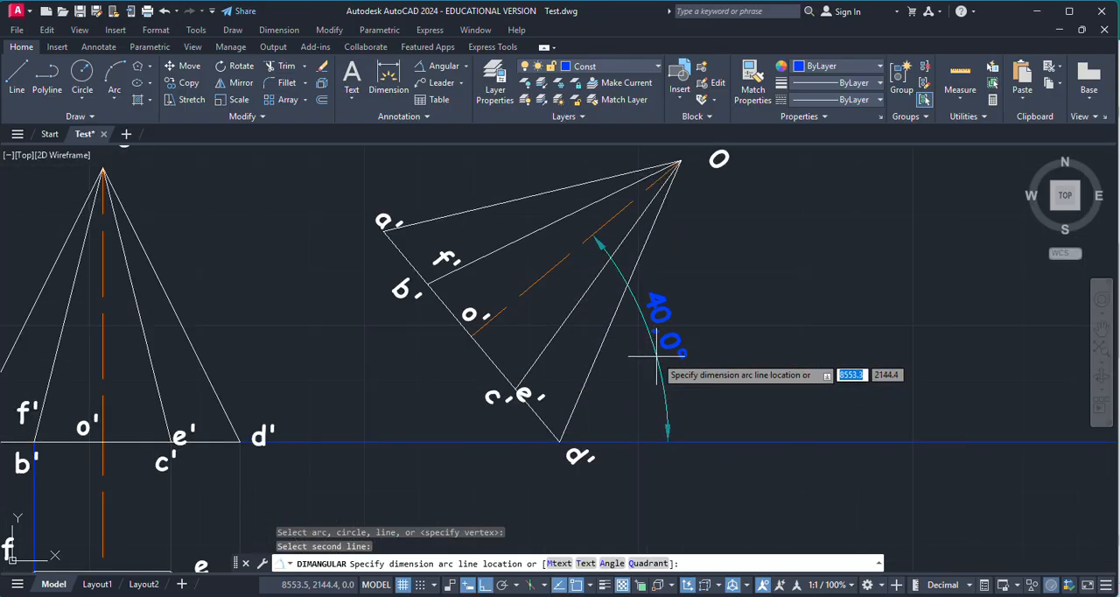
{"action": "scroll", "coordinate": [674, 294], "scroll_direction": "down", "scroll_amount": 2}
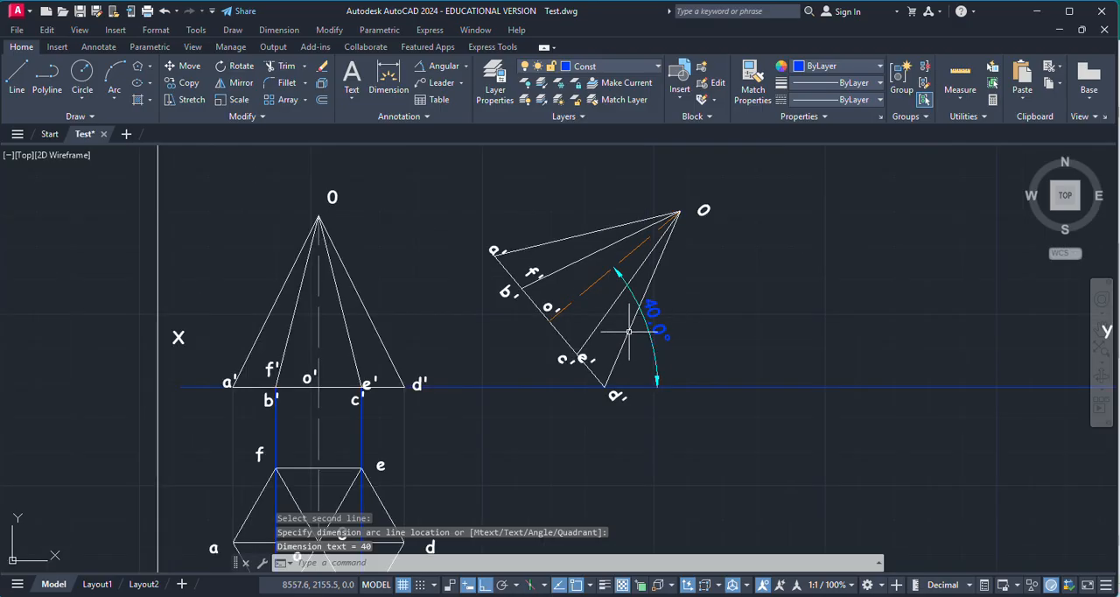
{"action": "key", "text": "Escape"}
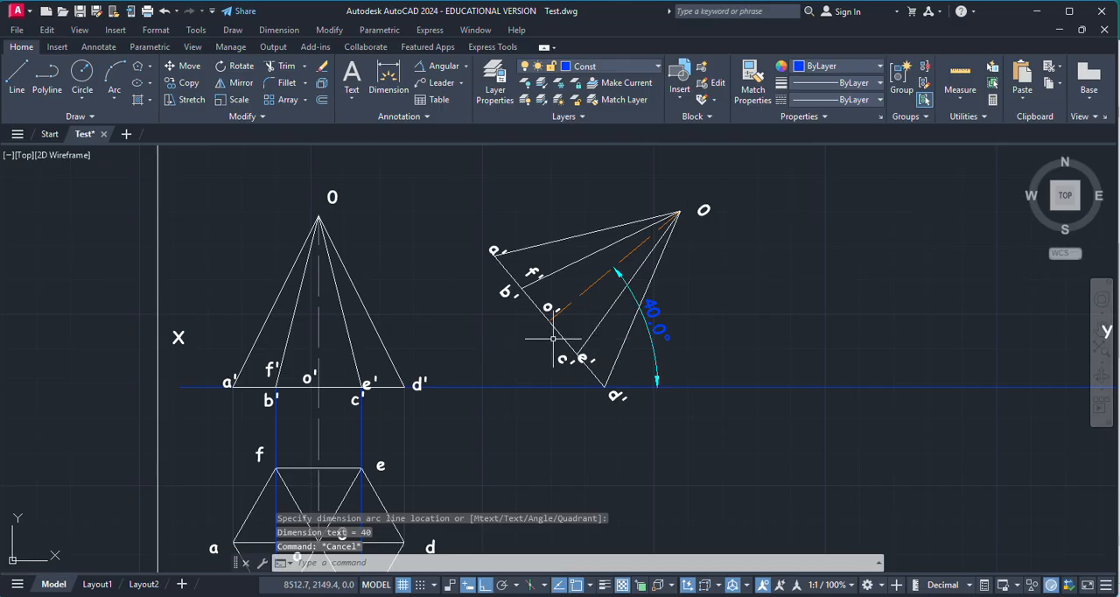
Step: Reread the problem statement in Publisher and compare it with the dimensioned tilted front view in AutoCAD
{"action": "scroll", "coordinate": [552, 336], "scroll_direction": "down", "scroll_amount": 1}
{"action": "key", "text": "alt+Tab"}
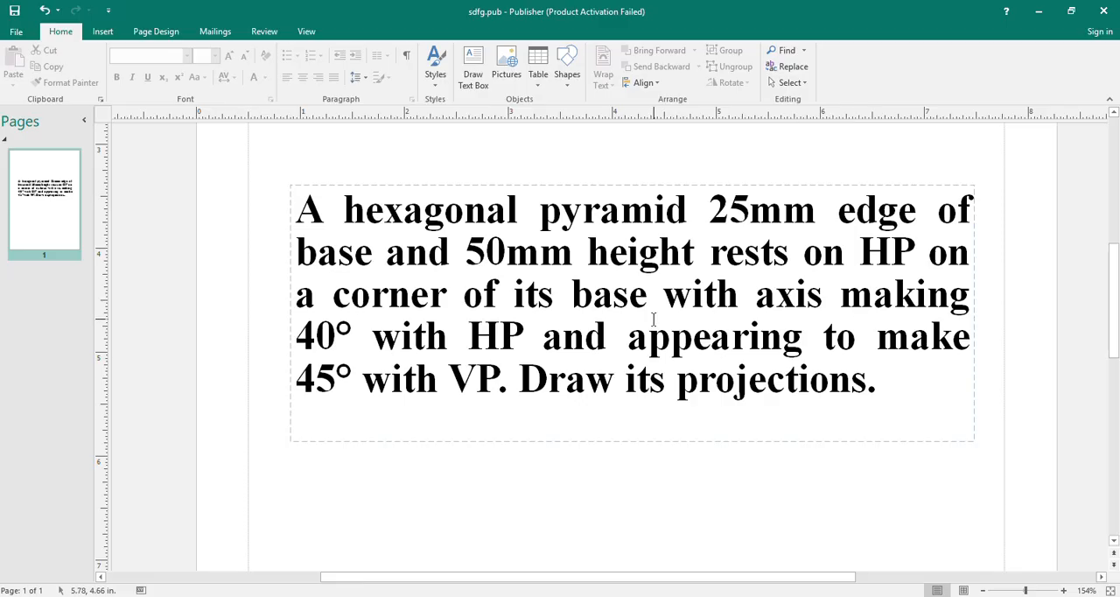
{"action": "key", "text": "alt+Tab"}
{"action": "scroll", "coordinate": [638, 317], "scroll_direction": "up", "scroll_amount": 3}
{"action": "scroll", "coordinate": [445, 232], "scroll_direction": "up", "scroll_amount": 2}
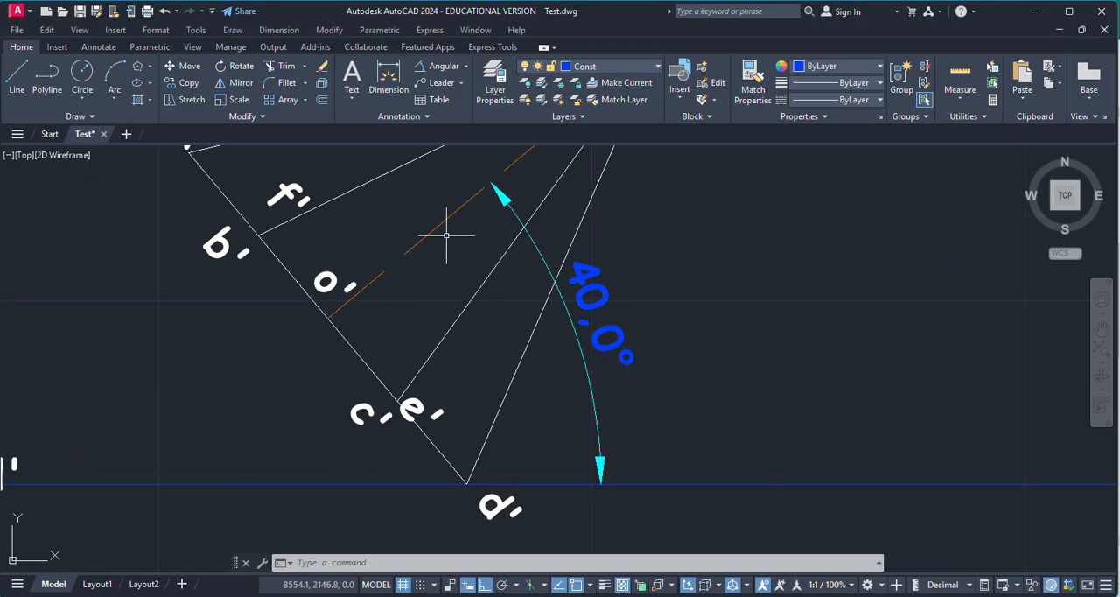
{"action": "scroll", "coordinate": [629, 409], "scroll_direction": "down", "scroll_amount": 3}
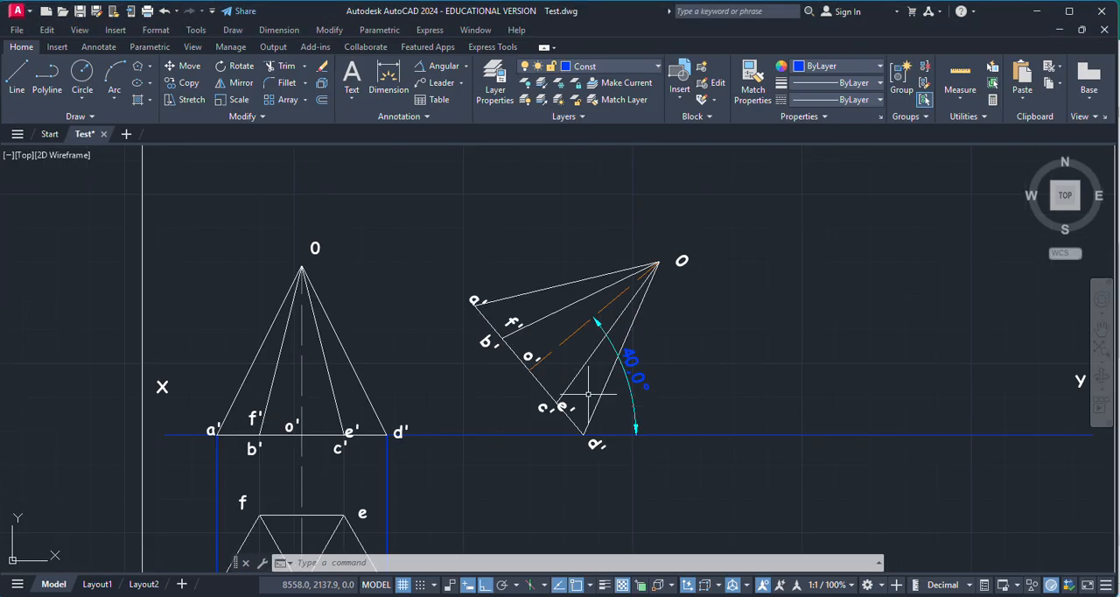
{"action": "left_click", "coordinate": [16, 77]}
{"action": "scroll", "coordinate": [627, 251], "scroll_direction": "down", "scroll_amount": 2}
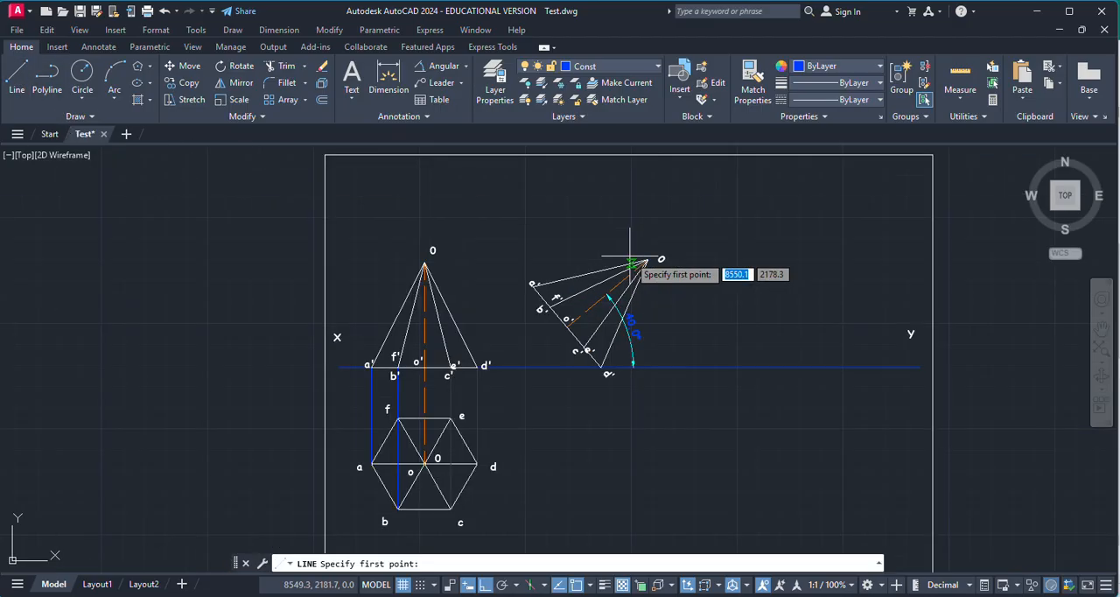
{"action": "scroll", "coordinate": [603, 398], "scroll_direction": "up", "scroll_amount": 4}
{"action": "scroll", "coordinate": [600, 383], "scroll_direction": "down", "scroll_amount": 2}
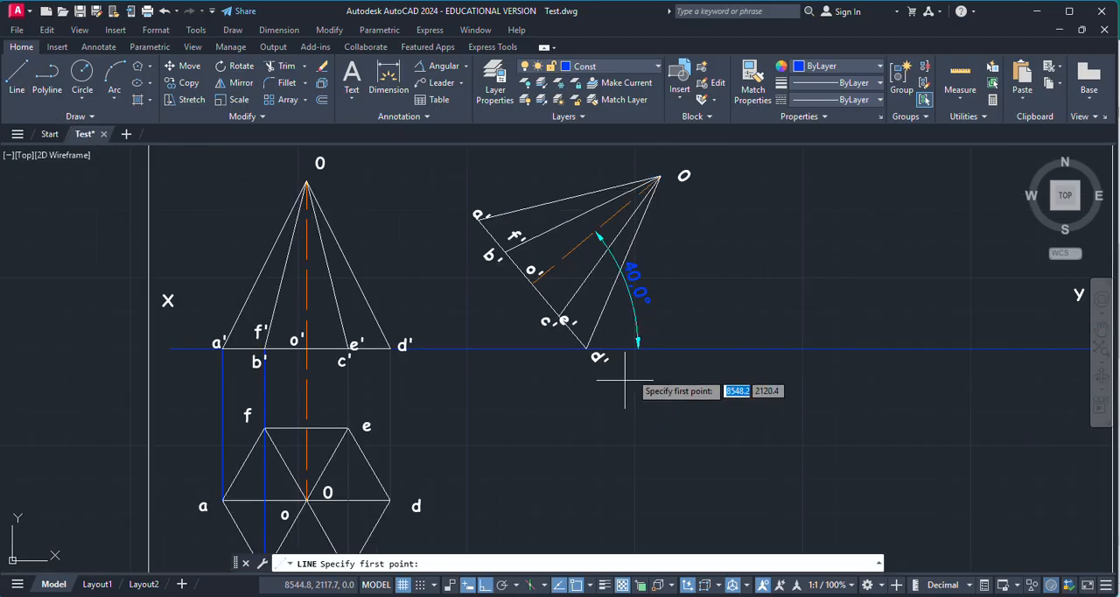
{"action": "scroll", "coordinate": [678, 188], "scroll_direction": "up", "scroll_amount": 3}
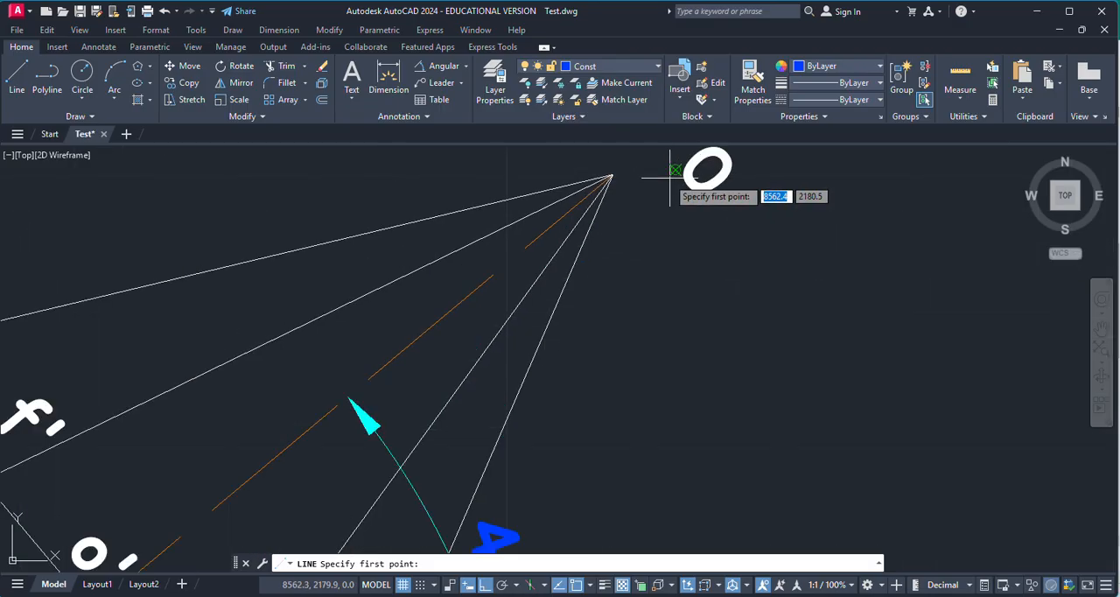
{"action": "left_click", "coordinate": [612, 175]}
{"action": "scroll", "coordinate": [667, 342], "scroll_direction": "down", "scroll_amount": 3}
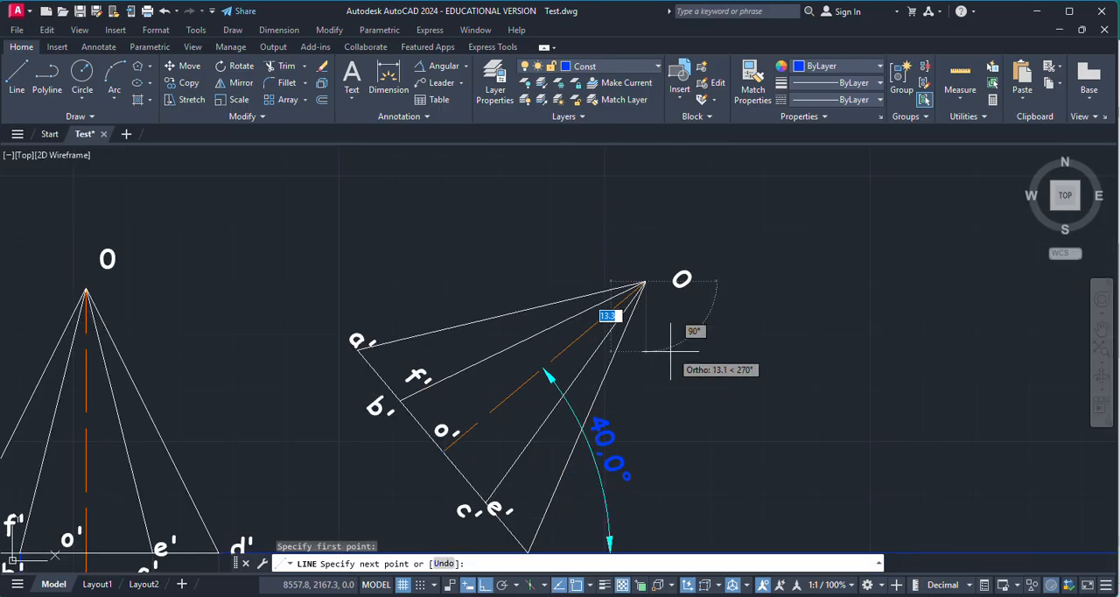
{"action": "key", "text": "Escape"}
{"action": "key", "text": "Escape"}
Step: Change the apex labels of both the upright and the tilted front views to O'
{"action": "left_click", "coordinate": [114, 258]}
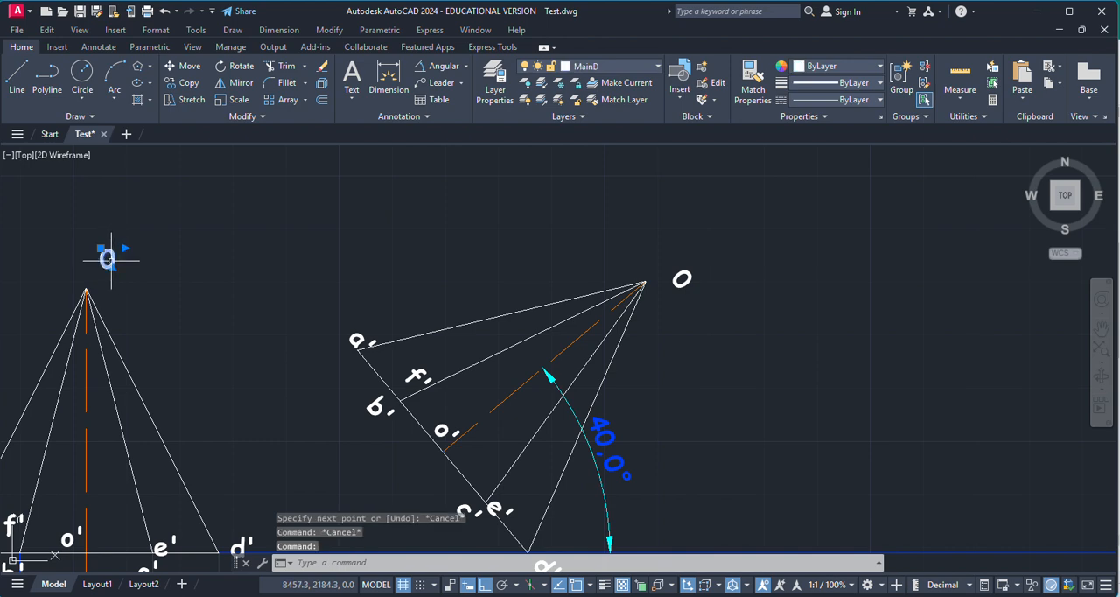
{"action": "double_click", "coordinate": [109, 258]}
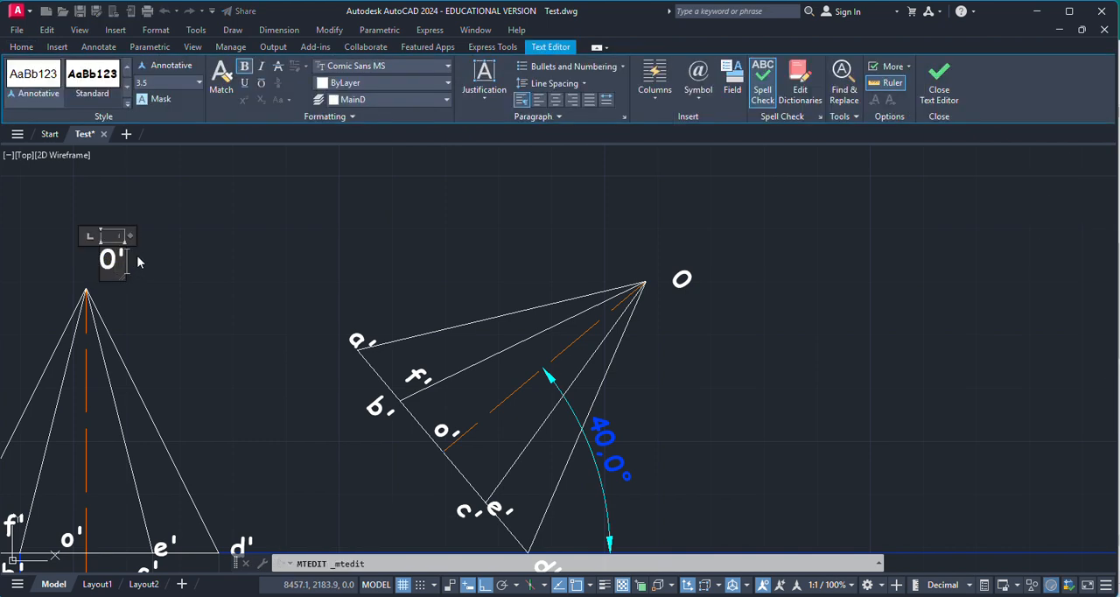
{"action": "left_click", "coordinate": [257, 242]}
{"action": "double_click", "coordinate": [691, 272]}
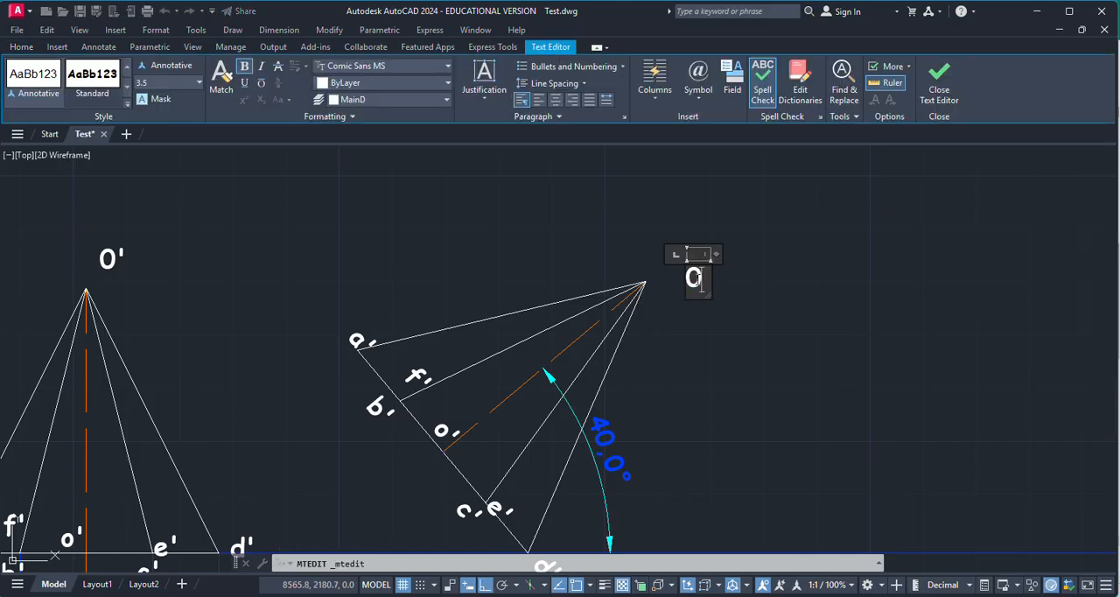
{"action": "left_click", "coordinate": [755, 300]}
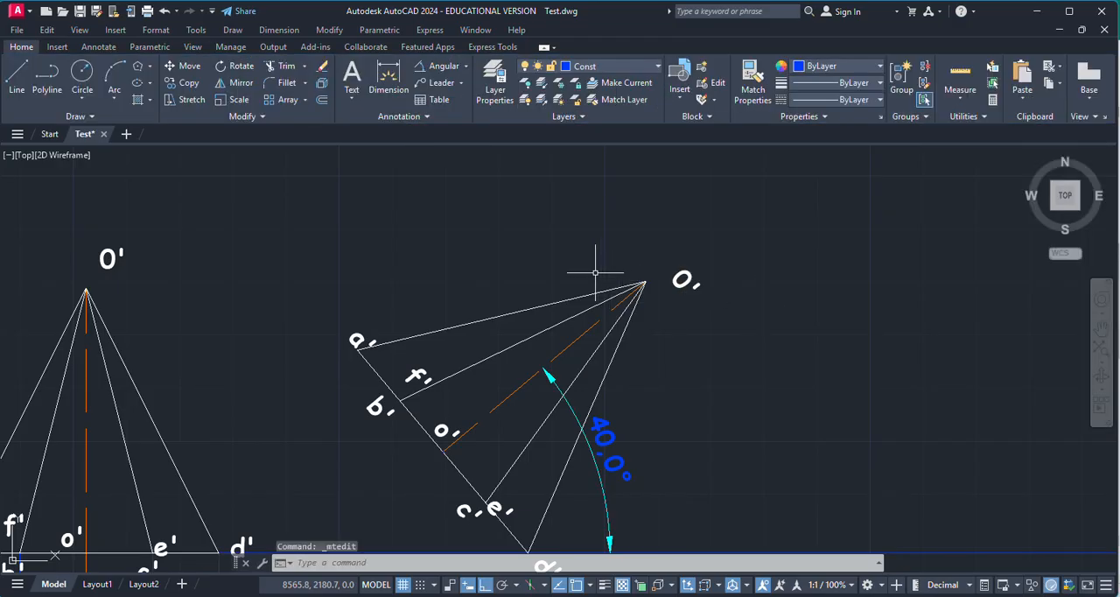
Step: Draw a vertical projector from the tilted front view's apex O' down past the XY line into the top view area
{"action": "left_click", "coordinate": [17, 79]}
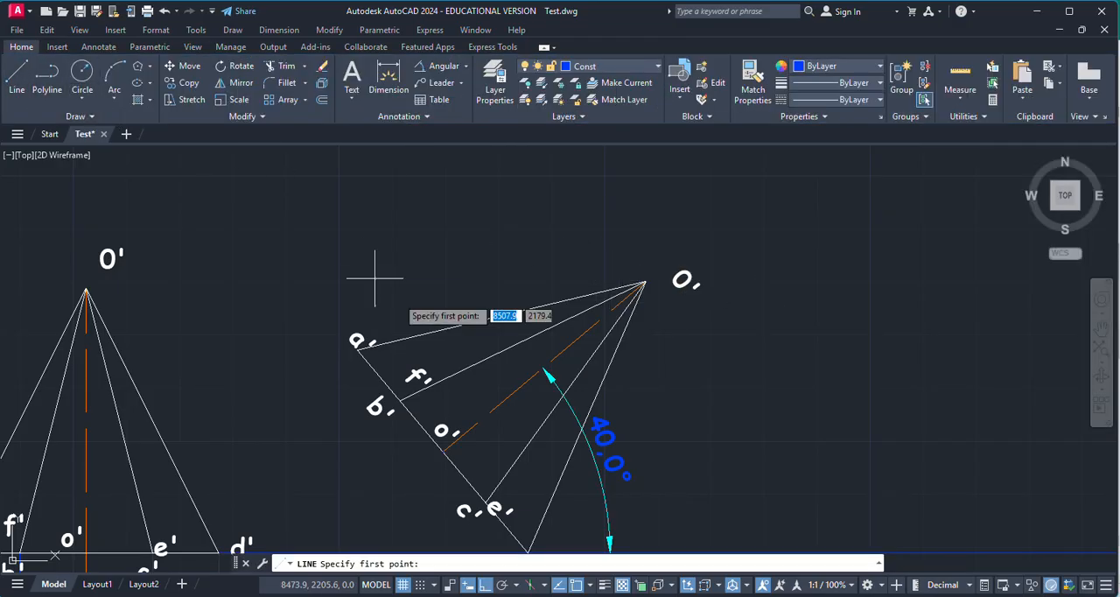
{"action": "left_click", "coordinate": [645, 283]}
{"action": "scroll", "coordinate": [589, 228], "scroll_direction": "down", "scroll_amount": 4}
{"action": "scroll", "coordinate": [600, 462], "scroll_direction": "up", "scroll_amount": 3}
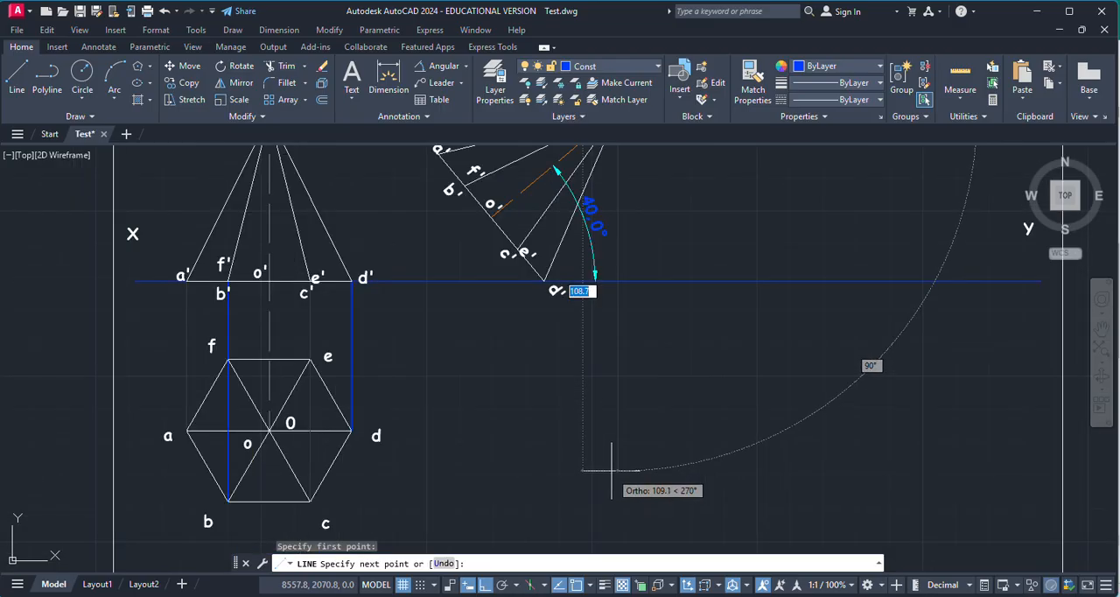
{"action": "key", "text": "Escape"}
Step: Draw a horizontal projector from corner d of the hexagonal top view to the vertical projector of the tilted apex
{"action": "key", "text": "Return"}
{"action": "scroll", "coordinate": [325, 448], "scroll_direction": "up", "scroll_amount": 4}
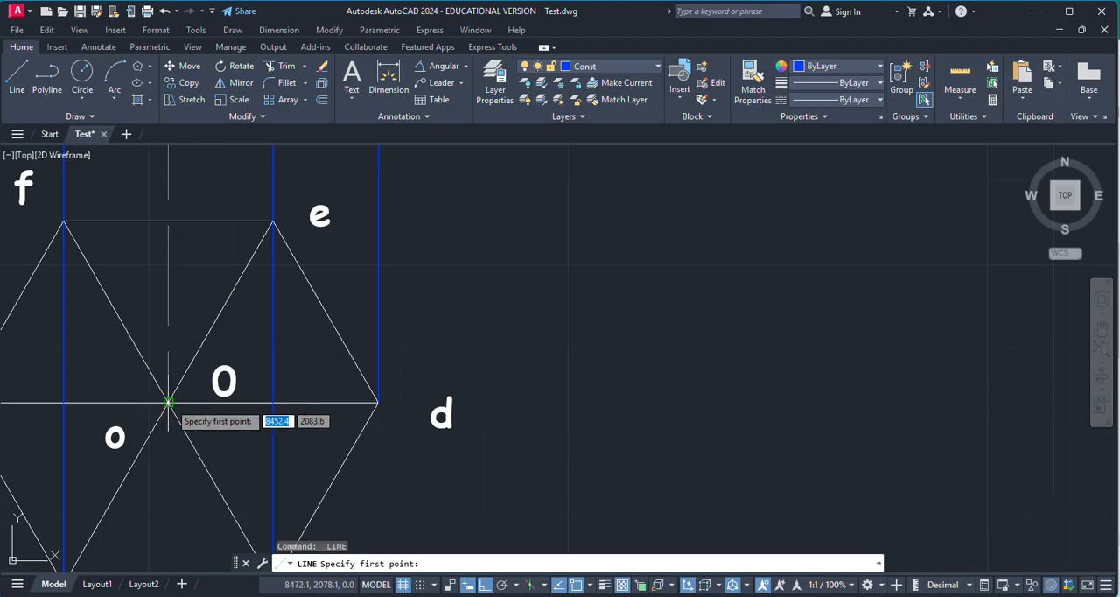
{"action": "left_click", "coordinate": [377, 402]}
{"action": "scroll", "coordinate": [822, 412], "scroll_direction": "down", "scroll_amount": 3}
{"action": "left_click", "coordinate": [871, 413]}
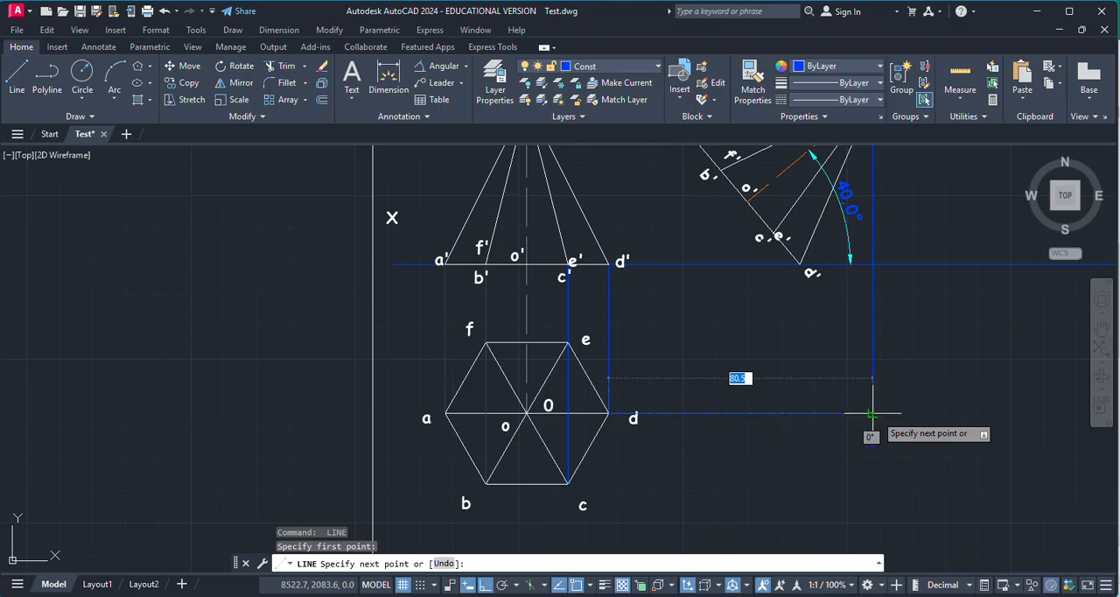
{"action": "key", "text": "Escape"}
Step: Copy the top view's apex label O and place it beside the intersection of the horizontal and apex projectors
{"action": "scroll", "coordinate": [885, 433], "scroll_direction": "down", "scroll_amount": 2}
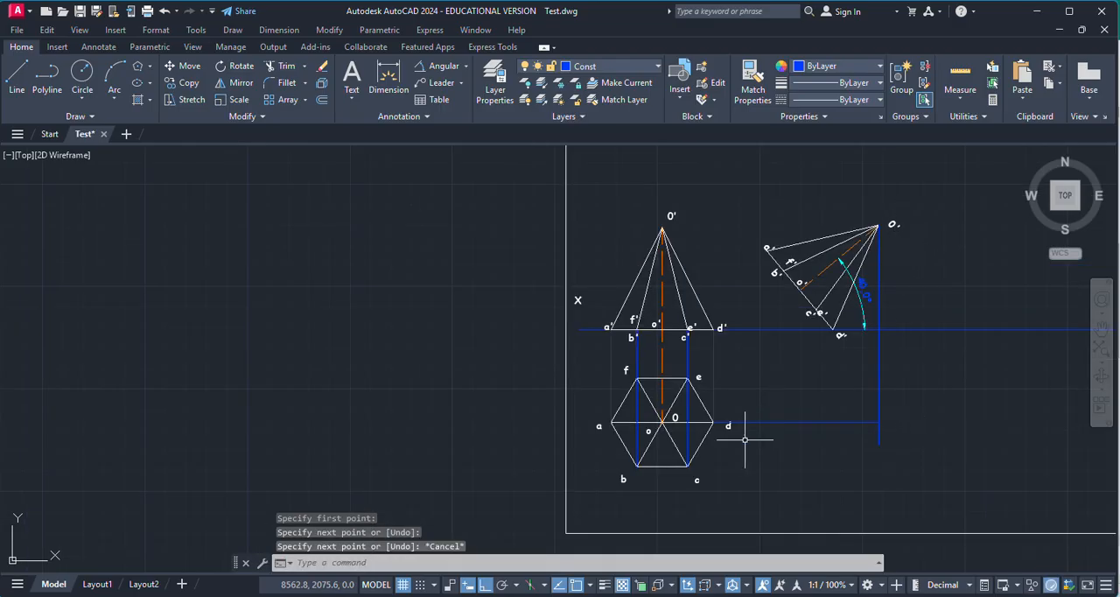
{"action": "scroll", "coordinate": [744, 439], "scroll_direction": "up", "scroll_amount": 4}
{"action": "key", "text": "ctrl+c"}
{"action": "key", "text": "ctrl+v"}
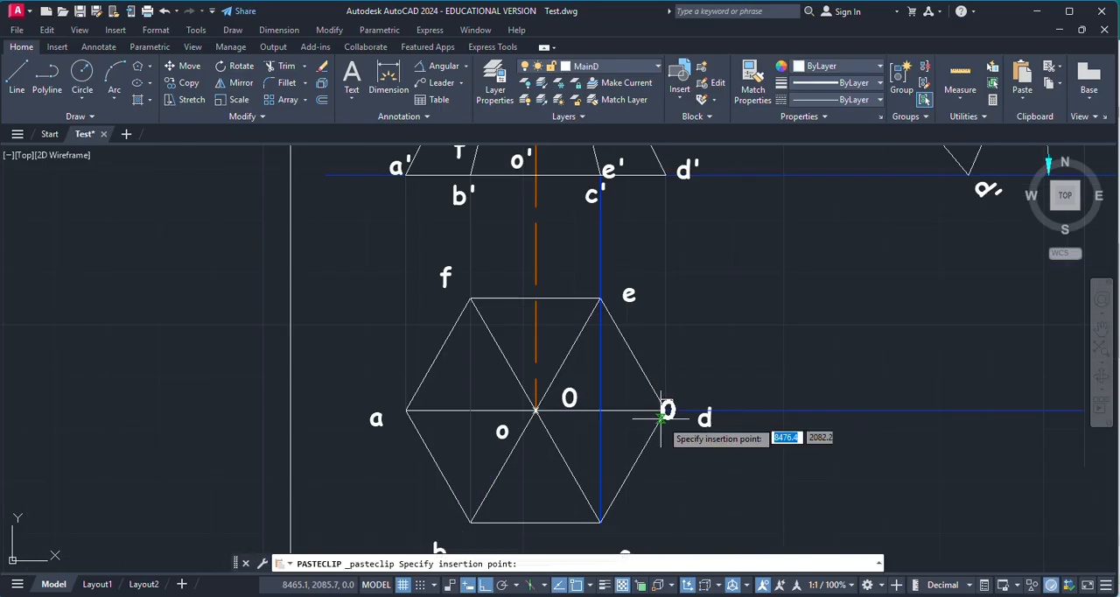
{"action": "scroll", "coordinate": [665, 411], "scroll_direction": "down", "scroll_amount": 2}
{"action": "scroll", "coordinate": [743, 415], "scroll_direction": "down", "scroll_amount": 2}
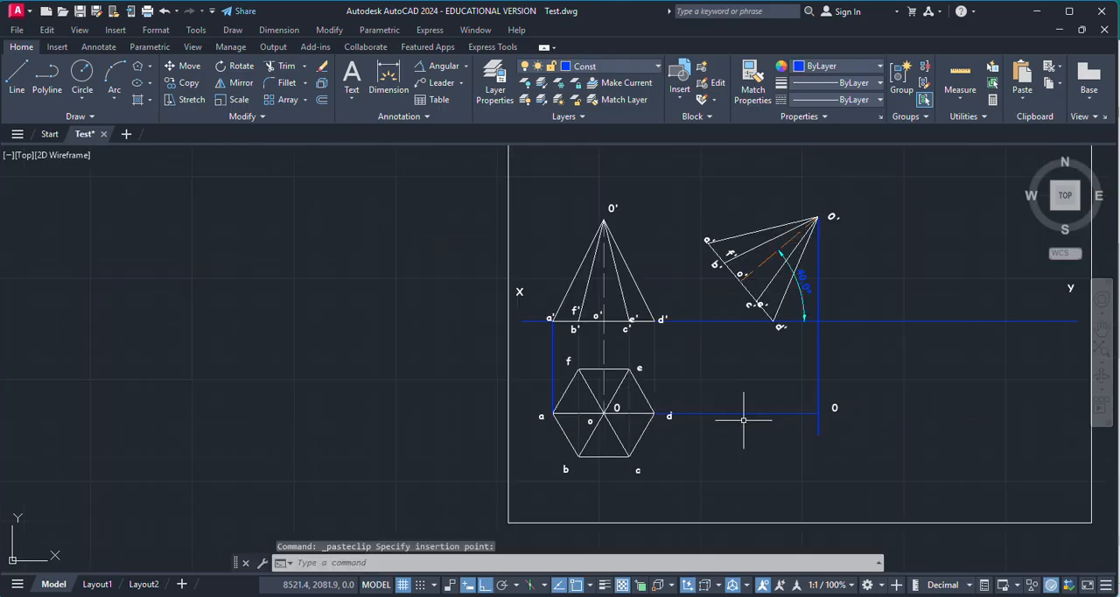
{"action": "scroll", "coordinate": [724, 262], "scroll_direction": "up", "scroll_amount": 4}
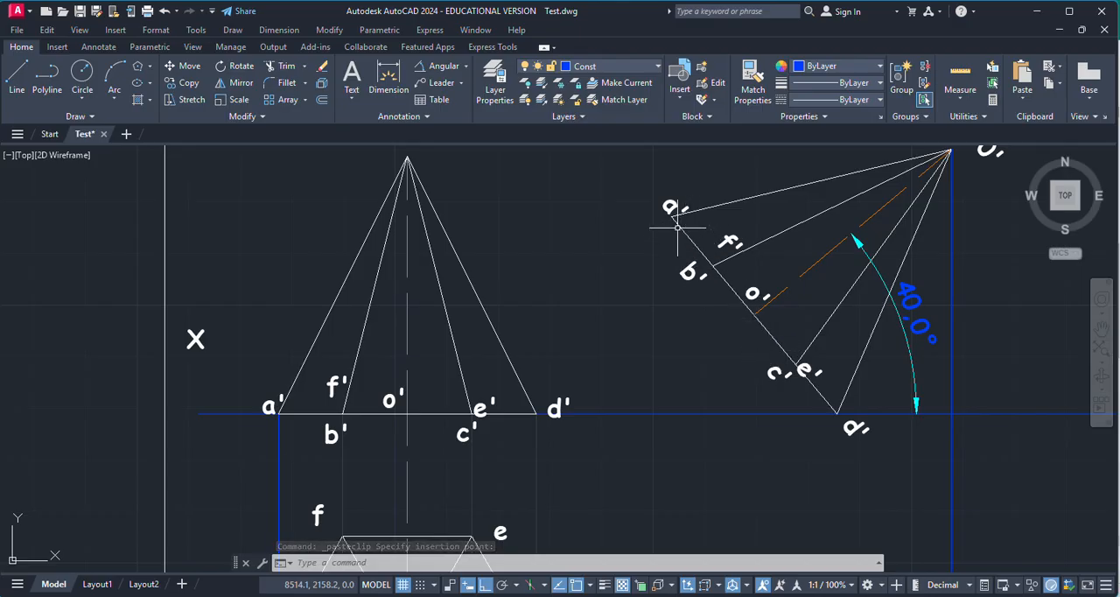
{"action": "scroll", "coordinate": [562, 273], "scroll_direction": "down", "scroll_amount": 4}
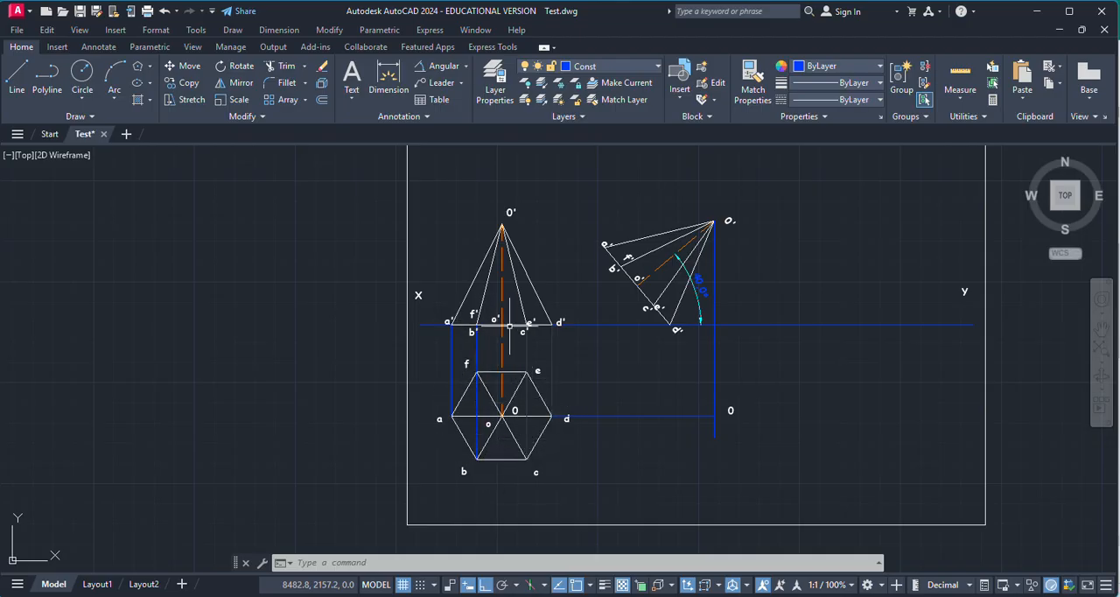
{"action": "scroll", "coordinate": [490, 326], "scroll_direction": "up", "scroll_amount": 4}
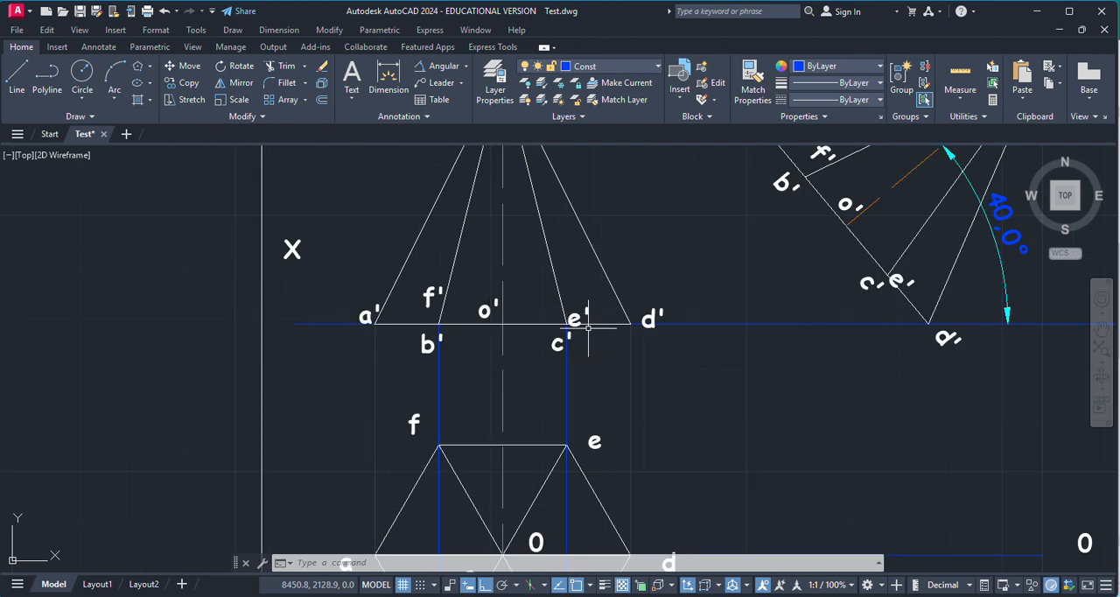
{"action": "scroll", "coordinate": [500, 344], "scroll_direction": "down", "scroll_amount": 2}
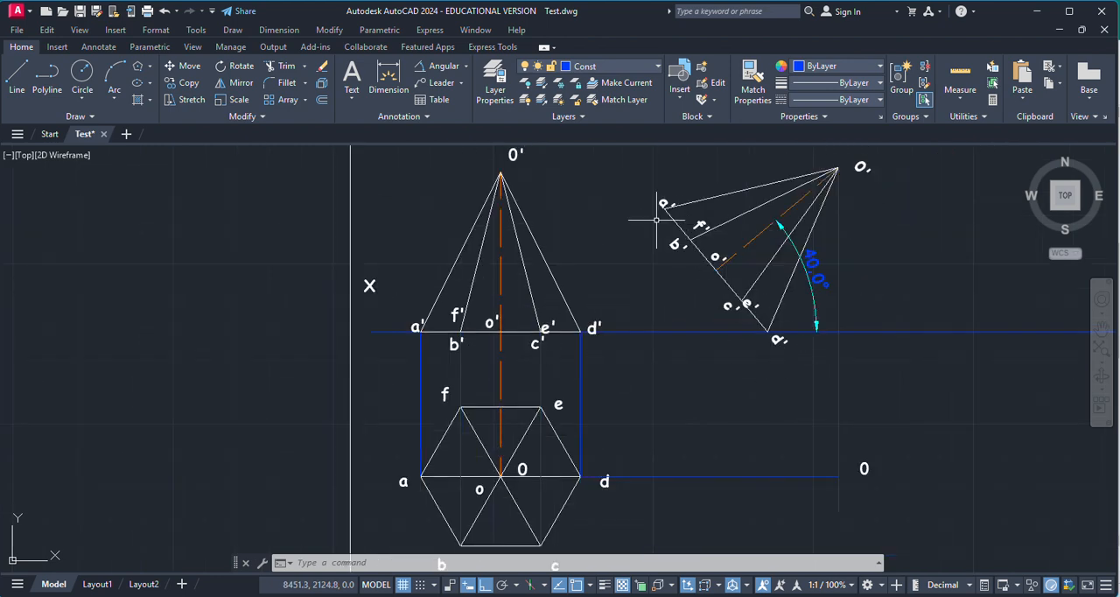
Step: Draw a vertical projector from corner a' of the tilted front view down to the horizontal projector through d
{"action": "left_click", "coordinate": [16, 77]}
{"action": "scroll", "coordinate": [687, 217], "scroll_direction": "up", "scroll_amount": 6}
{"action": "scroll", "coordinate": [564, 224], "scroll_direction": "up", "scroll_amount": 5}
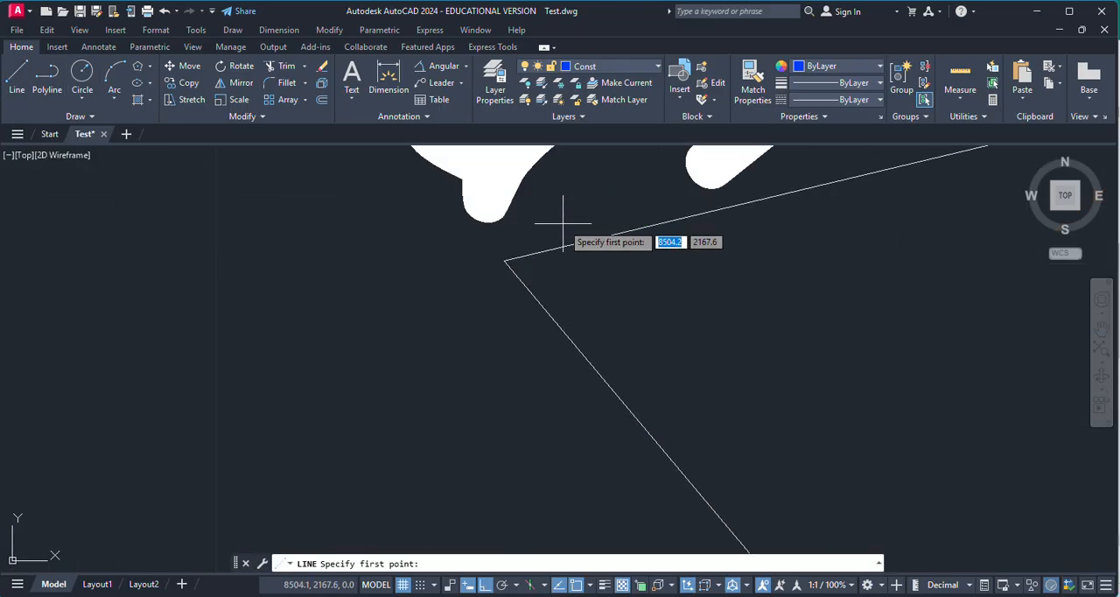
{"action": "left_click", "coordinate": [504, 261]}
{"action": "scroll", "coordinate": [610, 312], "scroll_direction": "down", "scroll_amount": 10}
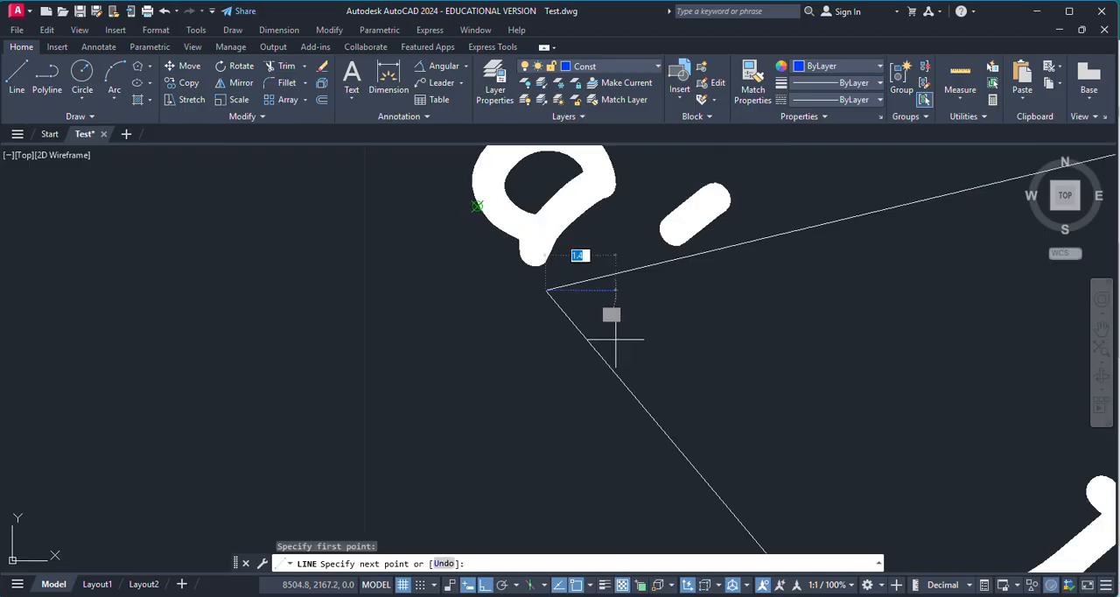
{"action": "scroll", "coordinate": [641, 455], "scroll_direction": "up", "scroll_amount": 4}
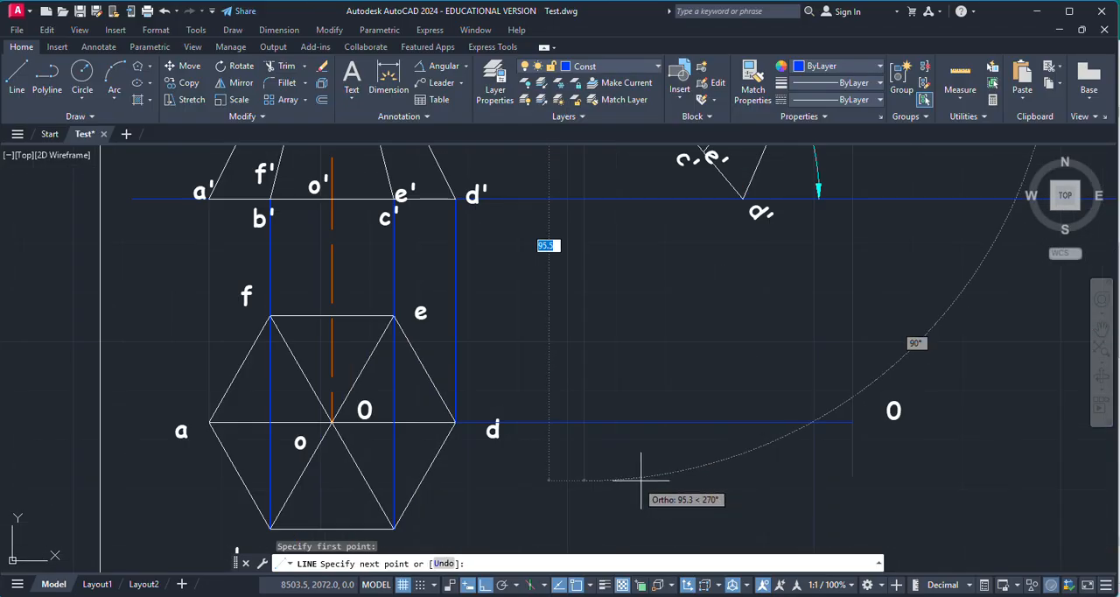
{"action": "scroll", "coordinate": [613, 446], "scroll_direction": "down", "scroll_amount": 2}
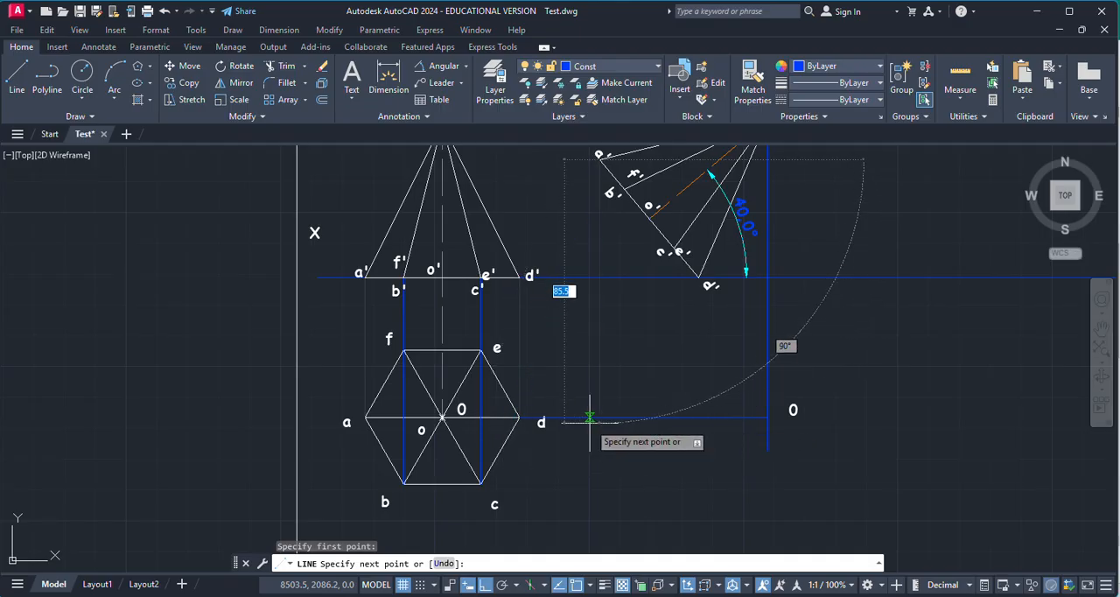
{"action": "scroll", "coordinate": [597, 429], "scroll_direction": "up", "scroll_amount": 2}
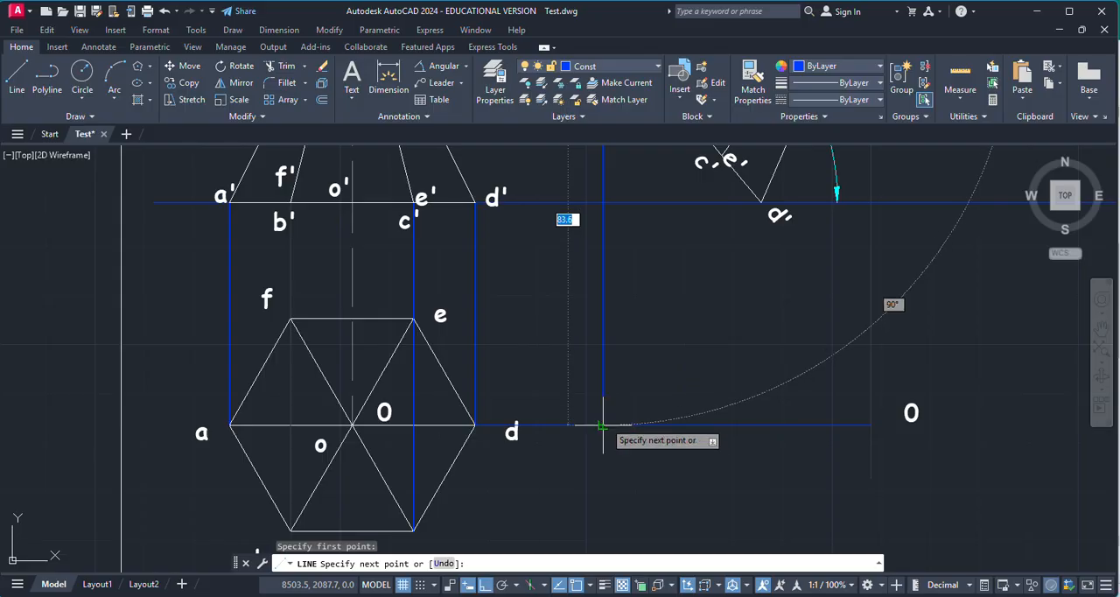
{"action": "left_click", "coordinate": [603, 425]}
{"action": "key", "text": "Return"}
Step: Draw a vertical projector from corner d' on the XY line down to the horizontal projector in the top view area
{"action": "scroll", "coordinate": [622, 395], "scroll_direction": "down", "scroll_amount": 2}
{"action": "scroll", "coordinate": [717, 250], "scroll_direction": "up", "scroll_amount": 5}
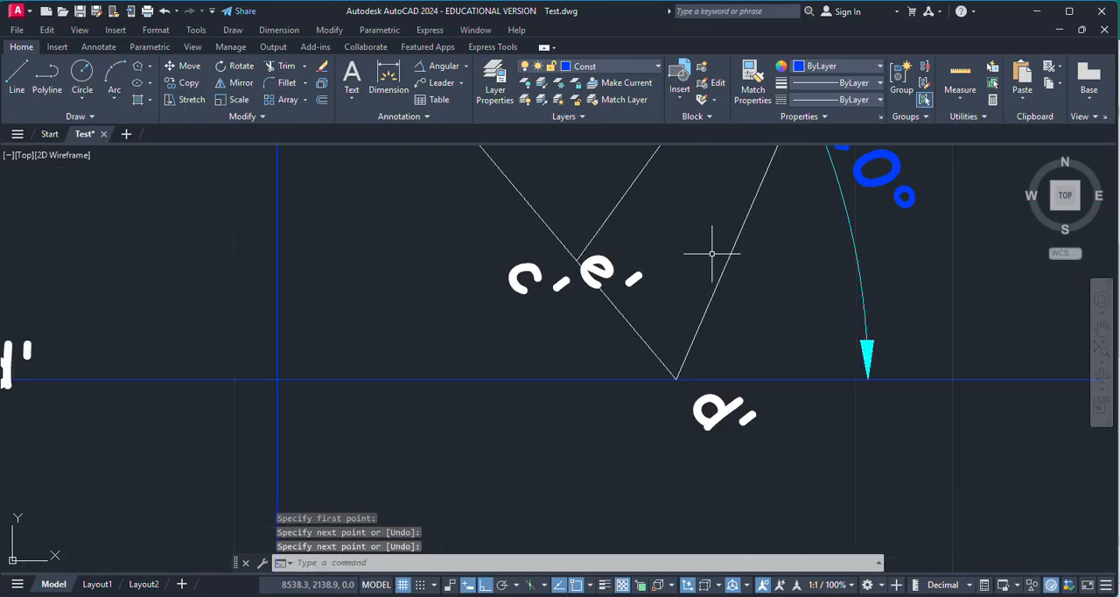
{"action": "key", "text": "Return"}
{"action": "left_click", "coordinate": [652, 453]}
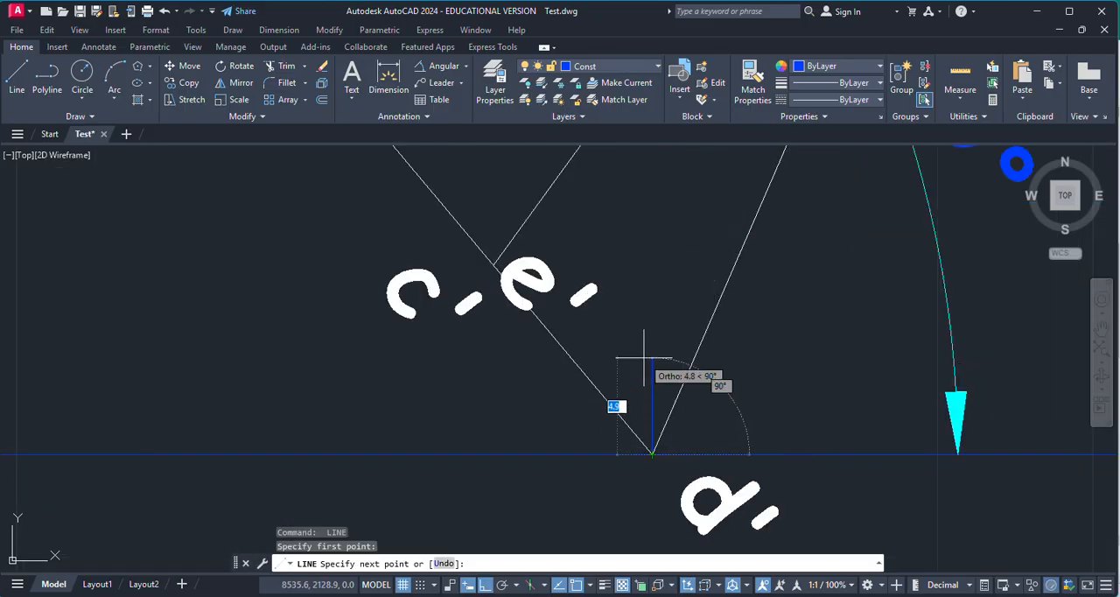
{"action": "scroll", "coordinate": [646, 376], "scroll_direction": "down", "scroll_amount": 3}
{"action": "scroll", "coordinate": [645, 385], "scroll_direction": "down", "scroll_amount": 5}
{"action": "scroll", "coordinate": [634, 396], "scroll_direction": "up", "scroll_amount": 5}
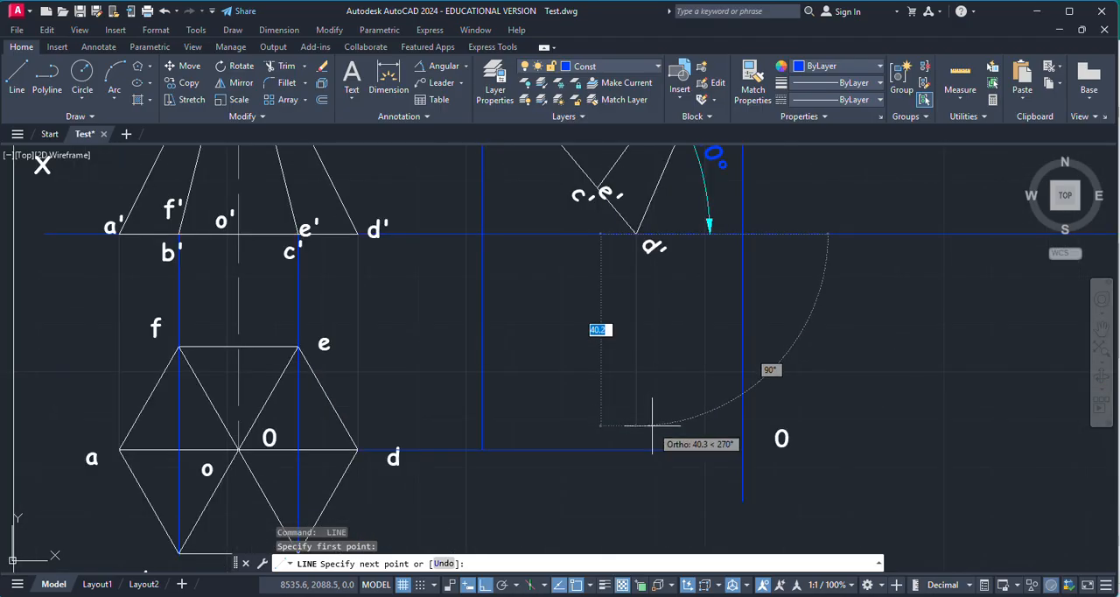
{"action": "key", "text": "Escape"}
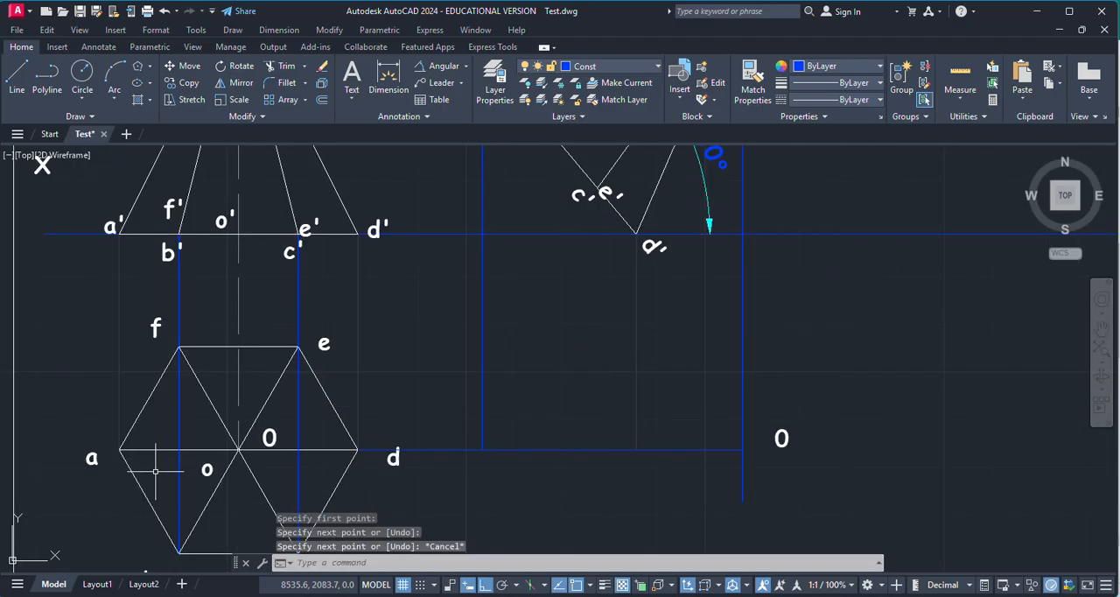
Step: Copy the labels a and d from the first top view to the matching projected points on the horizontal projector
{"action": "left_click", "coordinate": [91, 458]}
{"action": "key", "text": "ctrl+c"}
{"action": "key", "text": "ctrl+v"}
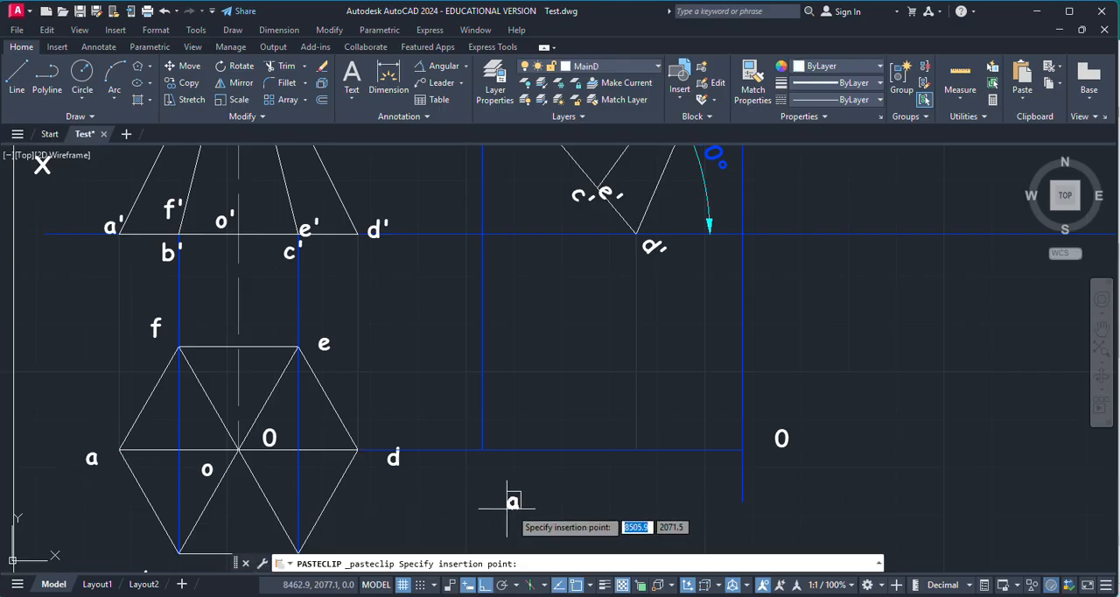
{"action": "left_click", "coordinate": [461, 465]}
{"action": "left_click", "coordinate": [395, 457]}
{"action": "key", "text": "ctrl+c"}
{"action": "key", "text": "ctrl+v"}
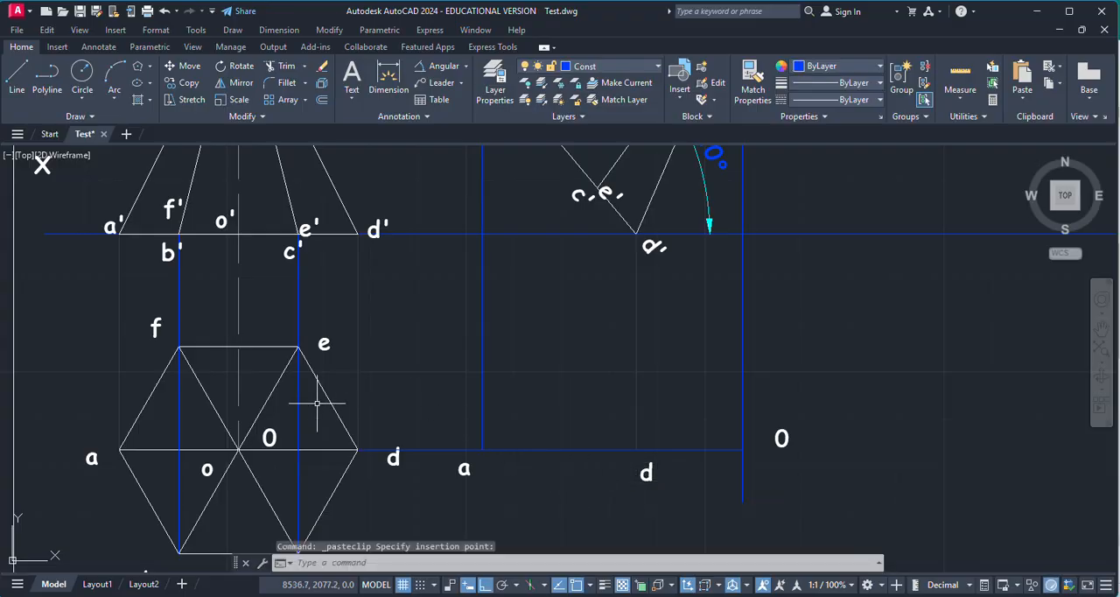
Step: Draw a vertical projector from corner b' (f') of the tilted front view down past the level of edge bc in the top view
{"action": "scroll", "coordinate": [615, 387], "scroll_direction": "down", "scroll_amount": 2}
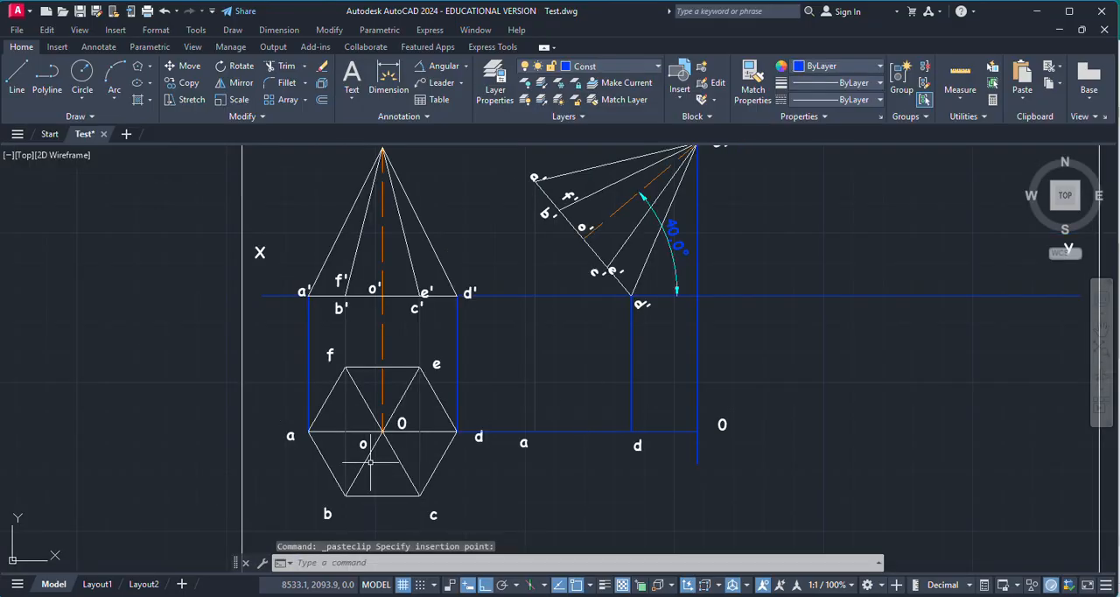
{"action": "left_click", "coordinate": [15, 83]}
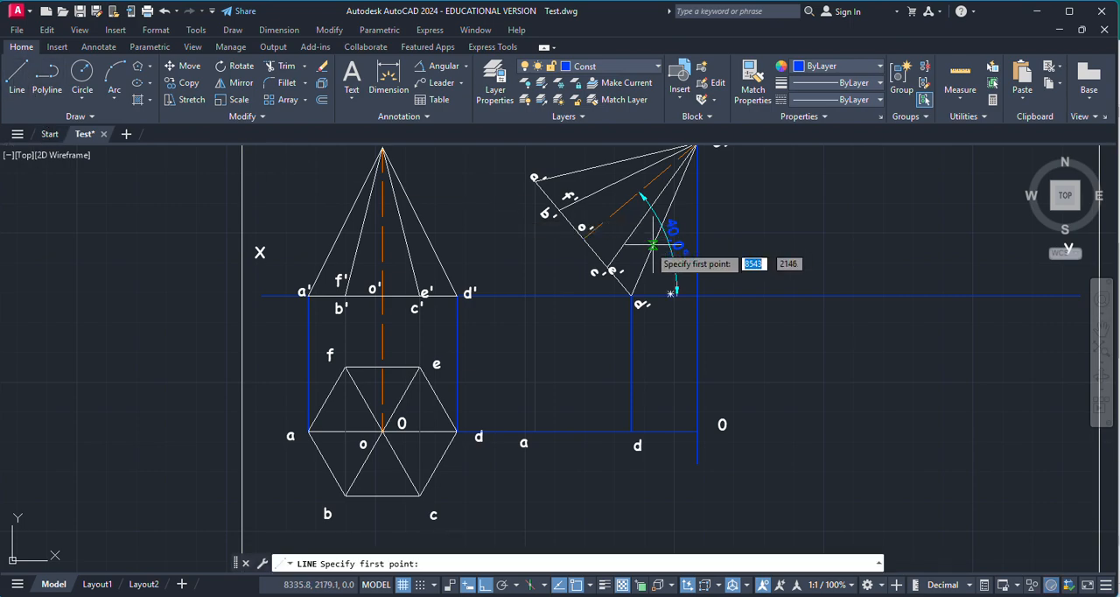
{"action": "scroll", "coordinate": [647, 232], "scroll_direction": "up", "scroll_amount": 4}
{"action": "scroll", "coordinate": [577, 228], "scroll_direction": "down", "scroll_amount": 3}
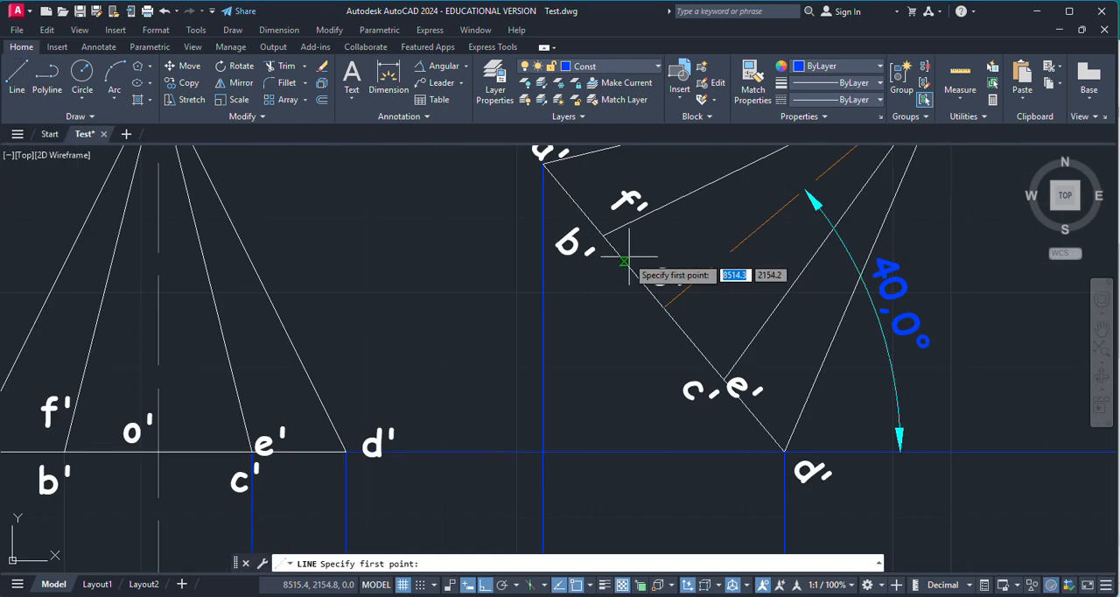
{"action": "left_click", "coordinate": [602, 235]}
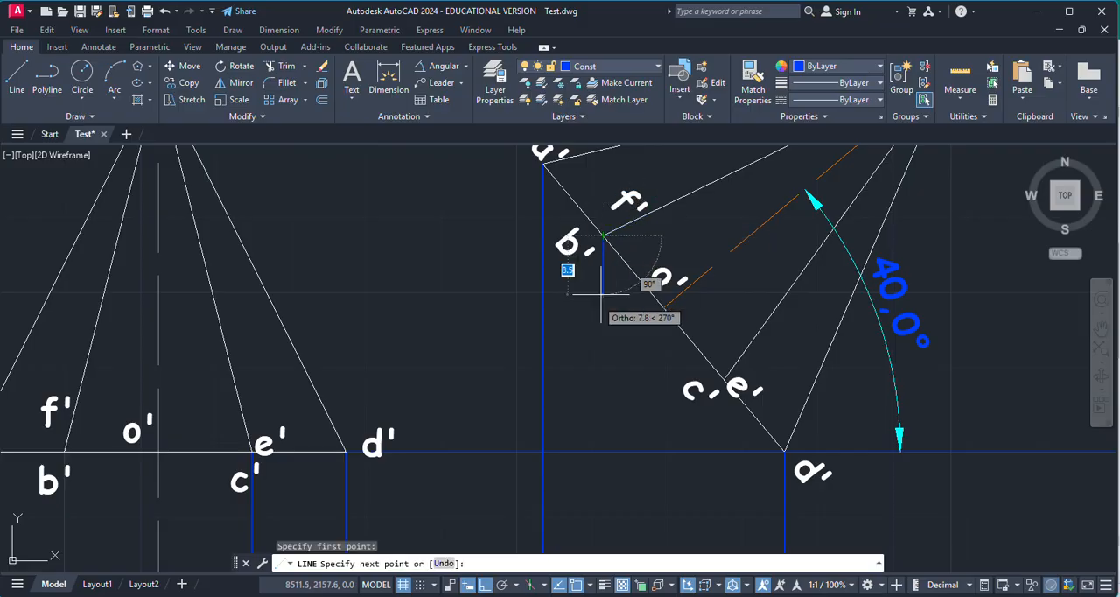
{"action": "scroll", "coordinate": [600, 288], "scroll_direction": "down", "scroll_amount": 3}
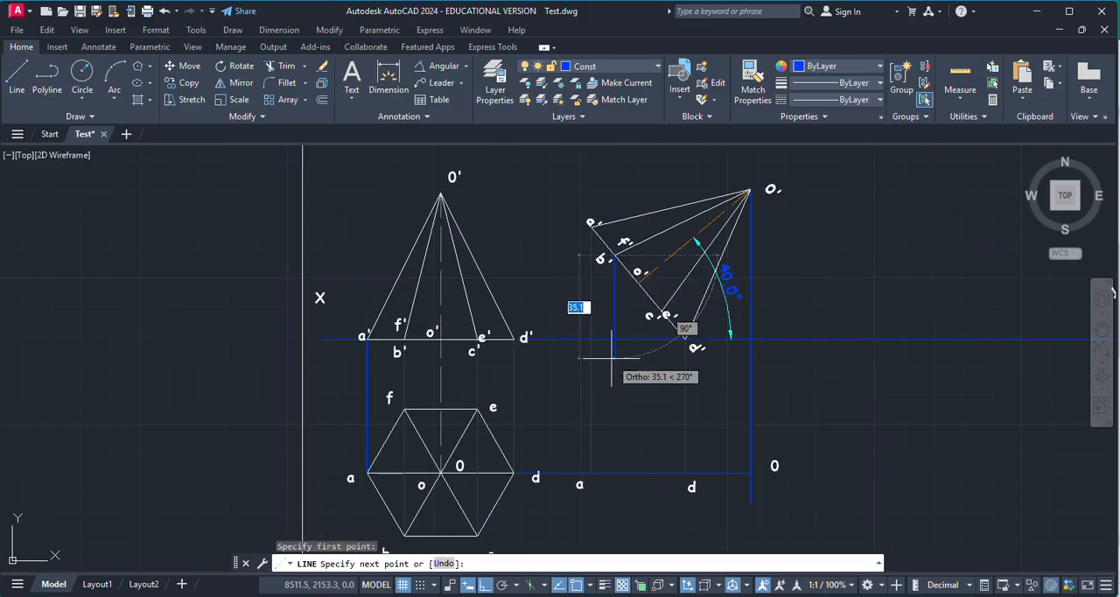
{"action": "scroll", "coordinate": [611, 356], "scroll_direction": "down", "scroll_amount": 2}
{"action": "left_click", "coordinate": [612, 484]}
{"action": "key", "text": "Return"}
Step: Draw a horizontal projector from top-view corner c to the b' projector and copy label b beside their intersection
{"action": "scroll", "coordinate": [588, 455], "scroll_direction": "up", "scroll_amount": 5}
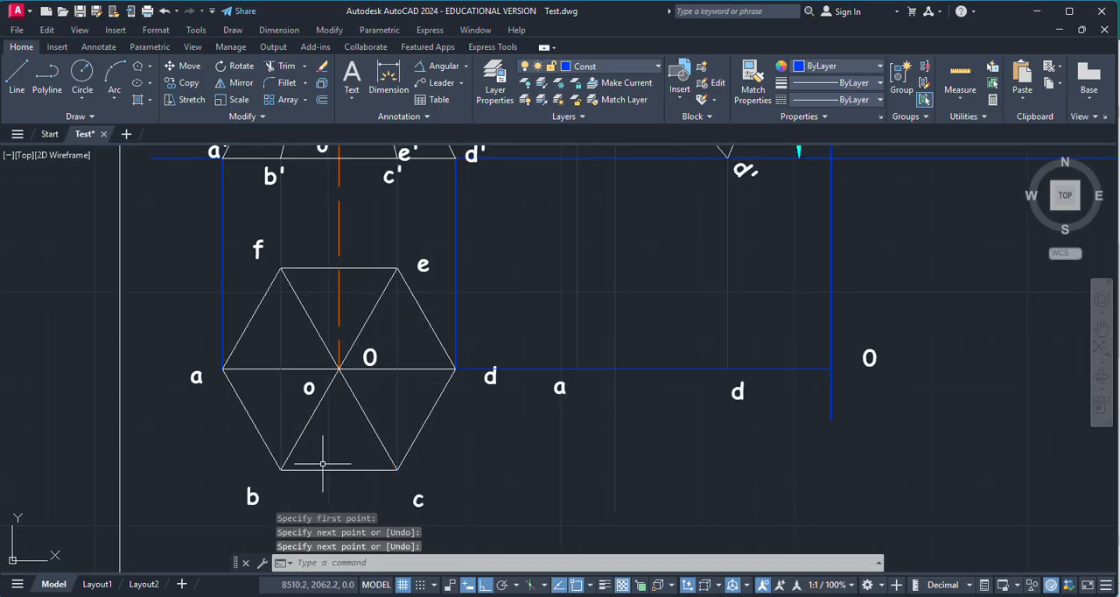
{"action": "key", "text": "Return"}
{"action": "left_click", "coordinate": [397, 470]}
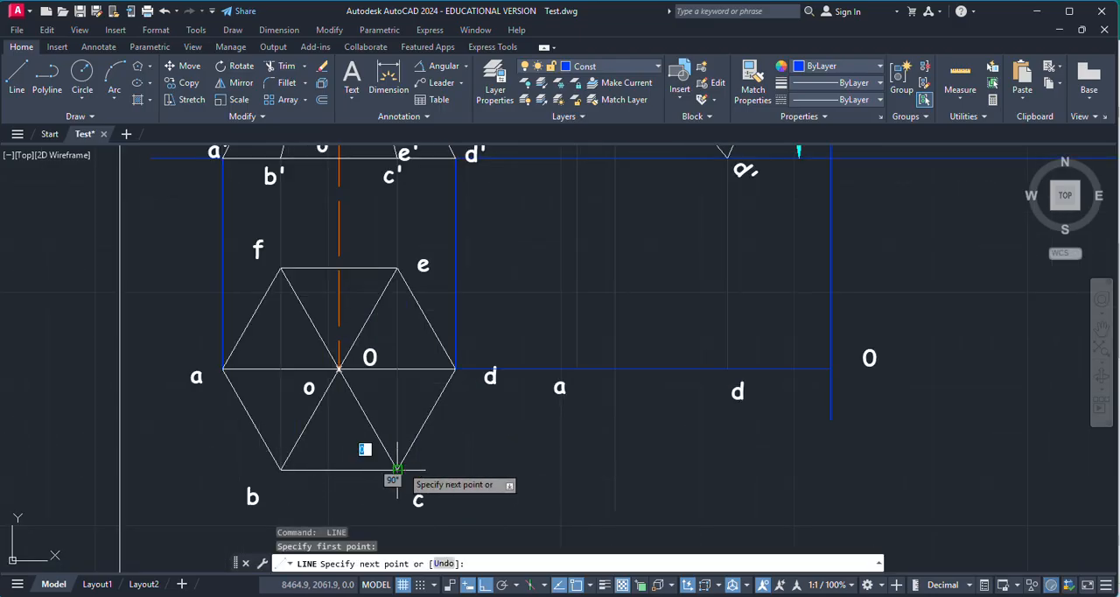
{"action": "left_click", "coordinate": [614, 470]}
{"action": "key", "text": "Escape"}
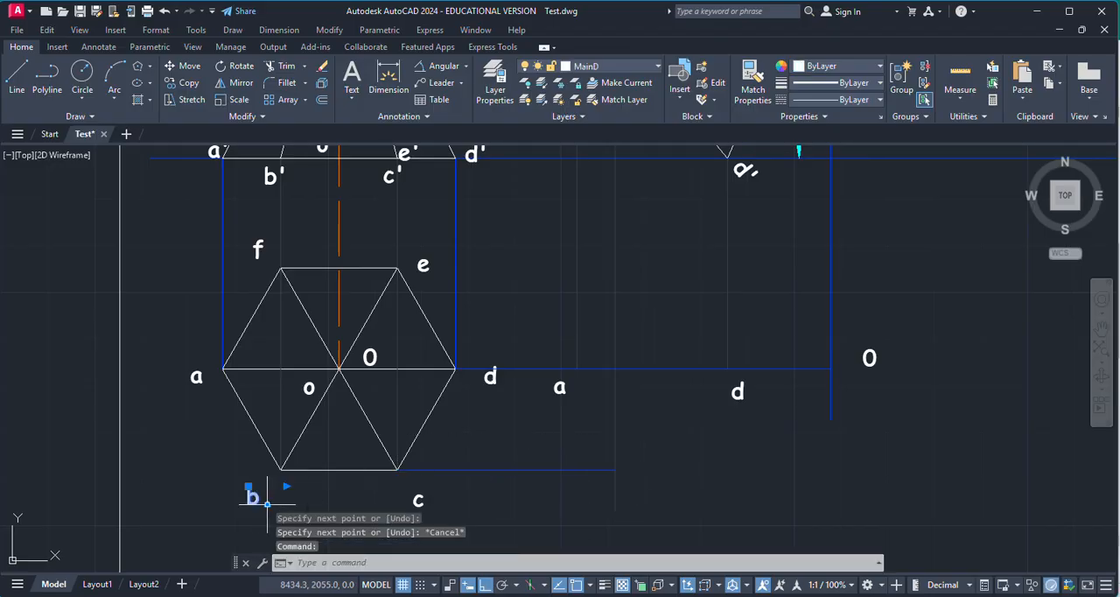
{"action": "key", "text": "ctrl+c"}
{"action": "key", "text": "ctrl+v"}
{"action": "left_click", "coordinate": [579, 499]}
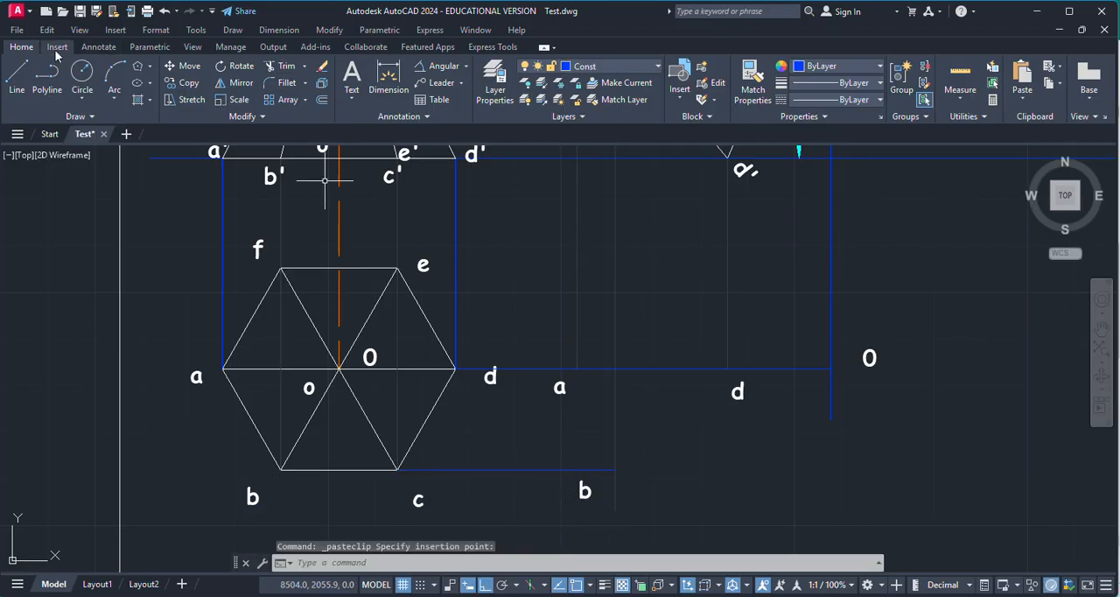
Step: Draw a horizontal projector from top-view corner e to the f' projector and copy label f beside their intersection
{"action": "left_click", "coordinate": [17, 79]}
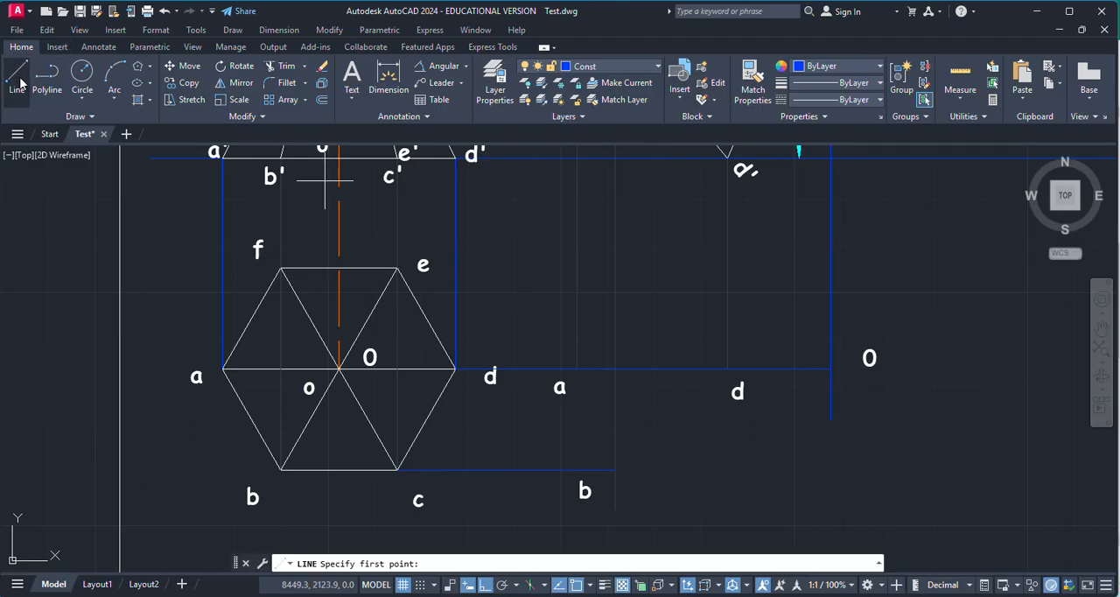
{"action": "left_click", "coordinate": [396, 269]}
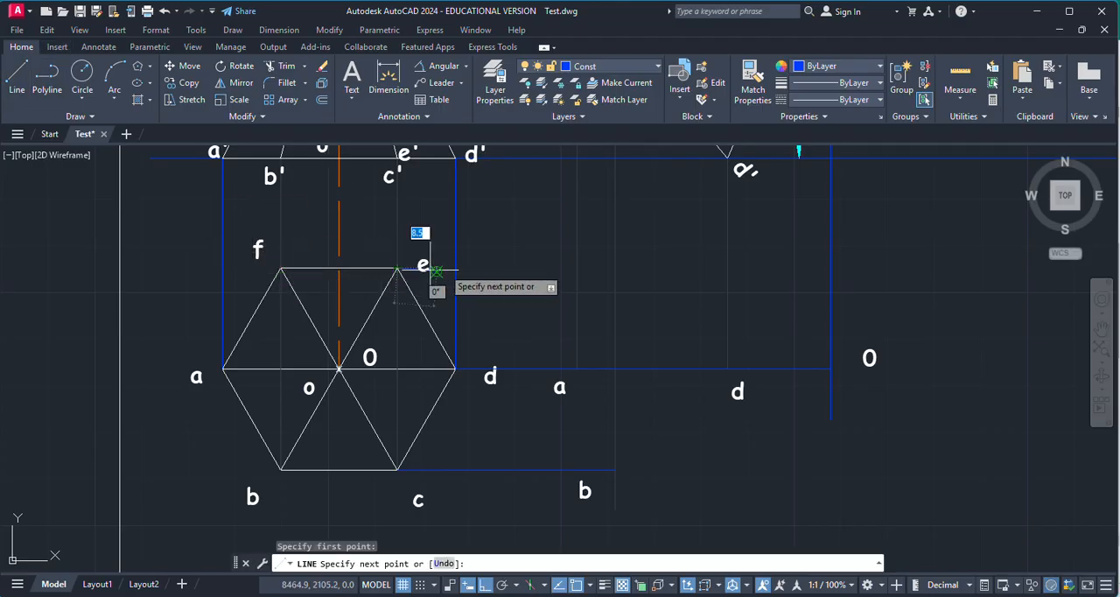
{"action": "left_click", "coordinate": [612, 269]}
{"action": "key", "text": "Escape"}
{"action": "left_click", "coordinate": [257, 247]}
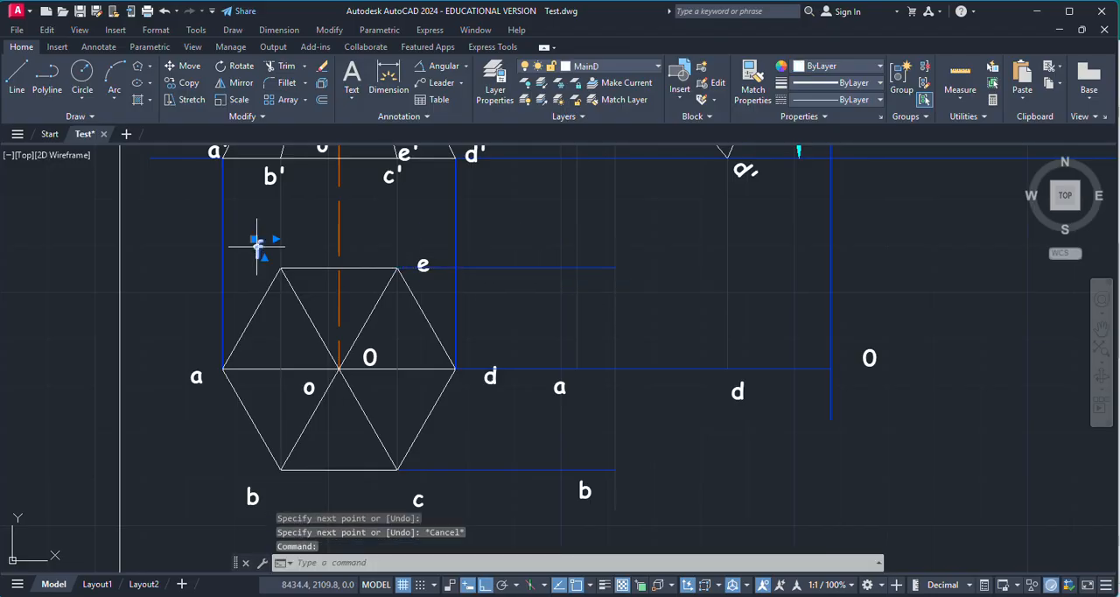
{"action": "key", "text": "ctrl+c"}
{"action": "key", "text": "ctrl+v"}
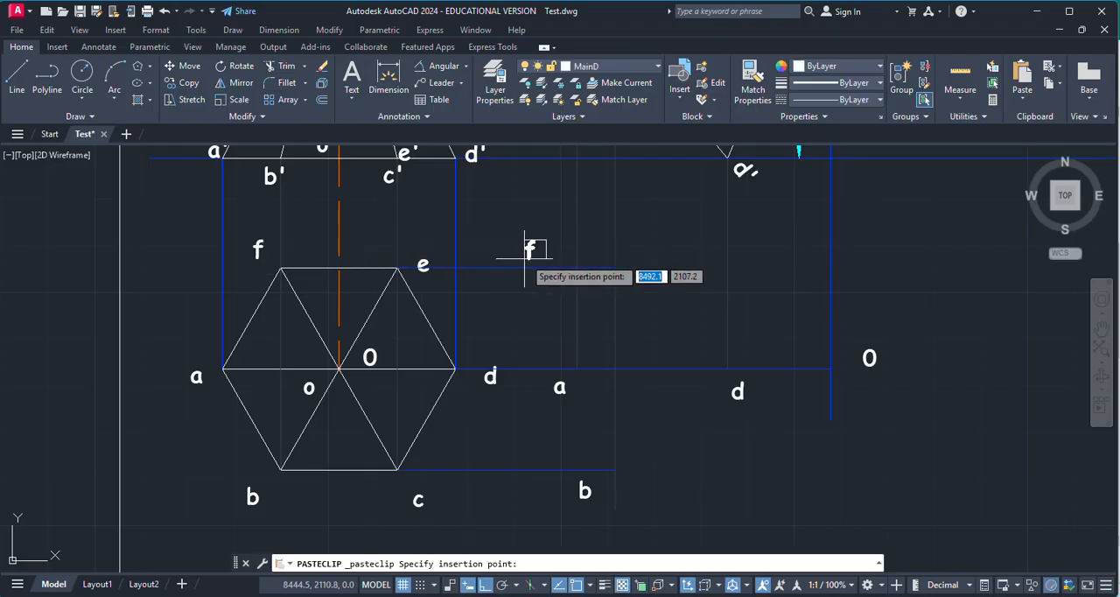
{"action": "left_click", "coordinate": [587, 265]}
Step: Draw a vertical projector from corner c' (e') of the tilted front view down past the level of edge bc
{"action": "scroll", "coordinate": [511, 288], "scroll_direction": "down", "scroll_amount": 5}
{"action": "scroll", "coordinate": [562, 209], "scroll_direction": "up", "scroll_amount": 5}
{"action": "scroll", "coordinate": [572, 190], "scroll_direction": "up", "scroll_amount": 2}
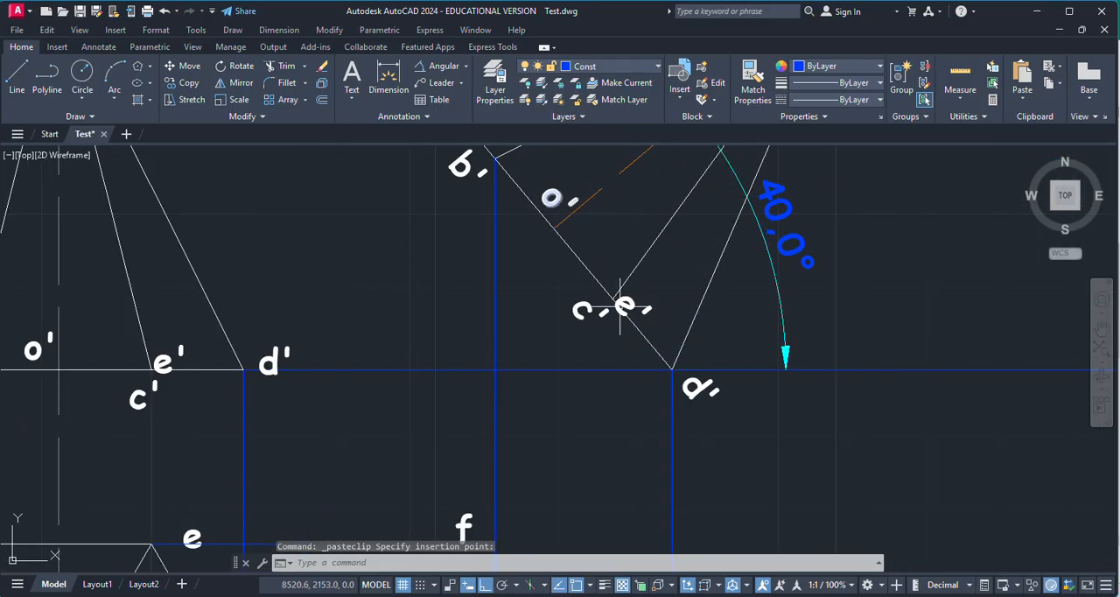
{"action": "left_click", "coordinate": [11, 65]}
{"action": "scroll", "coordinate": [559, 312], "scroll_direction": "up", "scroll_amount": 4}
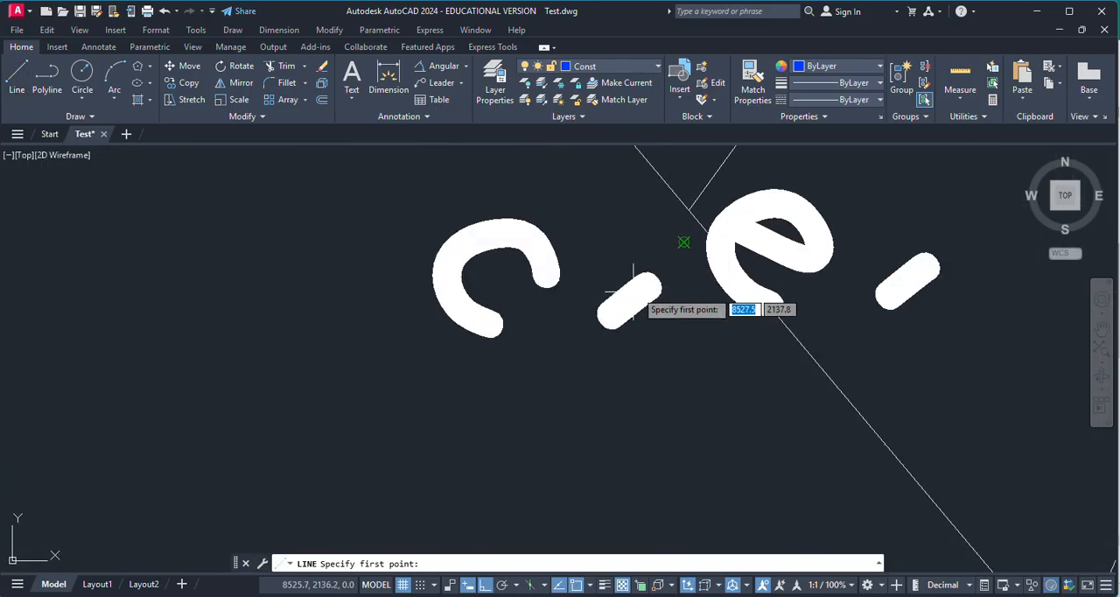
{"action": "left_click", "coordinate": [690, 188]}
{"action": "scroll", "coordinate": [696, 192], "scroll_direction": "down", "scroll_amount": 5}
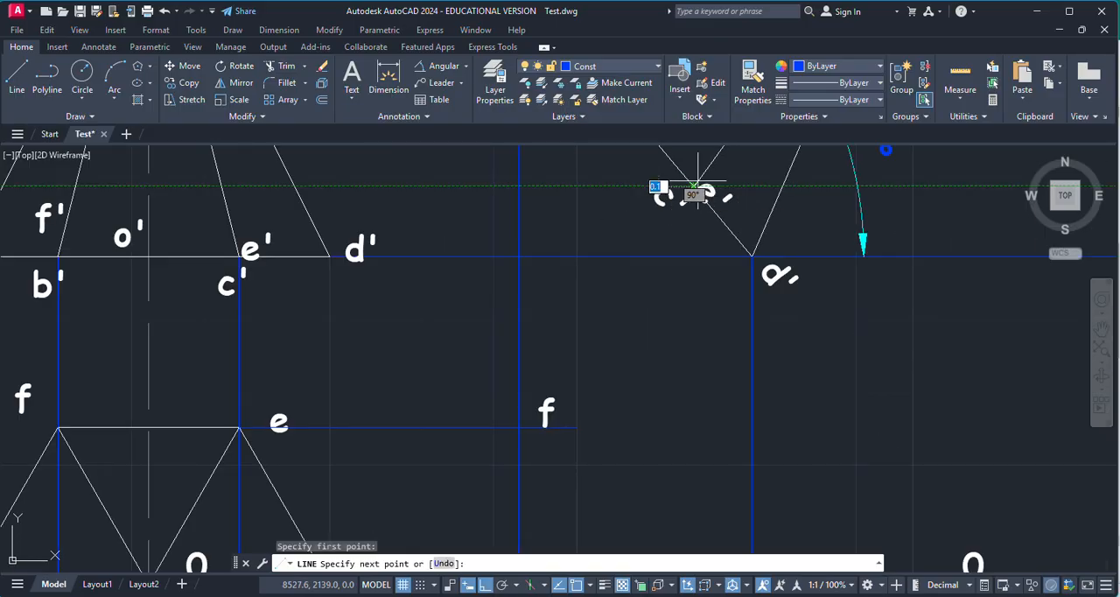
{"action": "key", "text": "Return"}
Step: Extend the horizontal projector through corner c to meet the vertical projector from c'
{"action": "scroll", "coordinate": [667, 418], "scroll_direction": "up", "scroll_amount": 6}
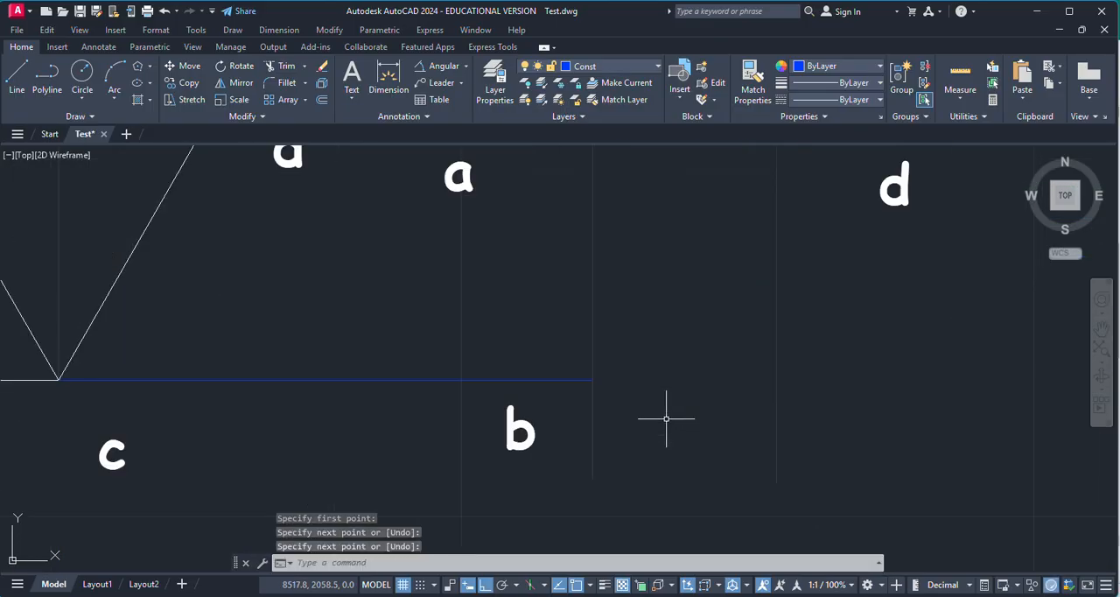
{"action": "scroll", "coordinate": [665, 424], "scroll_direction": "down", "scroll_amount": 4}
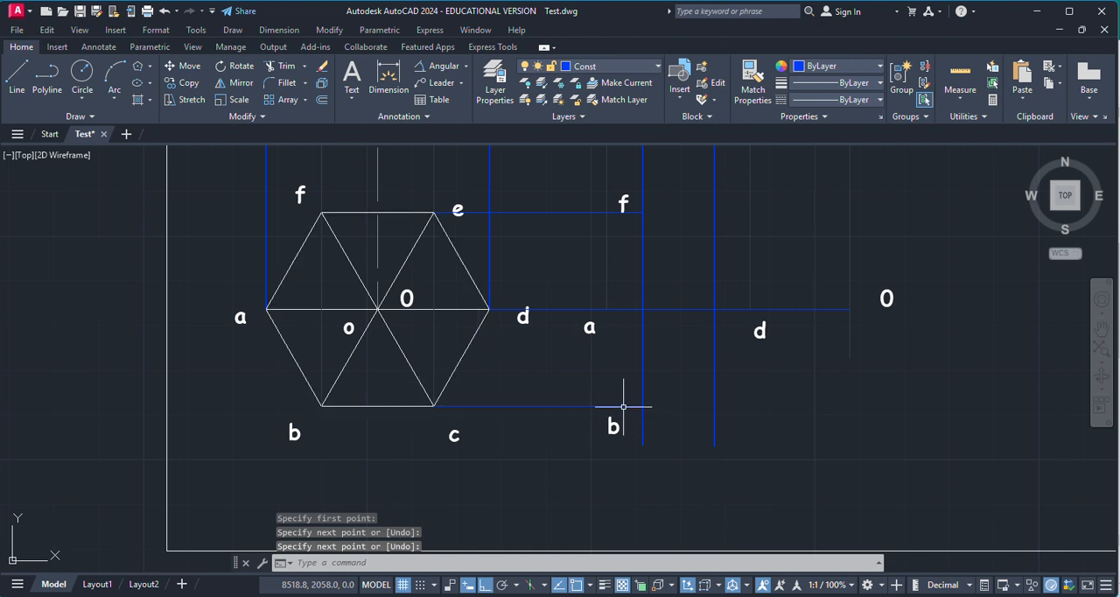
{"action": "left_click", "coordinate": [306, 67]}
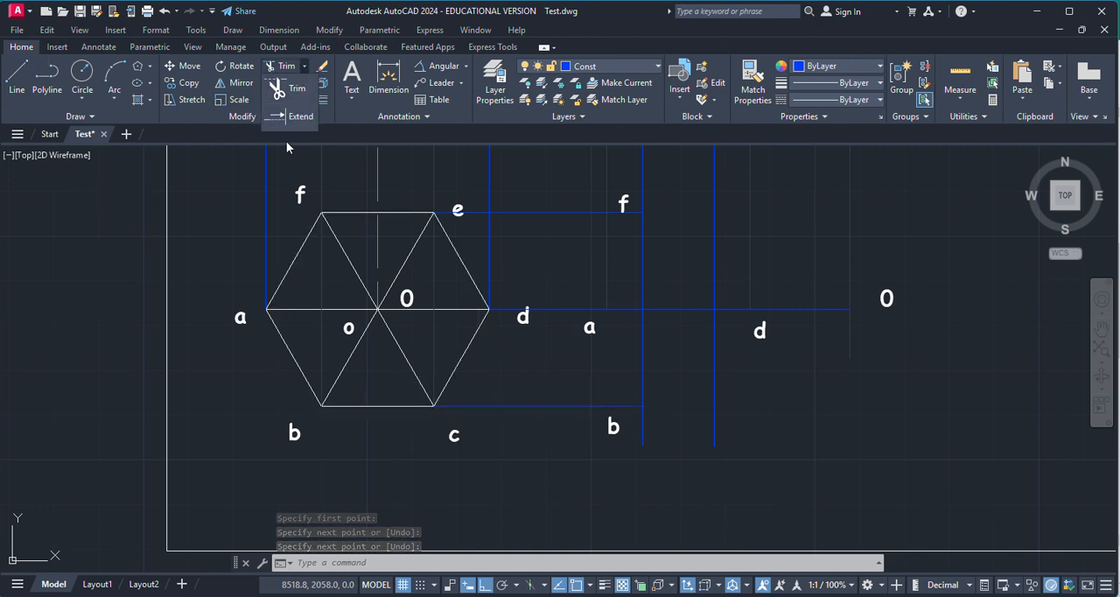
{"action": "left_click", "coordinate": [296, 116]}
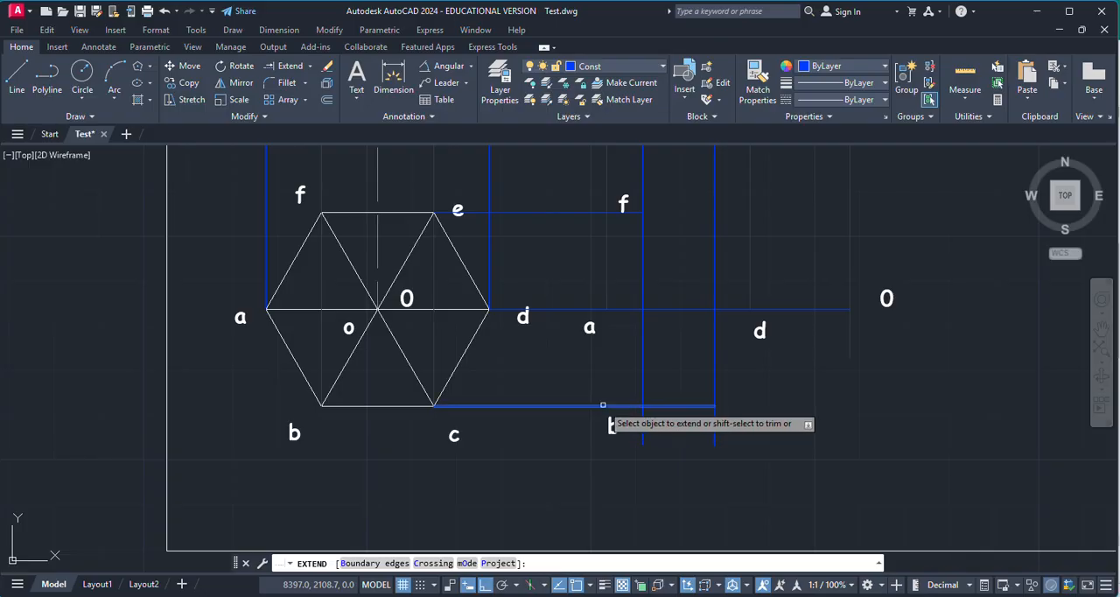
{"action": "left_click", "coordinate": [612, 408]}
{"action": "key", "text": "Escape"}
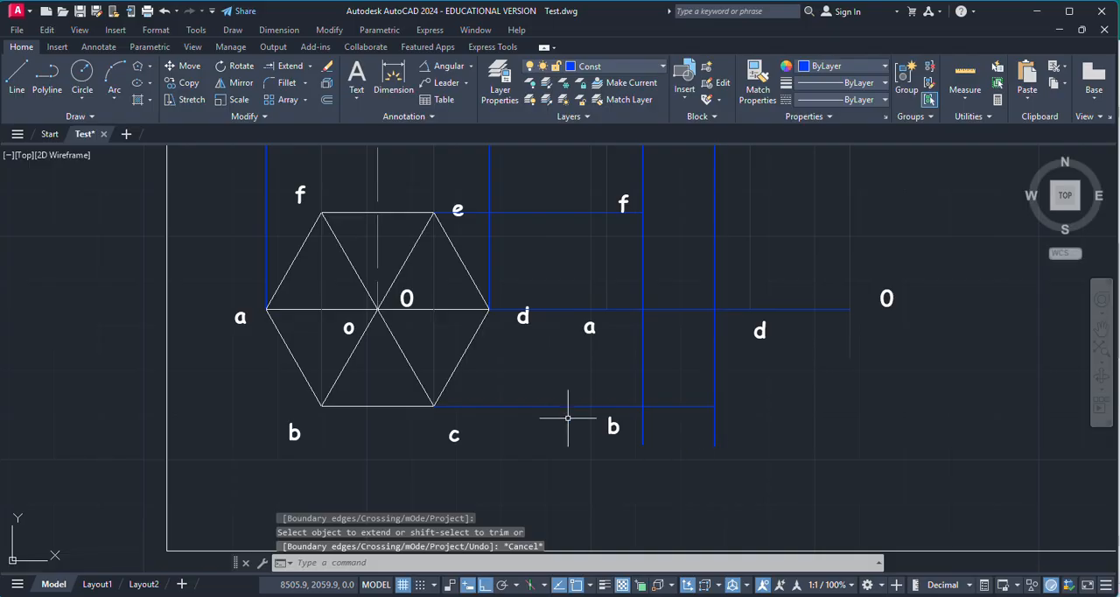
Step: Copy the label c from the first top view to the intersection of the extended horizontal projector and the c' projector
{"action": "left_click", "coordinate": [453, 432]}
{"action": "key", "text": "ctrl+c"}
{"action": "key", "text": "ctrl+v"}
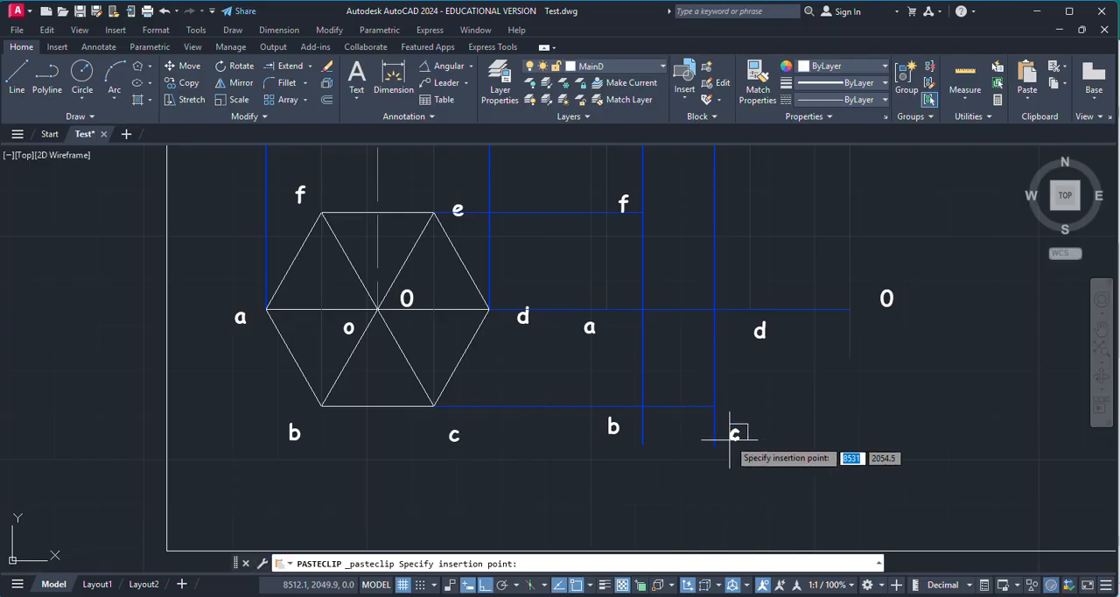
{"action": "left_click", "coordinate": [726, 431]}
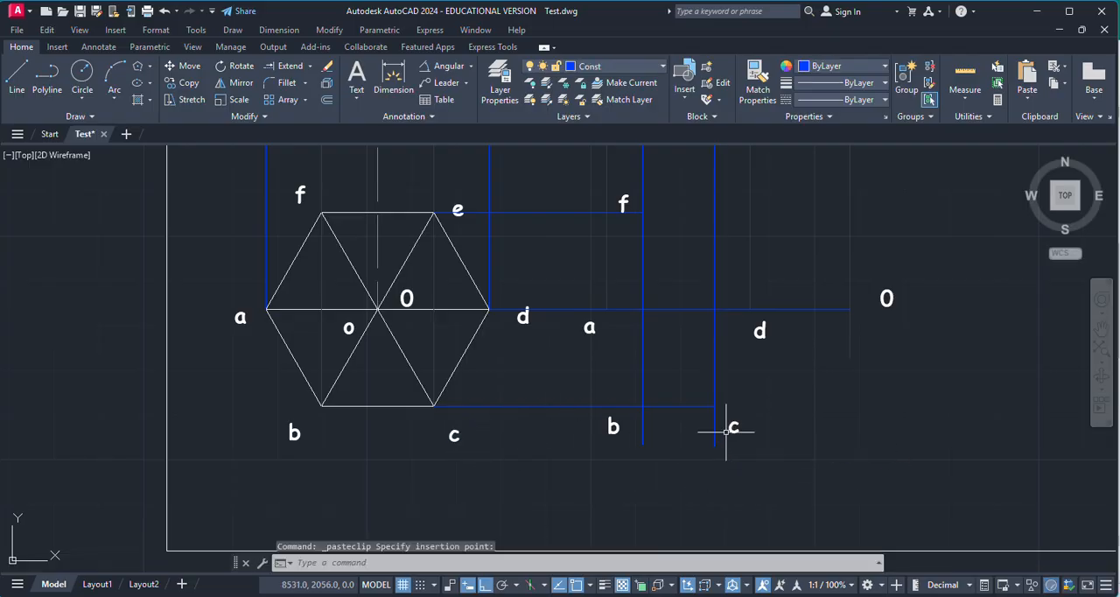
Step: Extend the horizontal projector through corner e to meet the vertical projector from e'
{"action": "left_click", "coordinate": [289, 66]}
{"action": "scroll", "coordinate": [632, 303], "scroll_direction": "down", "scroll_amount": 5}
{"action": "scroll", "coordinate": [641, 242], "scroll_direction": "up", "scroll_amount": 7}
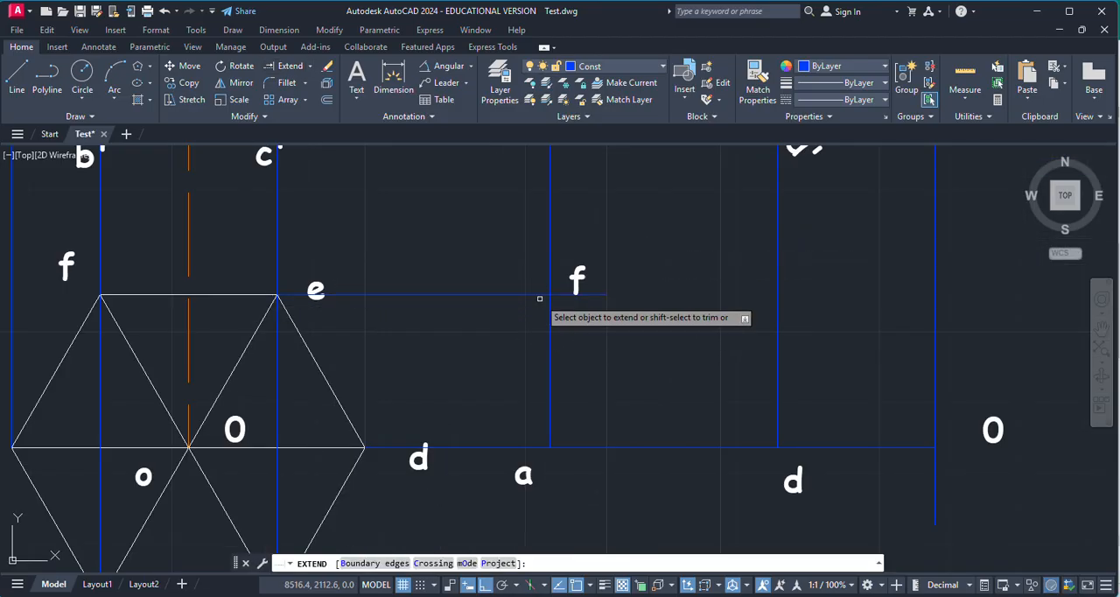
{"action": "scroll", "coordinate": [591, 298], "scroll_direction": "up", "scroll_amount": 5}
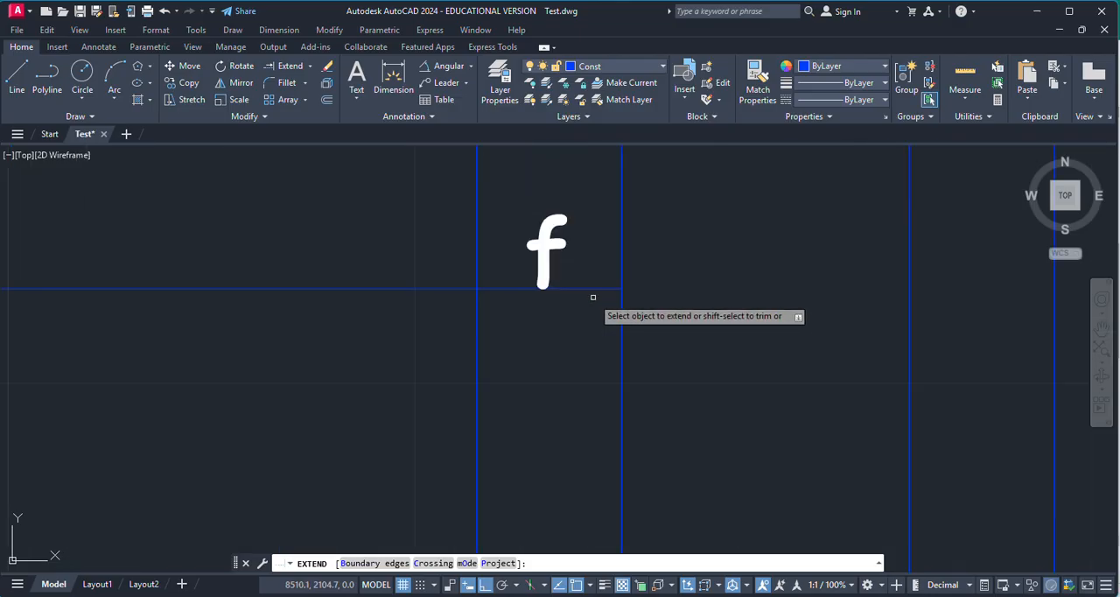
{"action": "left_click", "coordinate": [612, 289]}
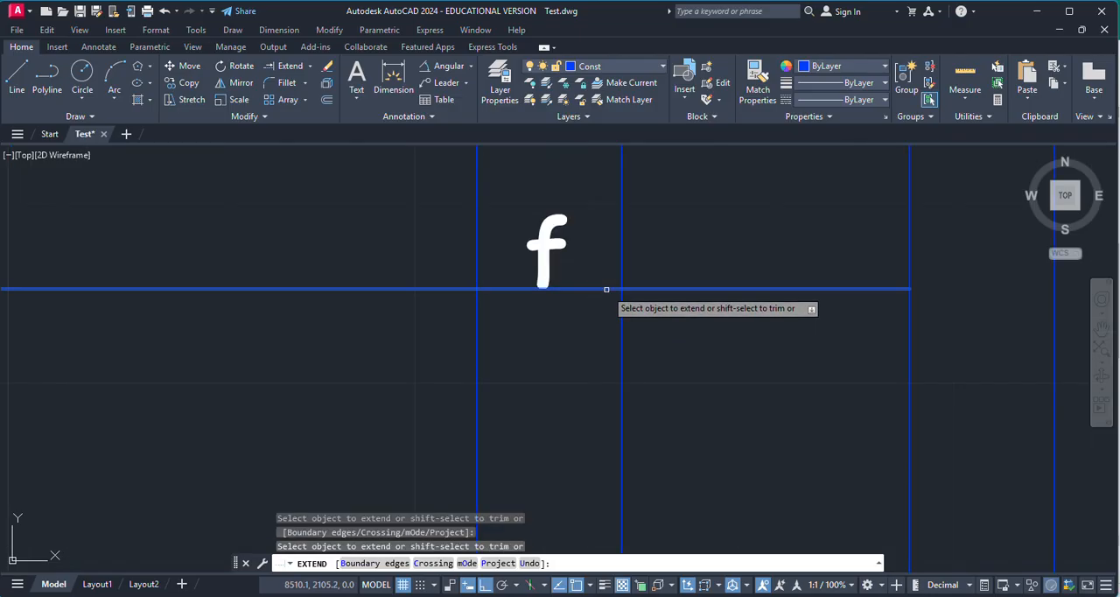
{"action": "scroll", "coordinate": [606, 289], "scroll_direction": "down", "scroll_amount": 5}
{"action": "key", "text": "Escape"}
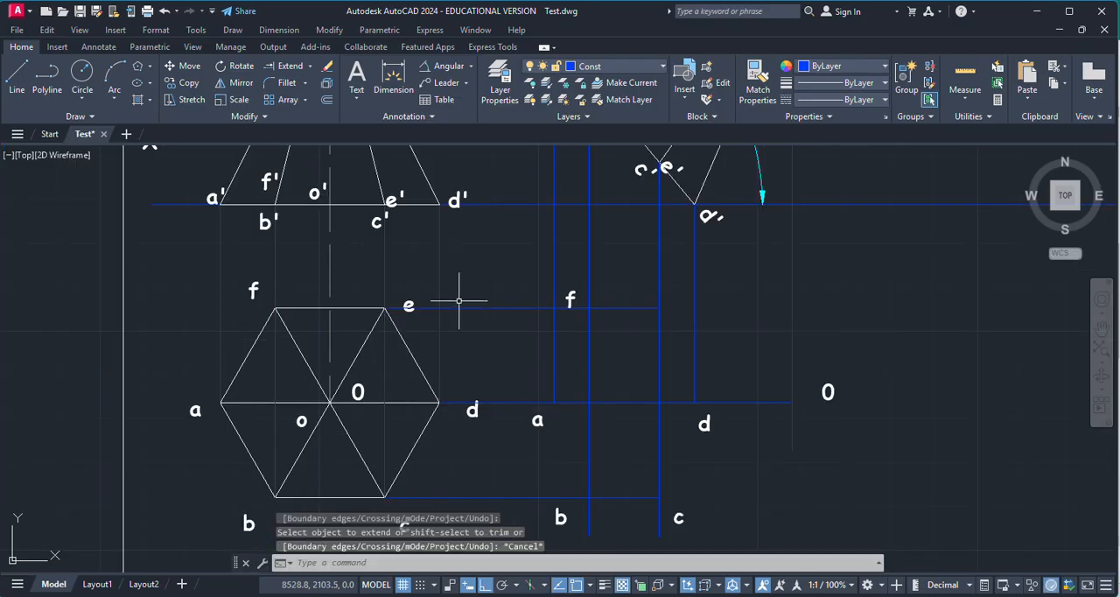
Step: Copy the label e from the first top view to the intersection of its horizontal projector and the e' projector
{"action": "left_click", "coordinate": [407, 305]}
{"action": "key", "text": "ctrl+c"}
{"action": "key", "text": "ctrl+v"}
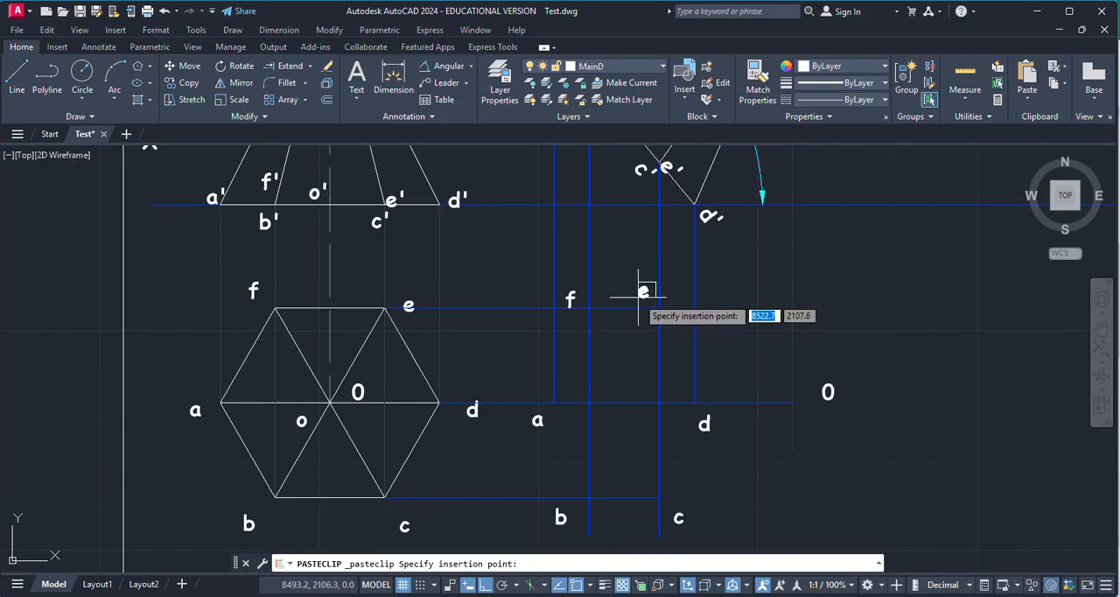
{"action": "left_click", "coordinate": [638, 296]}
Step: Try to outline the tilted base through a, b, c, d, e and f in the second top view, and undo the outline
{"action": "left_click", "coordinate": [16, 81]}
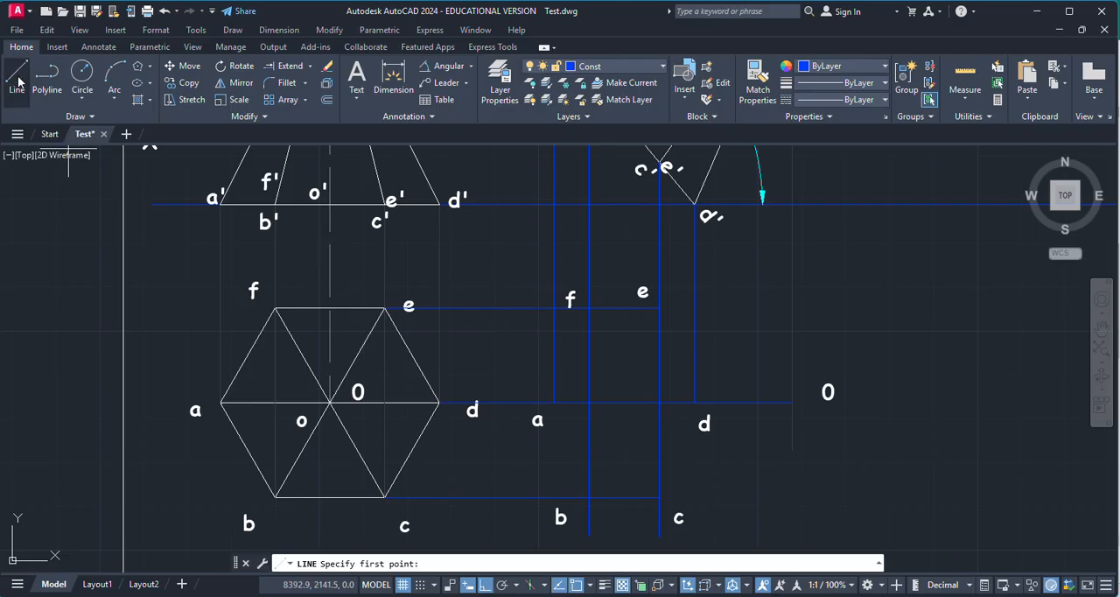
{"action": "scroll", "coordinate": [559, 393], "scroll_direction": "up", "scroll_amount": 4}
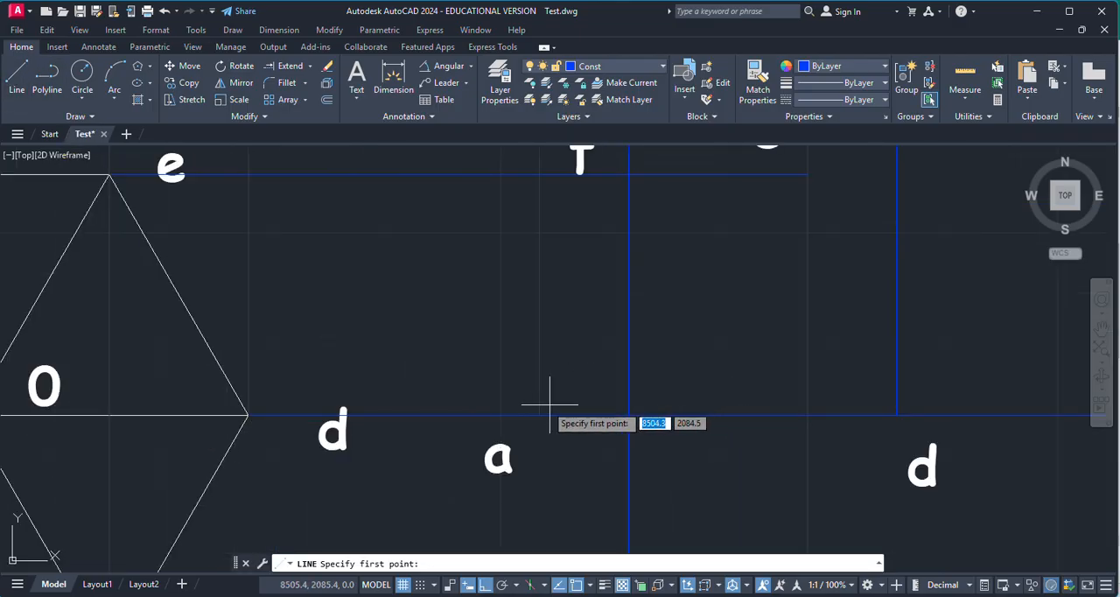
{"action": "left_click", "coordinate": [532, 412]}
{"action": "scroll", "coordinate": [585, 353], "scroll_direction": "down", "scroll_amount": 2}
{"action": "scroll", "coordinate": [584, 353], "scroll_direction": "down", "scroll_amount": 2}
{"action": "left_click", "coordinate": [600, 471]}
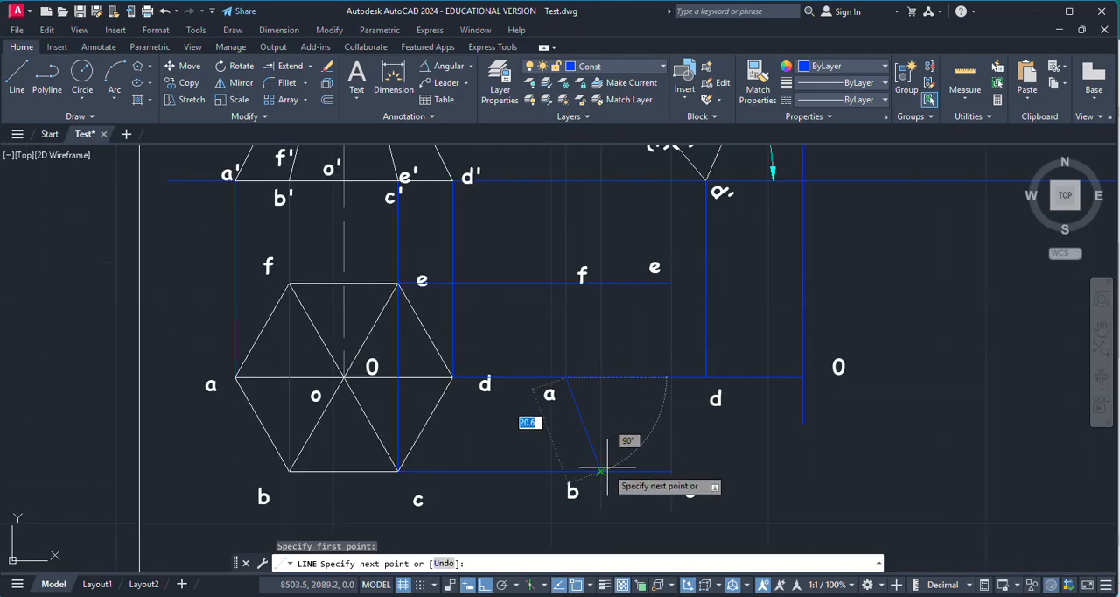
{"action": "left_click", "coordinate": [669, 471]}
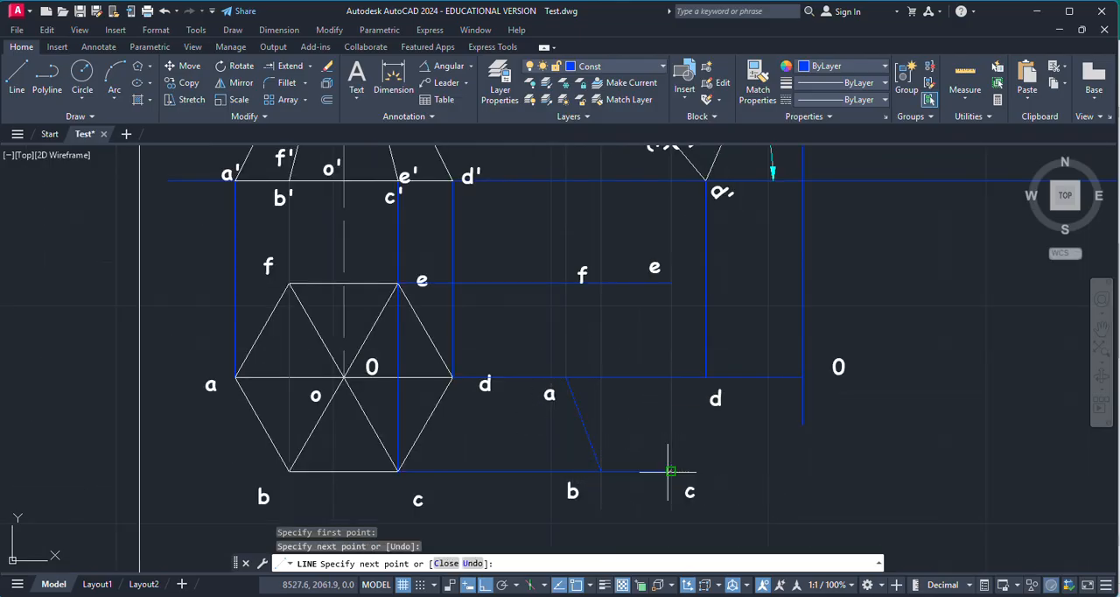
{"action": "scroll", "coordinate": [699, 391], "scroll_direction": "up", "scroll_amount": 4}
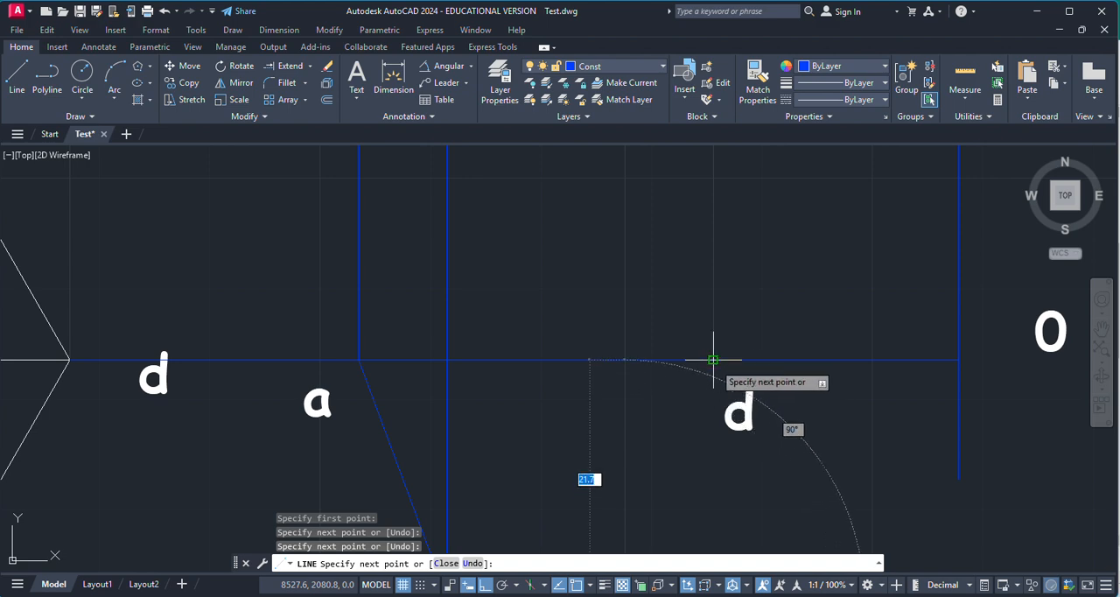
{"action": "left_click", "coordinate": [719, 370]}
{"action": "scroll", "coordinate": [687, 406], "scroll_direction": "down", "scroll_amount": 6}
{"action": "scroll", "coordinate": [674, 366], "scroll_direction": "up", "scroll_amount": 5}
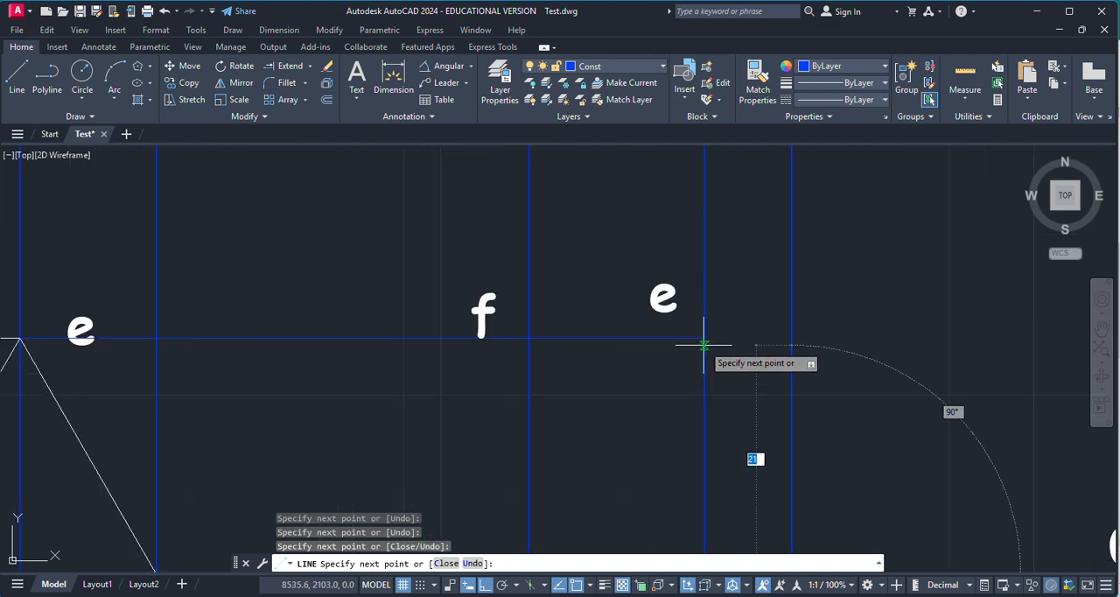
{"action": "scroll", "coordinate": [532, 334], "scroll_direction": "down", "scroll_amount": 4}
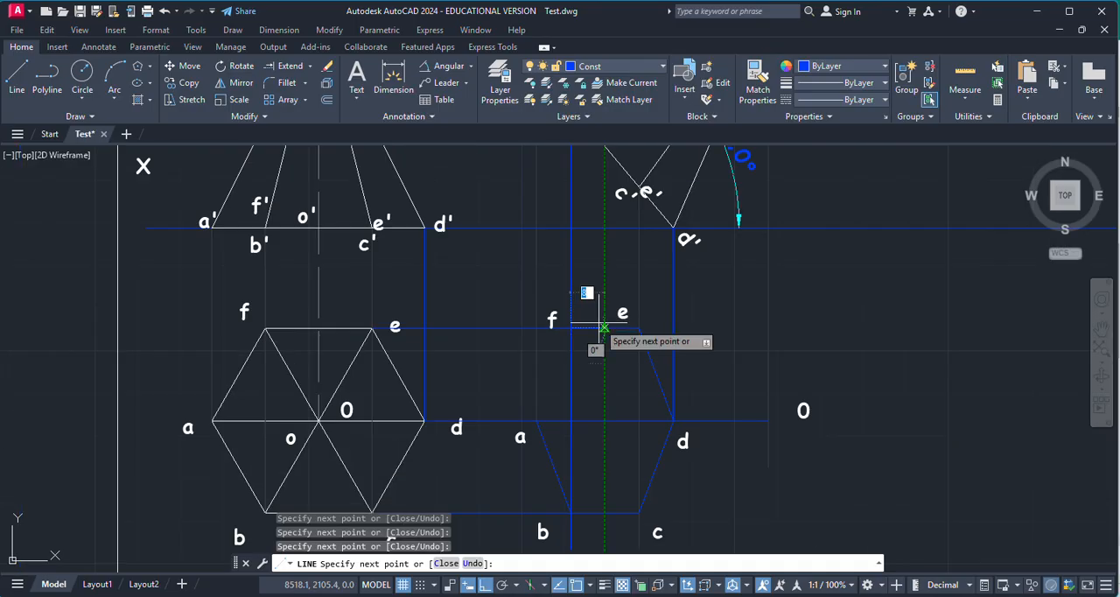
{"action": "scroll", "coordinate": [549, 341], "scroll_direction": "up", "scroll_amount": 2}
{"action": "scroll", "coordinate": [536, 328], "scroll_direction": "up", "scroll_amount": 5}
{"action": "key", "text": "Escape"}
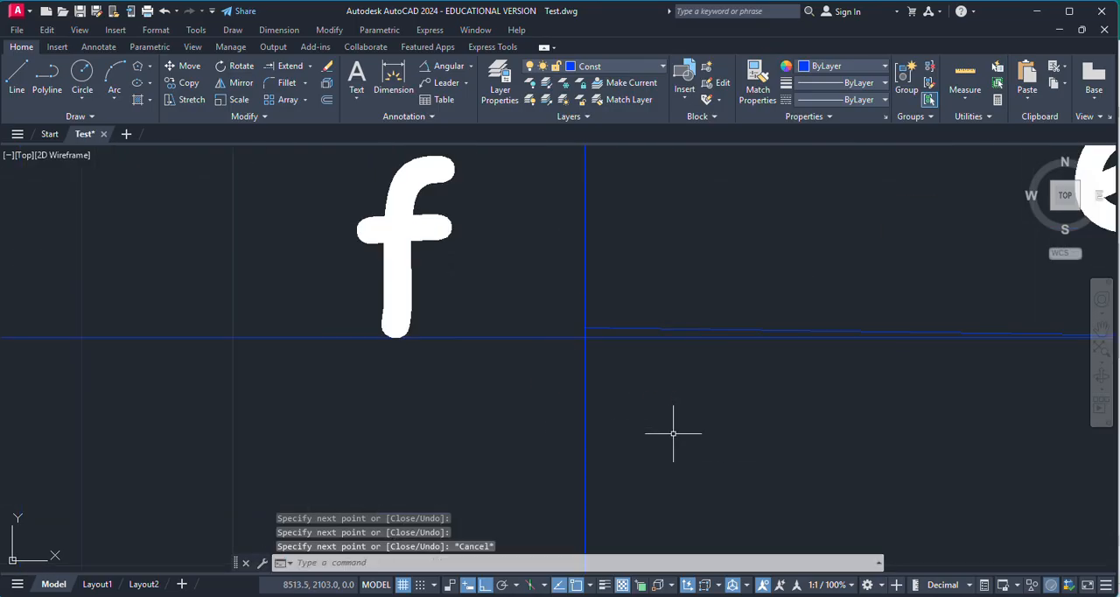
{"action": "key", "text": "ctrl+z"}
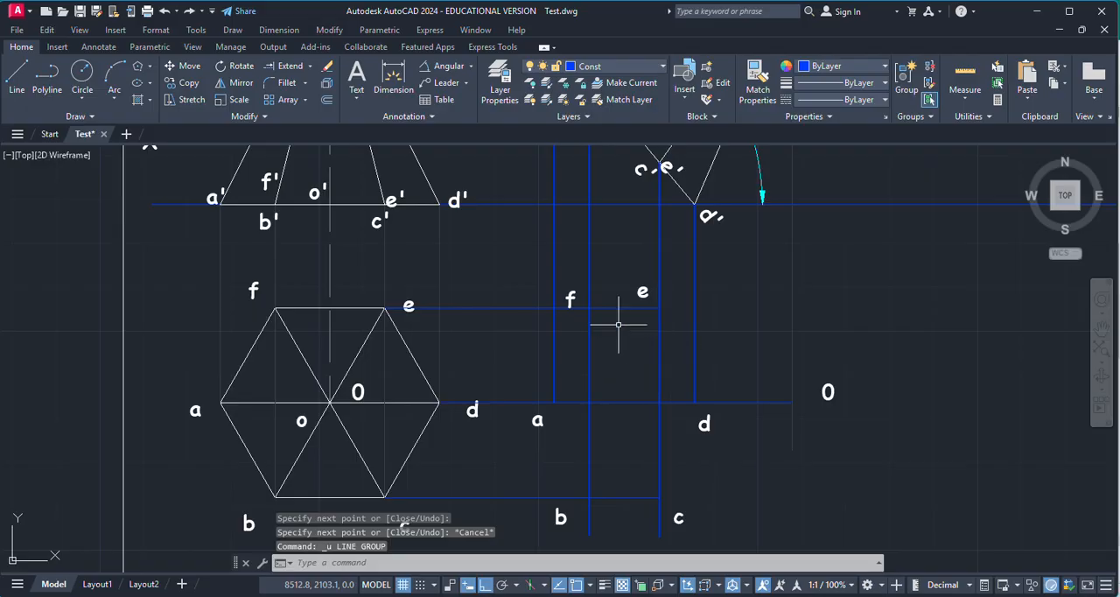
Step: Draw the base edges a-b and b-c in the second top view with Line, through the projector intersections
{"action": "left_click", "coordinate": [17, 77]}
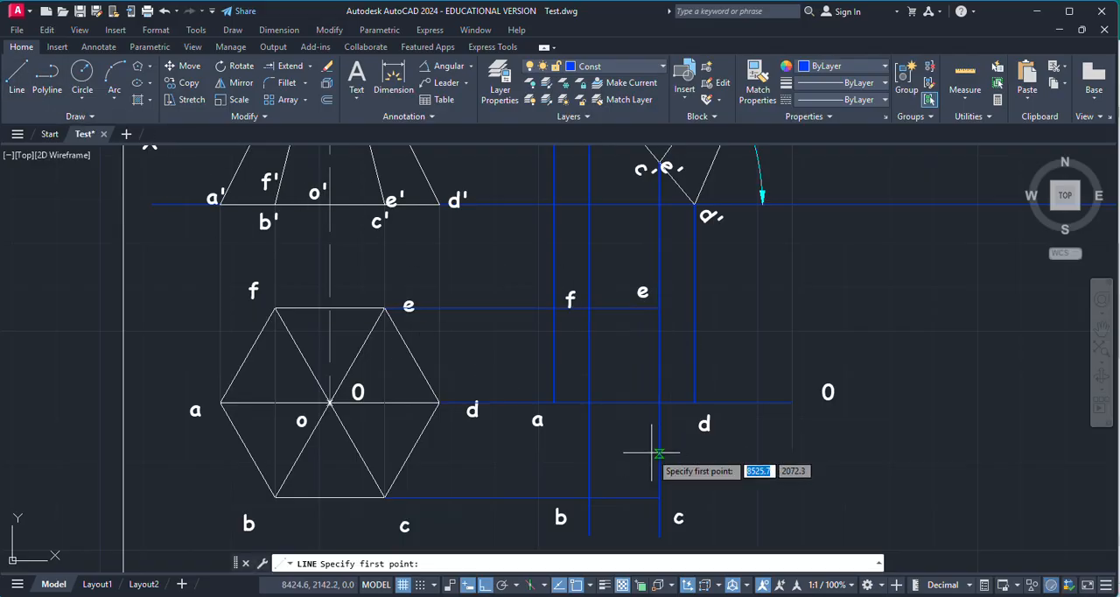
{"action": "scroll", "coordinate": [568, 412], "scroll_direction": "up", "scroll_amount": 5}
{"action": "left_click", "coordinate": [544, 344]}
{"action": "scroll", "coordinate": [705, 350], "scroll_direction": "down", "scroll_amount": 5}
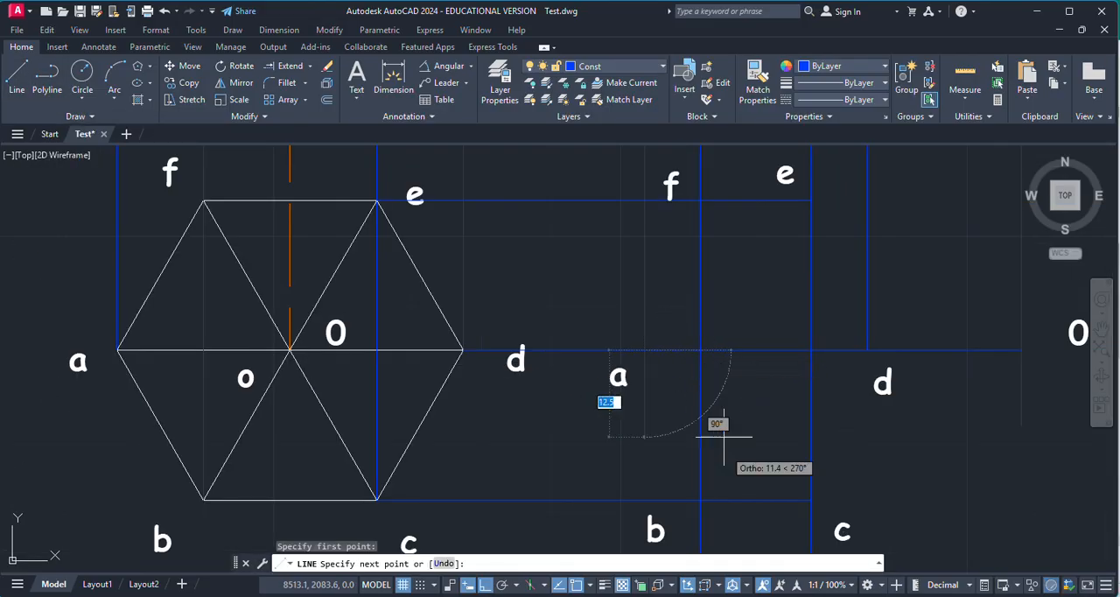
{"action": "scroll", "coordinate": [630, 398], "scroll_direction": "up", "scroll_amount": 6}
{"action": "left_click", "coordinate": [520, 415]}
{"action": "scroll", "coordinate": [670, 389], "scroll_direction": "down", "scroll_amount": 3}
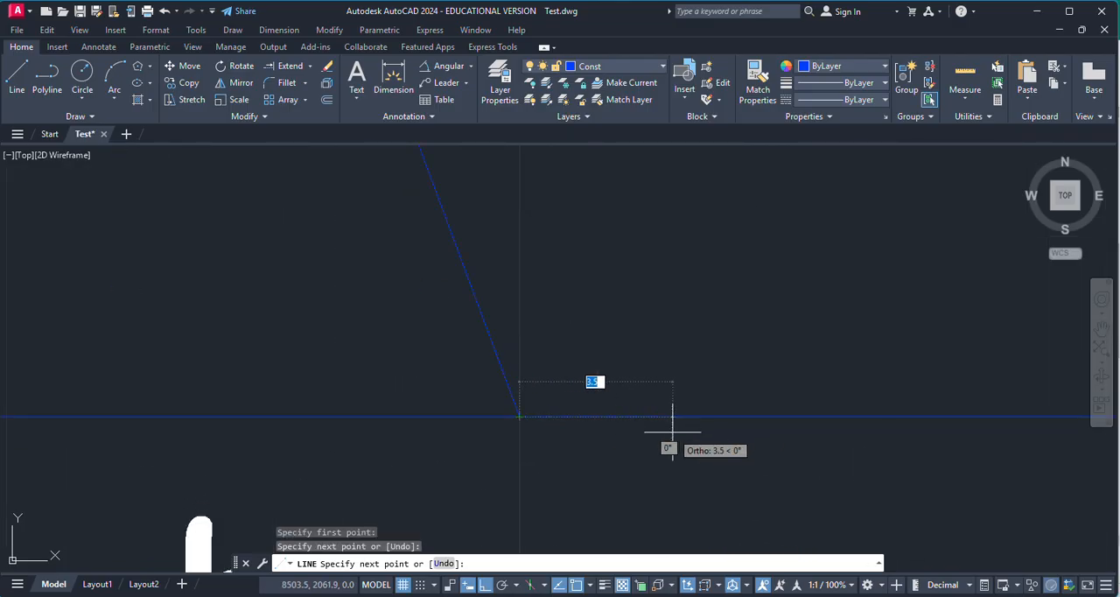
{"action": "left_click", "coordinate": [746, 441]}
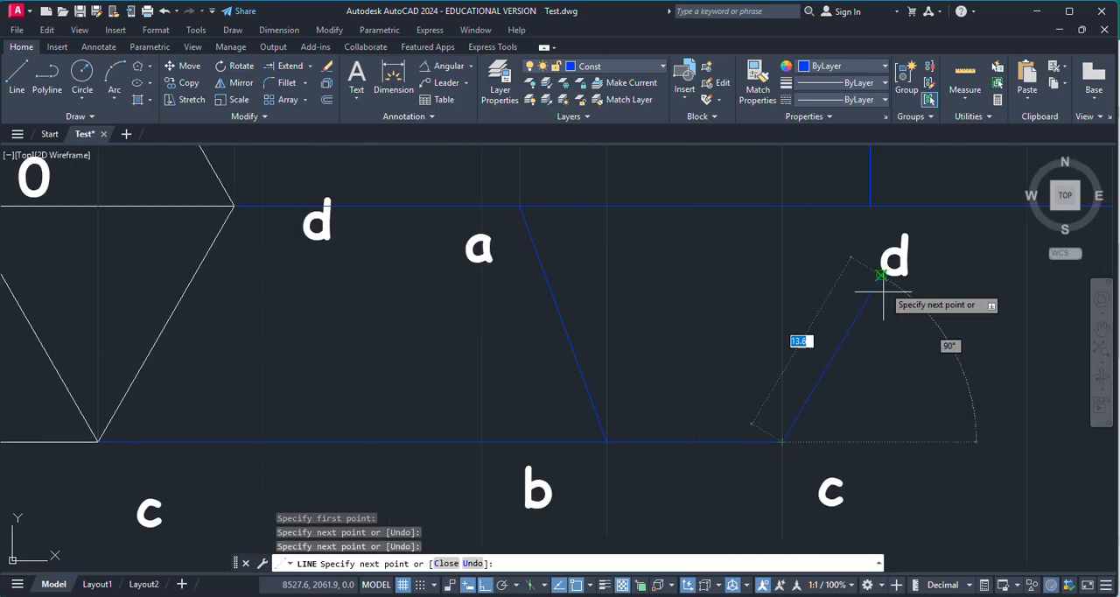
Step: Continue the base outline from c to d and on to e, redoing the misplaced point at d on the projector intersection
{"action": "scroll", "coordinate": [870, 192], "scroll_direction": "up", "scroll_amount": 8}
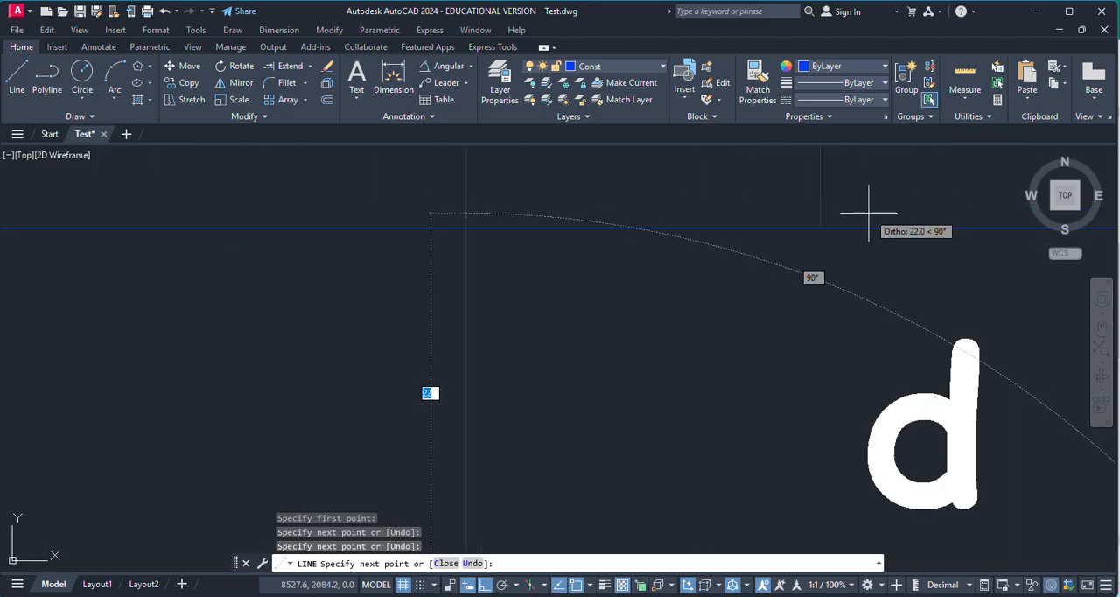
{"action": "key", "text": "ctrl+z"}
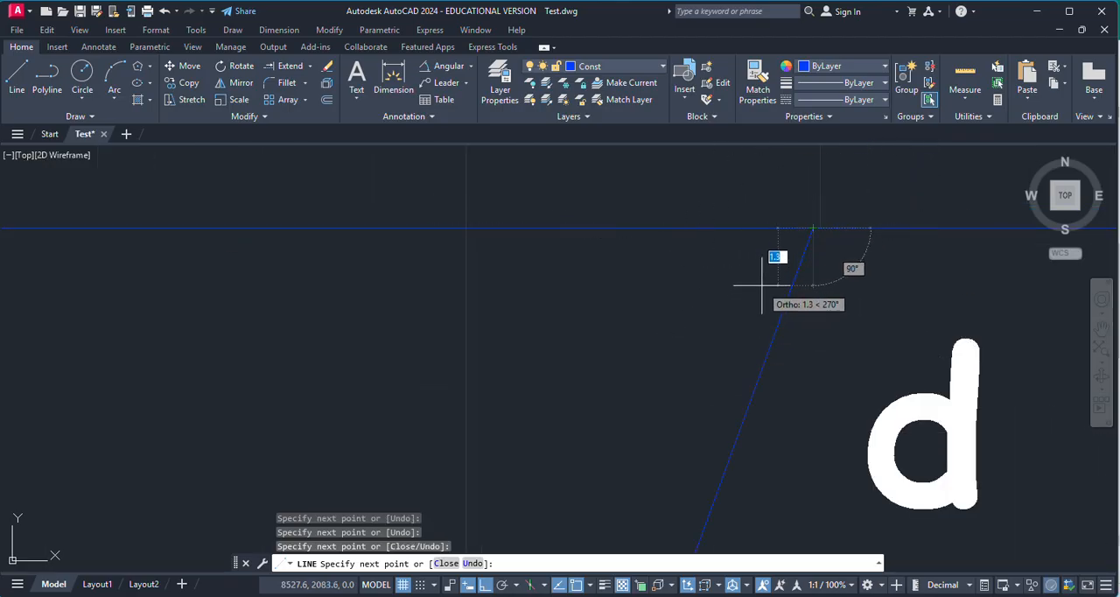
{"action": "left_click", "coordinate": [823, 229]}
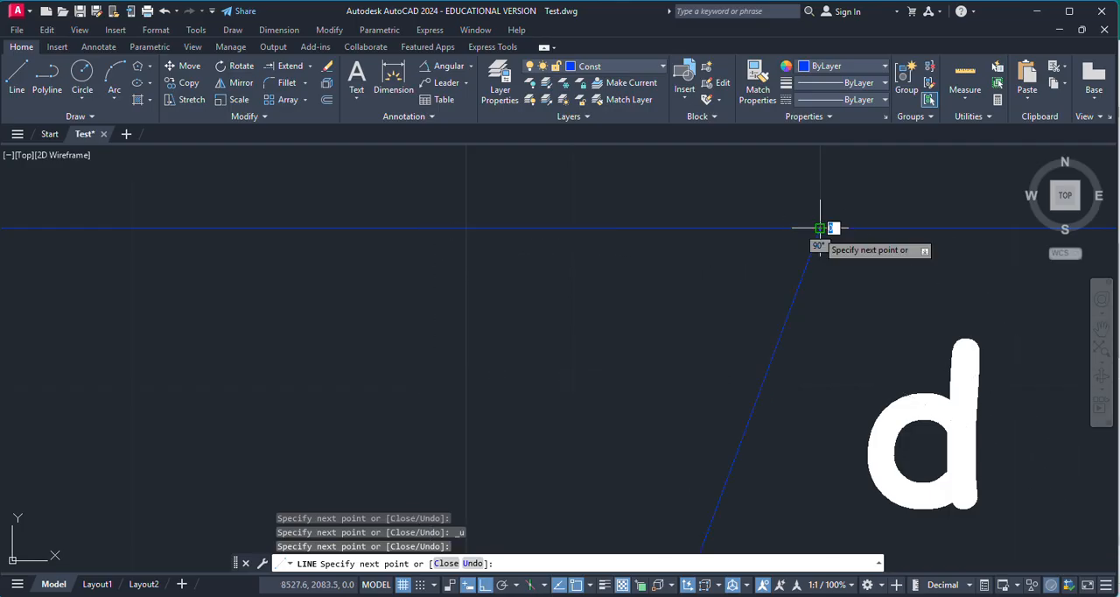
{"action": "scroll", "coordinate": [754, 378], "scroll_direction": "down", "scroll_amount": 2}
{"action": "scroll", "coordinate": [754, 378], "scroll_direction": "down", "scroll_amount": 4}
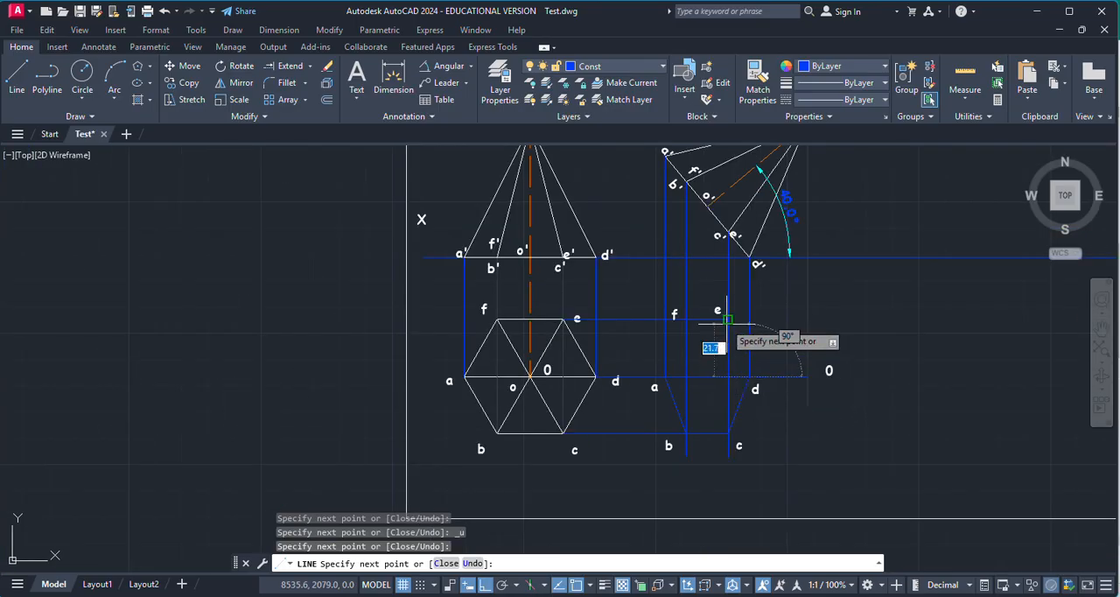
{"action": "scroll", "coordinate": [713, 313], "scroll_direction": "up", "scroll_amount": 6}
{"action": "left_click", "coordinate": [708, 267]}
{"action": "scroll", "coordinate": [802, 327], "scroll_direction": "down", "scroll_amount": 3}
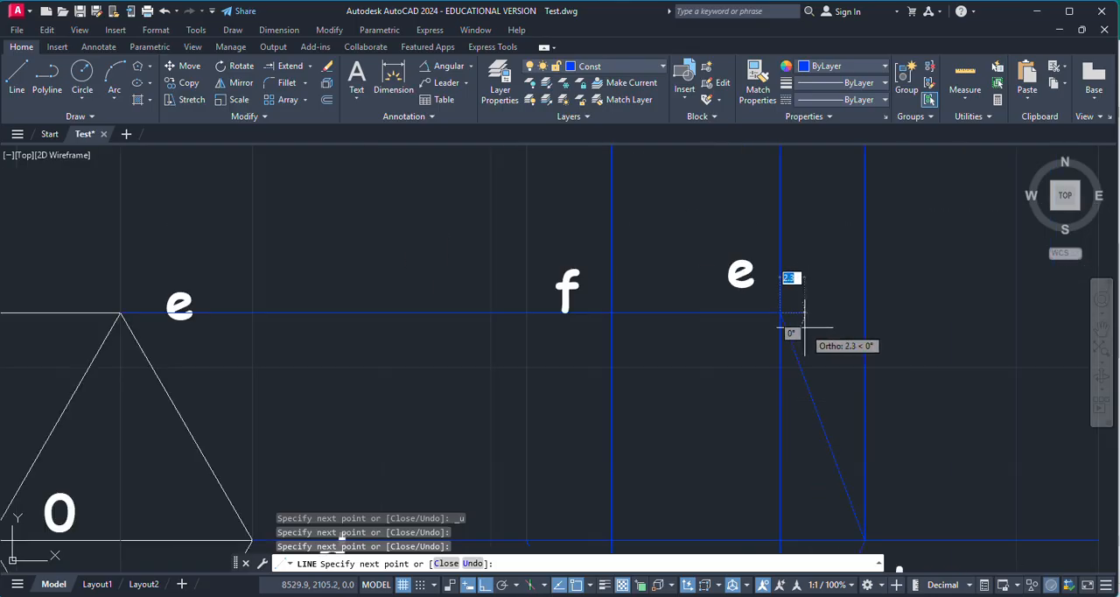
Step: Complete the base outline with edges from e to f and from f back to a, and end the line
{"action": "scroll", "coordinate": [612, 322], "scroll_direction": "up", "scroll_amount": 3}
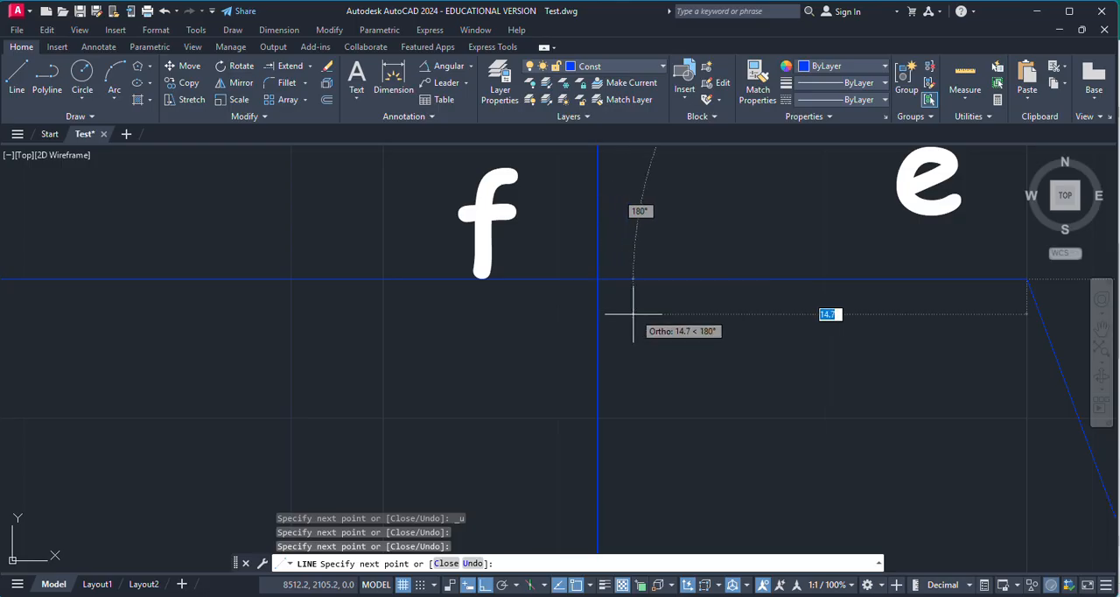
{"action": "scroll", "coordinate": [642, 307], "scroll_direction": "up", "scroll_amount": 5}
{"action": "scroll", "coordinate": [691, 368], "scroll_direction": "down", "scroll_amount": 3}
{"action": "scroll", "coordinate": [679, 324], "scroll_direction": "up", "scroll_amount": 3}
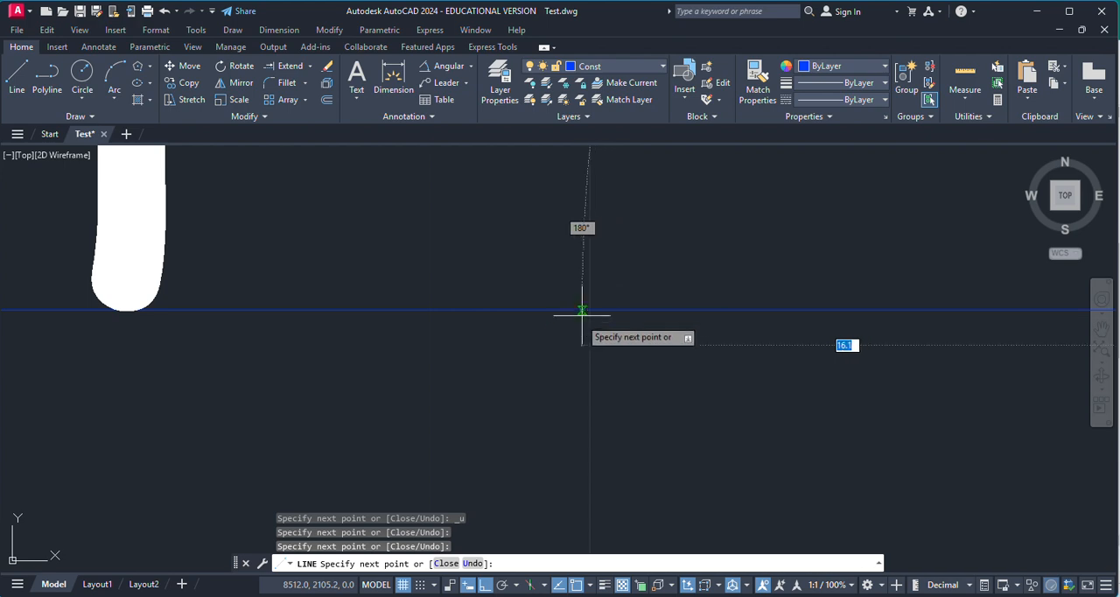
{"action": "scroll", "coordinate": [734, 317], "scroll_direction": "down", "scroll_amount": 4}
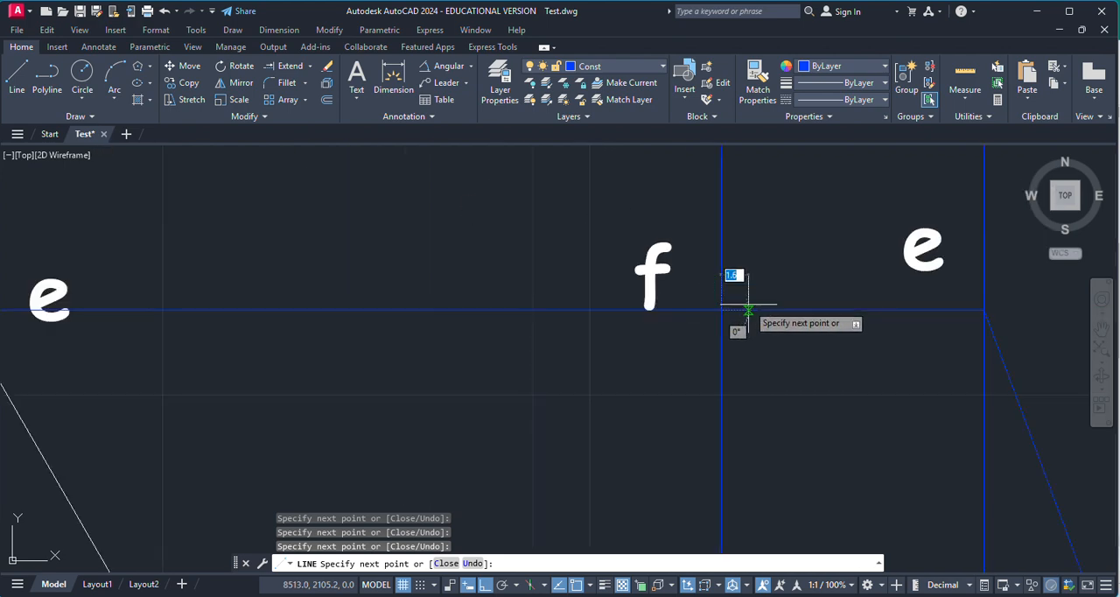
{"action": "scroll", "coordinate": [712, 440], "scroll_direction": "up", "scroll_amount": 4}
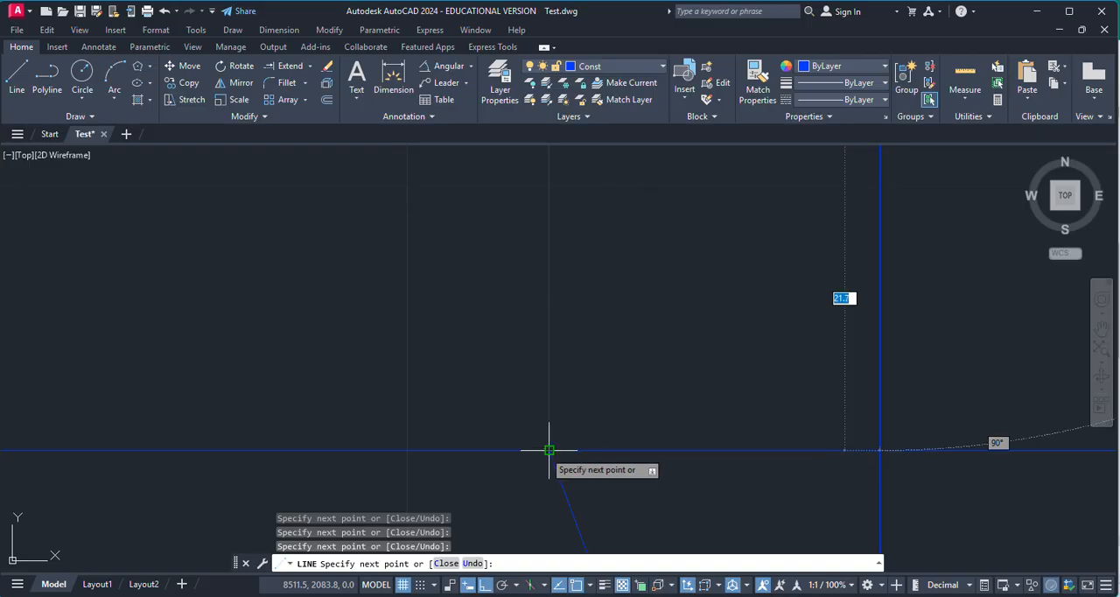
{"action": "key", "text": "Escape"}
{"action": "scroll", "coordinate": [764, 395], "scroll_direction": "down", "scroll_amount": 4}
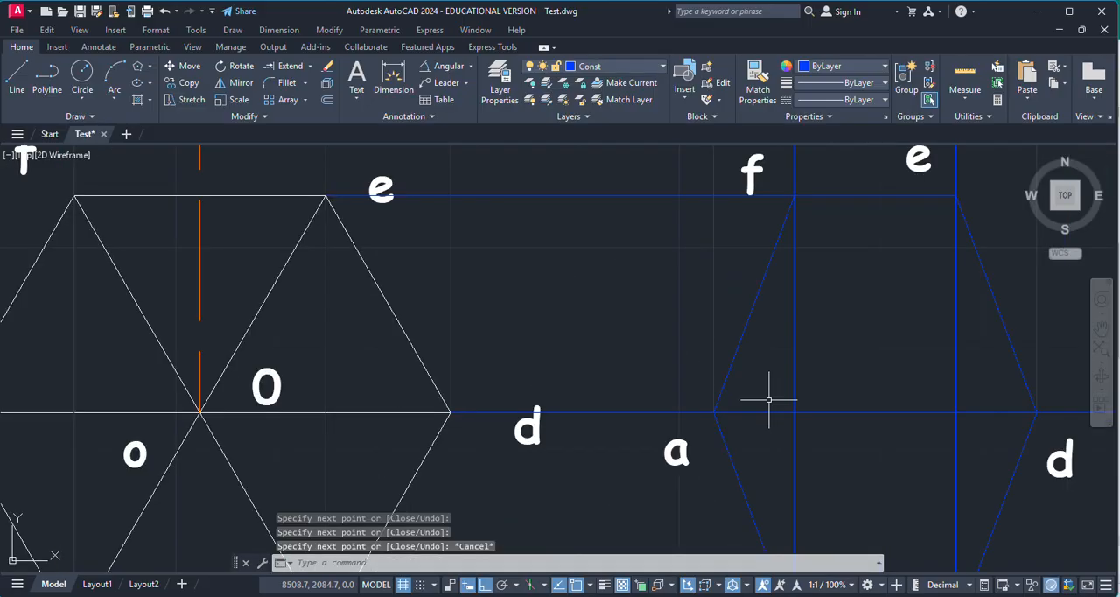
Step: Move all six base edges of the second top view to the MainD layer
{"action": "left_click", "coordinate": [856, 358]}
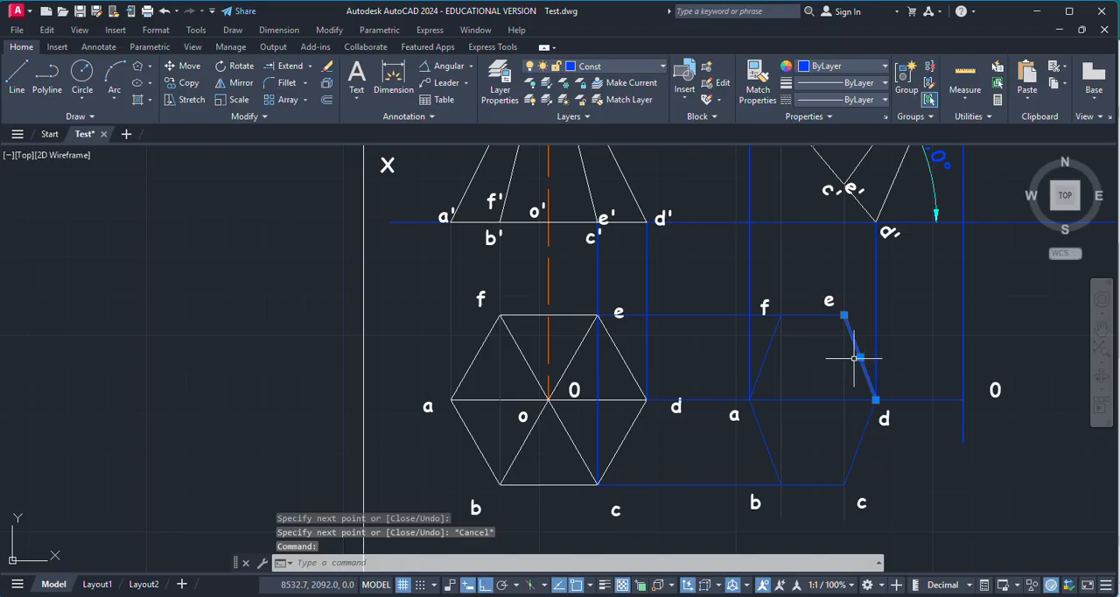
{"action": "left_click", "coordinate": [806, 315]}
{"action": "left_click", "coordinate": [760, 358]}
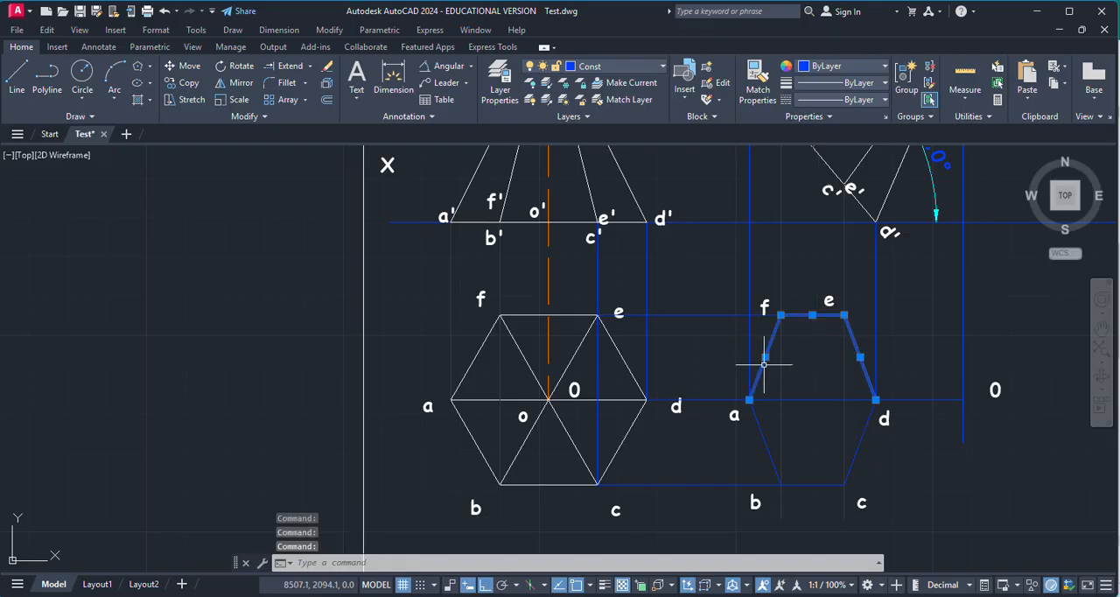
{"action": "left_click", "coordinate": [755, 440]}
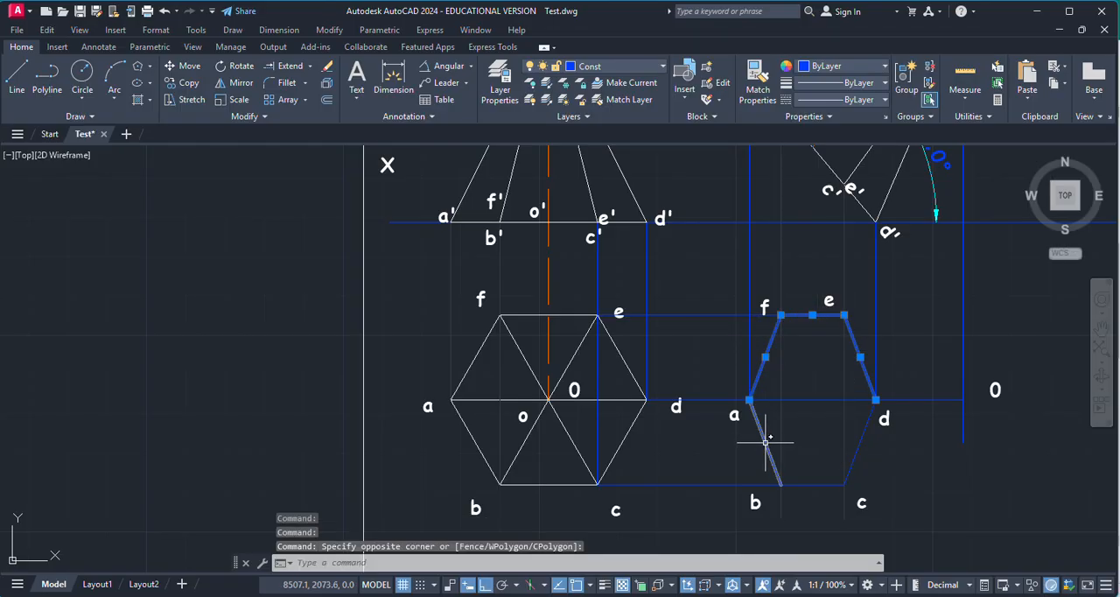
{"action": "left_click", "coordinate": [762, 445]}
{"action": "left_click", "coordinate": [818, 483]}
{"action": "left_click", "coordinate": [858, 449]}
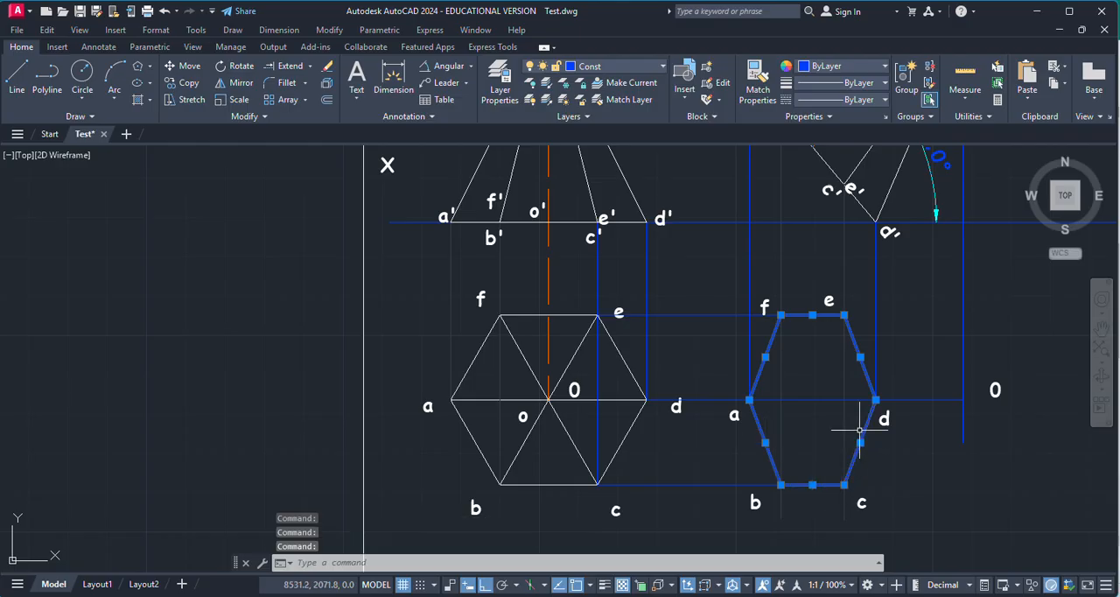
{"action": "left_click", "coordinate": [643, 69]}
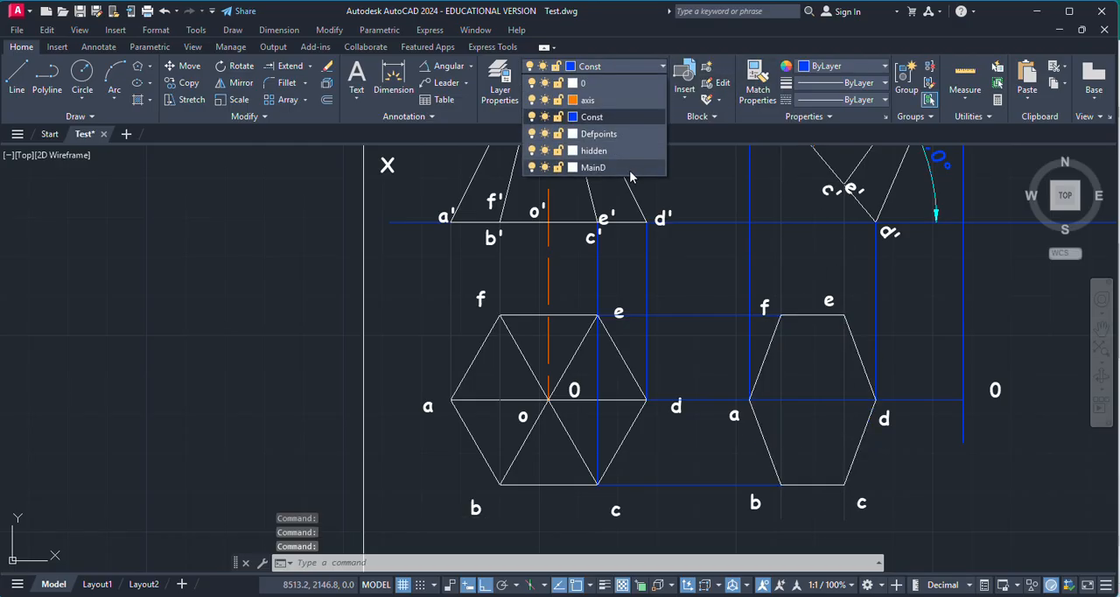
{"action": "left_click", "coordinate": [629, 169]}
{"action": "key", "text": "Escape"}
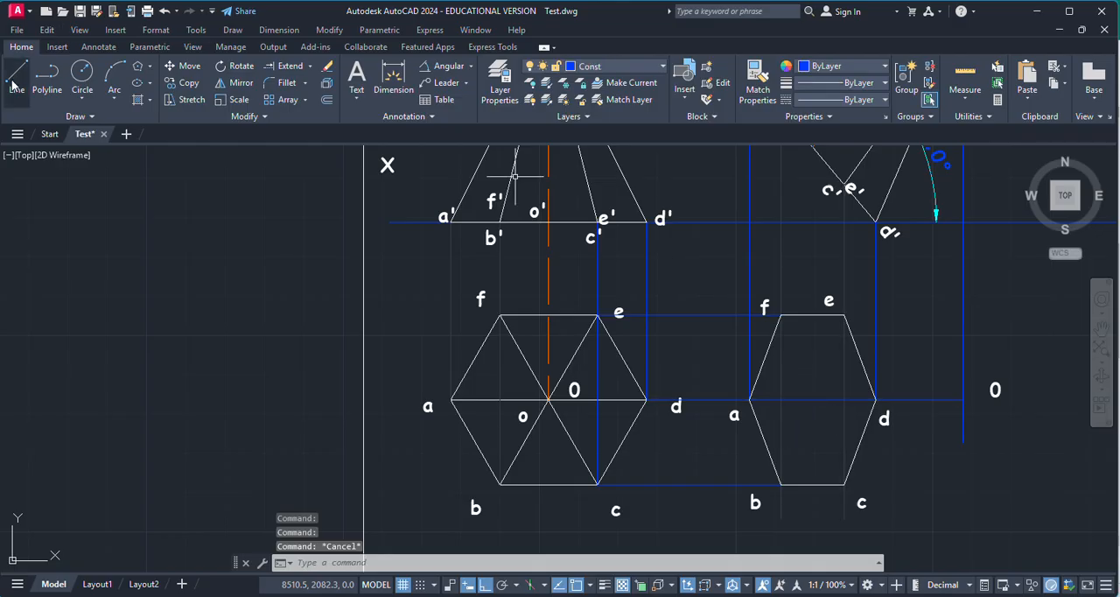
Step: Draw the slant edge from e to apex O in the second top view and move it to the MainD layer
{"action": "left_click", "coordinate": [13, 82]}
{"action": "left_click", "coordinate": [860, 357]}
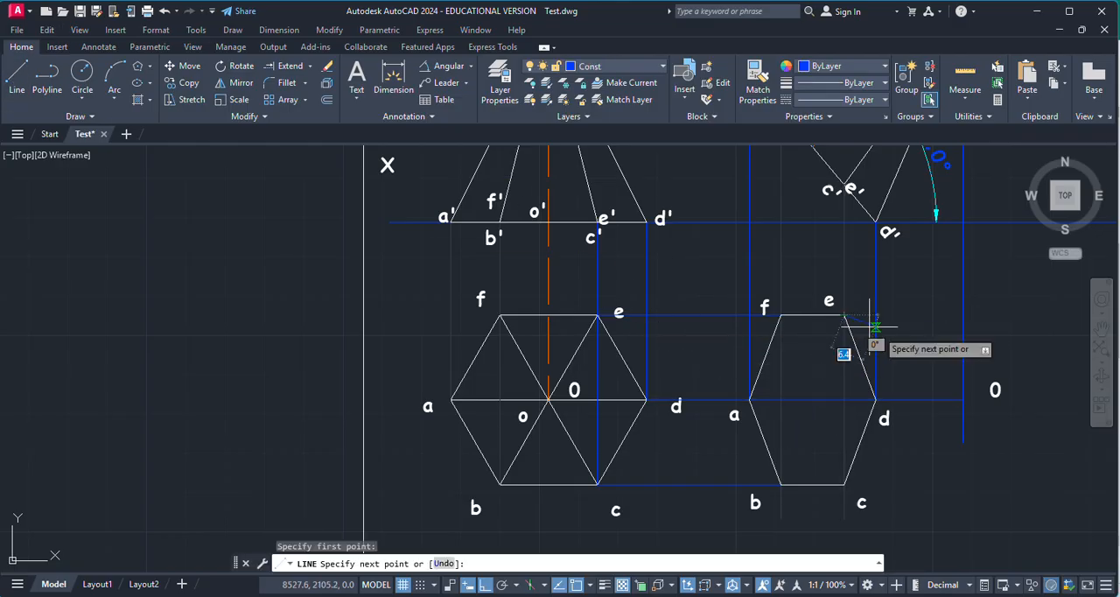
{"action": "left_click", "coordinate": [962, 399]}
{"action": "key", "text": "Escape"}
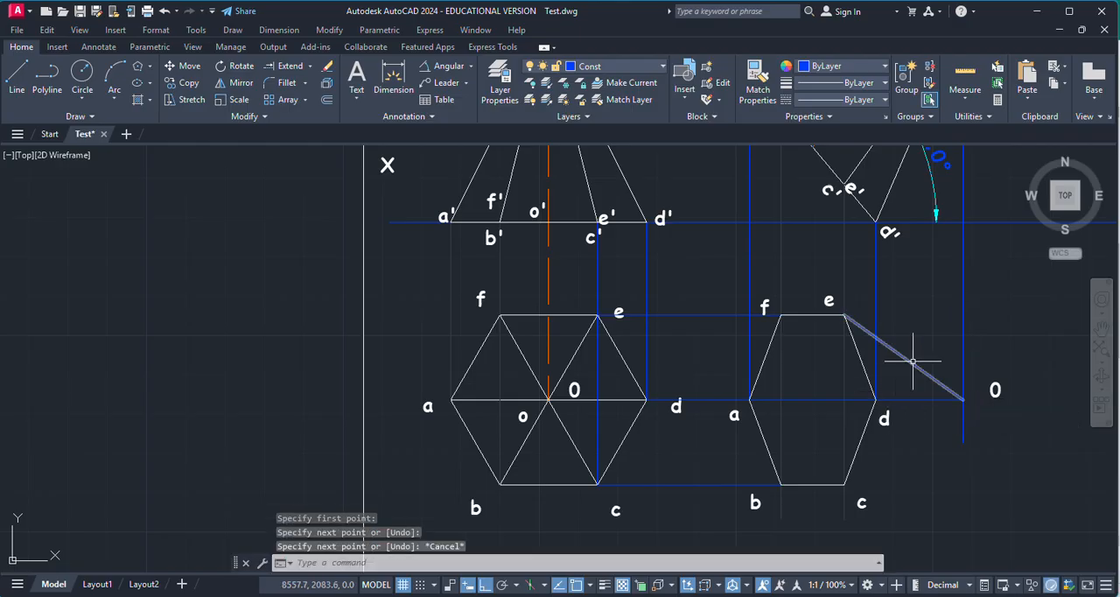
{"action": "left_click", "coordinate": [912, 360]}
{"action": "left_click", "coordinate": [647, 69]}
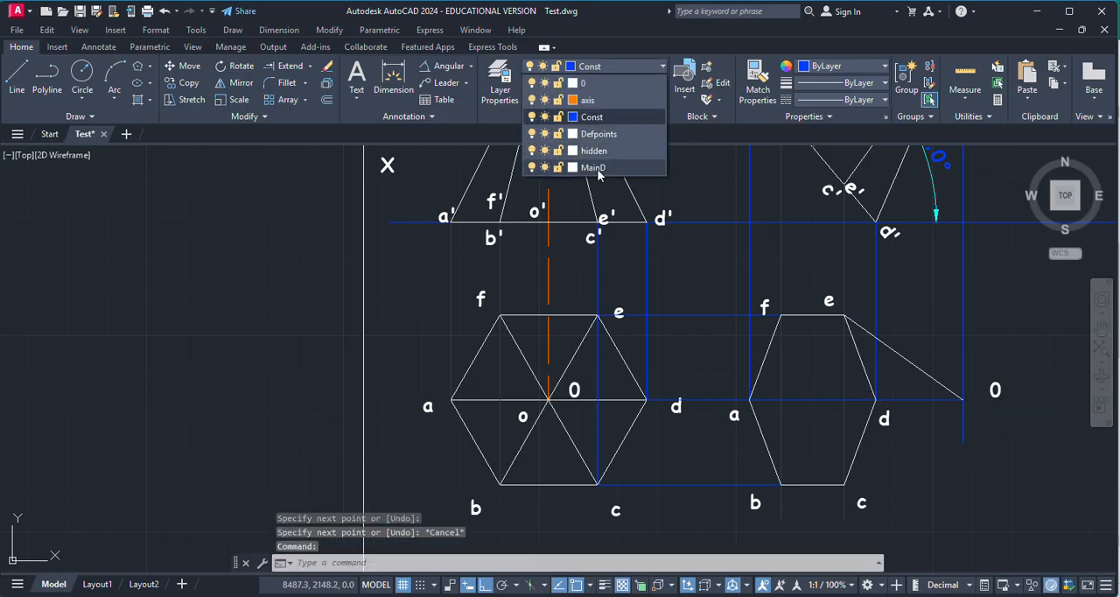
{"action": "key", "text": "Escape"}
Step: Erase the vertical and horizontal blue construction projectors running through the second top view and its apex O
{"action": "left_click", "coordinate": [838, 418]}
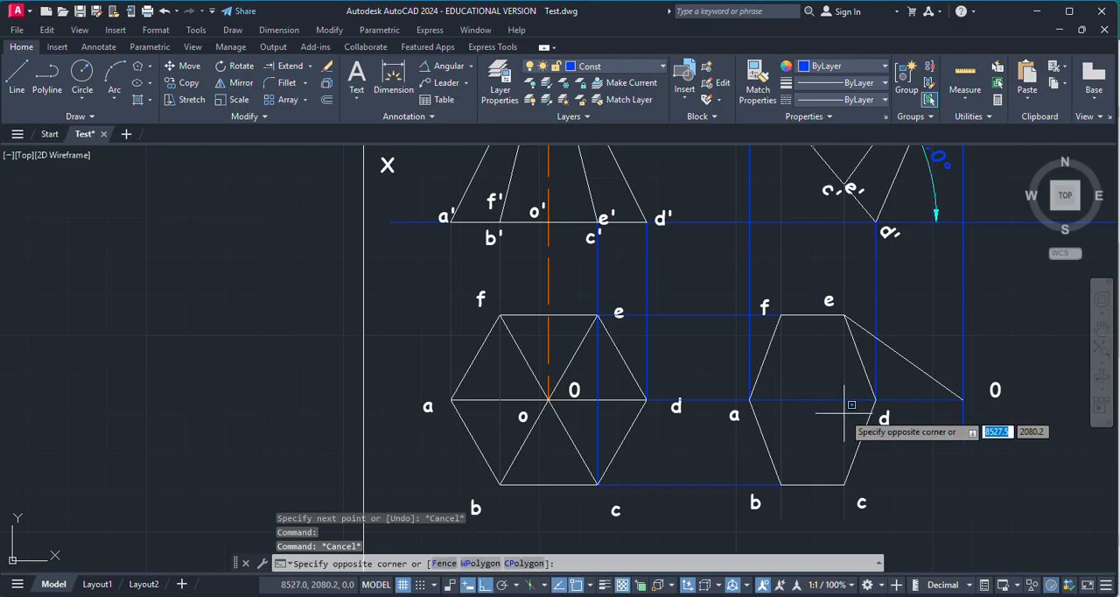
{"action": "left_click", "coordinate": [842, 428]}
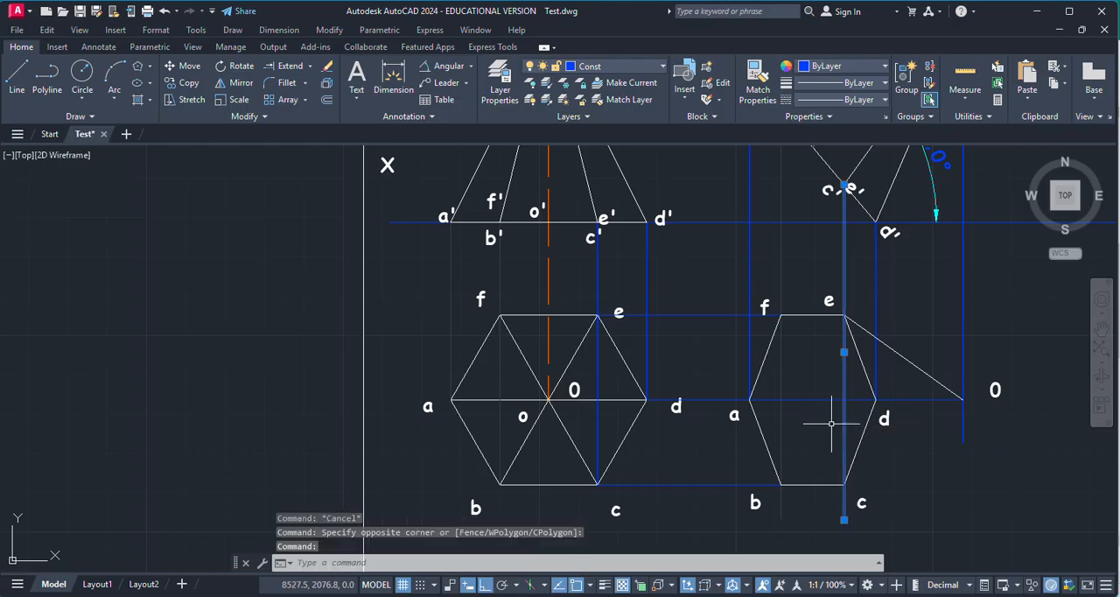
{"action": "left_click", "coordinate": [800, 400]}
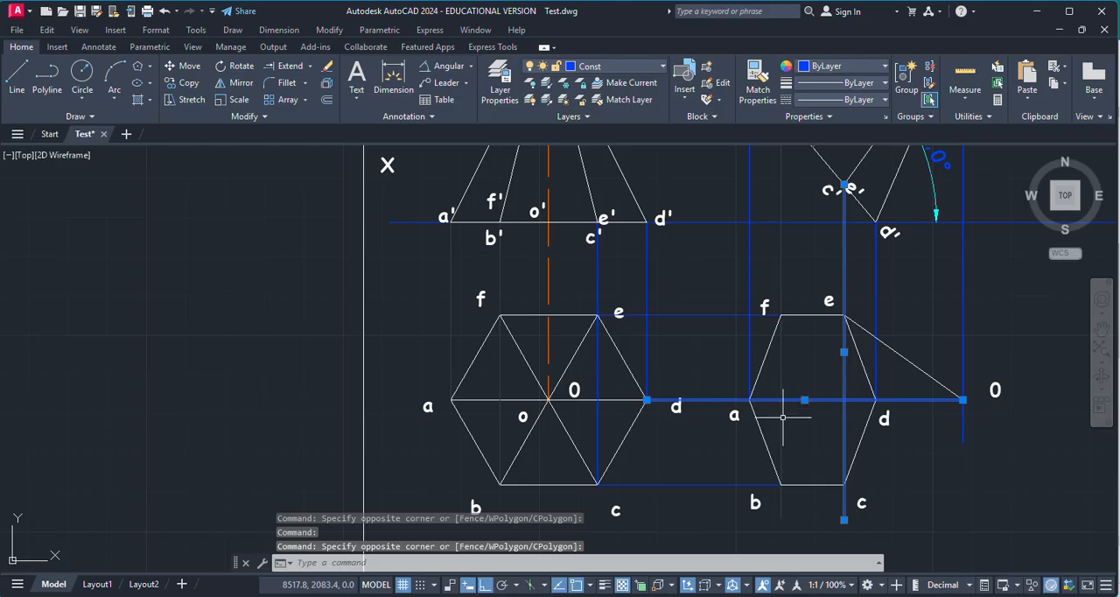
{"action": "left_click", "coordinate": [781, 419]}
{"action": "left_click", "coordinate": [701, 484]}
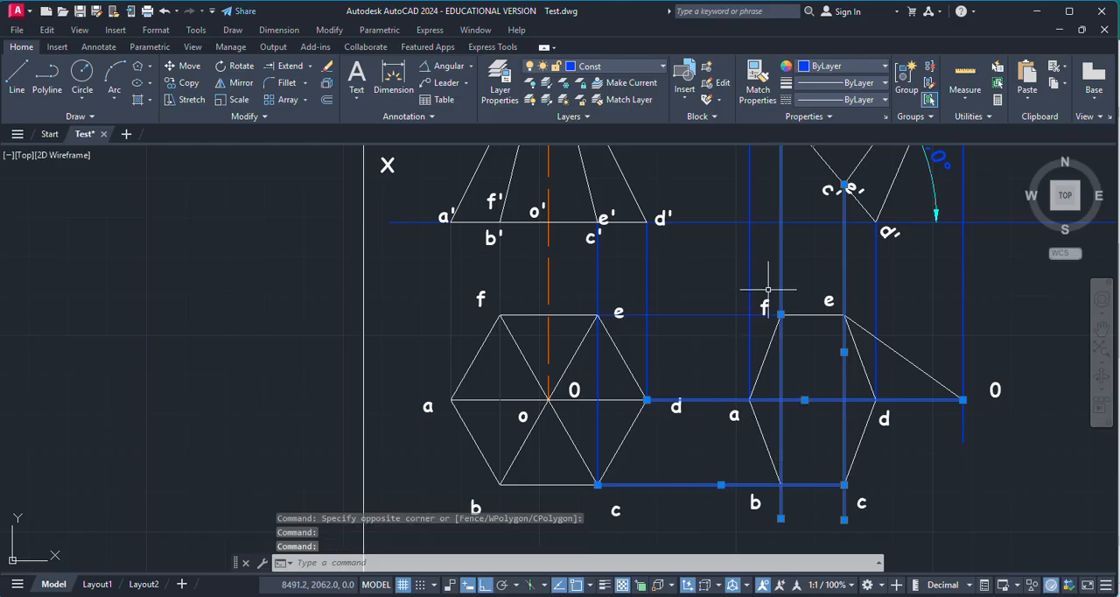
{"action": "left_click", "coordinate": [749, 276]}
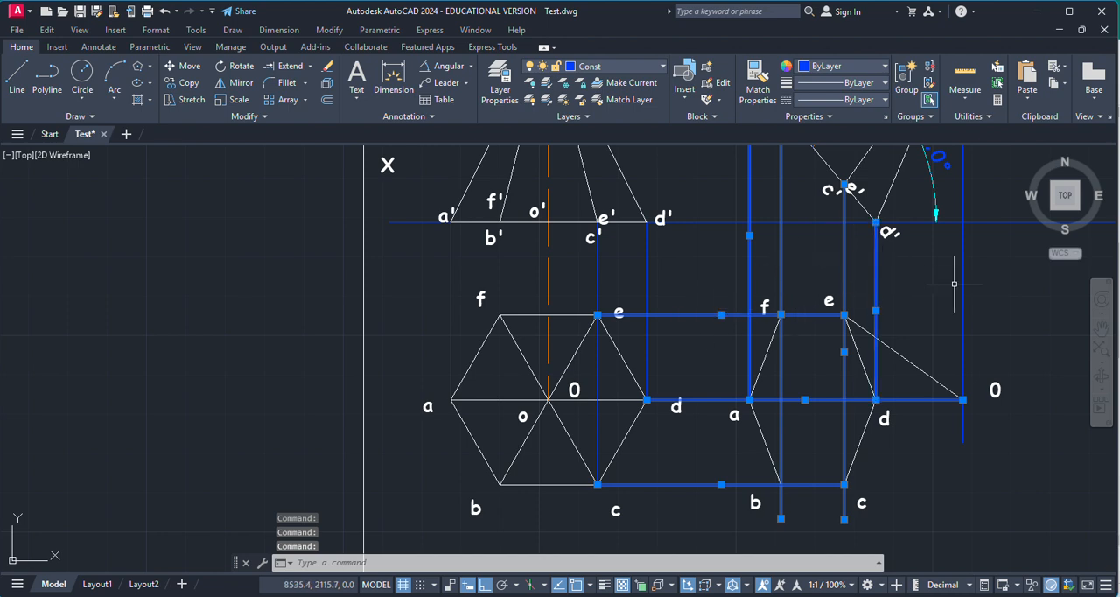
{"action": "key", "text": "Delete"}
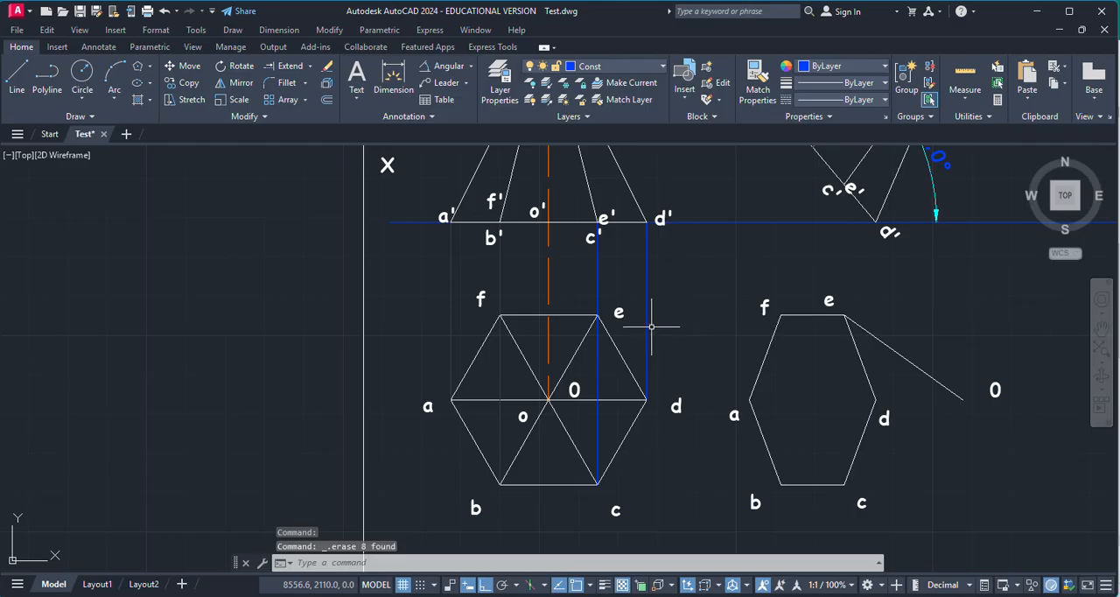
Step: Draw the slant edges from c to apex O and from O to b in the second top view
{"action": "left_click", "coordinate": [16, 81]}
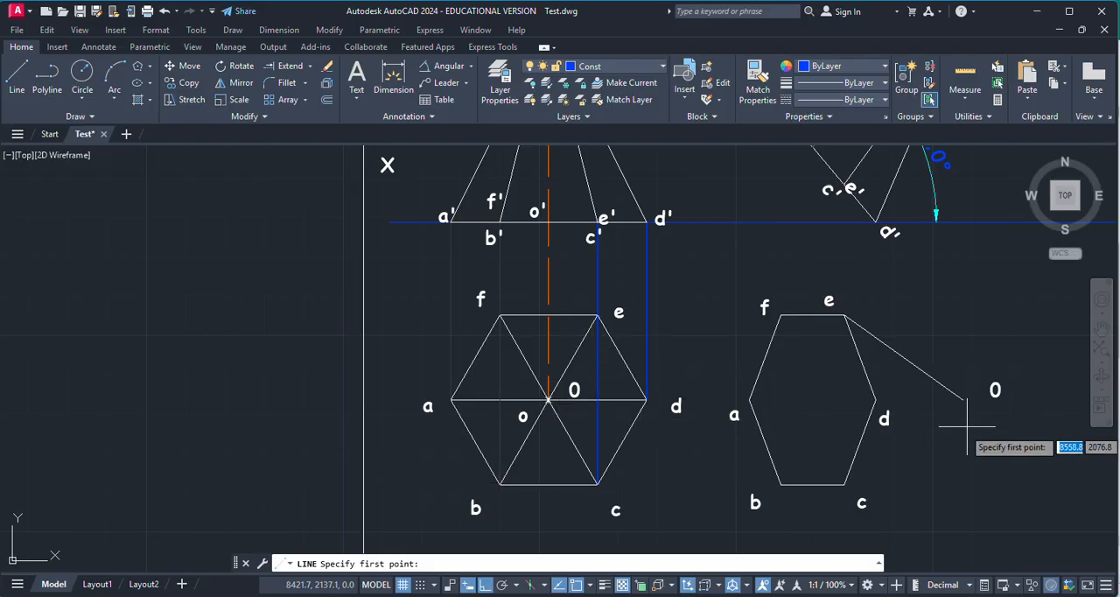
{"action": "scroll", "coordinate": [844, 483], "scroll_direction": "up", "scroll_amount": 4}
{"action": "left_click", "coordinate": [845, 478]}
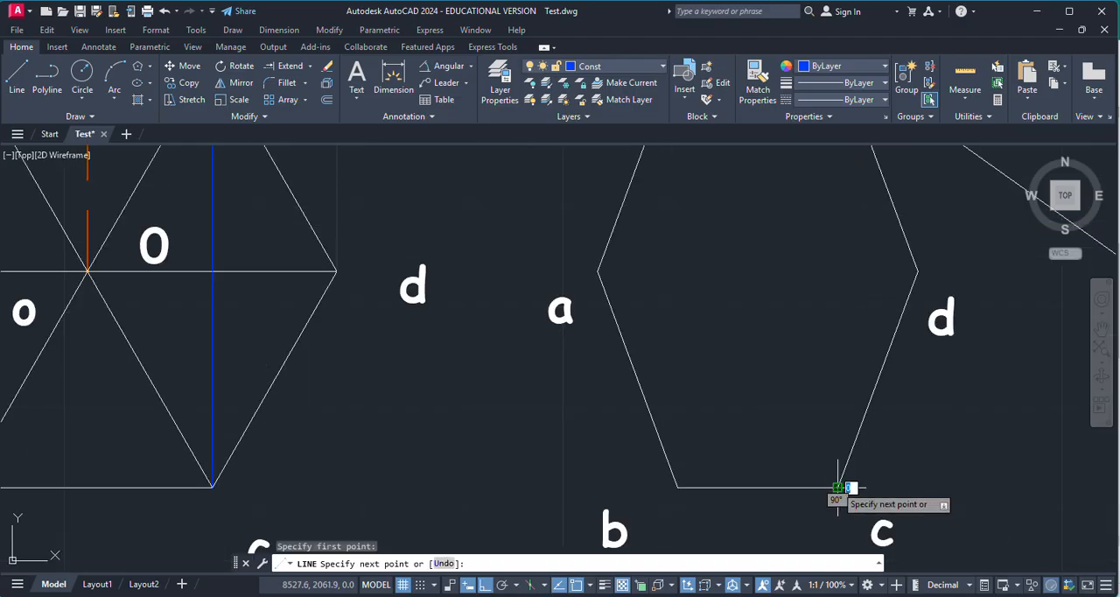
{"action": "scroll", "coordinate": [840, 483], "scroll_direction": "down", "scroll_amount": 4}
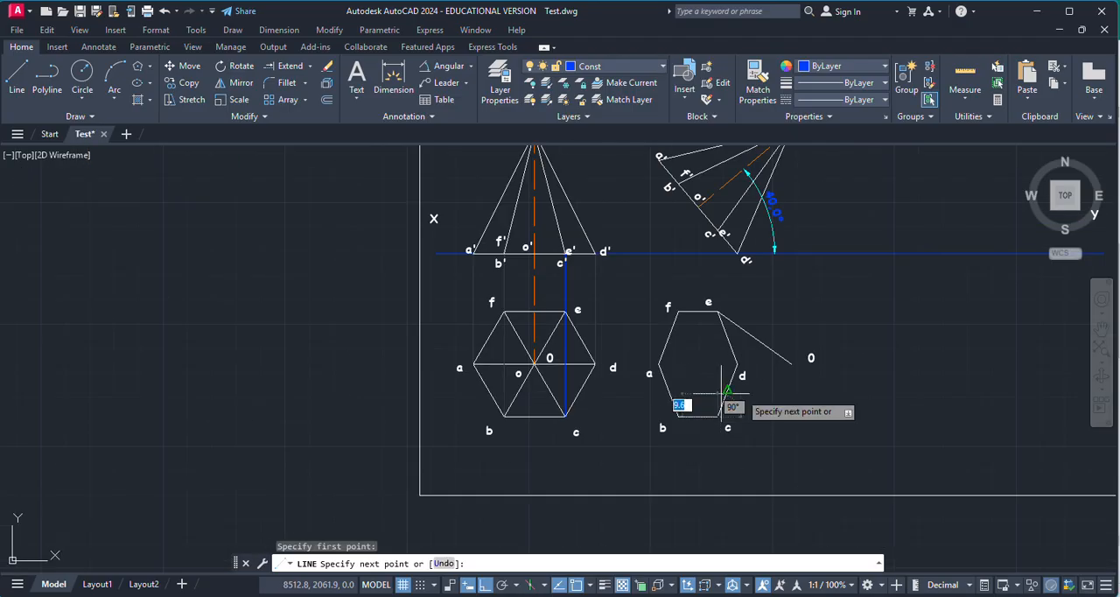
{"action": "left_click", "coordinate": [680, 416]}
{"action": "scroll", "coordinate": [681, 415], "scroll_direction": "up", "scroll_amount": 8}
{"action": "key", "text": "Return"}
{"action": "scroll", "coordinate": [603, 442], "scroll_direction": "down", "scroll_amount": 4}
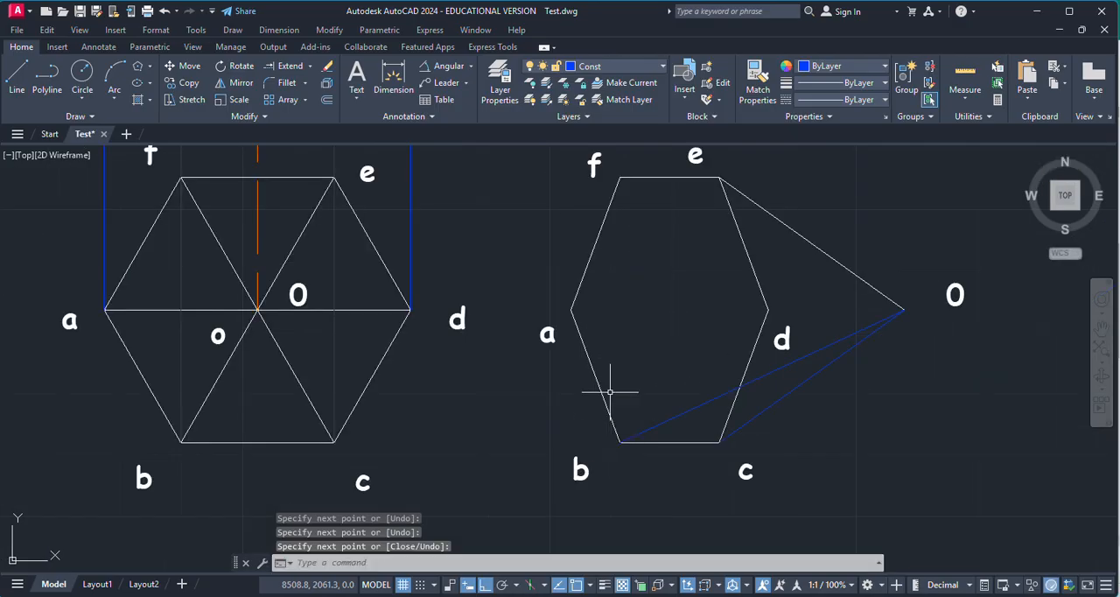
Step: Draw the slant edges from a to apex O and from f to apex O in the second top view
{"action": "key", "text": "Return"}
{"action": "left_click", "coordinate": [570, 309]}
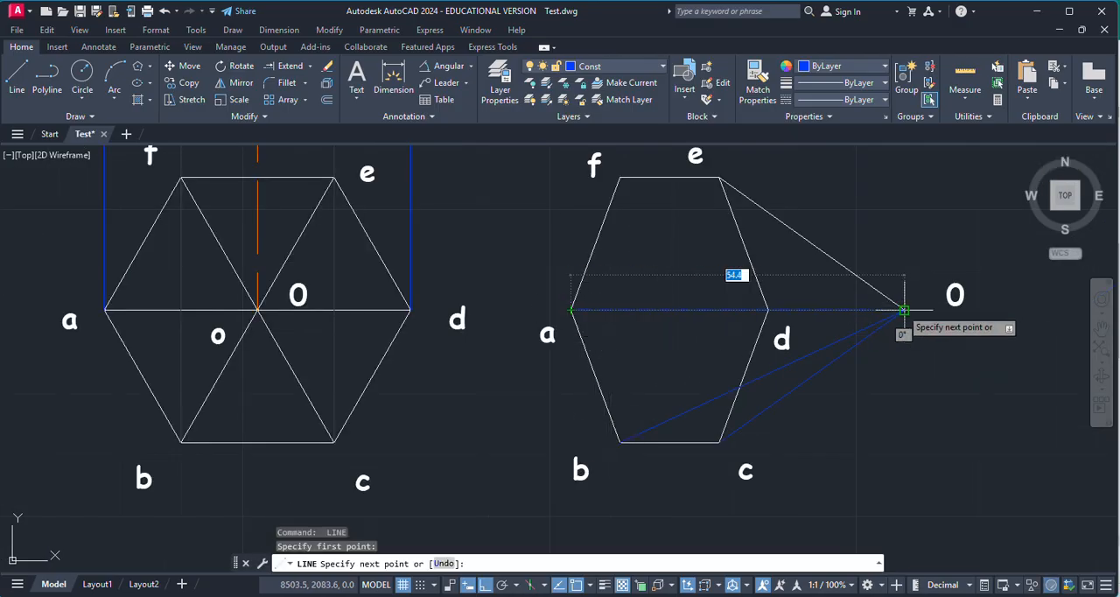
{"action": "left_click", "coordinate": [905, 311]}
{"action": "key", "text": "Escape"}
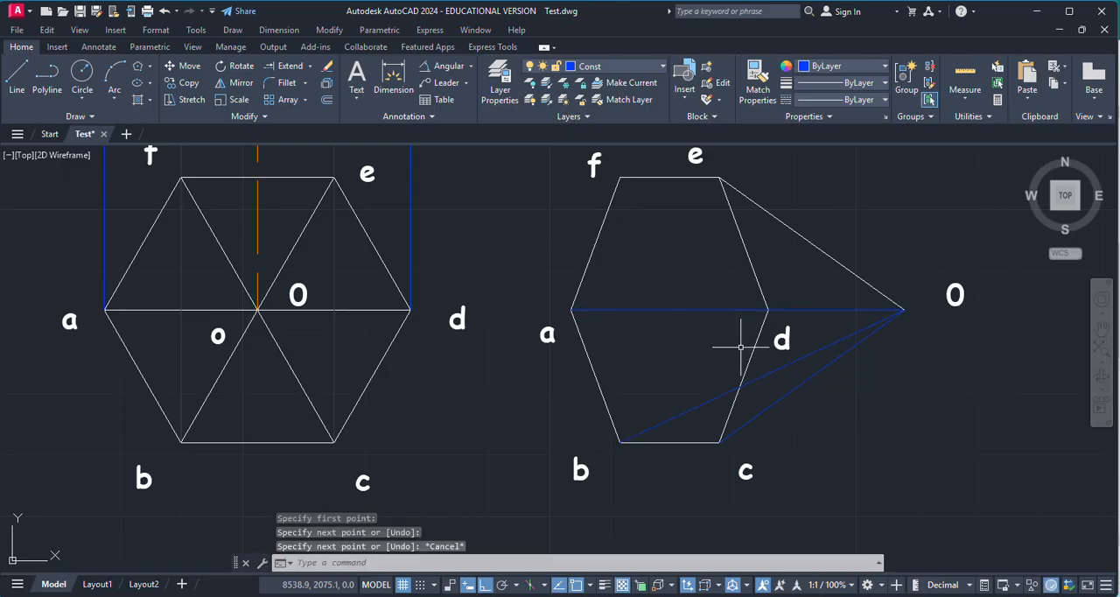
{"action": "key", "text": "Return"}
{"action": "left_click", "coordinate": [619, 178]}
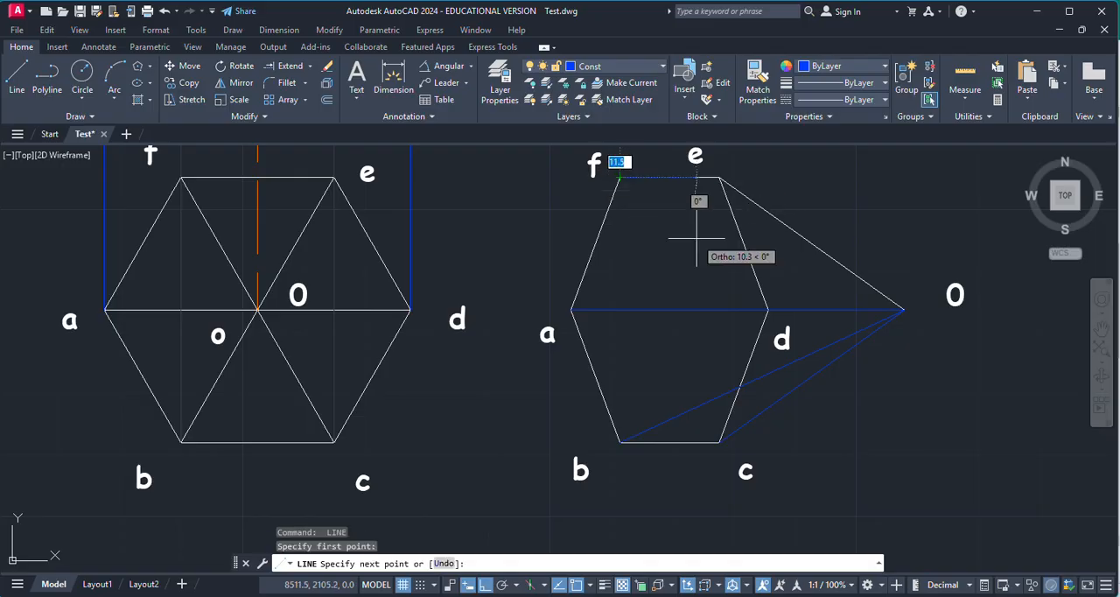
{"action": "left_click", "coordinate": [905, 309]}
{"action": "key", "text": "Escape"}
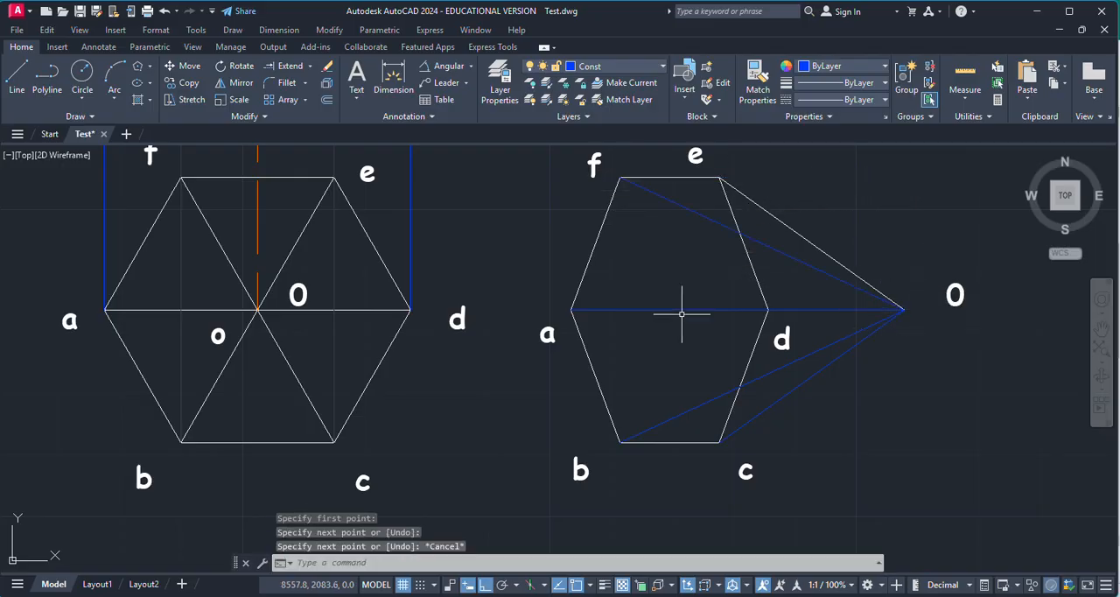
Step: Move the slant edges from f, a, b and c to apex O in the second top view to the MainD layer
{"action": "left_click", "coordinate": [692, 212]}
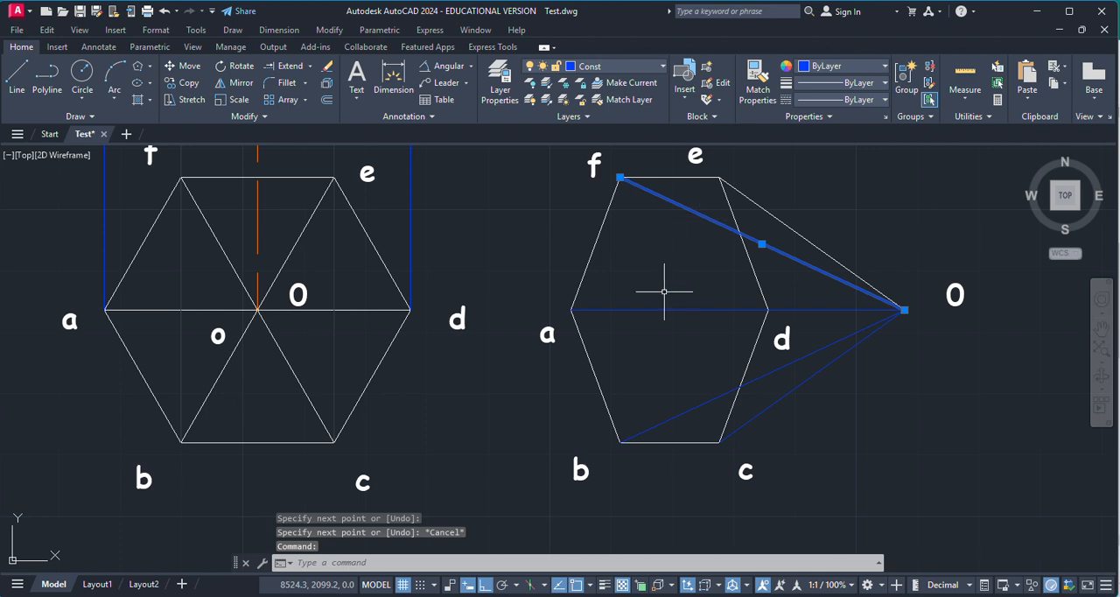
{"action": "left_click", "coordinate": [660, 306]}
{"action": "left_click", "coordinate": [679, 309]}
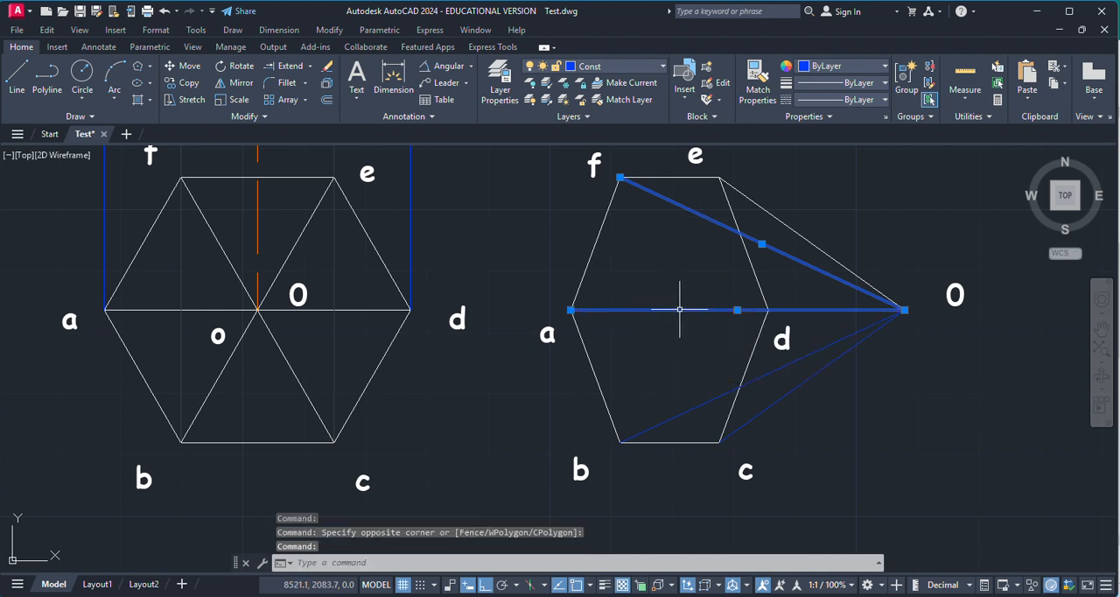
{"action": "left_click", "coordinate": [713, 400]}
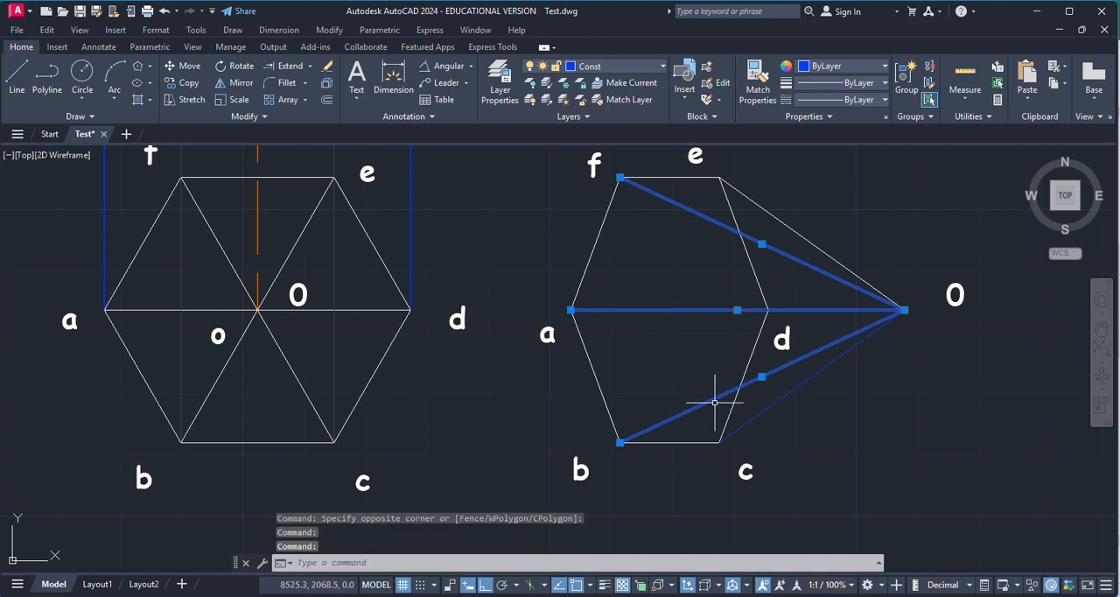
{"action": "left_click", "coordinate": [766, 408]}
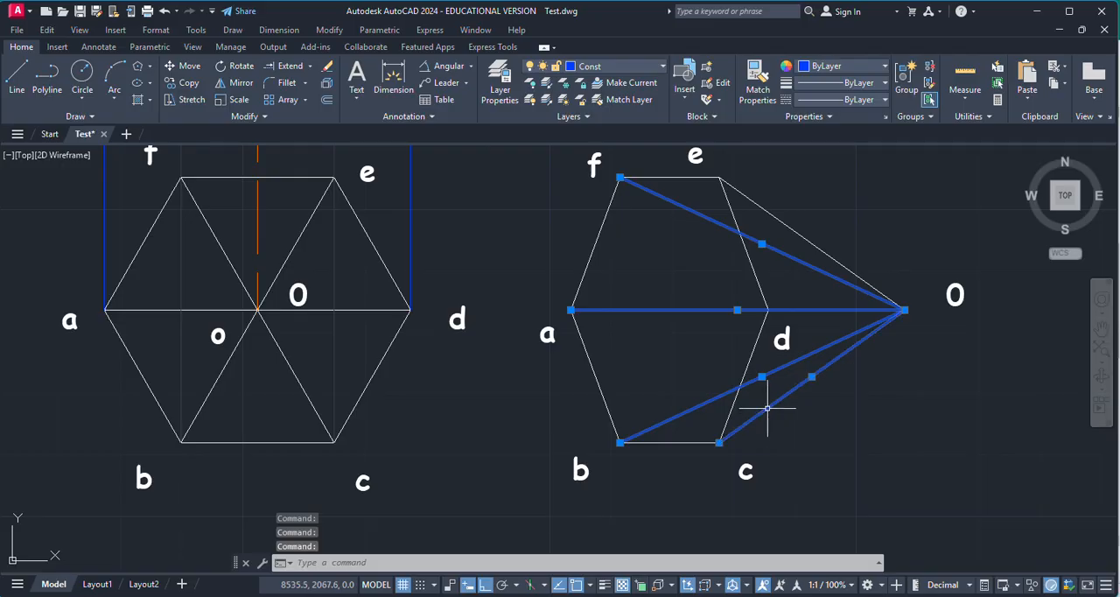
{"action": "left_click", "coordinate": [618, 69]}
{"action": "left_click", "coordinate": [619, 170]}
{"action": "key", "text": "Escape"}
Step: Examine the second top view against the tilted front view, checking the base and slant edges around corner d
{"action": "scroll", "coordinate": [822, 414], "scroll_direction": "down", "scroll_amount": 2}
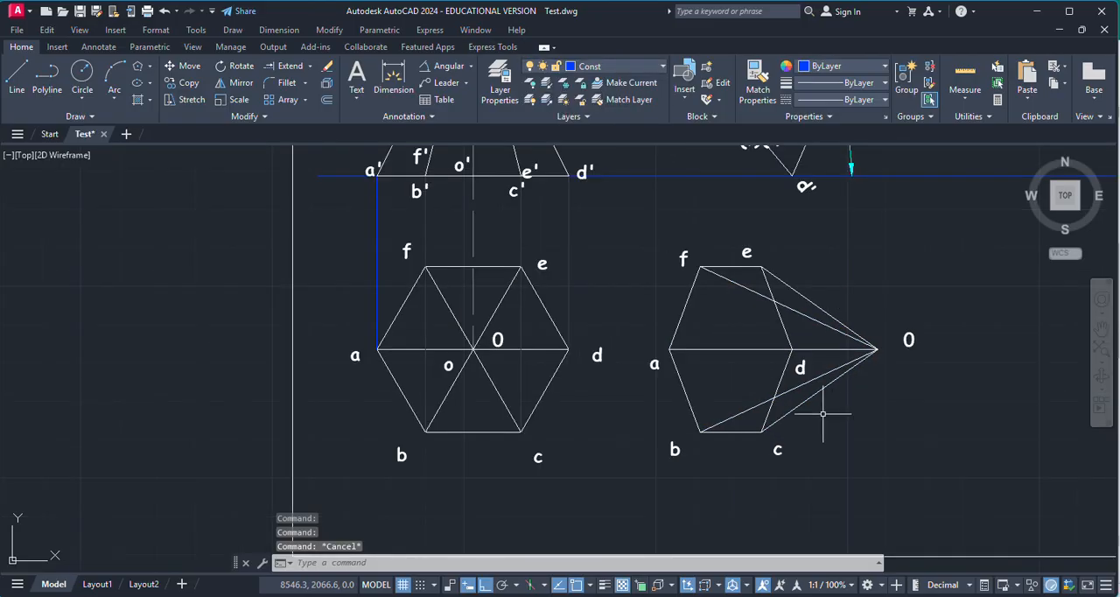
{"action": "scroll", "coordinate": [770, 386], "scroll_direction": "down", "scroll_amount": 2}
{"action": "scroll", "coordinate": [762, 230], "scroll_direction": "down", "scroll_amount": 2}
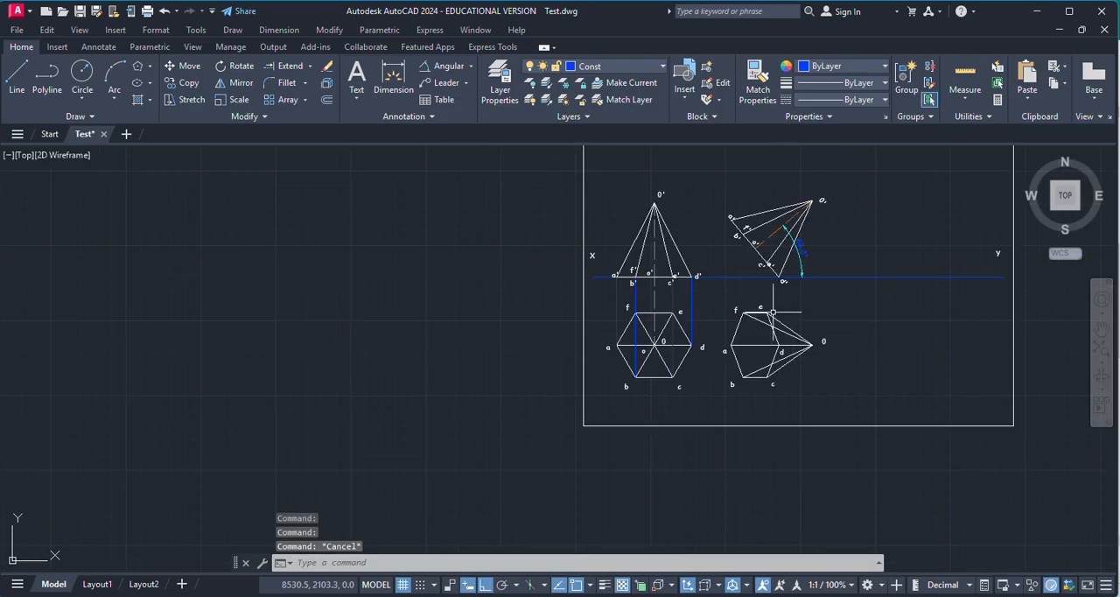
{"action": "scroll", "coordinate": [781, 278], "scroll_direction": "up", "scroll_amount": 4}
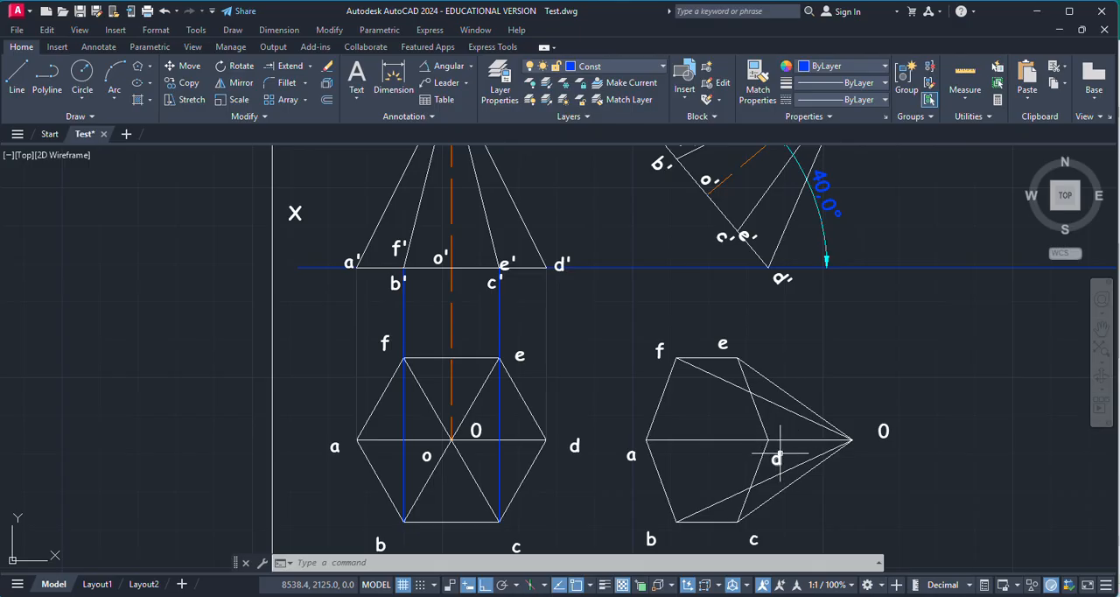
{"action": "scroll", "coordinate": [789, 450], "scroll_direction": "up", "scroll_amount": 2}
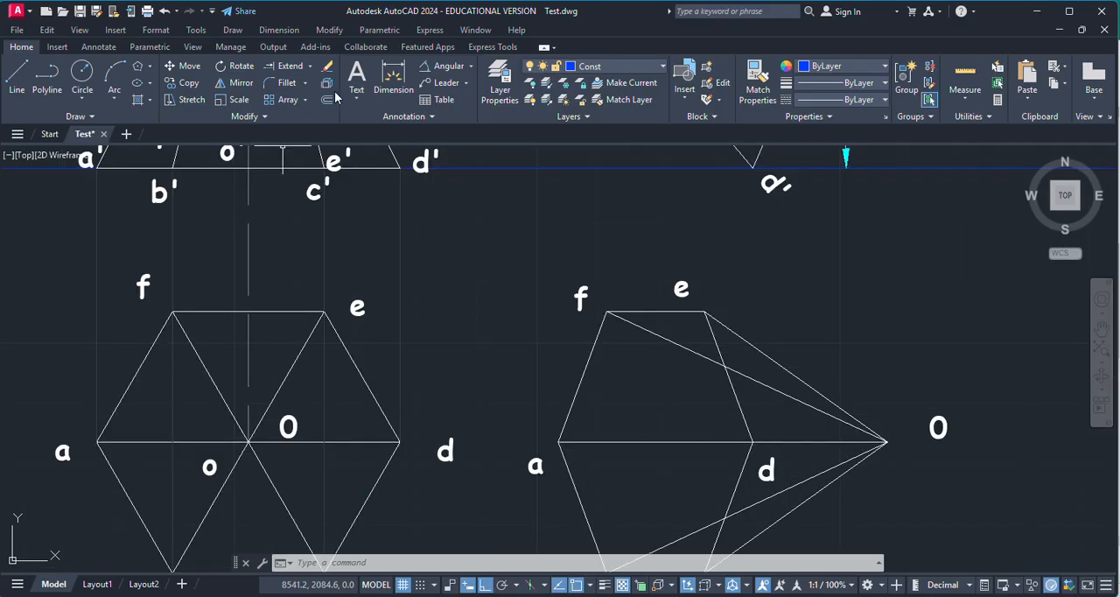
{"action": "scroll", "coordinate": [688, 383], "scroll_direction": "down", "scroll_amount": 2}
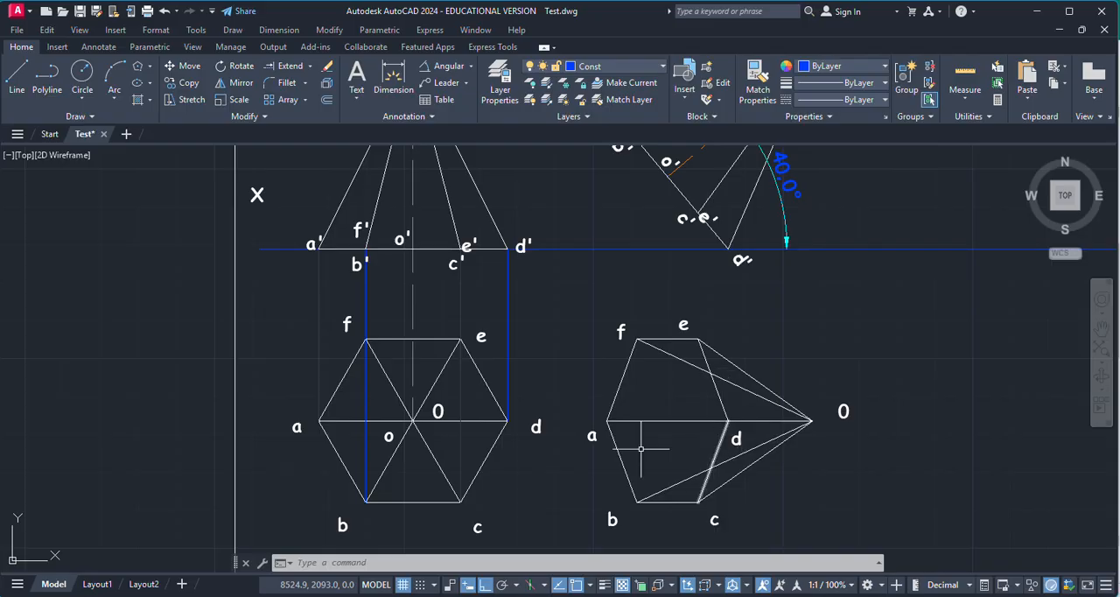
{"action": "scroll", "coordinate": [704, 464], "scroll_direction": "down", "scroll_amount": 2}
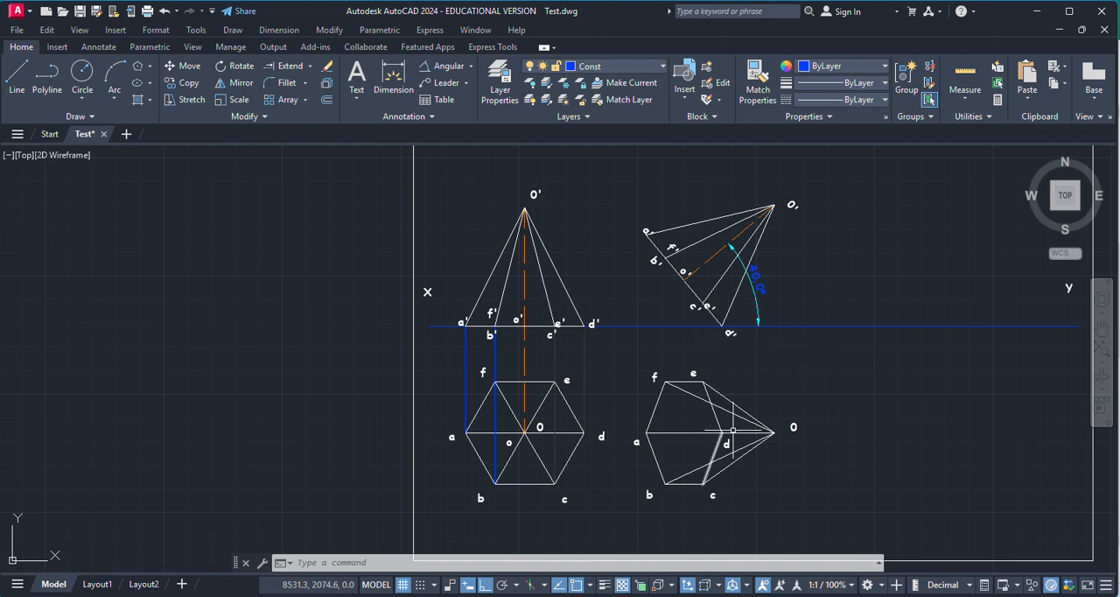
{"action": "scroll", "coordinate": [723, 432], "scroll_direction": "up", "scroll_amount": 2}
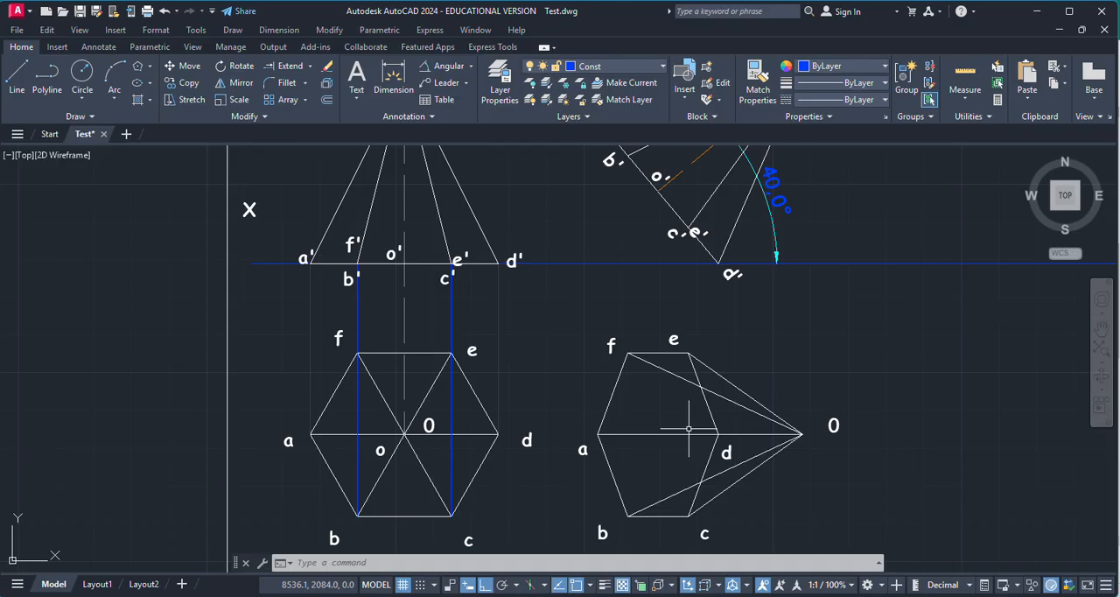
Step: Replace the line from a to apex O in the second top view with separate lines from O to d and d to a
{"action": "scroll", "coordinate": [727, 430], "scroll_direction": "up", "scroll_amount": 5}
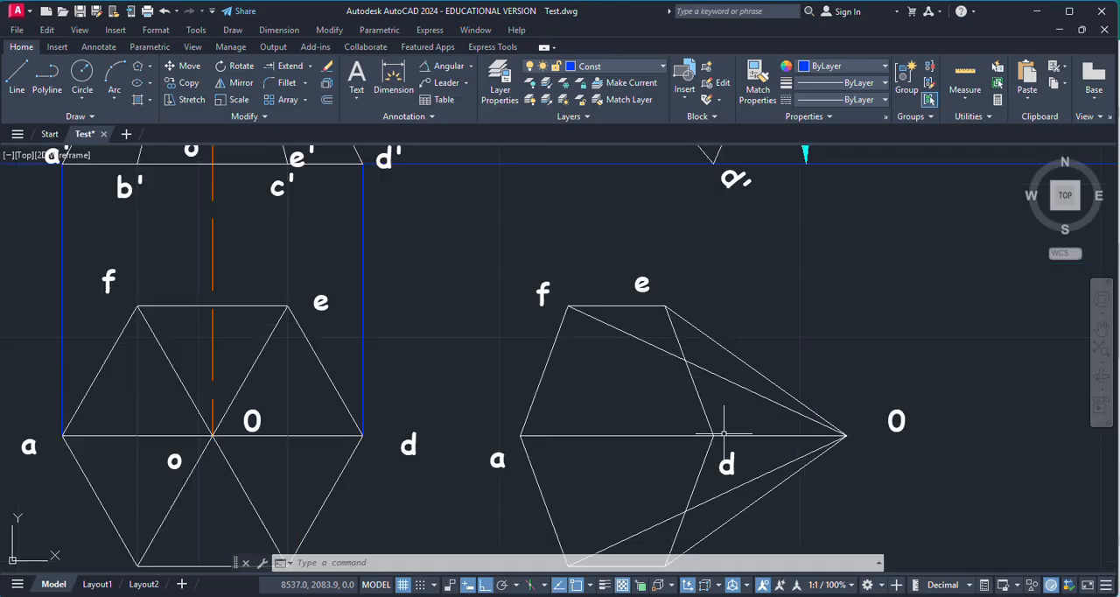
{"action": "left_click", "coordinate": [657, 436]}
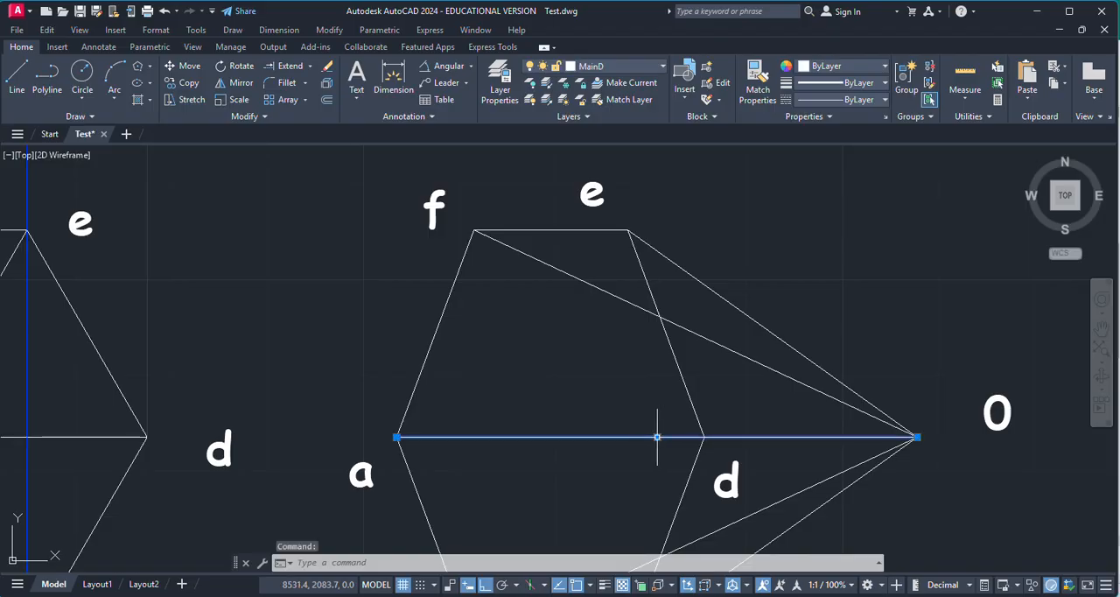
{"action": "key", "text": "Delete"}
{"action": "left_click", "coordinate": [17, 77]}
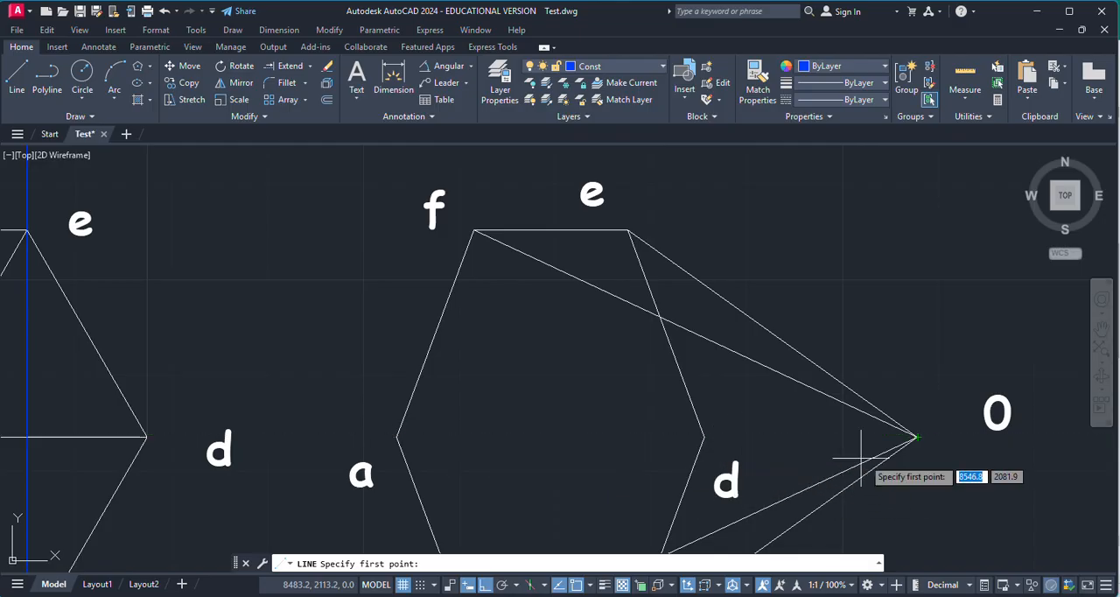
{"action": "left_click", "coordinate": [704, 436]}
{"action": "left_click", "coordinate": [397, 436]}
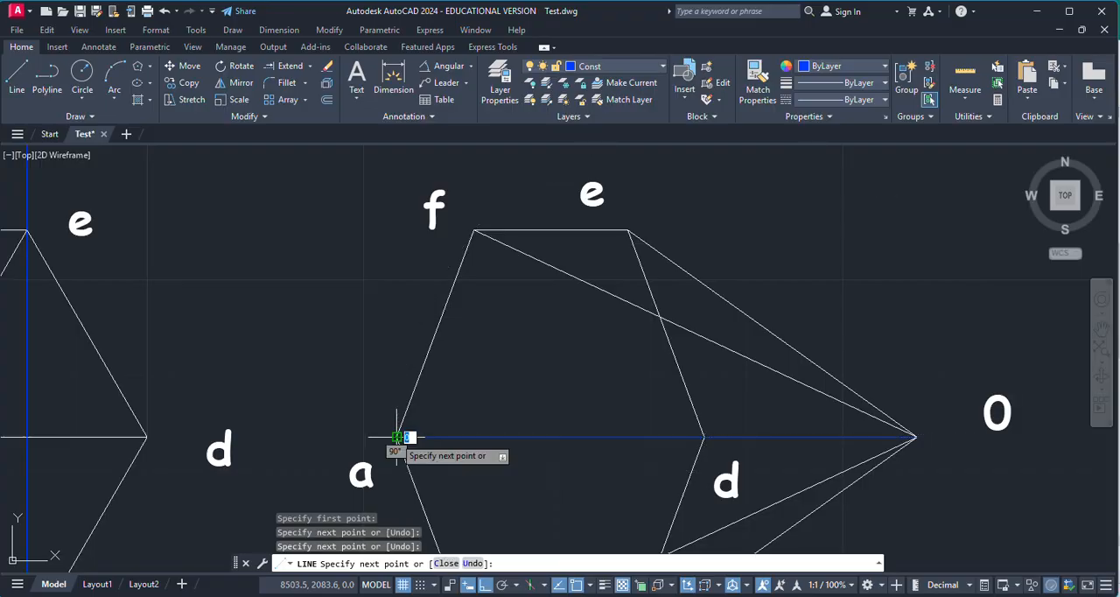
{"action": "key", "text": "Escape"}
Step: Move the O–d and d–a lines in the second top view to the MainD layer
{"action": "scroll", "coordinate": [621, 425], "scroll_direction": "down", "scroll_amount": 2}
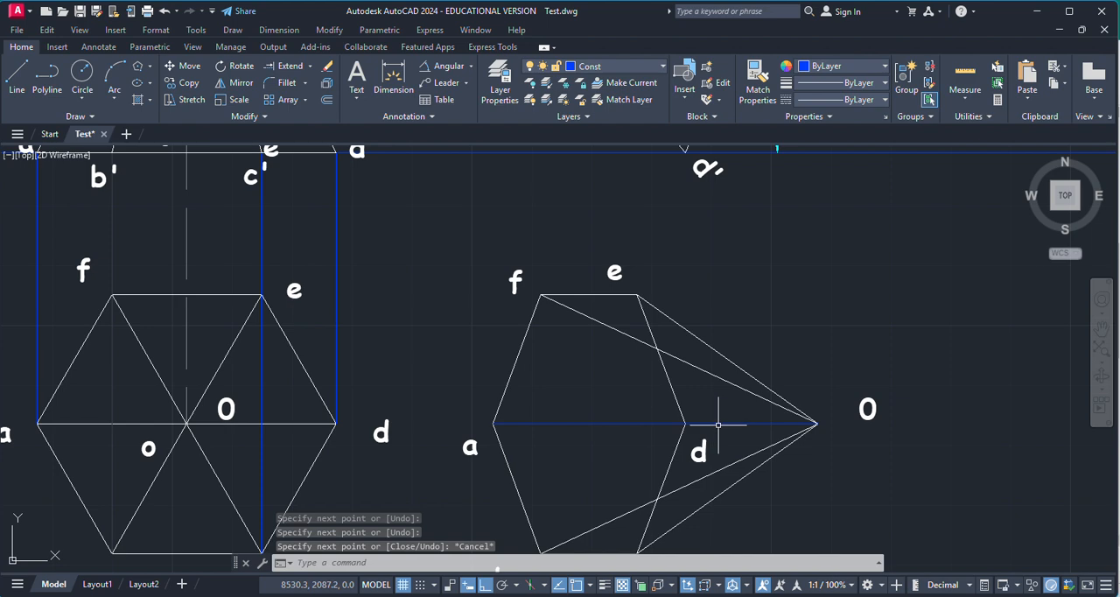
{"action": "left_click", "coordinate": [623, 421]}
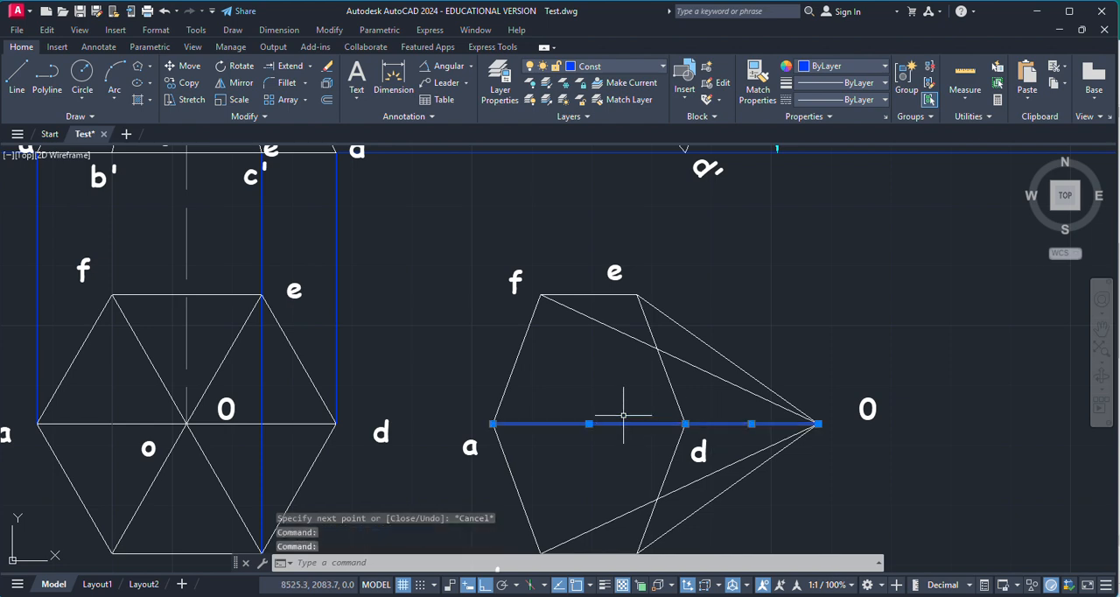
{"action": "left_click", "coordinate": [661, 68]}
{"action": "left_click", "coordinate": [595, 169]}
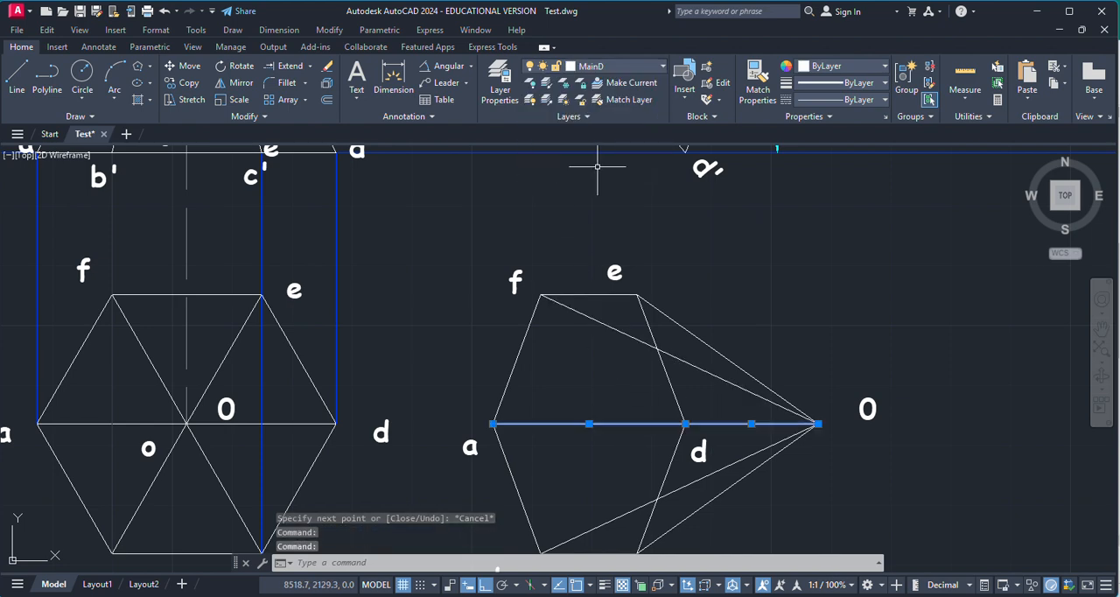
{"action": "key", "text": "Escape"}
Step: Move the slant edge d–O and base edges d–e and d–c in the second top view to the dashed hidden-line layer
{"action": "left_click", "coordinate": [733, 423]}
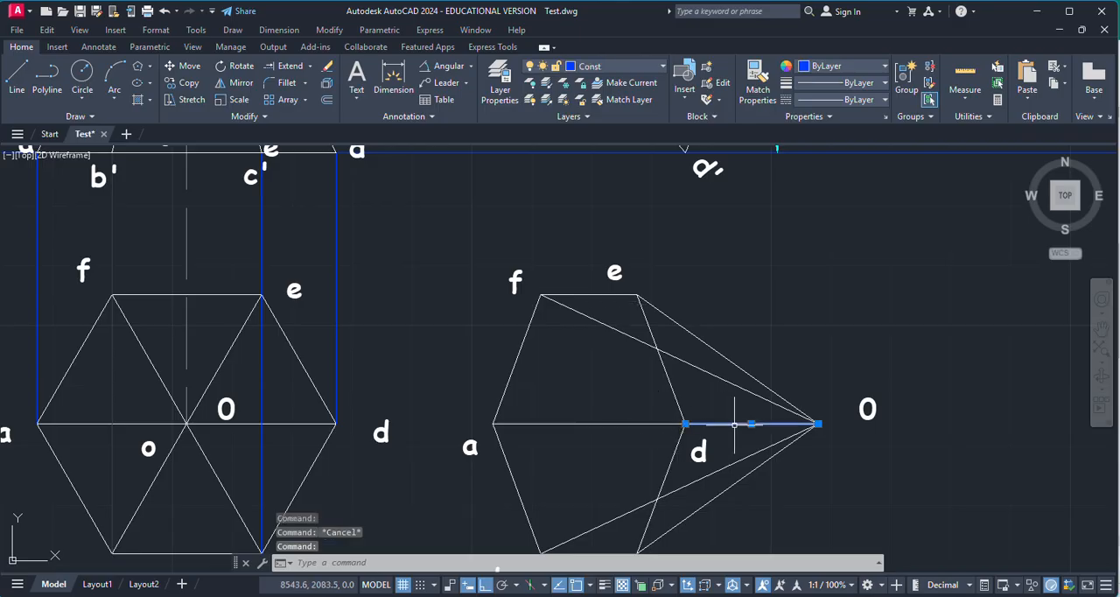
{"action": "left_click", "coordinate": [673, 396]}
{"action": "left_click", "coordinate": [677, 442]}
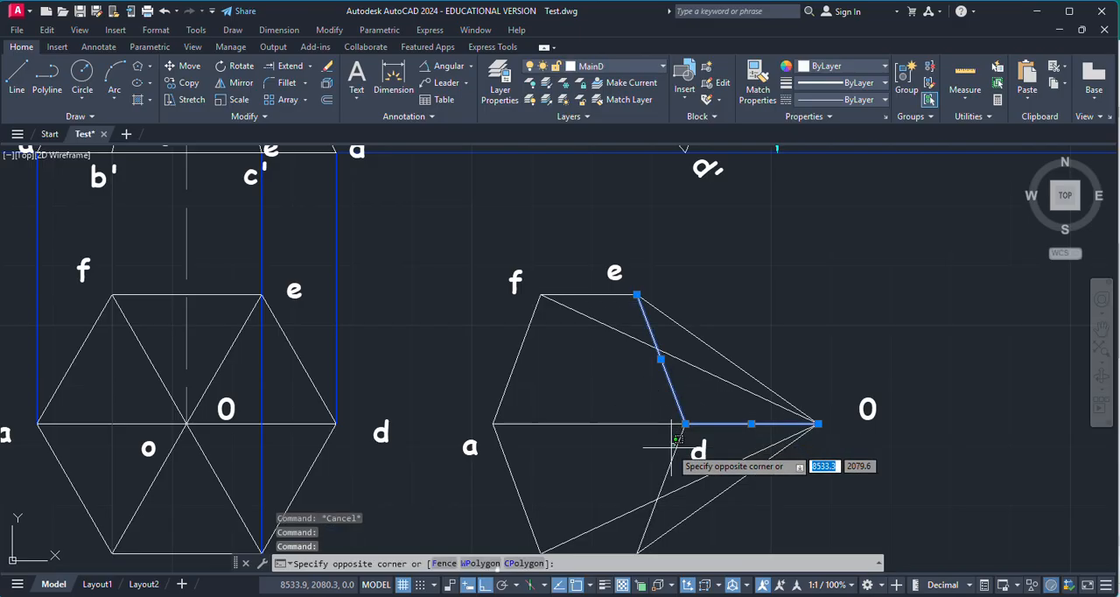
{"action": "left_click", "coordinate": [628, 68]}
{"action": "left_click", "coordinate": [643, 150]}
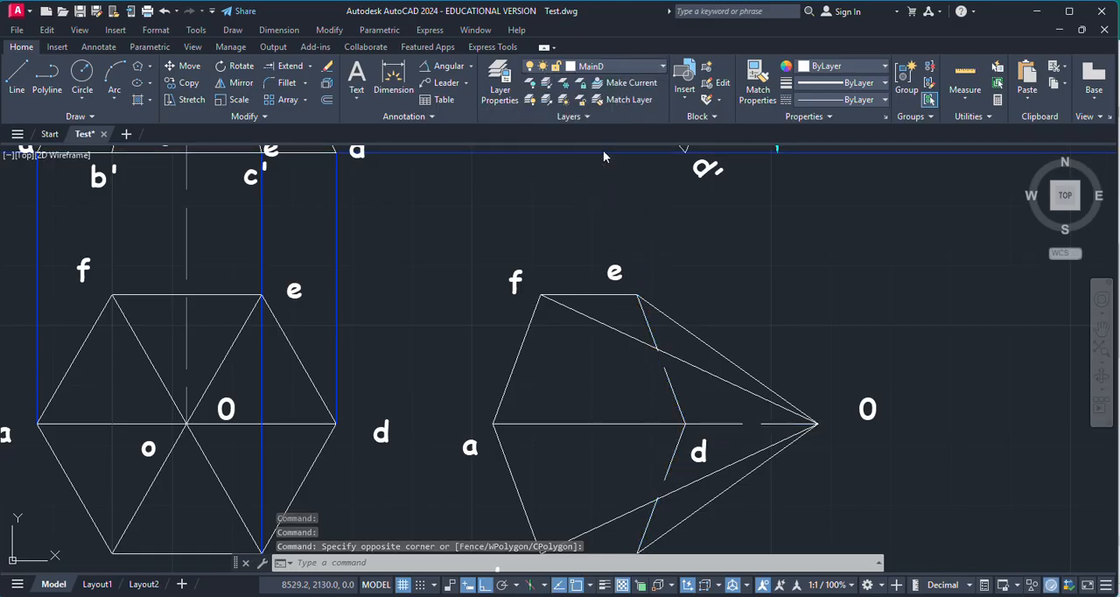
{"action": "key", "text": "Escape"}
Step: Draw a vertical projector from o' in the tilted front view to line a–d in the second top view, continuing as the axis to apex O
{"action": "scroll", "coordinate": [807, 360], "scroll_direction": "down", "scroll_amount": 2}
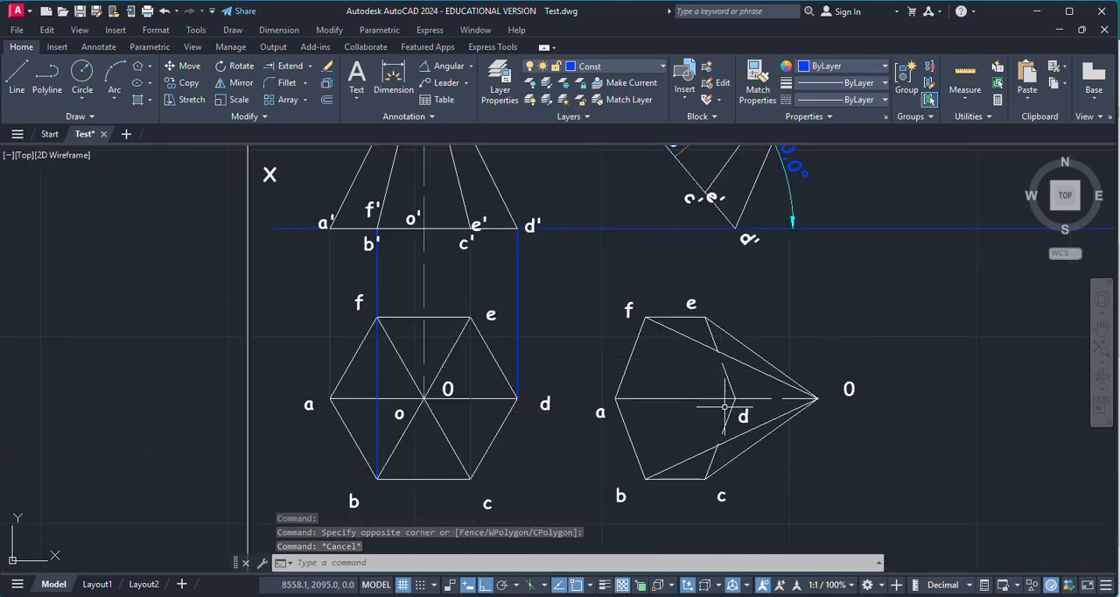
{"action": "scroll", "coordinate": [610, 404], "scroll_direction": "down", "scroll_amount": 2}
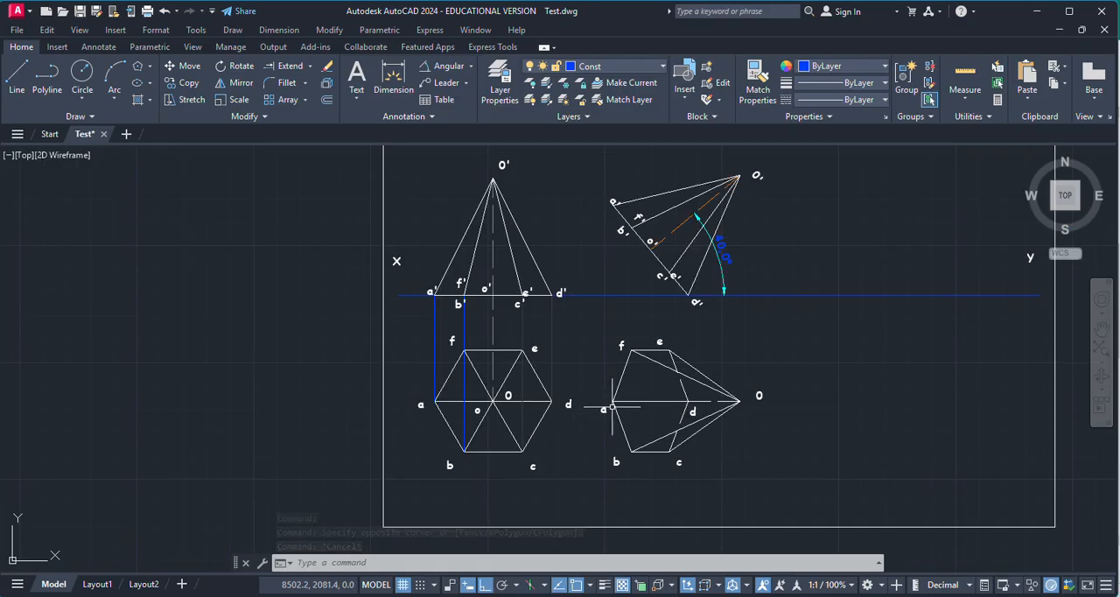
{"action": "scroll", "coordinate": [708, 378], "scroll_direction": "down", "scroll_amount": 2}
{"action": "scroll", "coordinate": [743, 384], "scroll_direction": "up", "scroll_amount": 2}
{"action": "scroll", "coordinate": [742, 384], "scroll_direction": "up", "scroll_amount": 2}
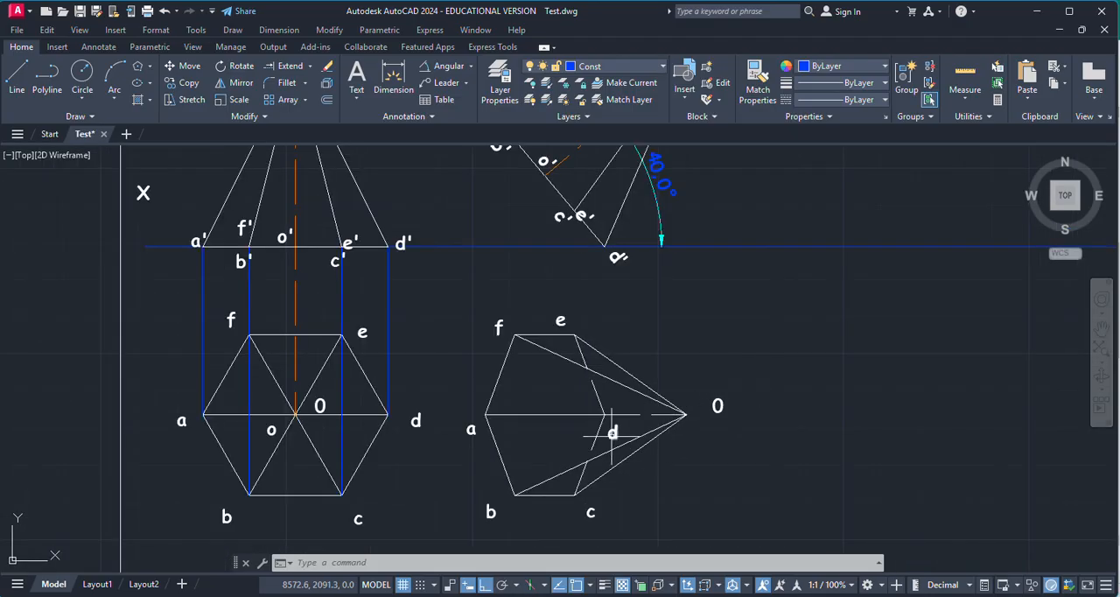
{"action": "left_click", "coordinate": [16, 77]}
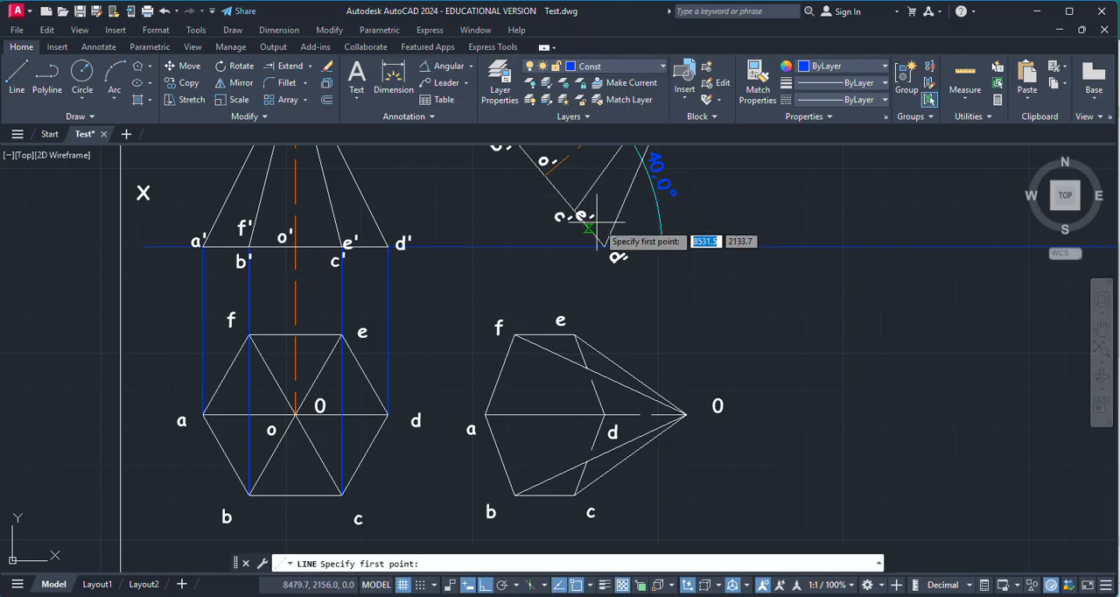
{"action": "scroll", "coordinate": [545, 161], "scroll_direction": "up", "scroll_amount": 5}
{"action": "left_click", "coordinate": [531, 251]}
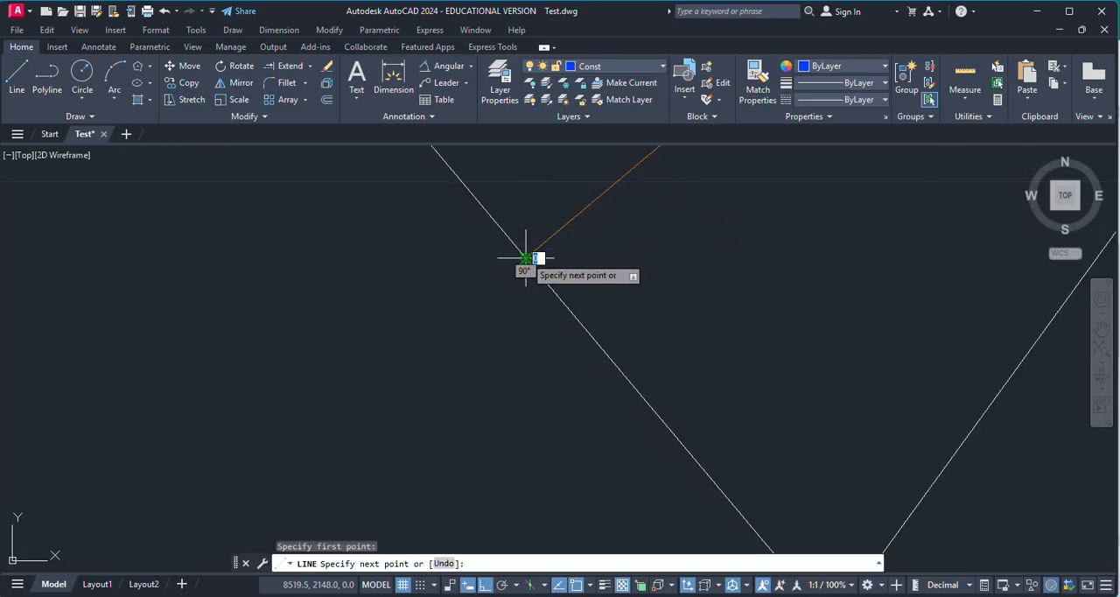
{"action": "scroll", "coordinate": [599, 271], "scroll_direction": "down", "scroll_amount": 5}
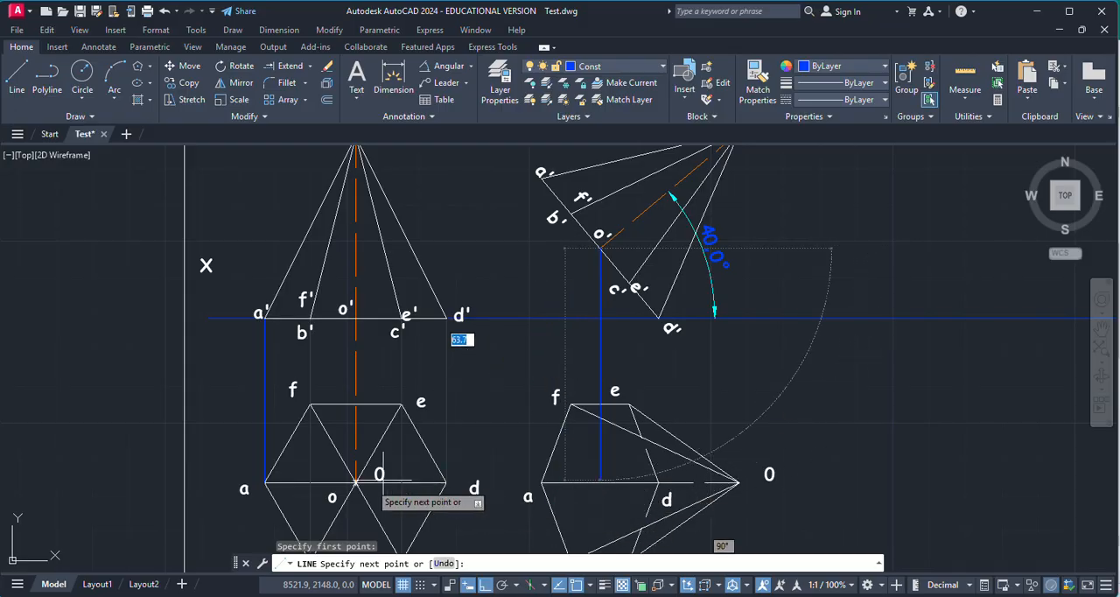
{"action": "scroll", "coordinate": [611, 490], "scroll_direction": "up", "scroll_amount": 5}
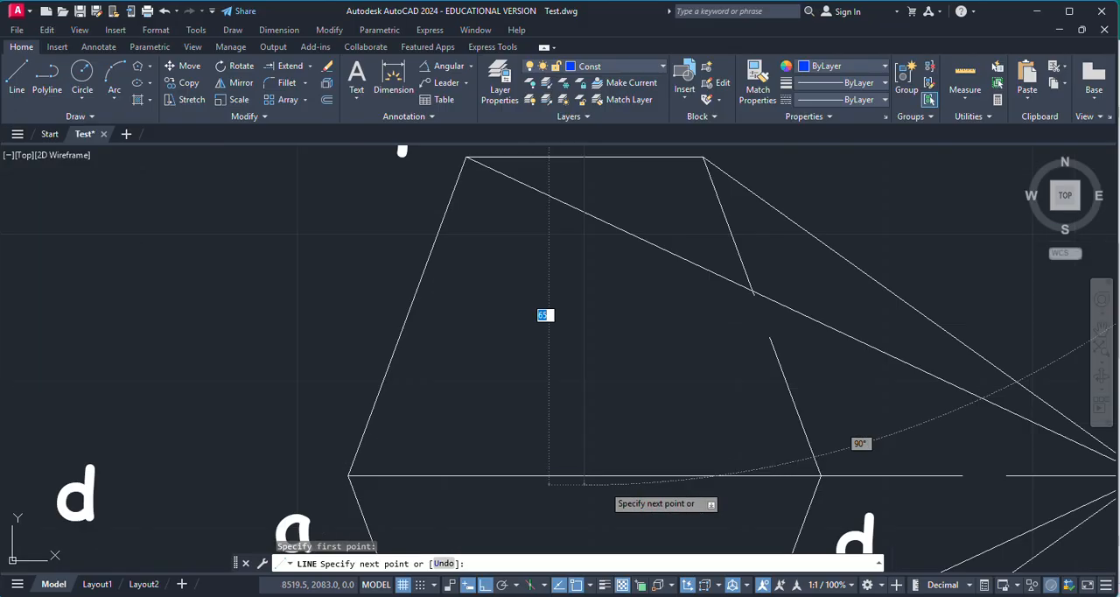
{"action": "left_click", "coordinate": [584, 475]}
{"action": "scroll", "coordinate": [623, 412], "scroll_direction": "down", "scroll_amount": 4}
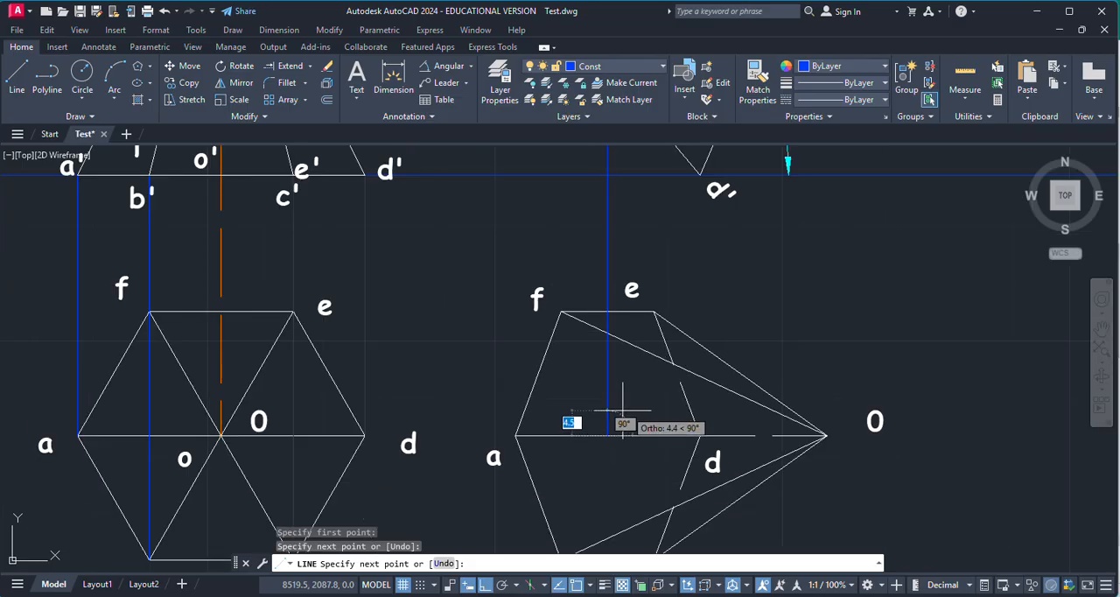
{"action": "left_click", "coordinate": [824, 435]}
{"action": "key", "text": "Escape"}
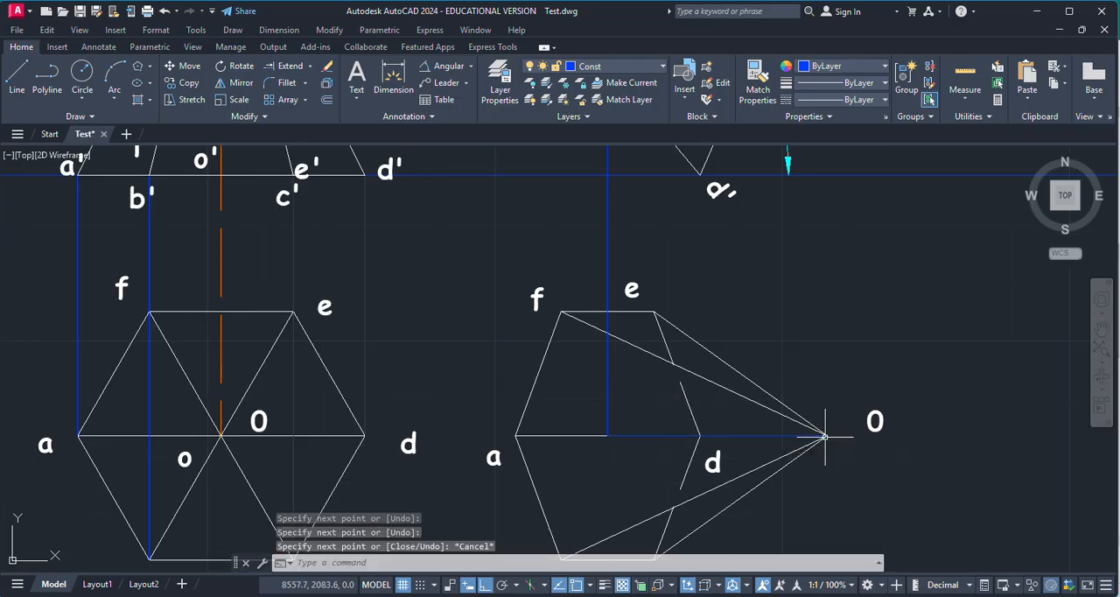
Step: Erase the vertical projector from o' and copy the label o to the base end of the axis in the second top view
{"action": "left_click", "coordinate": [605, 392]}
{"action": "key", "text": "Delete"}
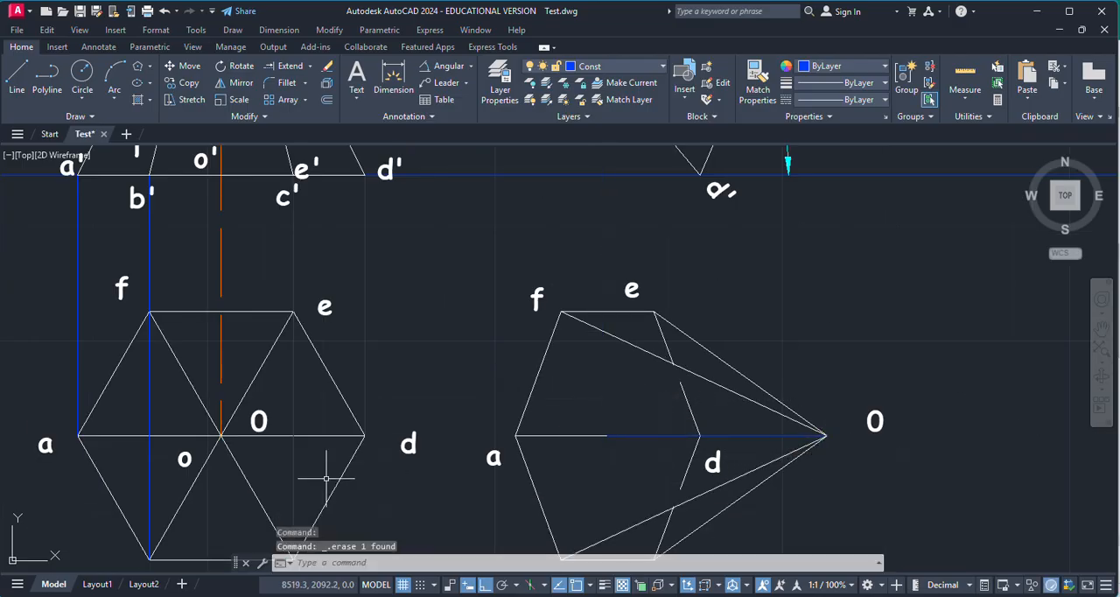
{"action": "left_click", "coordinate": [183, 459]}
{"action": "key", "text": "ctrl+c"}
{"action": "key", "text": "ctrl+v"}
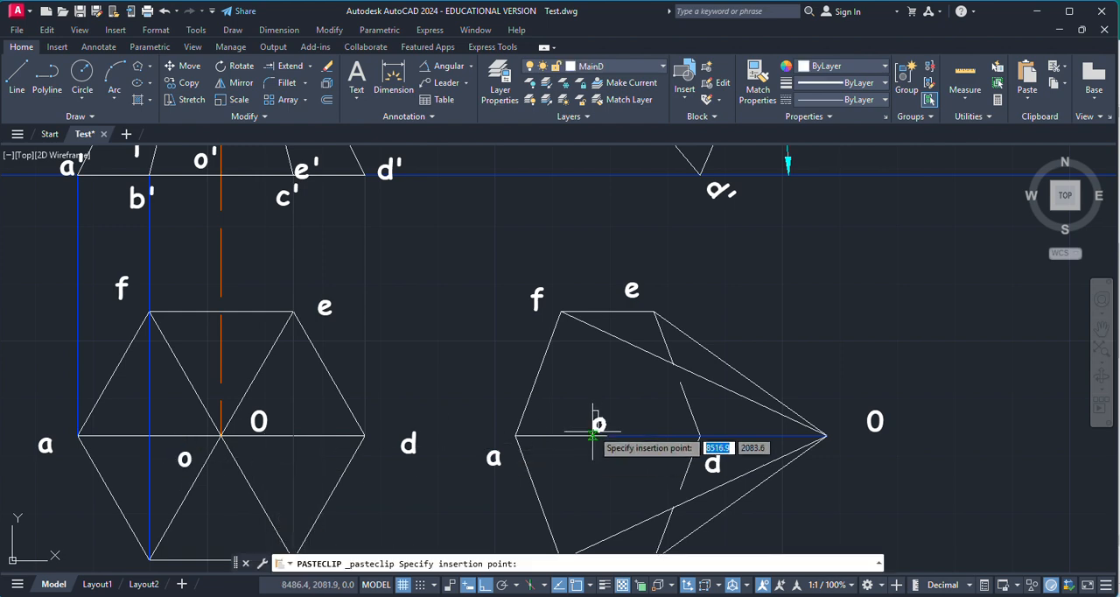
Step: Move the axis line from o to apex O in the second top view to the orange centre-line layer
{"action": "left_click", "coordinate": [636, 434]}
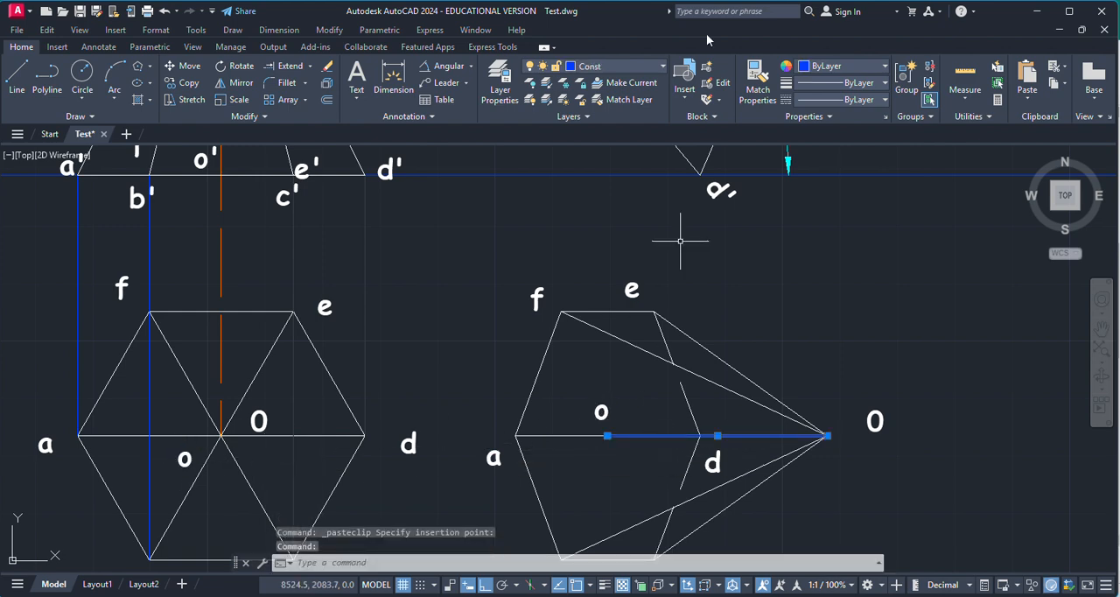
{"action": "left_click", "coordinate": [621, 67]}
{"action": "key", "text": "Escape"}
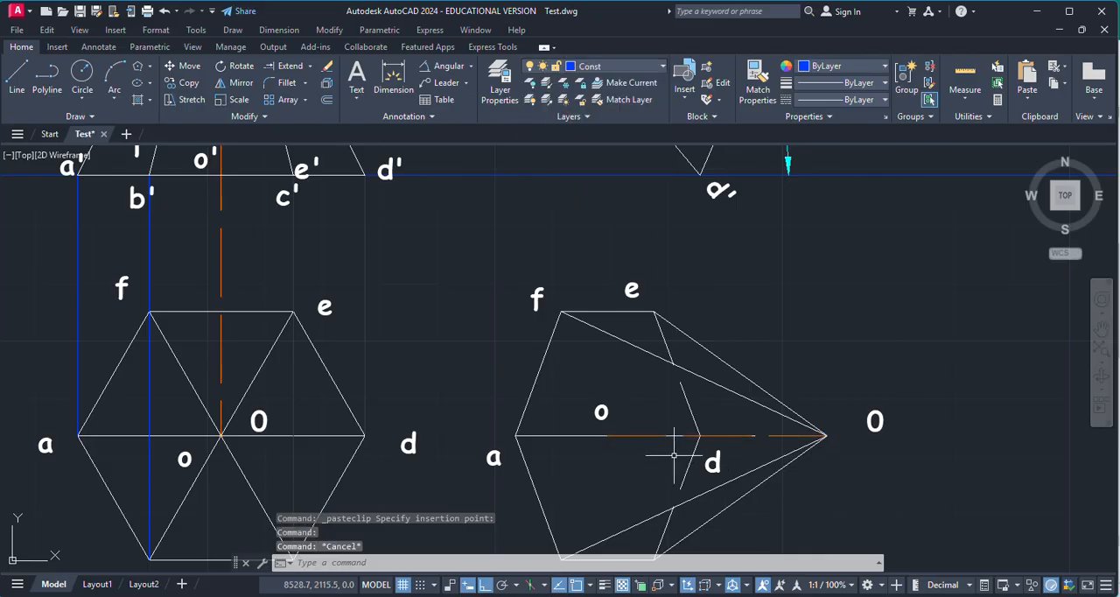
Step: Erase the four blue vertical projectors between the first front view and the first top view
{"action": "scroll", "coordinate": [648, 363], "scroll_direction": "down", "scroll_amount": 2}
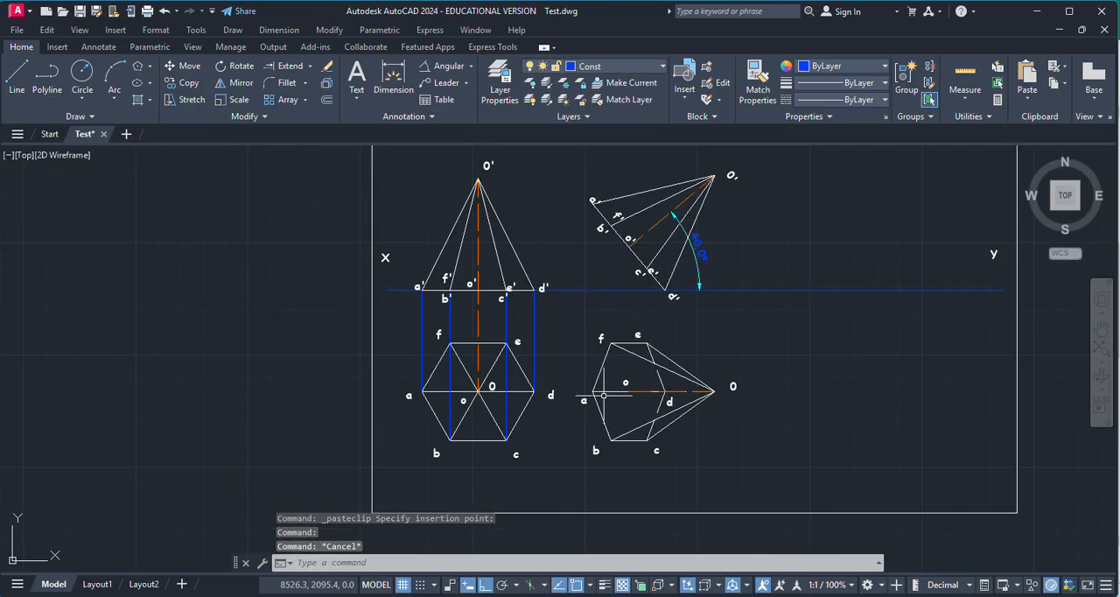
{"action": "scroll", "coordinate": [551, 350], "scroll_direction": "up", "scroll_amount": 2}
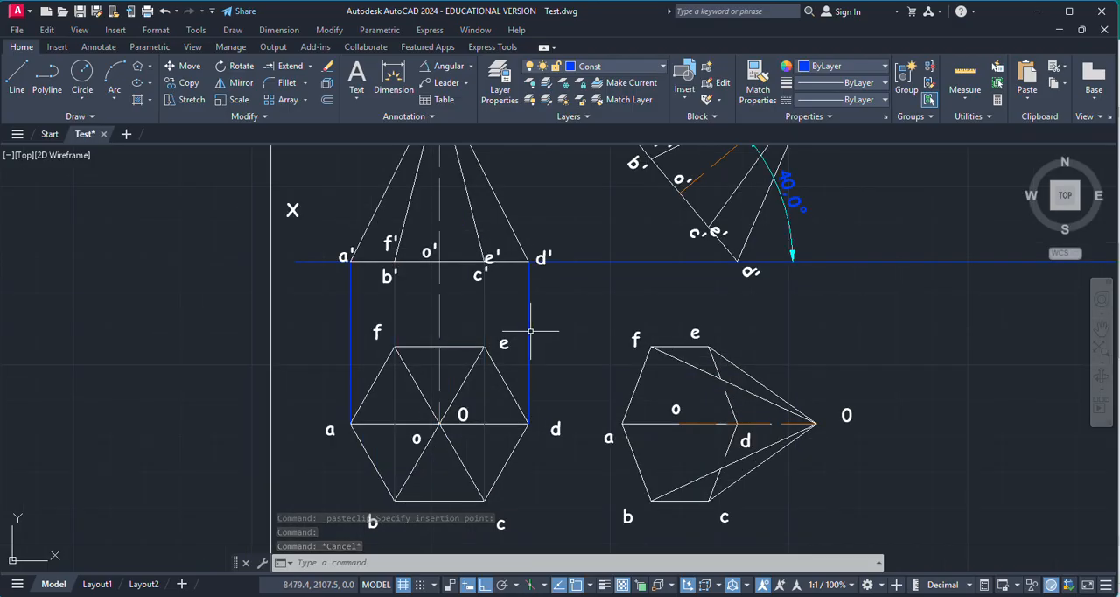
{"action": "left_click", "coordinate": [529, 318]}
{"action": "left_click", "coordinate": [483, 324]}
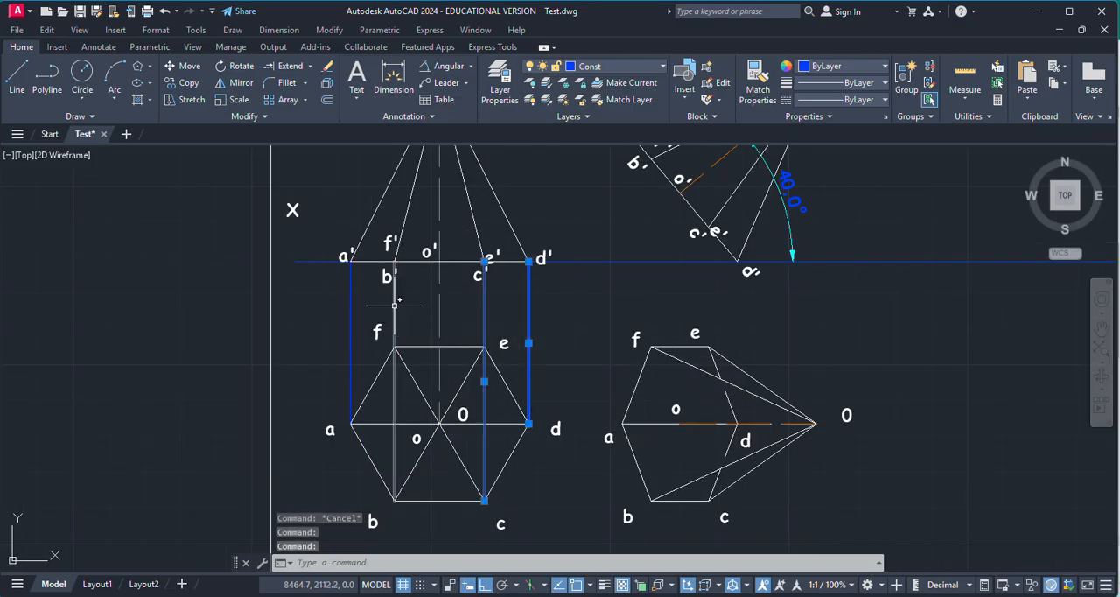
{"action": "left_click", "coordinate": [394, 305]}
{"action": "key", "text": "Delete"}
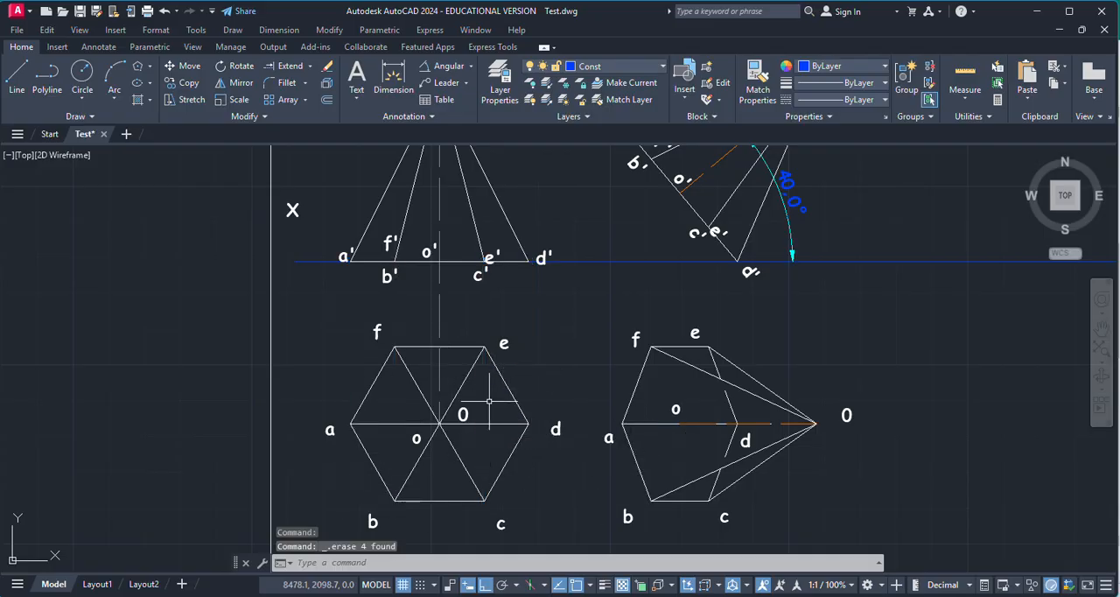
Step: Examine the tilted front view and second top view, and reread the problem statement in Publisher before returning to AutoCAD
{"action": "scroll", "coordinate": [718, 444], "scroll_direction": "down", "scroll_amount": 2}
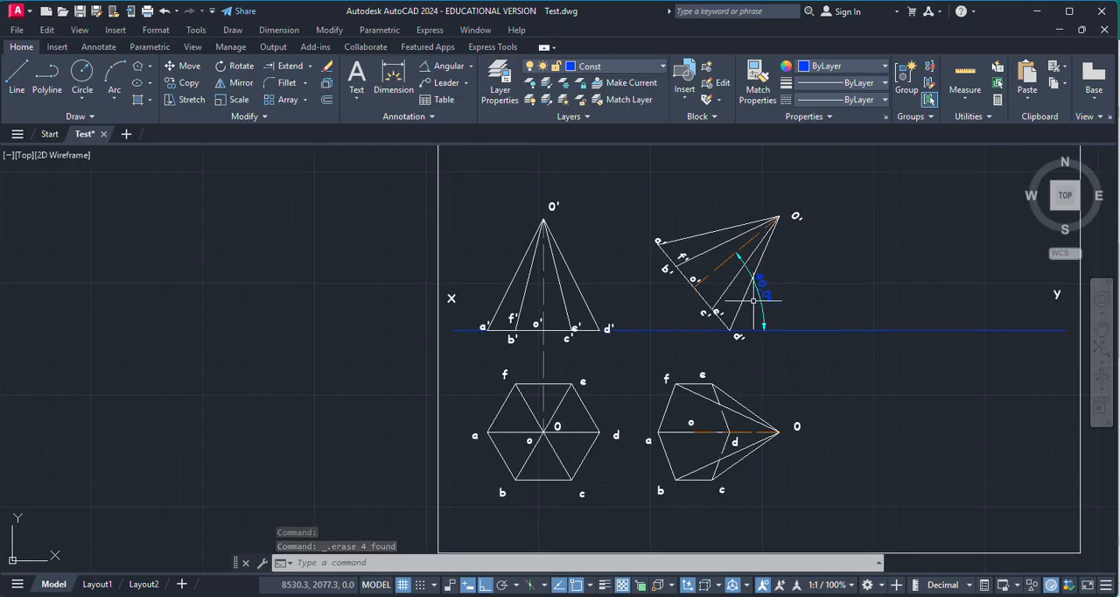
{"action": "scroll", "coordinate": [752, 300], "scroll_direction": "up", "scroll_amount": 3}
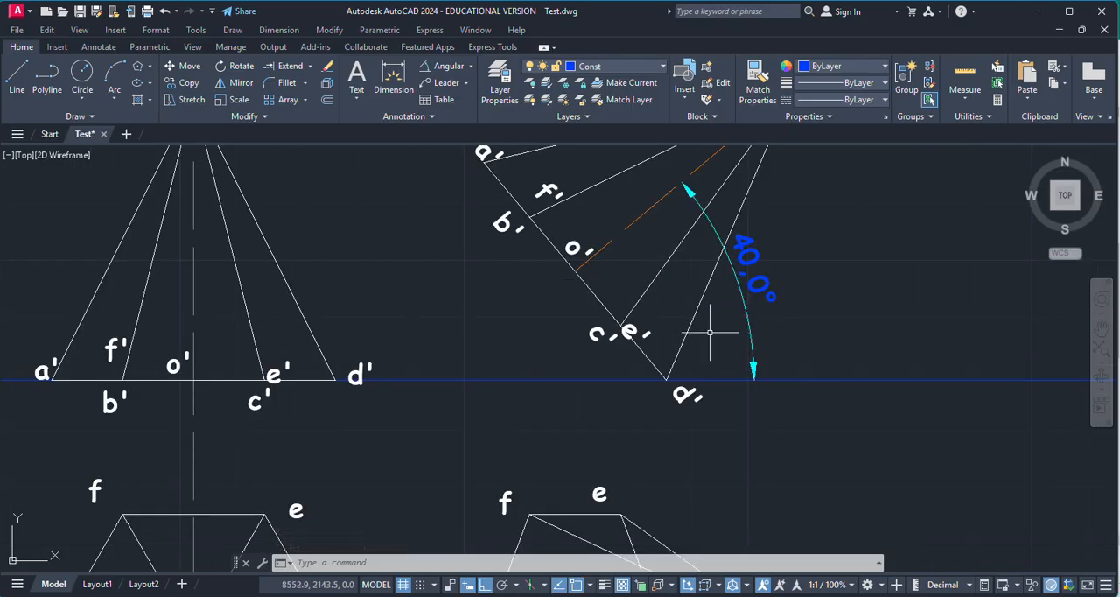
{"action": "scroll", "coordinate": [719, 302], "scroll_direction": "down", "scroll_amount": 3}
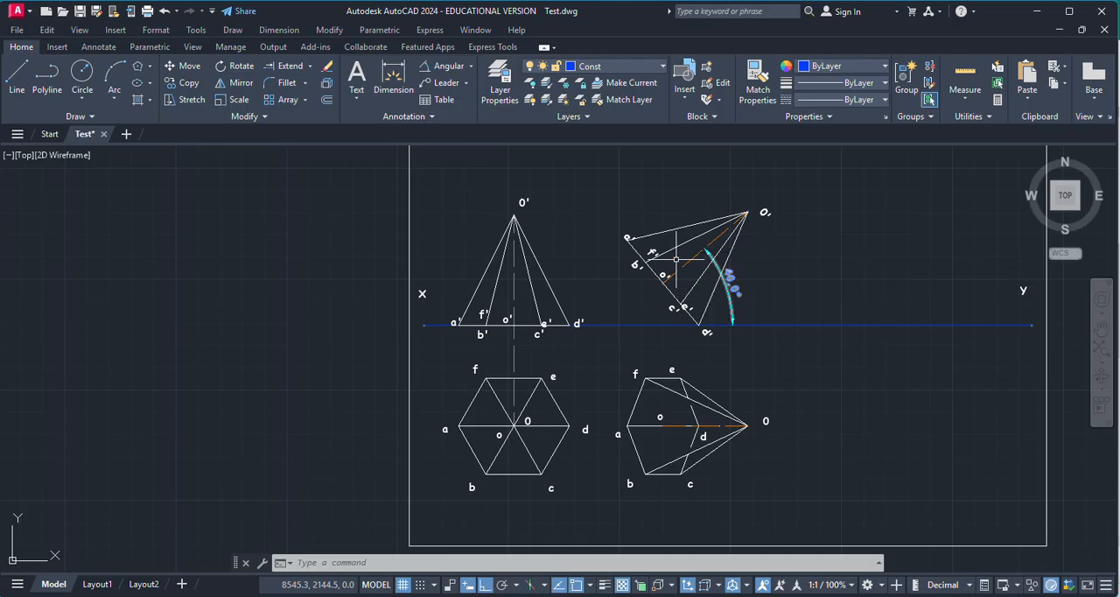
{"action": "scroll", "coordinate": [719, 420], "scroll_direction": "up", "scroll_amount": 2}
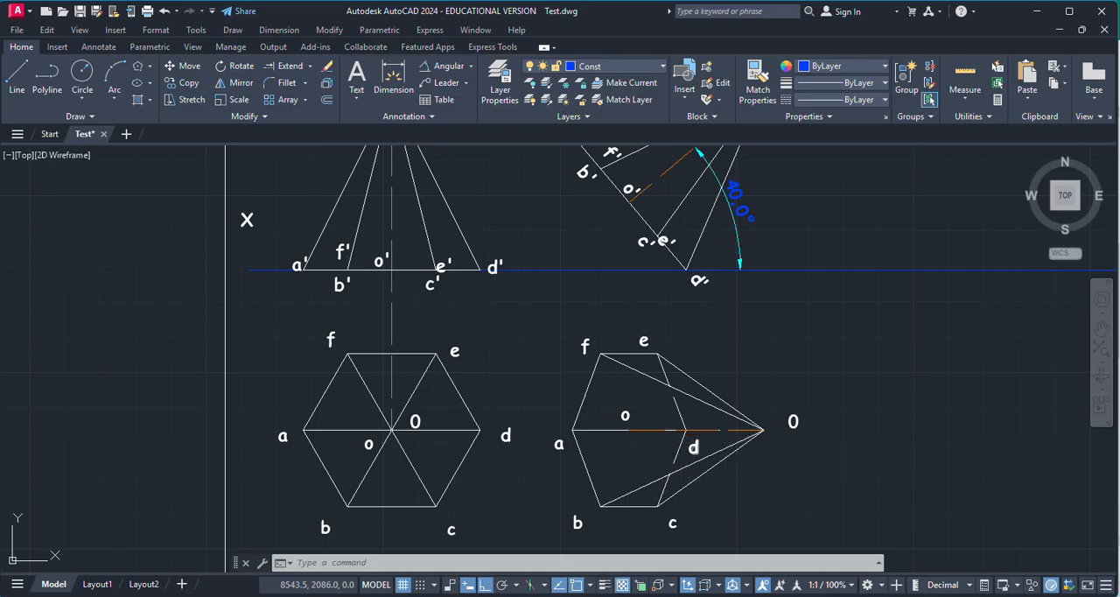
{"action": "key", "text": "Escape"}
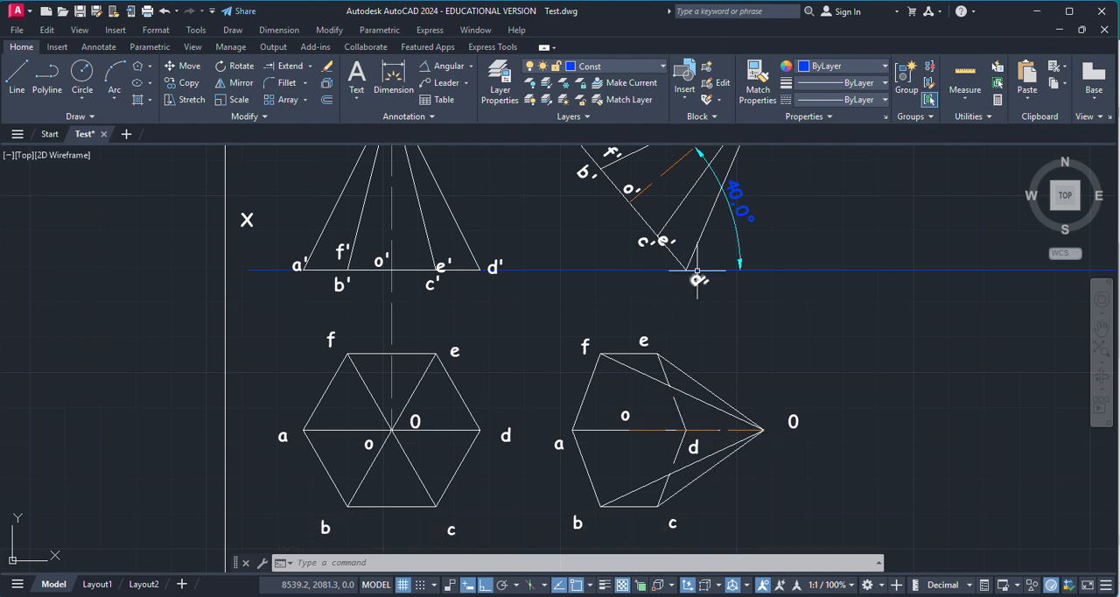
{"action": "scroll", "coordinate": [606, 424], "scroll_direction": "down", "scroll_amount": 2}
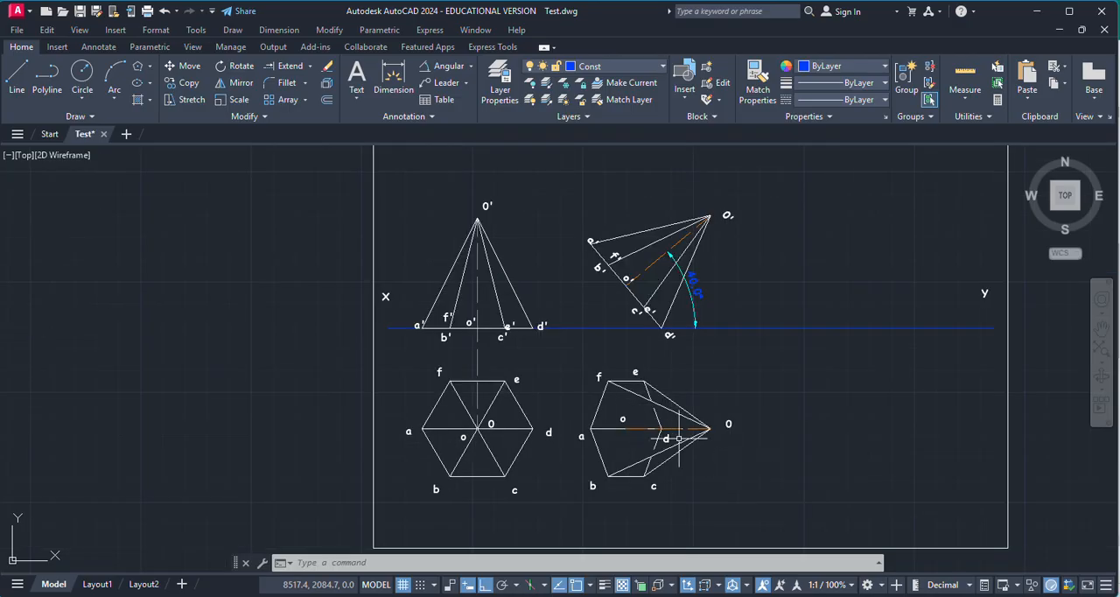
{"action": "key", "text": "alt+Tab"}
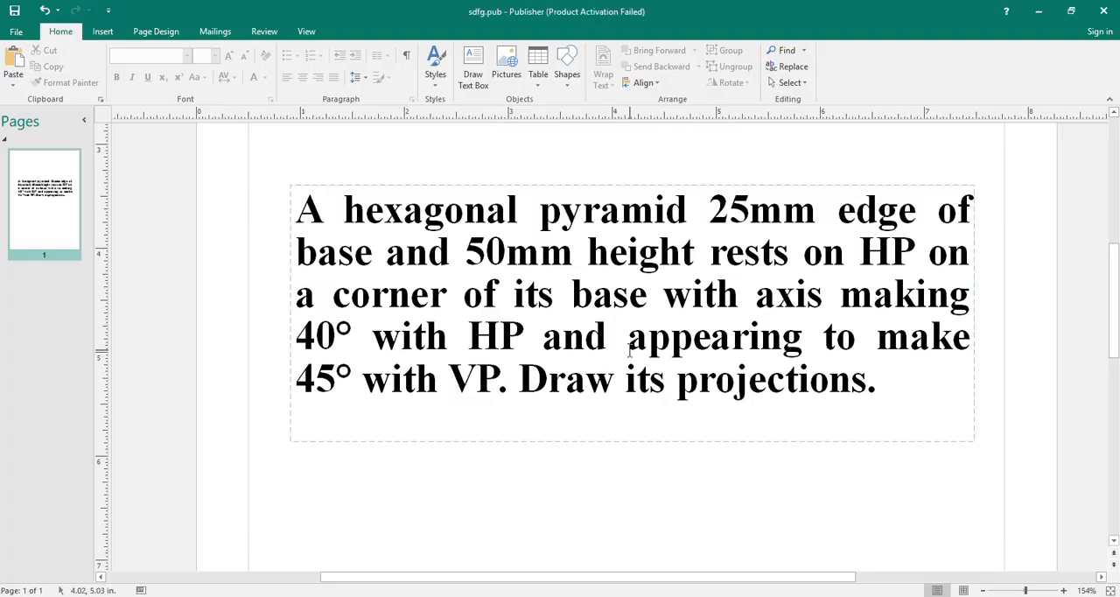
{"action": "key", "text": "alt+Tab"}
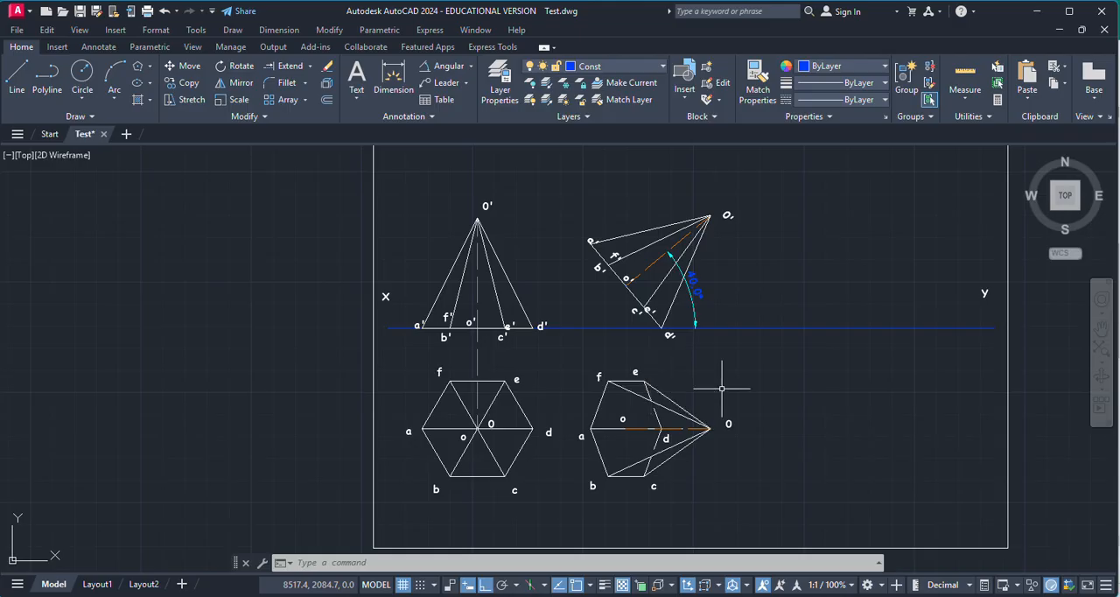
Step: Copy the complete second top view with its labels about 80 mm horizontally toward the Y end of the sheet
{"action": "left_click", "coordinate": [573, 354]}
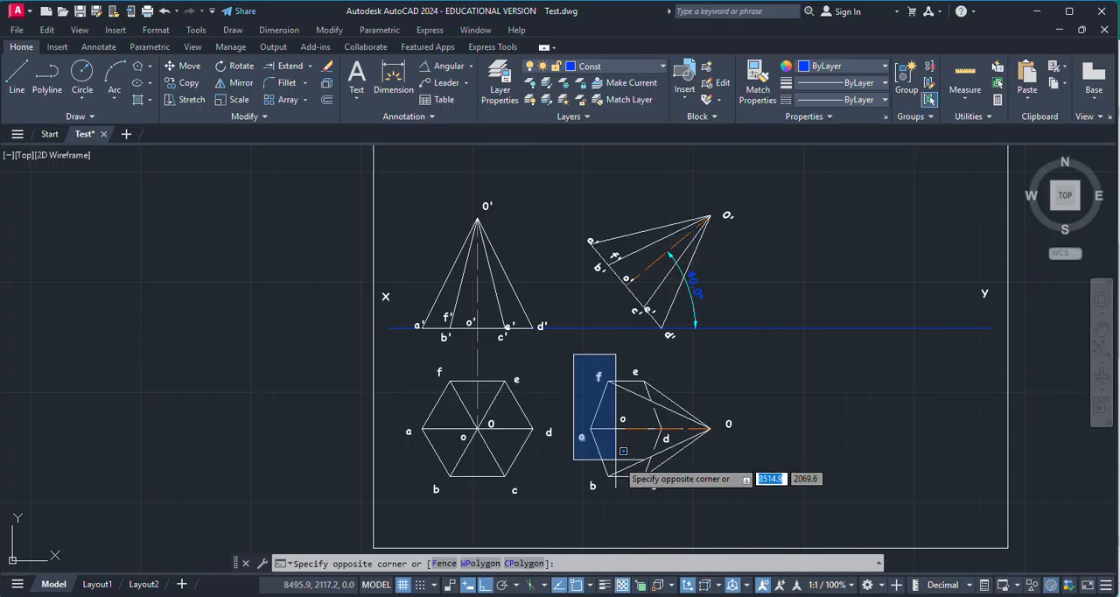
{"action": "left_click", "coordinate": [756, 516]}
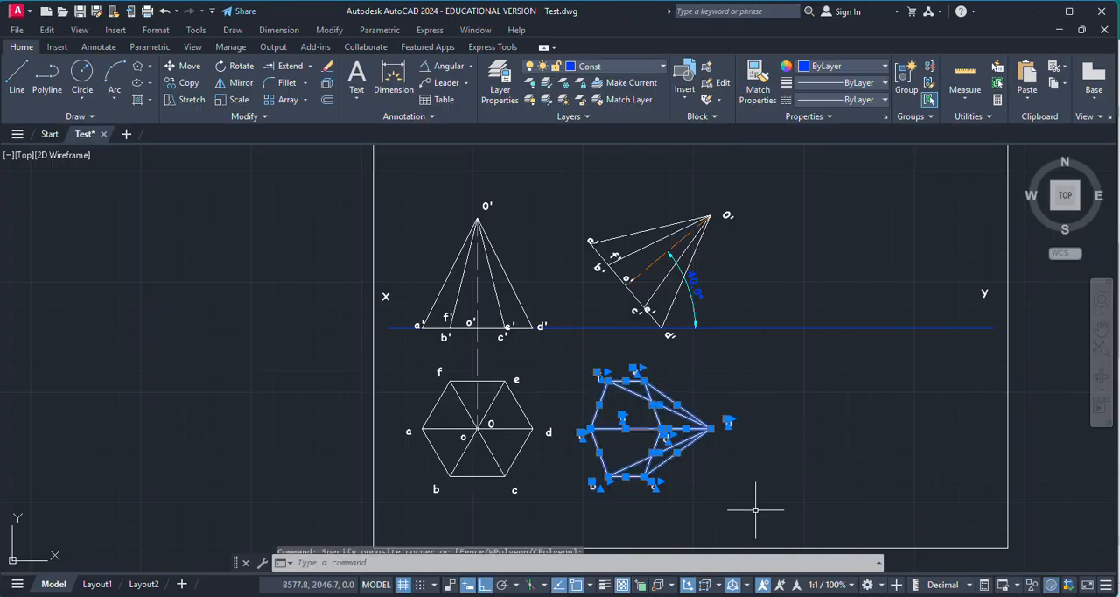
{"action": "left_click", "coordinate": [186, 82]}
{"action": "left_click", "coordinate": [626, 428]}
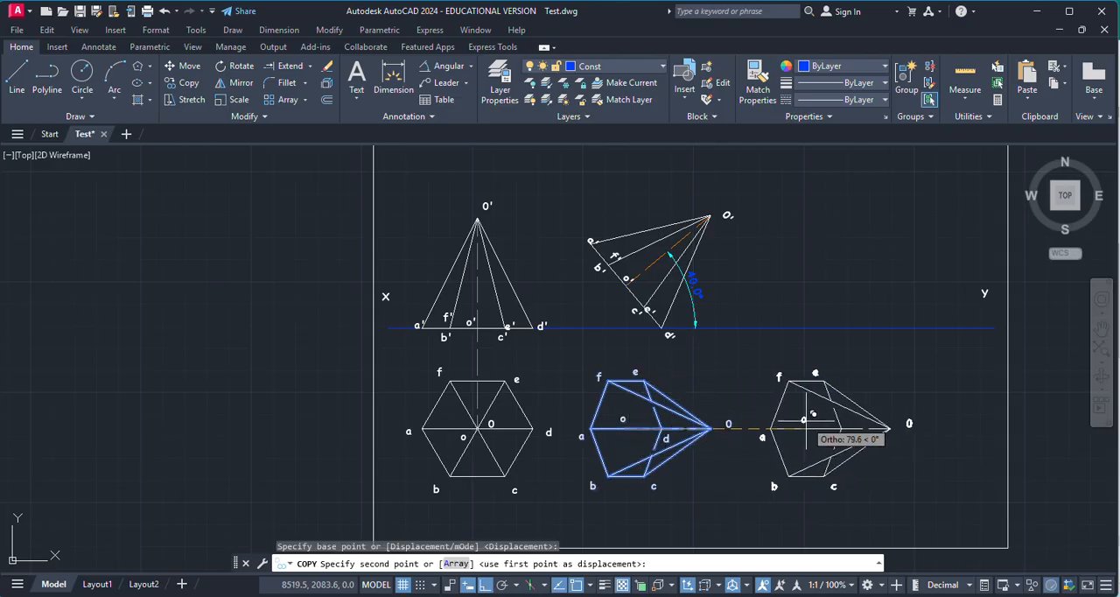
{"action": "left_click", "coordinate": [809, 422]}
{"action": "key", "text": "Escape"}
Step: Rotate the copied third top view with its labels by 45° about the base end o of its axis
{"action": "left_click", "coordinate": [756, 350]}
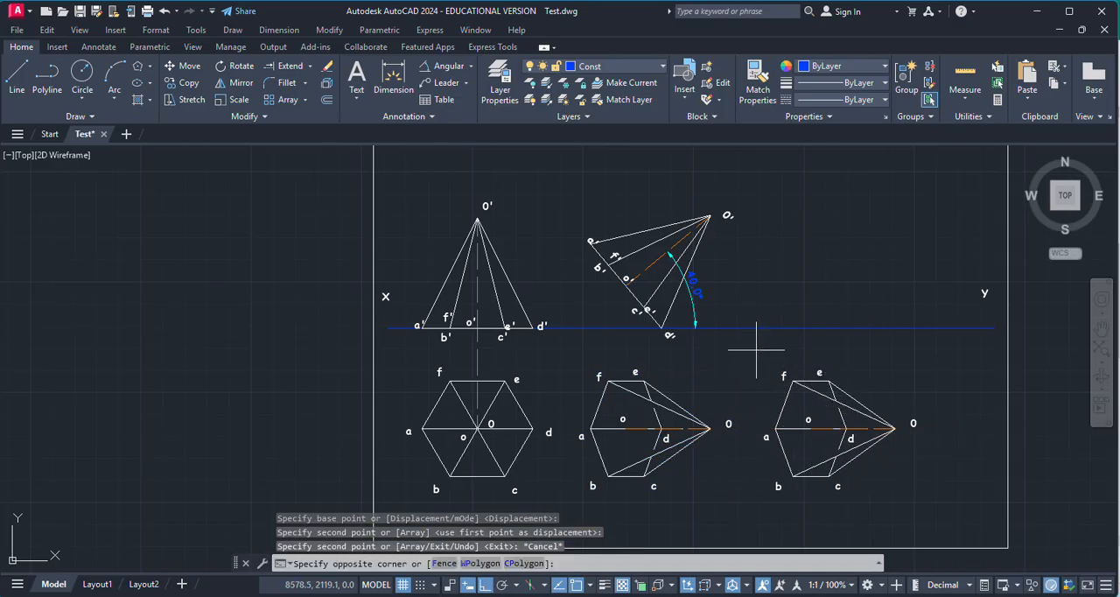
{"action": "left_click", "coordinate": [943, 530]}
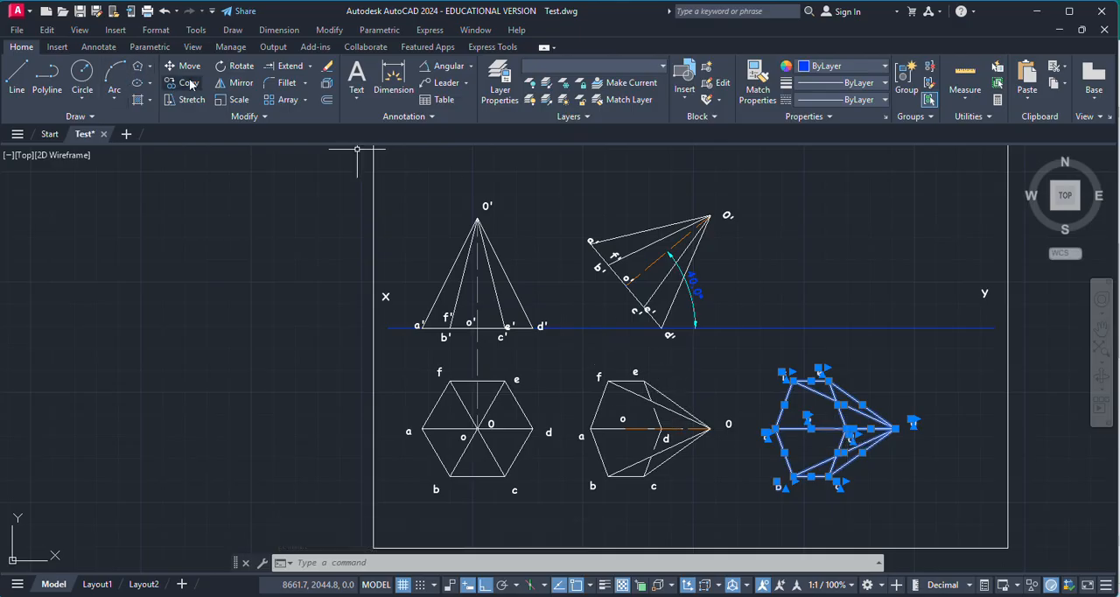
{"action": "left_click", "coordinate": [234, 66]}
{"action": "scroll", "coordinate": [758, 445], "scroll_direction": "up", "scroll_amount": 5}
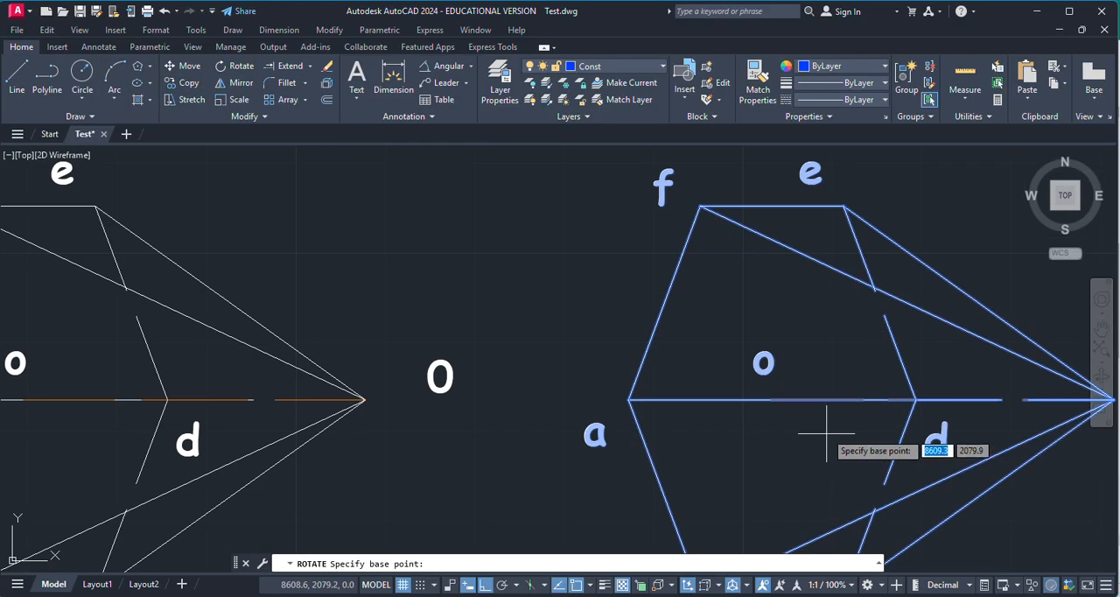
{"action": "left_click", "coordinate": [771, 400]}
{"action": "type", "text": "4"}
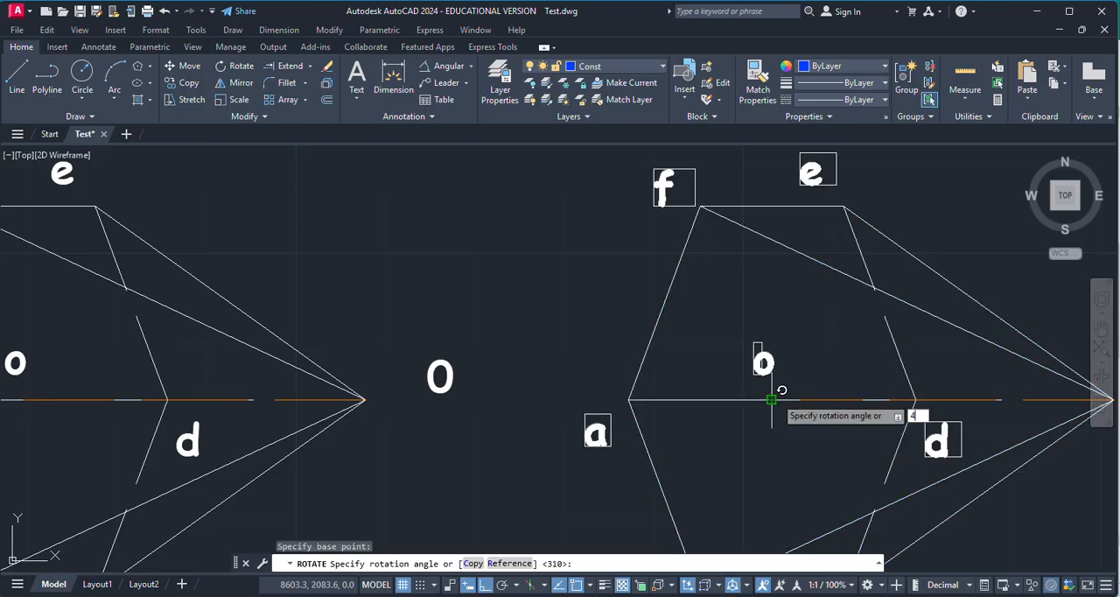
{"action": "type", "text": "5"}
{"action": "key", "text": "Return"}
{"action": "scroll", "coordinate": [836, 451], "scroll_direction": "down", "scroll_amount": 4}
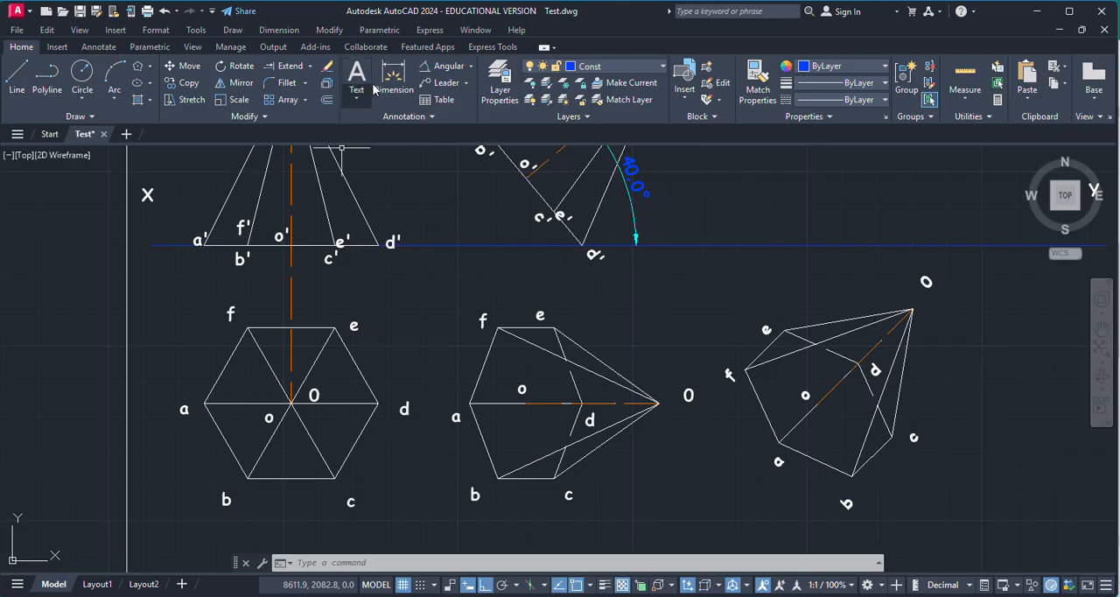
Step: Add an angular dimension between the rotated pyramid's axis and the XY line, placing it beside apex O
{"action": "left_click", "coordinate": [459, 67]}
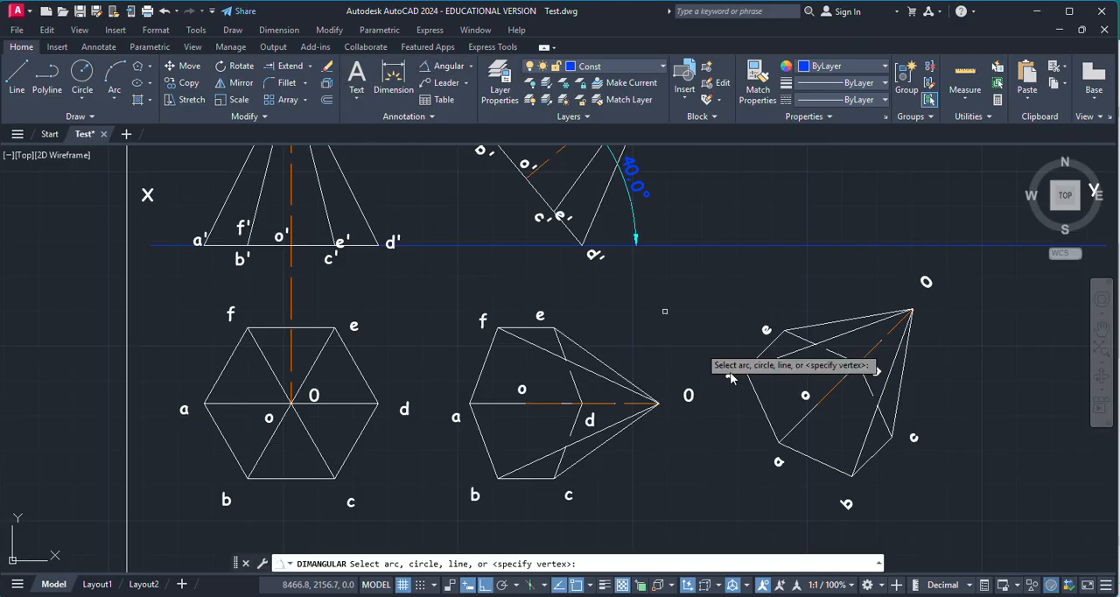
{"action": "left_click", "coordinate": [831, 385]}
{"action": "left_click", "coordinate": [850, 246]}
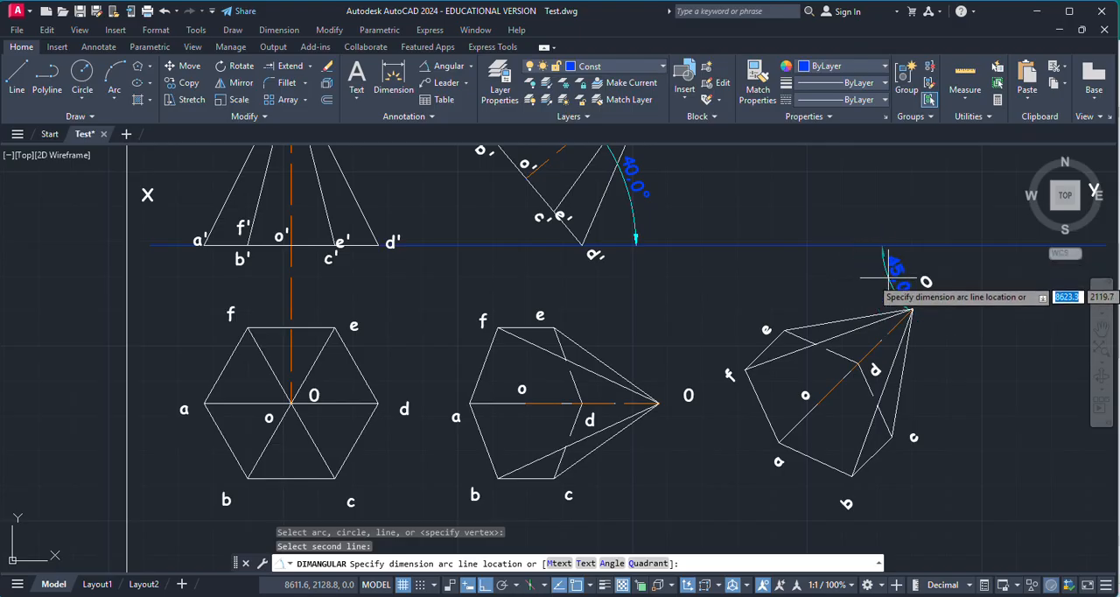
{"action": "left_click", "coordinate": [879, 282]}
{"action": "key", "text": "Escape"}
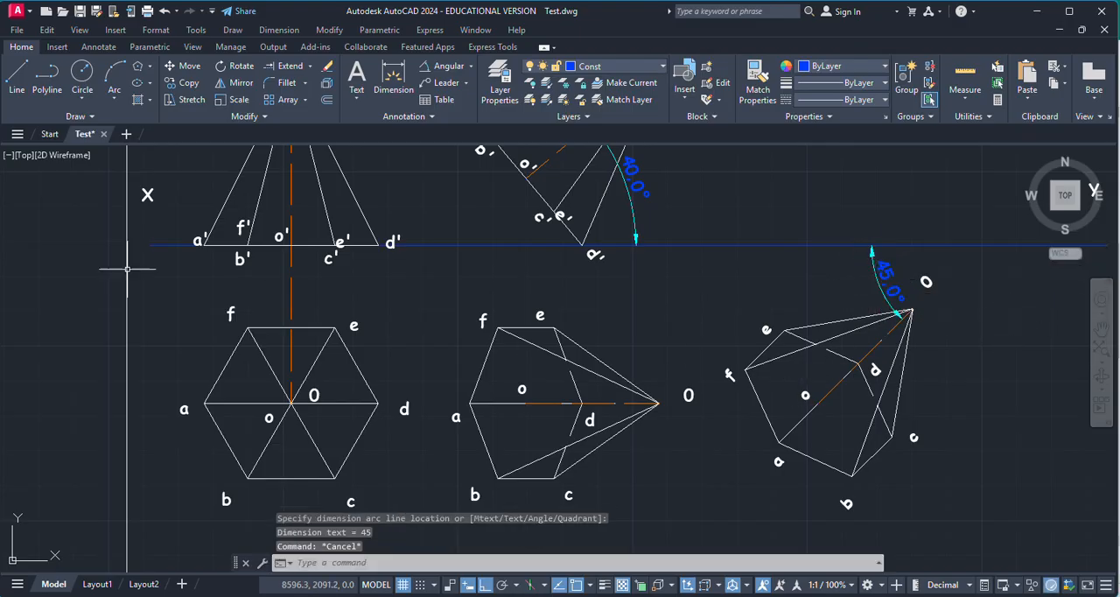
Step: Draw a vertical projector from apex O of the rotated top view to just above the tilted front view's apex level
{"action": "left_click", "coordinate": [15, 77]}
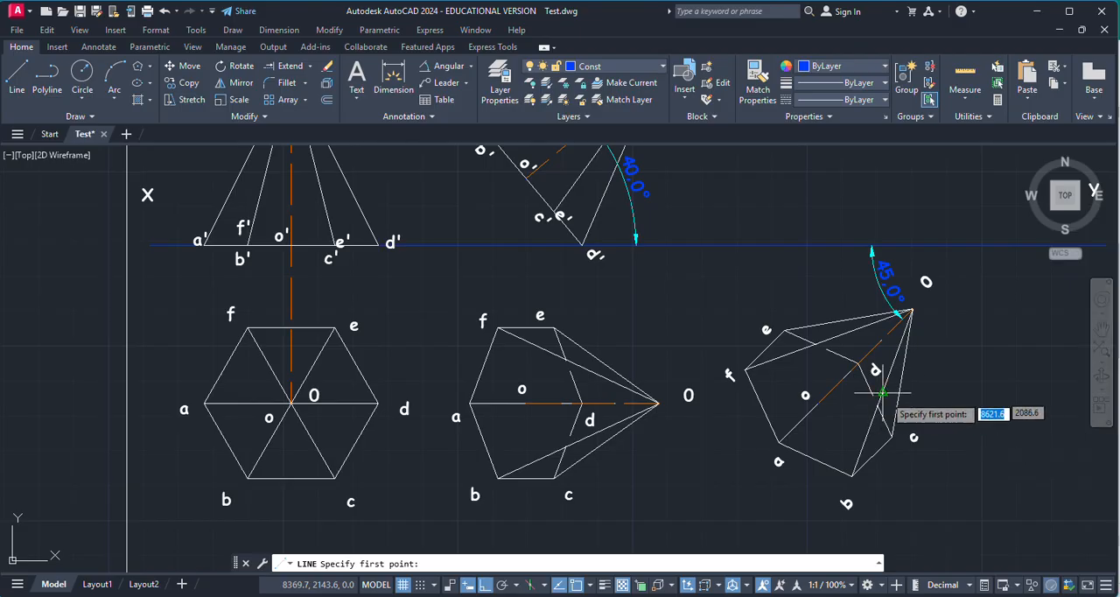
{"action": "scroll", "coordinate": [838, 402], "scroll_direction": "down", "scroll_amount": 4}
{"action": "scroll", "coordinate": [818, 394], "scroll_direction": "up", "scroll_amount": 5}
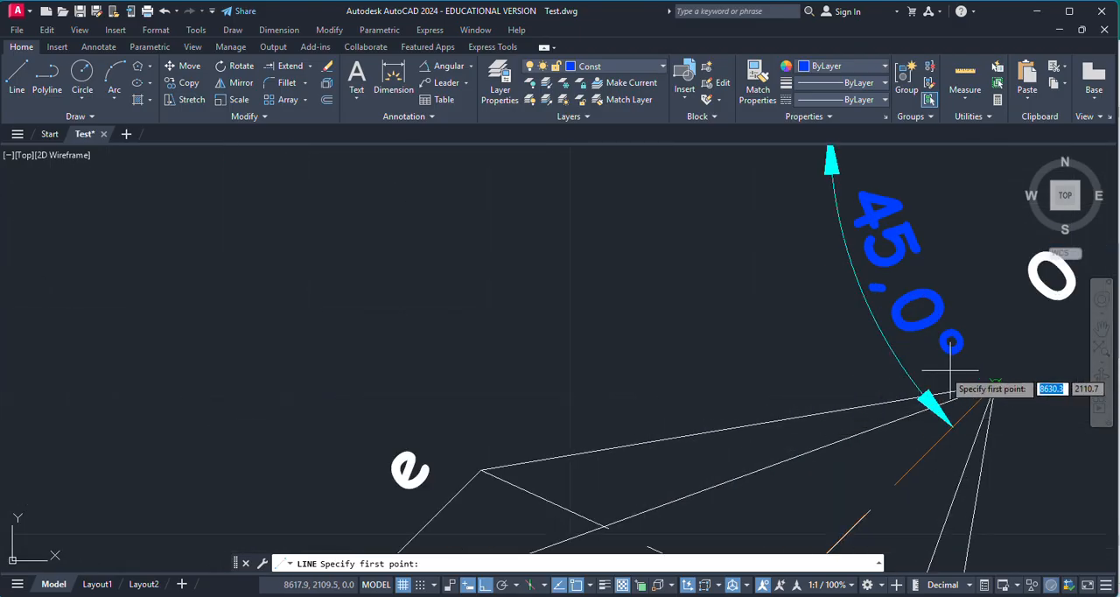
{"action": "scroll", "coordinate": [866, 406], "scroll_direction": "down", "scroll_amount": 3}
{"action": "left_click", "coordinate": [852, 402]}
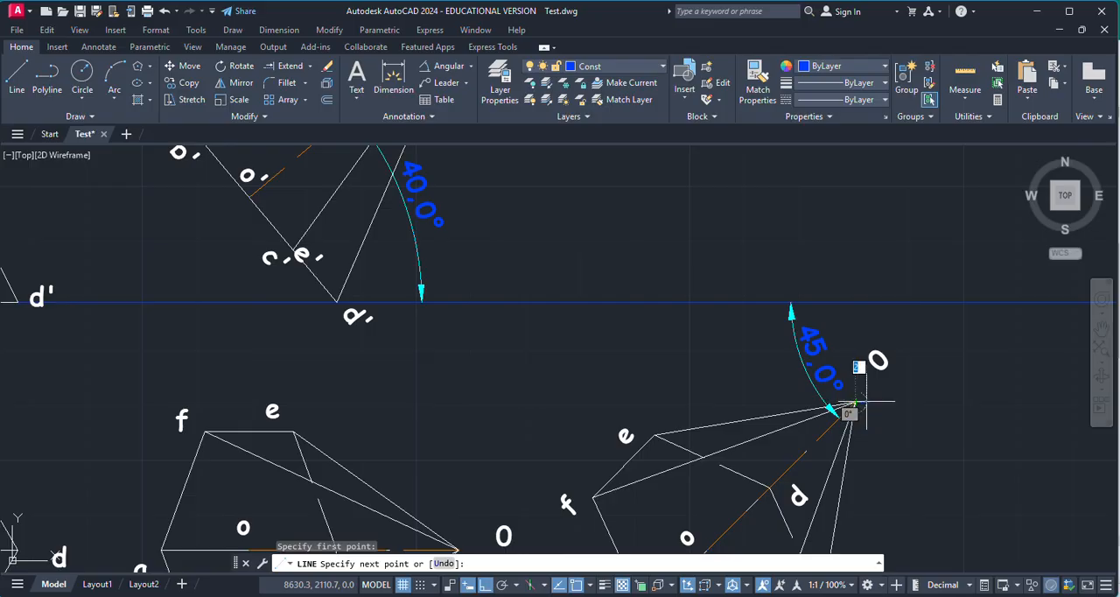
{"action": "scroll", "coordinate": [875, 385], "scroll_direction": "down", "scroll_amount": 3}
{"action": "scroll", "coordinate": [884, 301], "scroll_direction": "up", "scroll_amount": 2}
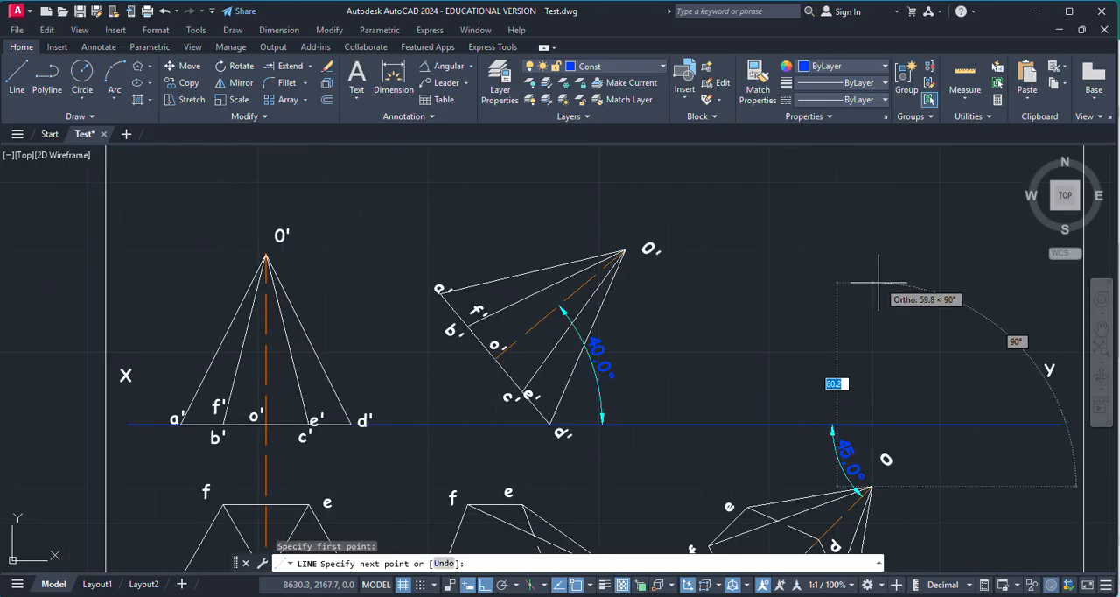
{"action": "left_click", "coordinate": [879, 219]}
{"action": "key", "text": "Escape"}
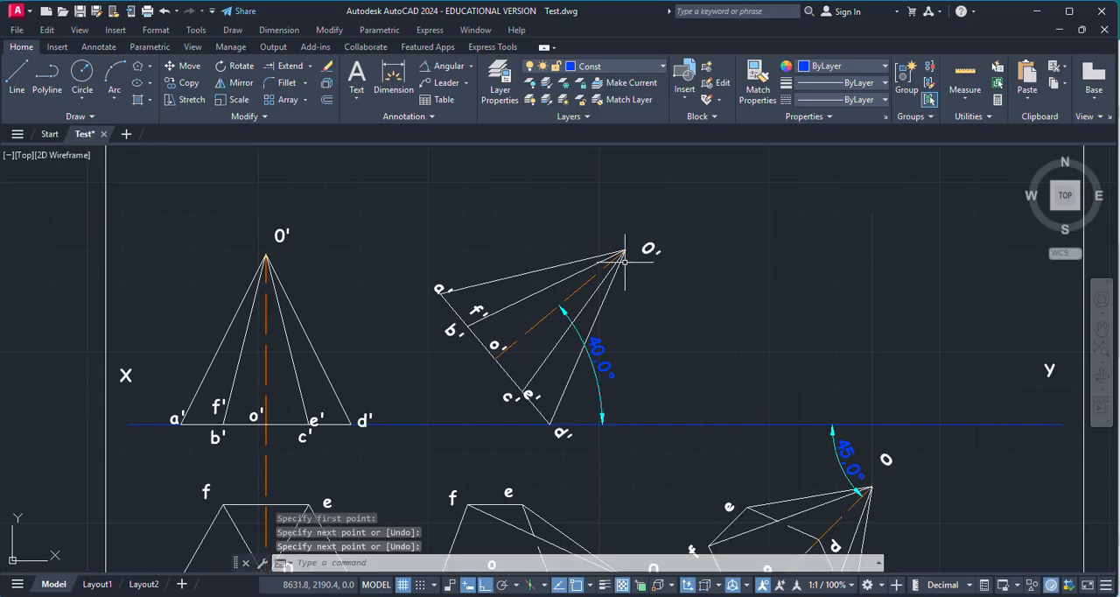
Step: Draw a horizontal projector from apex O' of the tilted front view to the vertical projector from O
{"action": "scroll", "coordinate": [624, 260], "scroll_direction": "up", "scroll_amount": 3}
{"action": "key", "text": "Return"}
{"action": "left_click", "coordinate": [622, 260]}
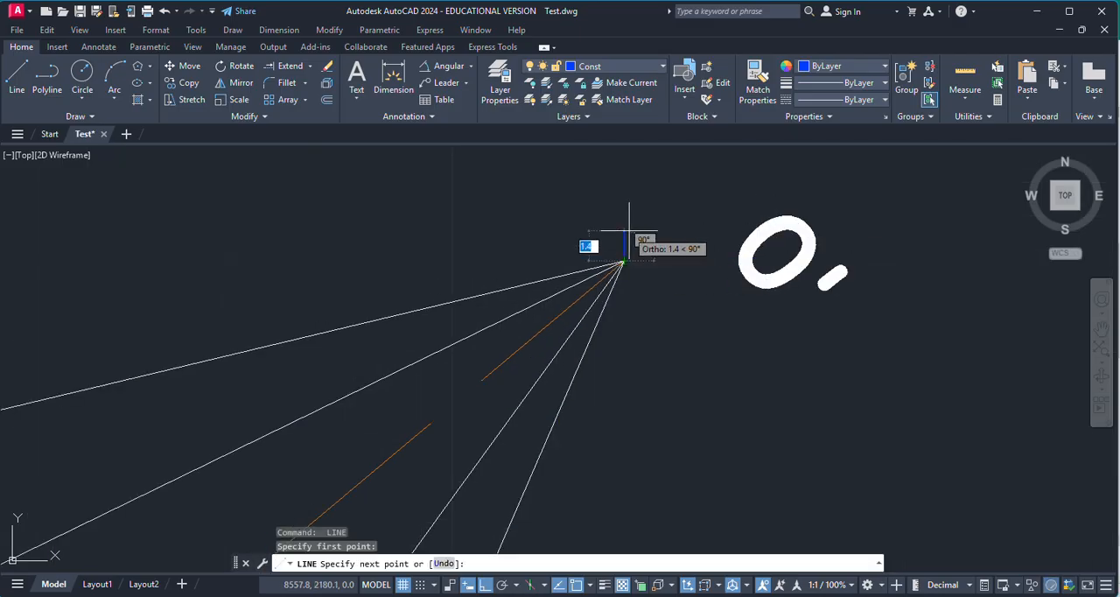
{"action": "scroll", "coordinate": [628, 234], "scroll_direction": "down", "scroll_amount": 3}
{"action": "left_click", "coordinate": [1009, 241]}
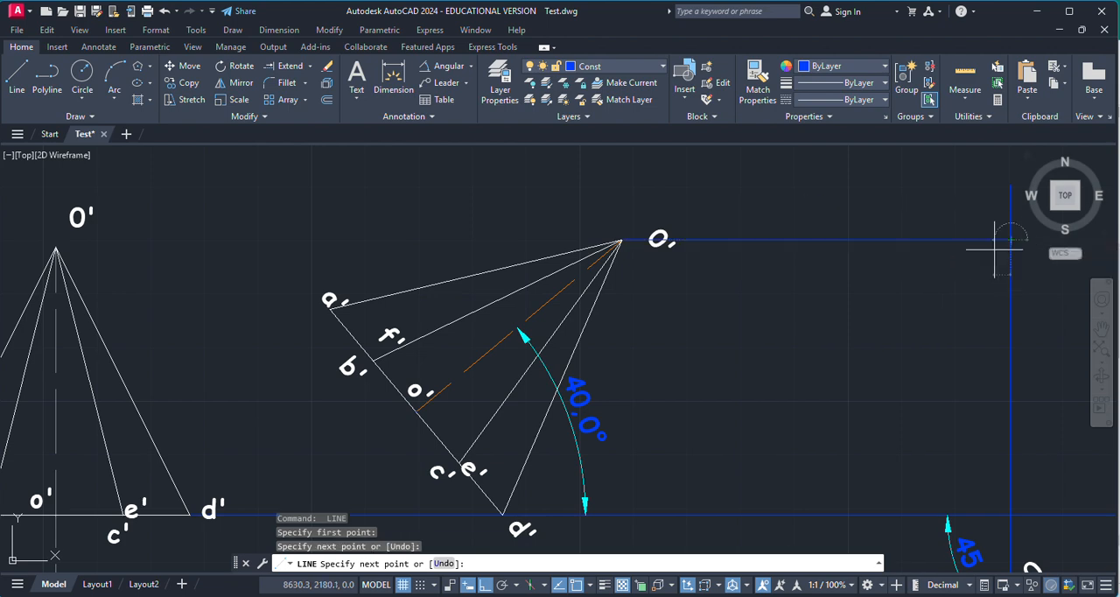
{"action": "key", "text": "Escape"}
Step: Copy the tilted front view's apex label O' to the intersection of the two apex projectors
{"action": "left_click", "coordinate": [658, 239]}
{"action": "key", "text": "ctrl+c"}
{"action": "key", "text": "ctrl+v"}
{"action": "scroll", "coordinate": [619, 249], "scroll_direction": "down", "scroll_amount": 3}
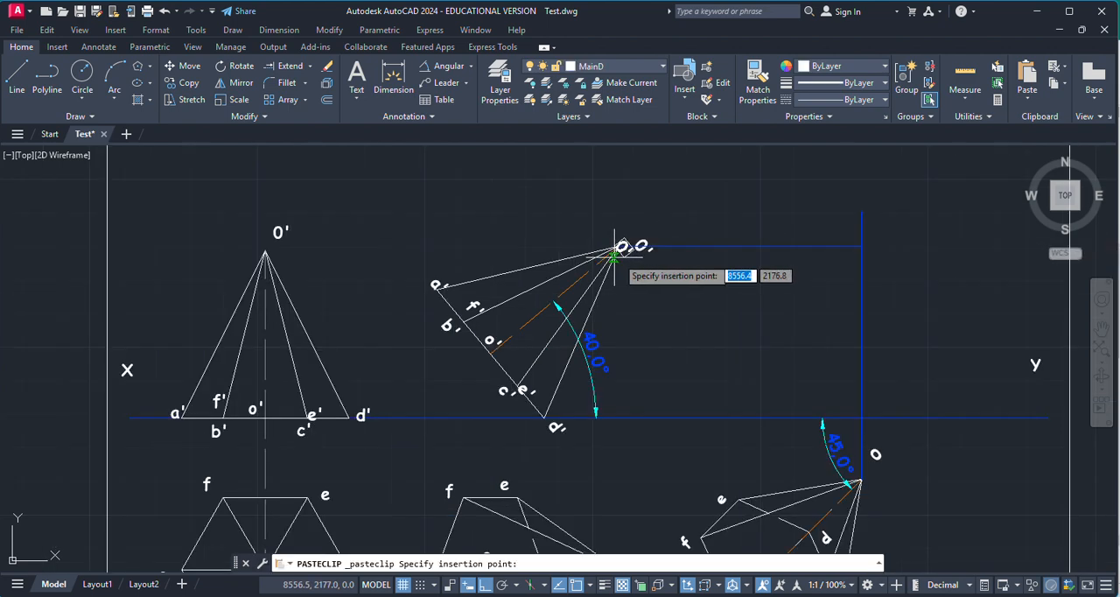
{"action": "scroll", "coordinate": [862, 242], "scroll_direction": "up", "scroll_amount": 2}
{"action": "left_click", "coordinate": [896, 235]}
{"action": "scroll", "coordinate": [446, 384], "scroll_direction": "down", "scroll_amount": 2}
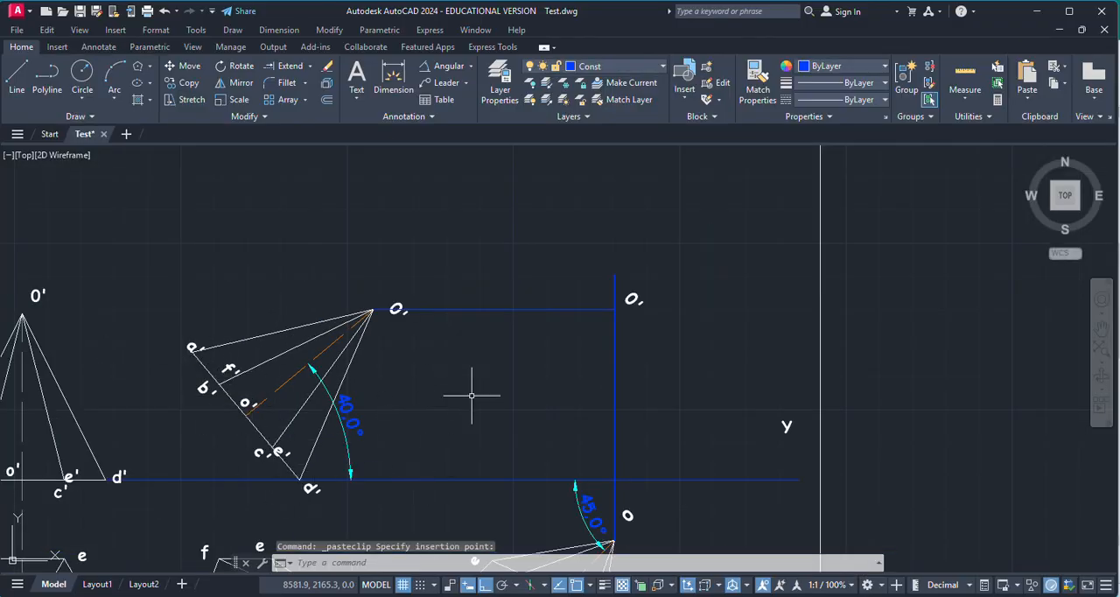
Step: Draw a vertical projector from base corner d of the rotated top view up to the XY line
{"action": "scroll", "coordinate": [471, 395], "scroll_direction": "down", "scroll_amount": 3}
{"action": "scroll", "coordinate": [534, 479], "scroll_direction": "up", "scroll_amount": 3}
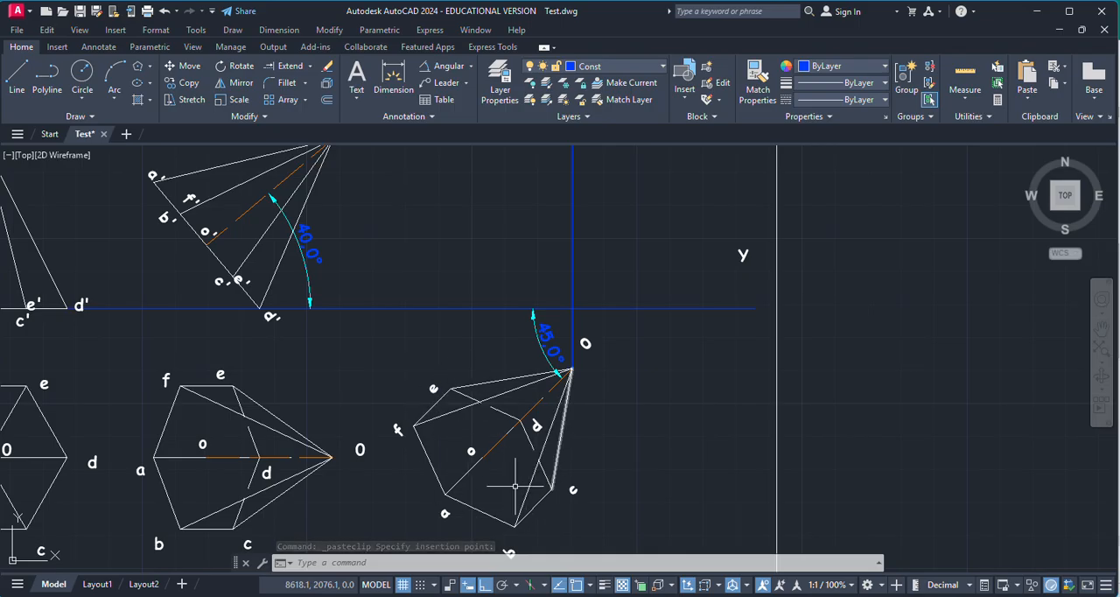
{"action": "scroll", "coordinate": [503, 394], "scroll_direction": "down", "scroll_amount": 2}
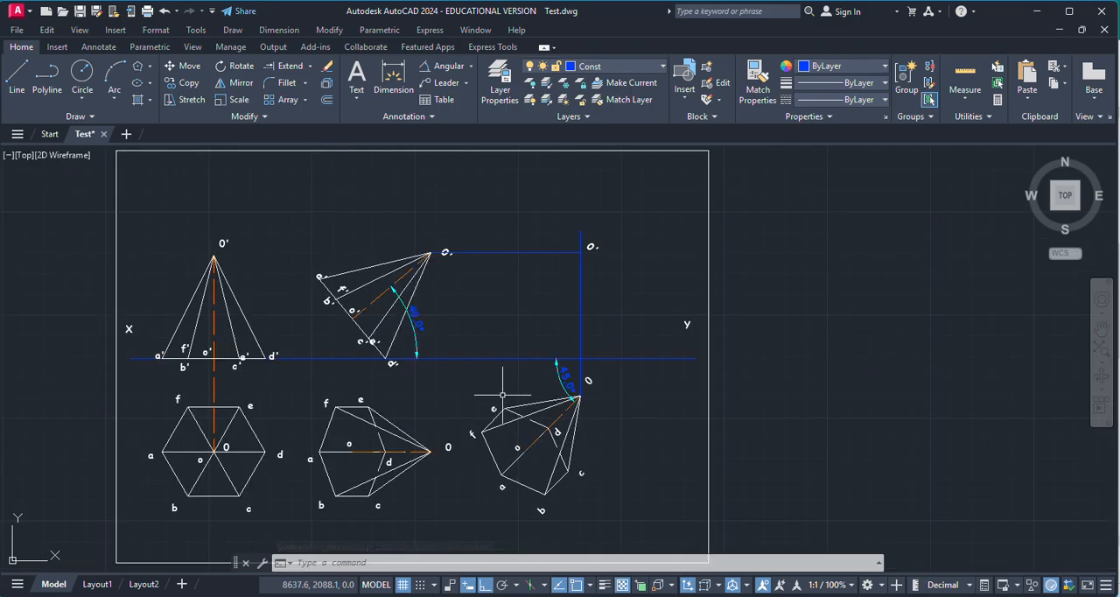
{"action": "left_click", "coordinate": [17, 75]}
{"action": "scroll", "coordinate": [411, 366], "scroll_direction": "up", "scroll_amount": 4}
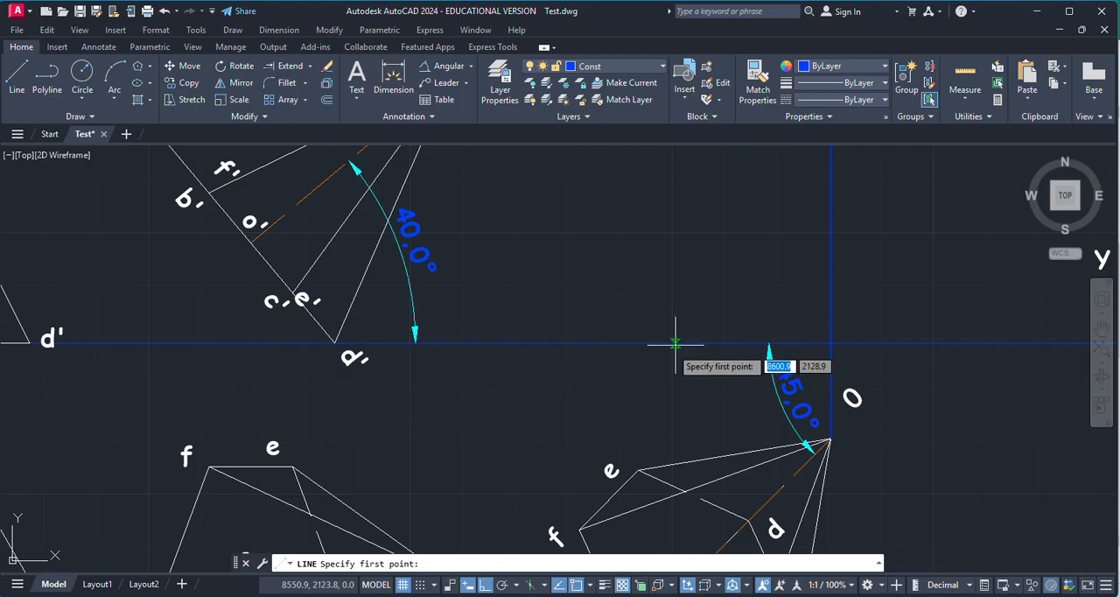
{"action": "scroll", "coordinate": [664, 351], "scroll_direction": "down", "scroll_amount": 4}
{"action": "scroll", "coordinate": [687, 495], "scroll_direction": "up", "scroll_amount": 5}
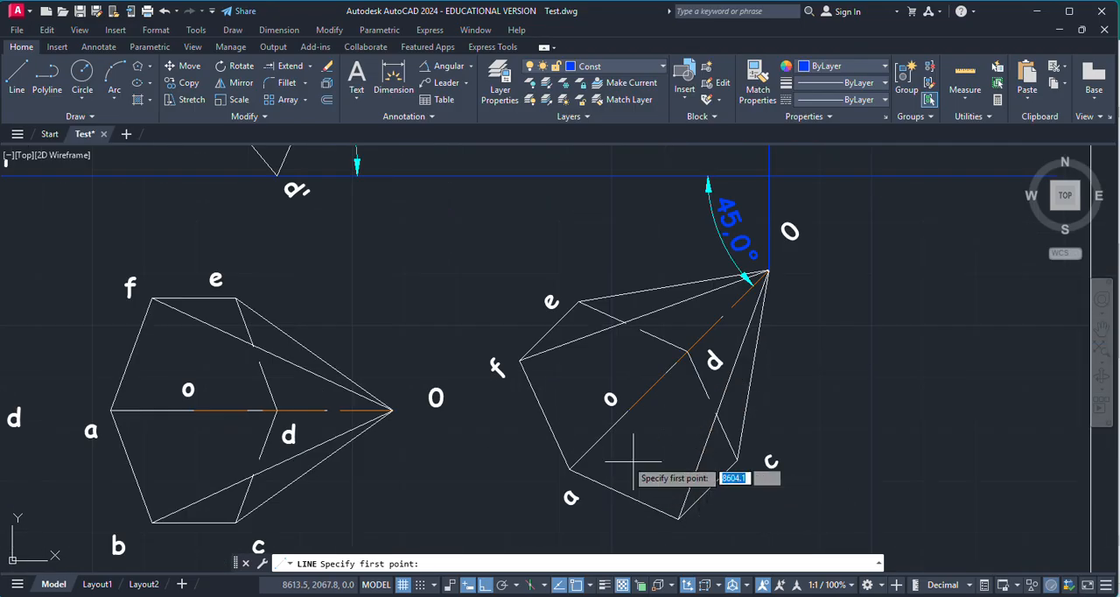
{"action": "scroll", "coordinate": [685, 498], "scroll_direction": "down", "scroll_amount": 3}
{"action": "scroll", "coordinate": [683, 502], "scroll_direction": "up", "scroll_amount": 5}
{"action": "scroll", "coordinate": [652, 346], "scroll_direction": "down", "scroll_amount": 3}
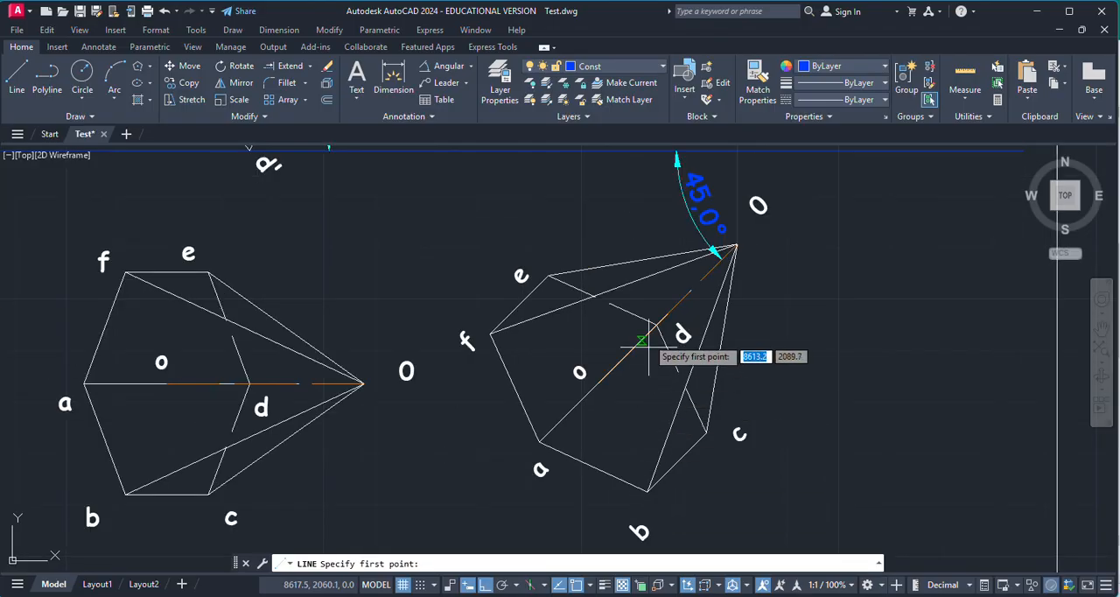
{"action": "scroll", "coordinate": [662, 336], "scroll_direction": "up", "scroll_amount": 5}
{"action": "left_click", "coordinate": [656, 350]}
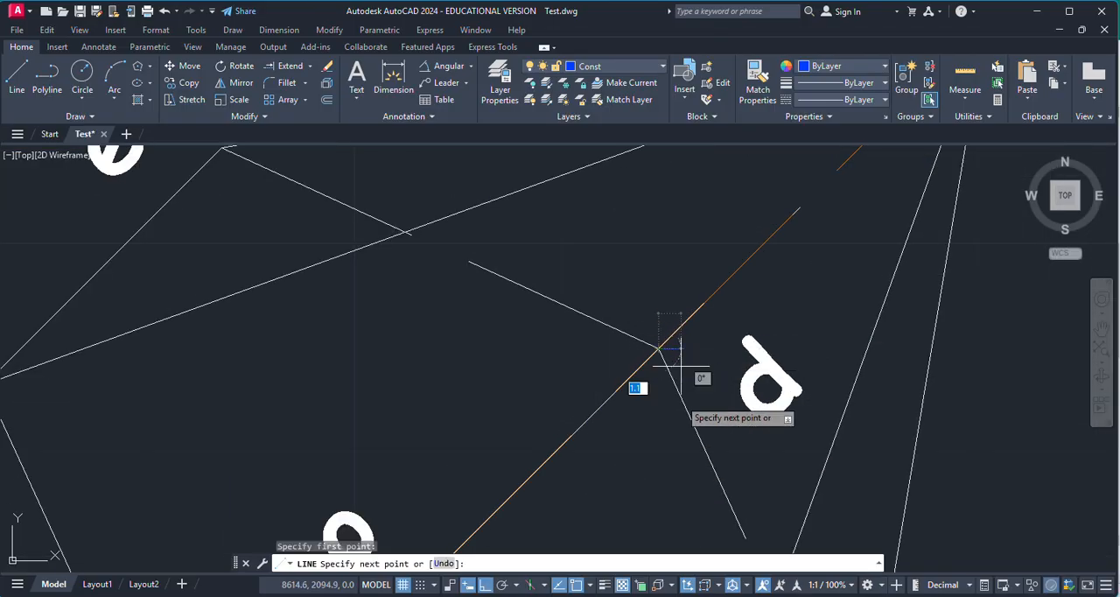
{"action": "scroll", "coordinate": [658, 376], "scroll_direction": "down", "scroll_amount": 3}
{"action": "key", "text": "Escape"}
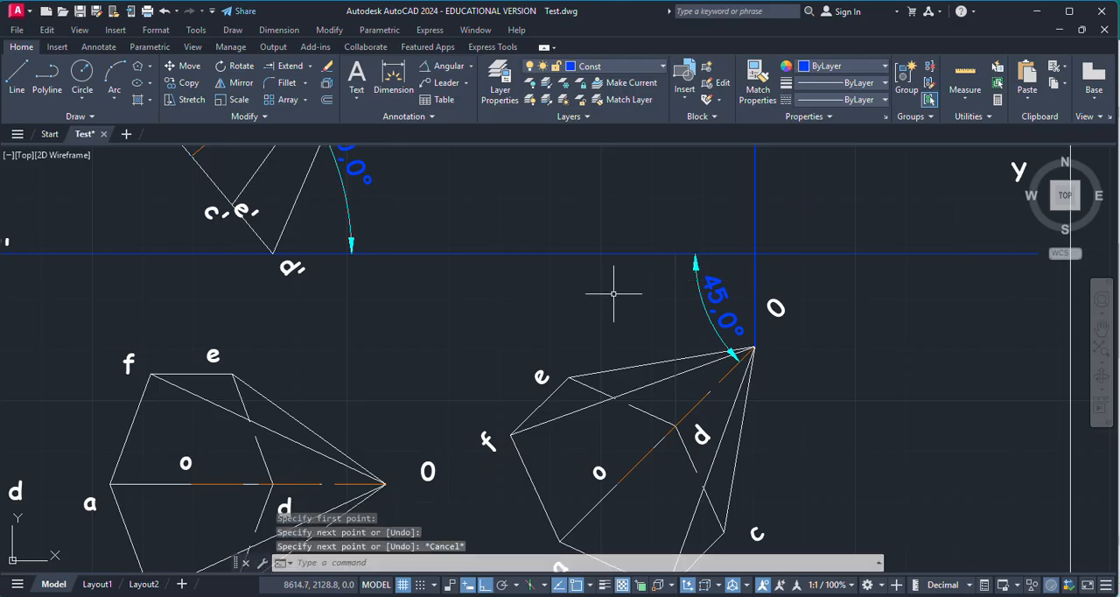
Step: Copy the label d' from the tilted front view to just below the XY line, beside the projector from d
{"action": "left_click", "coordinate": [291, 267]}
{"action": "key", "text": "ctrl+c"}
{"action": "key", "text": "ctrl+v"}
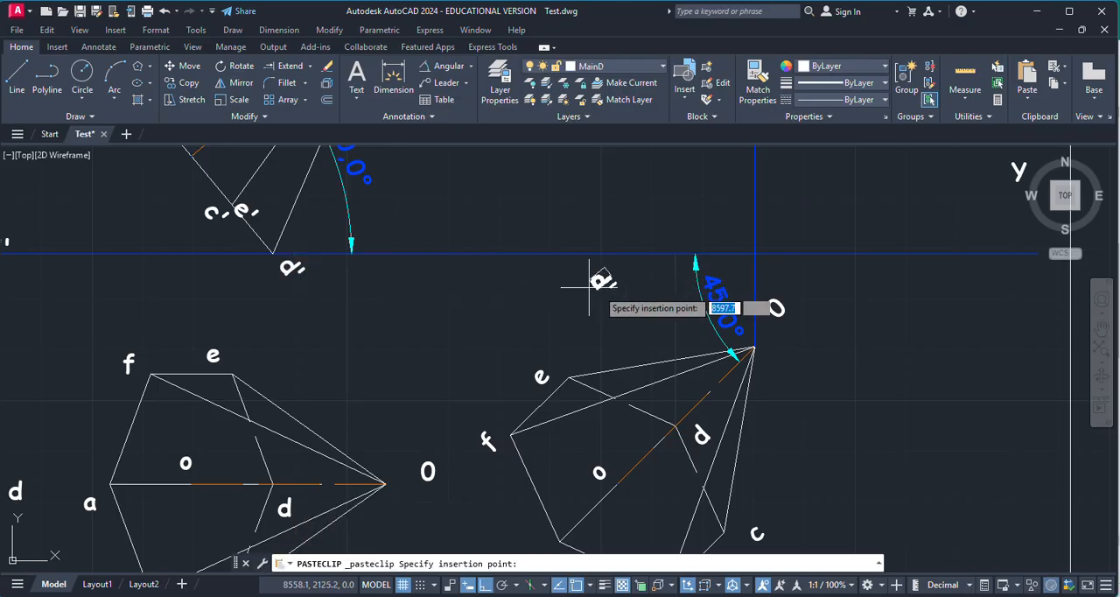
{"action": "scroll", "coordinate": [691, 263], "scroll_direction": "up", "scroll_amount": 4}
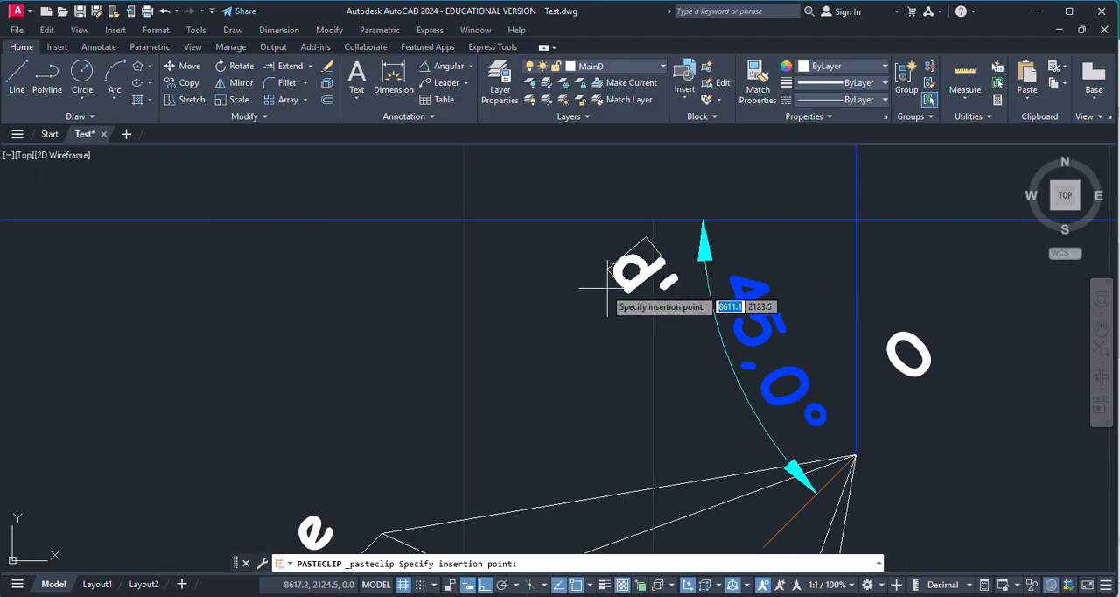
{"action": "left_click", "coordinate": [581, 278]}
{"action": "scroll", "coordinate": [581, 278], "scroll_direction": "down", "scroll_amount": 6}
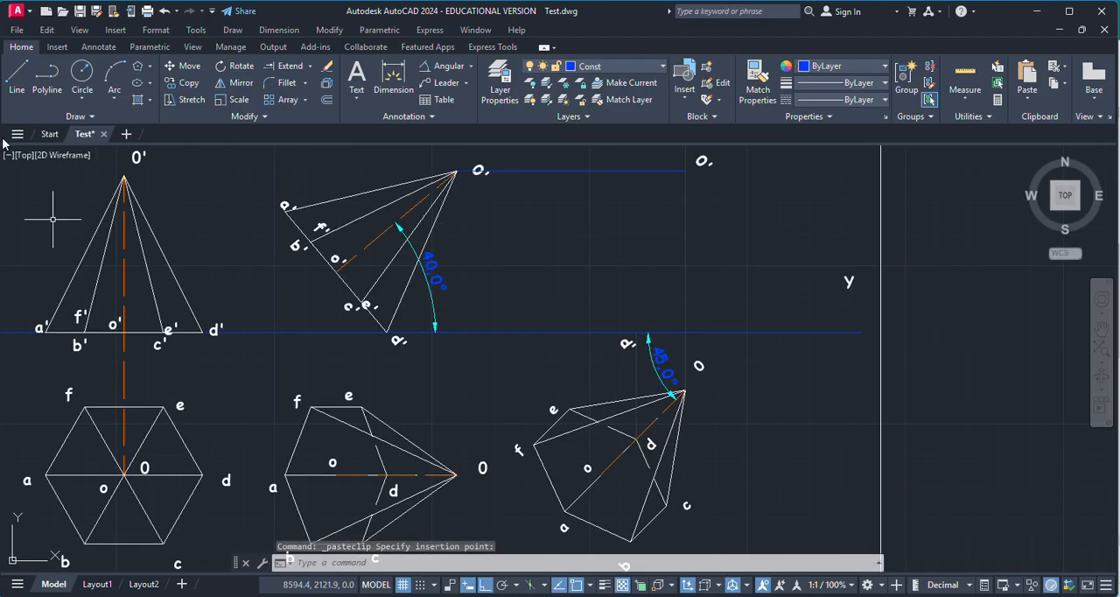
Step: Draw a horizontal projector about 109 mm long from corner a' of the tilted front view toward the third front view
{"action": "left_click", "coordinate": [17, 75]}
{"action": "scroll", "coordinate": [281, 213], "scroll_direction": "up", "scroll_amount": 4}
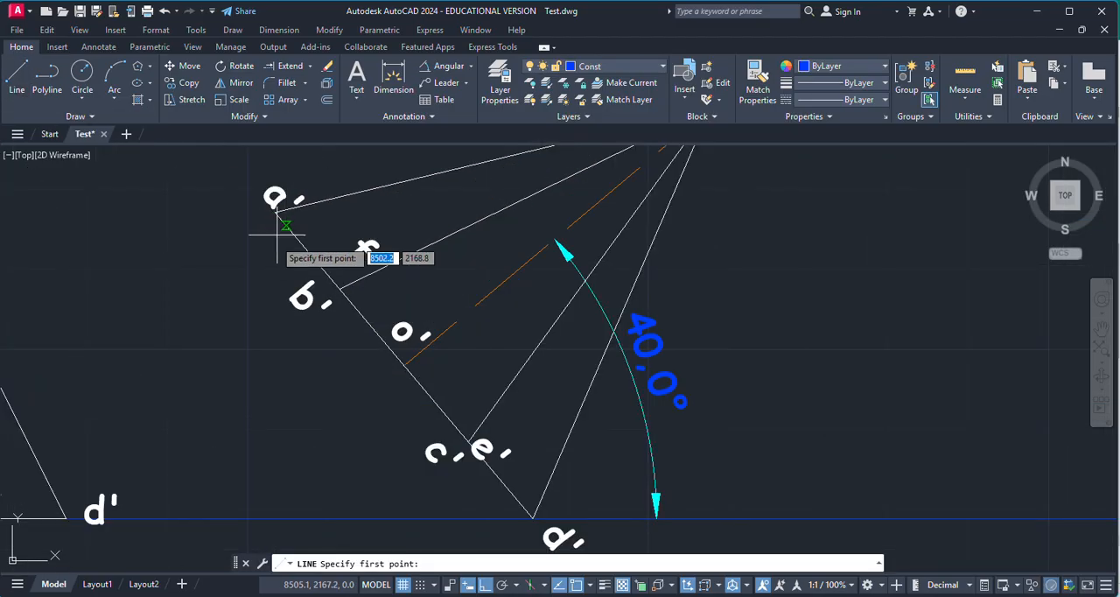
{"action": "scroll", "coordinate": [277, 234], "scroll_direction": "up", "scroll_amount": 5}
{"action": "left_click", "coordinate": [310, 172]}
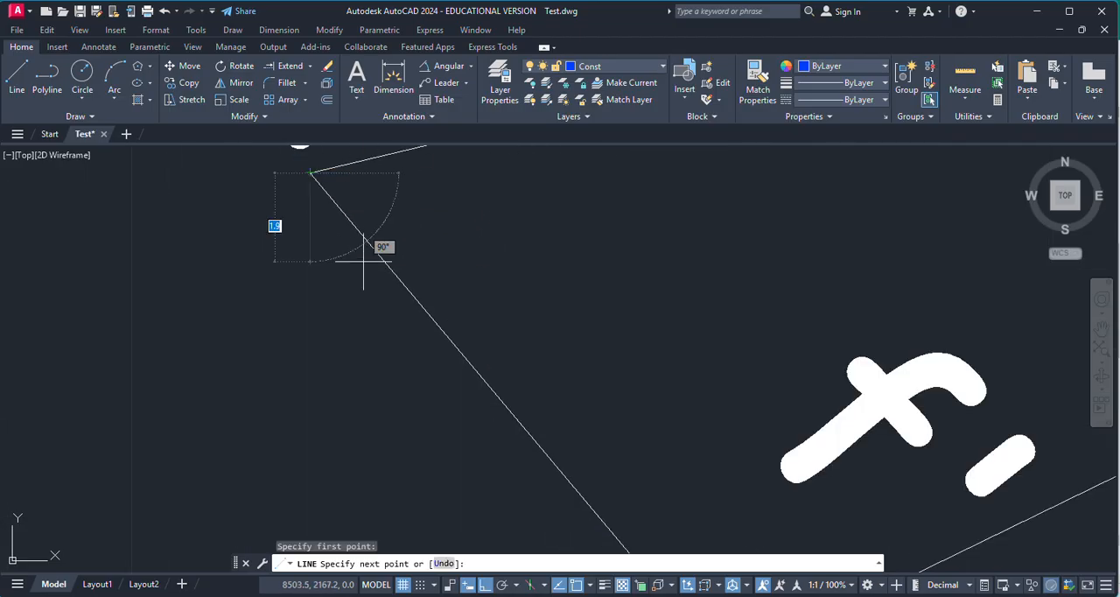
{"action": "scroll", "coordinate": [363, 260], "scroll_direction": "down", "scroll_amount": 10}
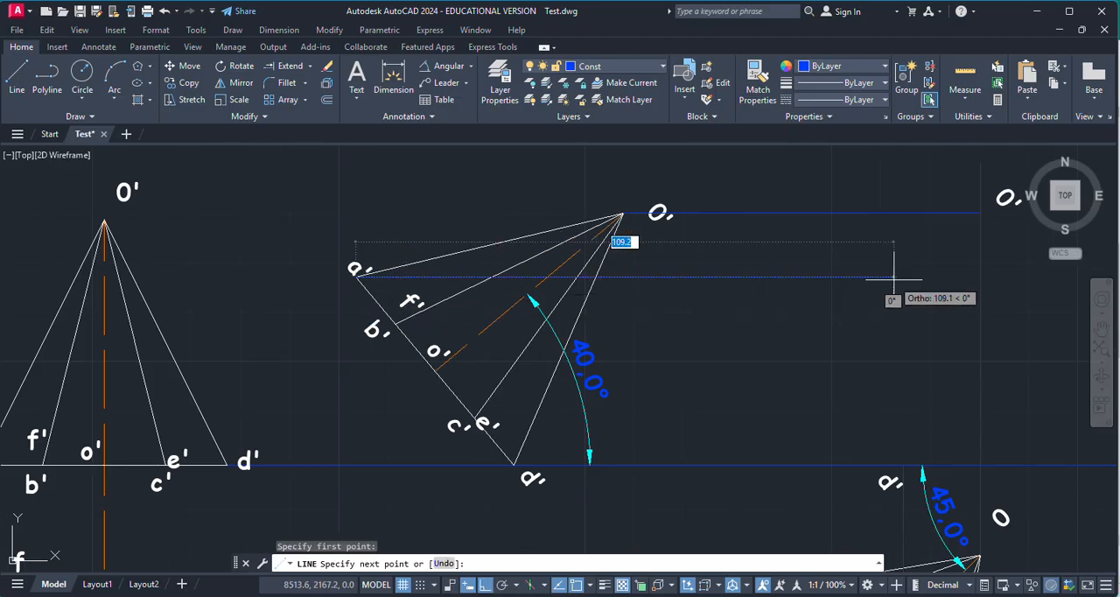
{"action": "left_click", "coordinate": [893, 278]}
{"action": "key", "text": "Return"}
Step: Draw a vertical projector from base corner a of the rotated top view up to the horizontal projector from a'
{"action": "scroll", "coordinate": [670, 312], "scroll_direction": "down", "scroll_amount": 5}
{"action": "scroll", "coordinate": [699, 380], "scroll_direction": "up", "scroll_amount": 7}
{"action": "scroll", "coordinate": [704, 464], "scroll_direction": "down", "scroll_amount": 2}
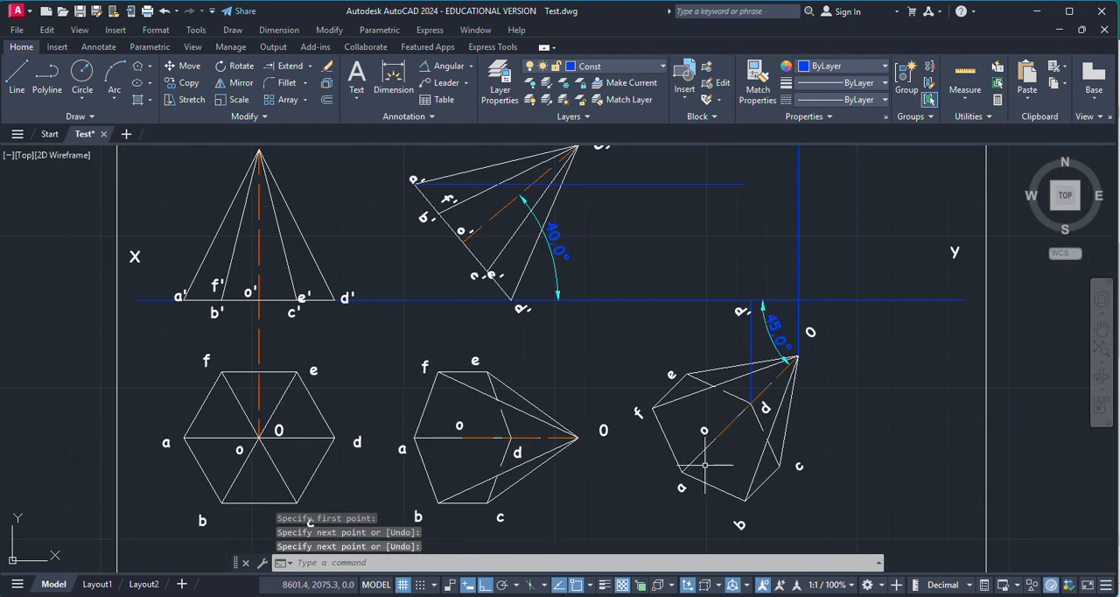
{"action": "key", "text": "Return"}
{"action": "scroll", "coordinate": [704, 464], "scroll_direction": "up", "scroll_amount": 6}
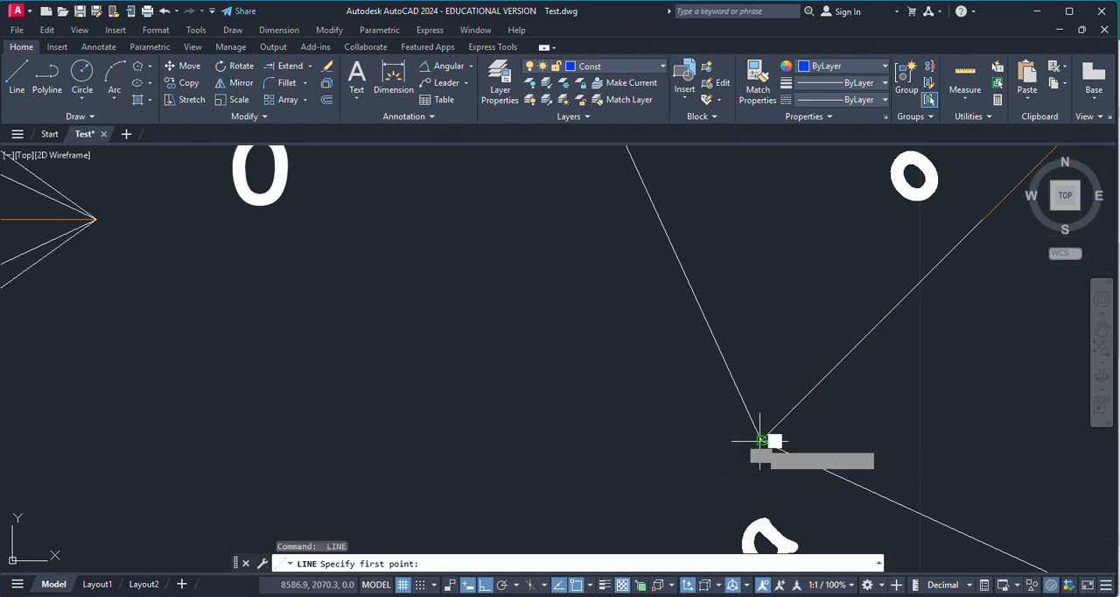
{"action": "left_click", "coordinate": [760, 440]}
{"action": "scroll", "coordinate": [692, 499], "scroll_direction": "down", "scroll_amount": 7}
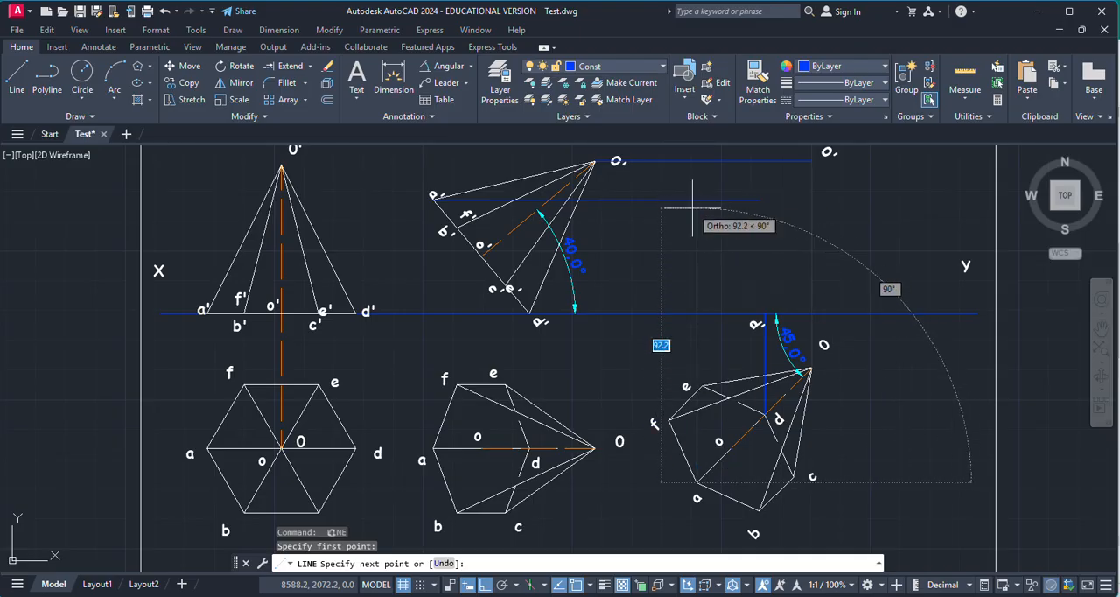
{"action": "key", "text": "Escape"}
Step: Copy the label a' from the tilted front view to just above the intersection of the two projectors from a
{"action": "left_click", "coordinate": [431, 192]}
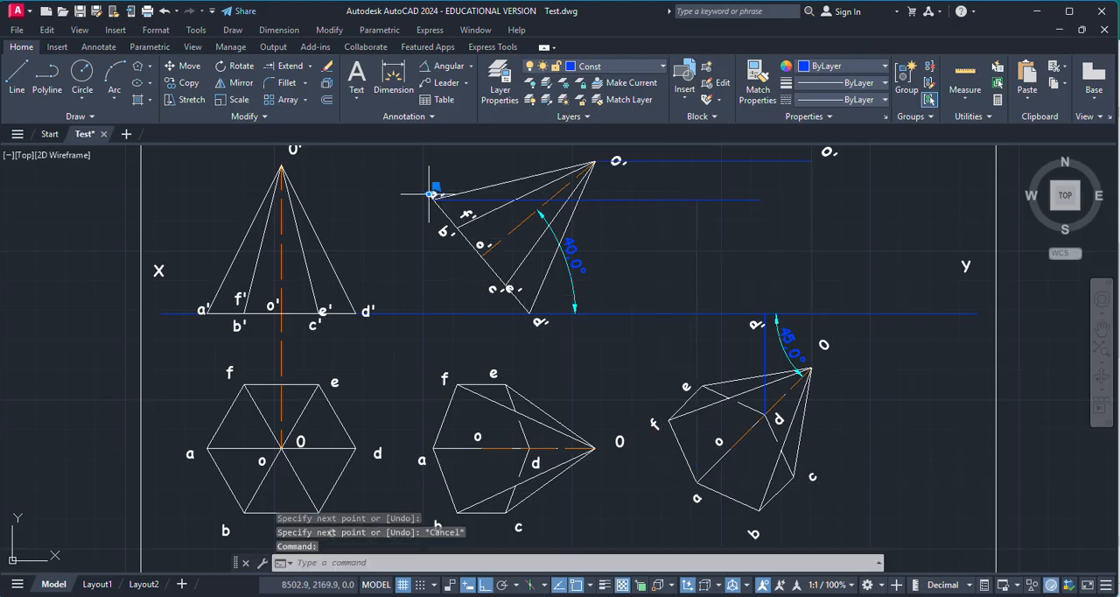
{"action": "key", "text": "ctrl+c"}
{"action": "key", "text": "ctrl+v"}
{"action": "scroll", "coordinate": [700, 212], "scroll_direction": "up", "scroll_amount": 5}
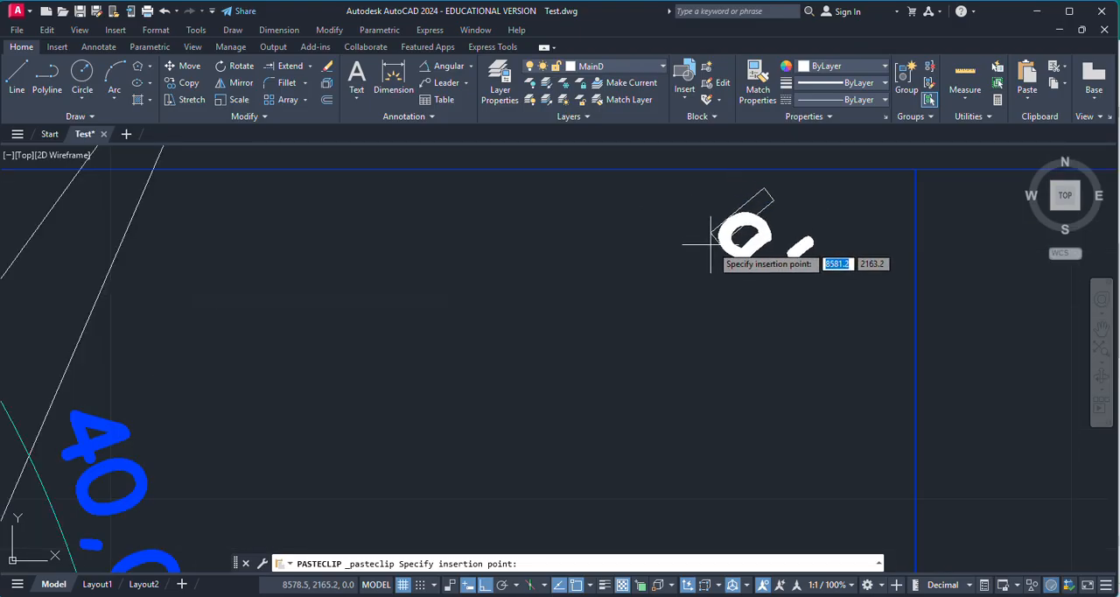
{"action": "left_click", "coordinate": [733, 191]}
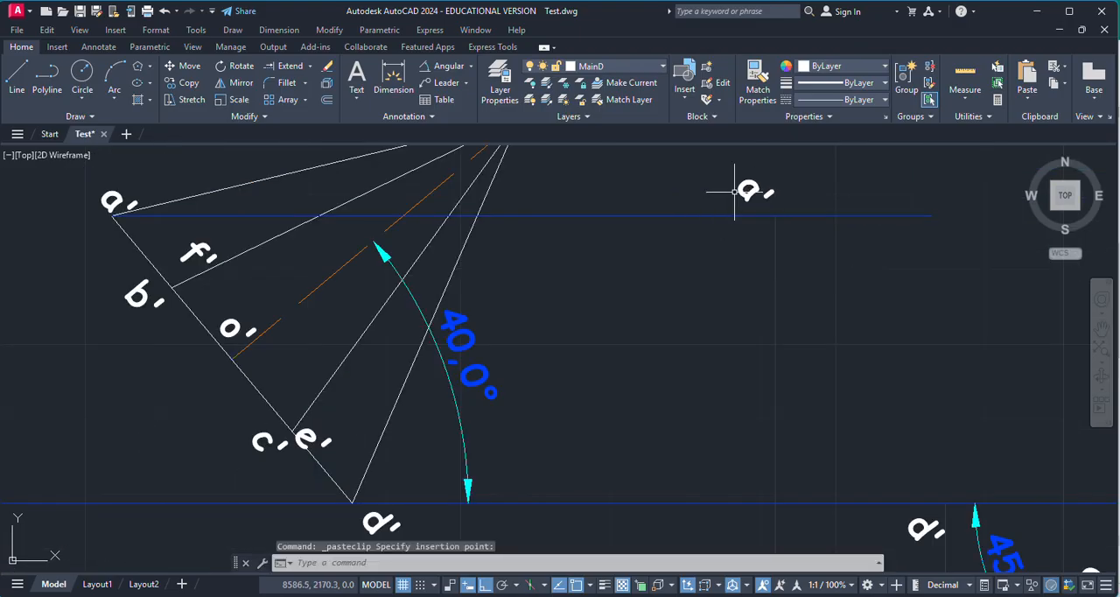
Step: Draw a horizontal projector from the shared b'/f' corner of the tilted front view across toward the third front view
{"action": "left_click", "coordinate": [17, 81]}
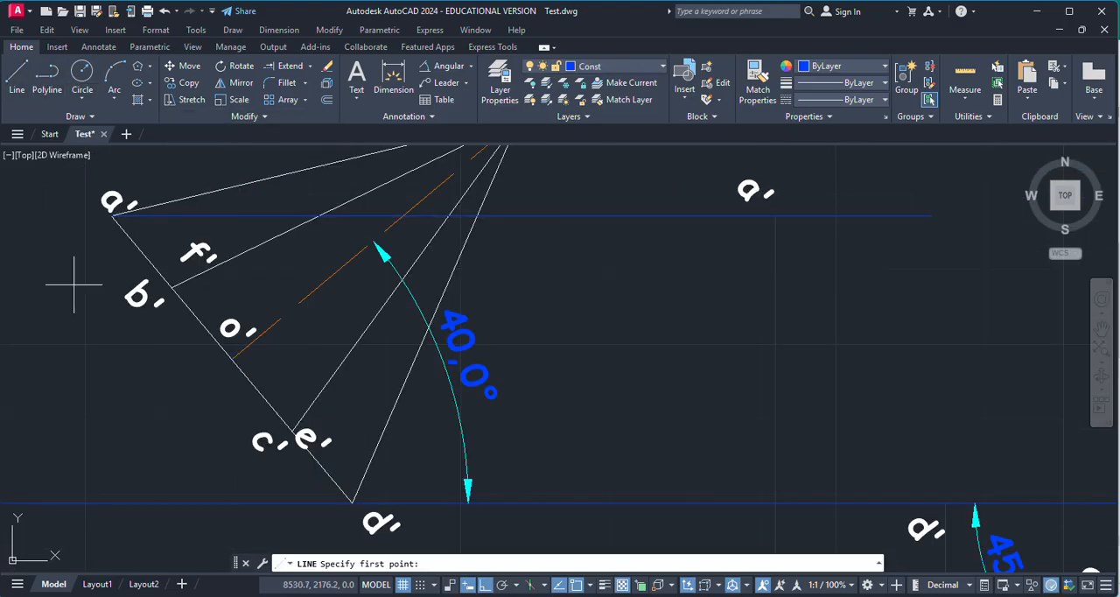
{"action": "left_click", "coordinate": [176, 293]}
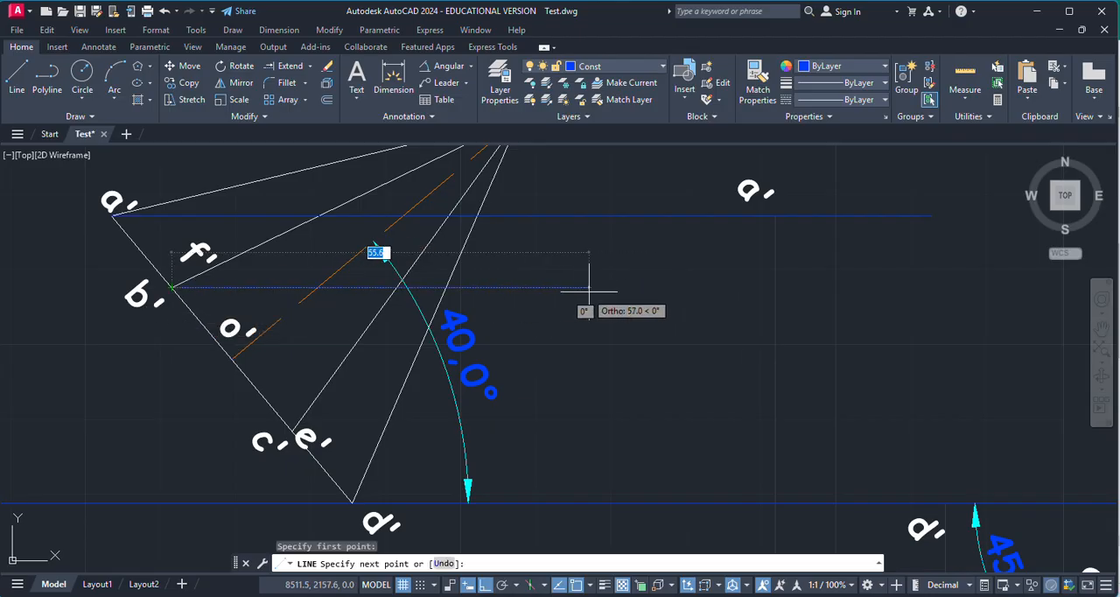
{"action": "scroll", "coordinate": [619, 300], "scroll_direction": "down", "scroll_amount": 2}
{"action": "left_click", "coordinate": [854, 304]}
{"action": "key", "text": "Return"}
Step: Draw a vertical projector from base corner b of the rotated top view up to the horizontal projector from b'/f'
{"action": "scroll", "coordinate": [698, 283], "scroll_direction": "down", "scroll_amount": 5}
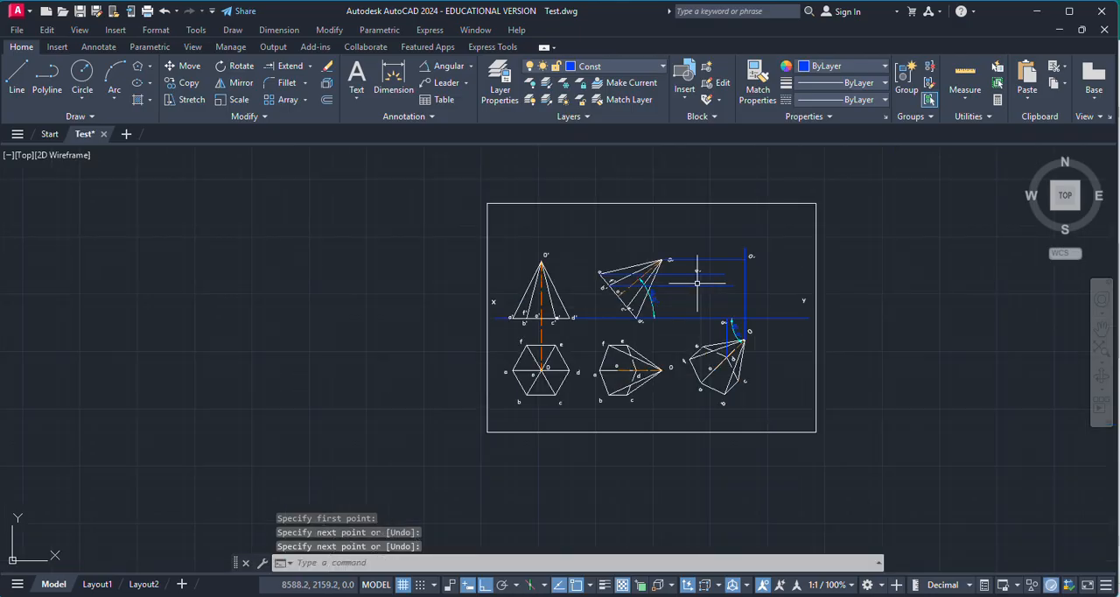
{"action": "scroll", "coordinate": [715, 382], "scroll_direction": "up", "scroll_amount": 8}
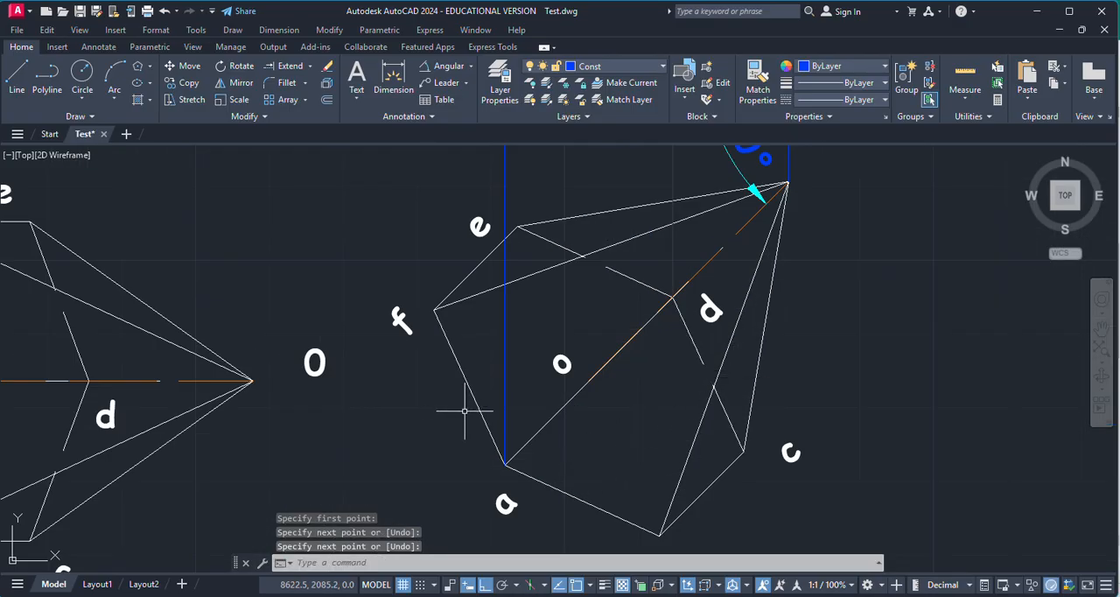
{"action": "key", "text": "Return"}
{"action": "scroll", "coordinate": [626, 448], "scroll_direction": "down", "scroll_amount": 2}
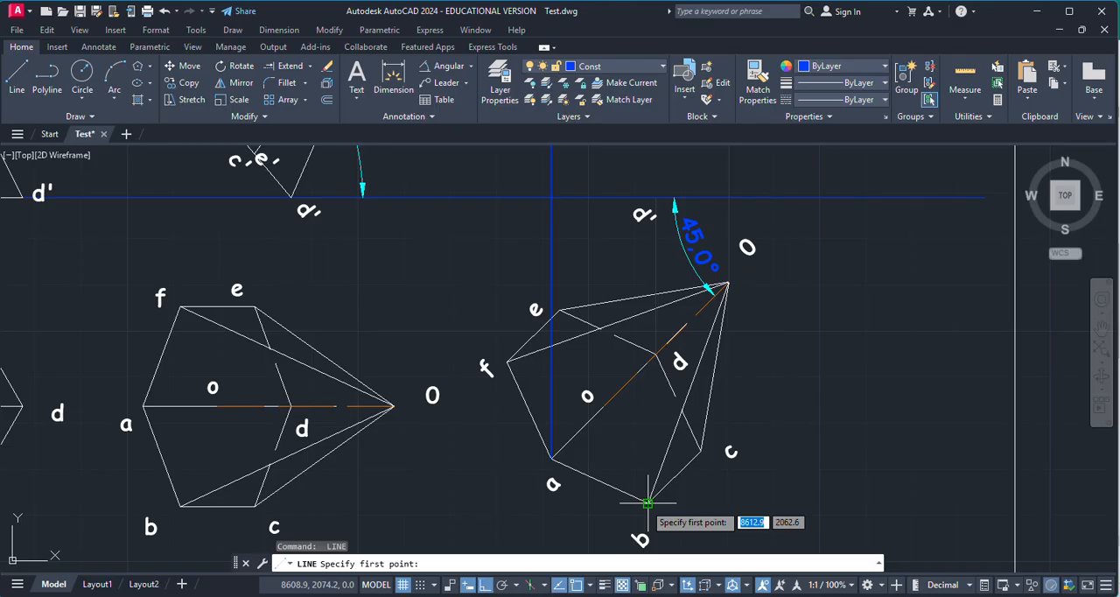
{"action": "left_click", "coordinate": [647, 502]}
{"action": "scroll", "coordinate": [682, 499], "scroll_direction": "down", "scroll_amount": 2}
{"action": "scroll", "coordinate": [684, 261], "scroll_direction": "down", "scroll_amount": 4}
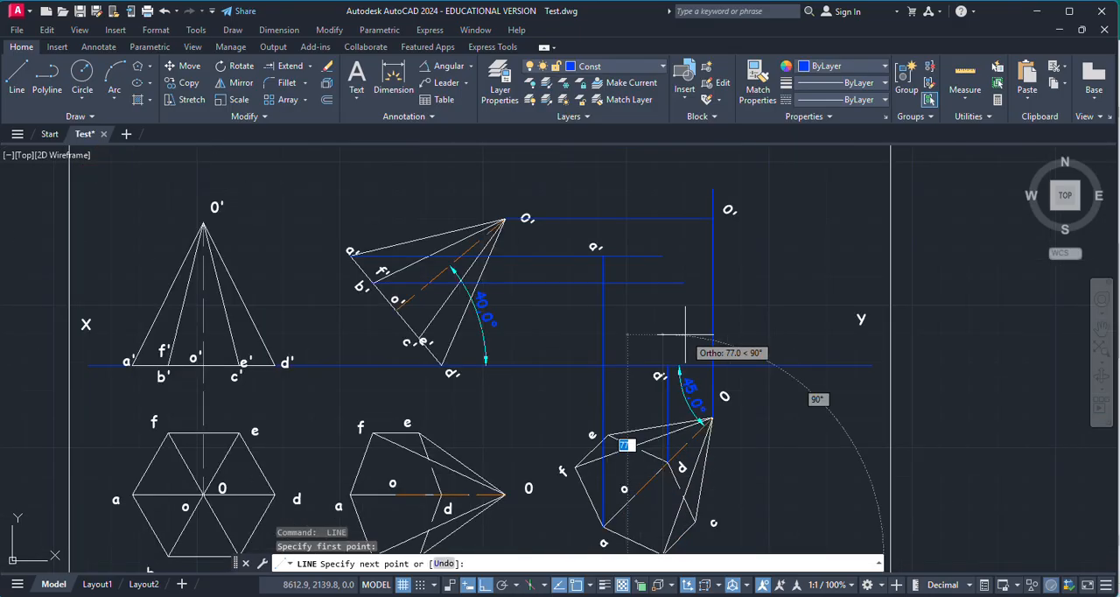
{"action": "scroll", "coordinate": [659, 295], "scroll_direction": "up", "scroll_amount": 4}
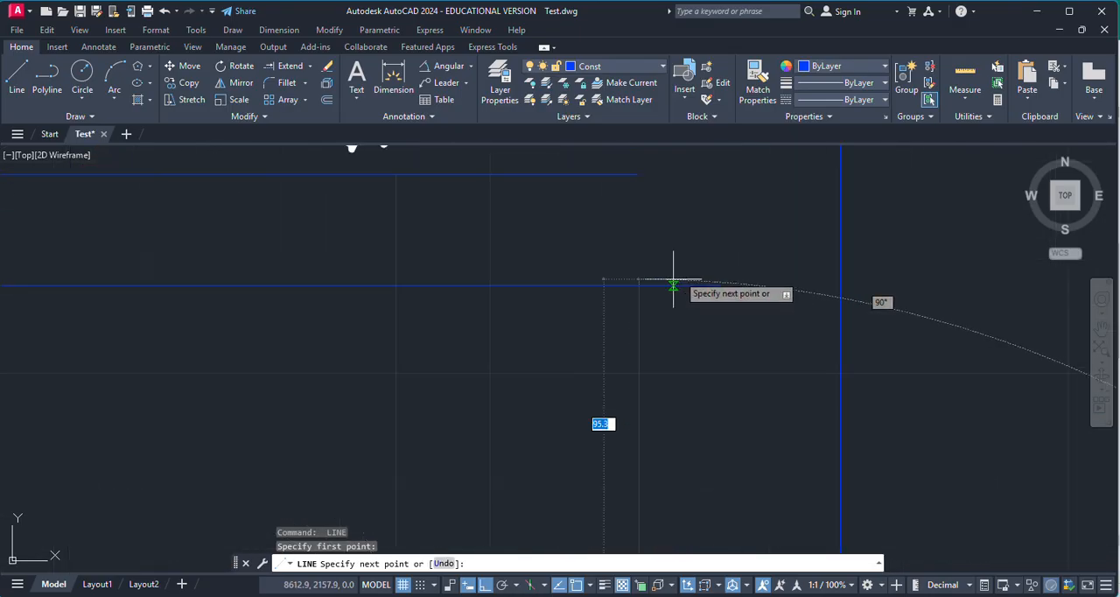
{"action": "scroll", "coordinate": [187, 312], "scroll_direction": "down", "scroll_amount": 4}
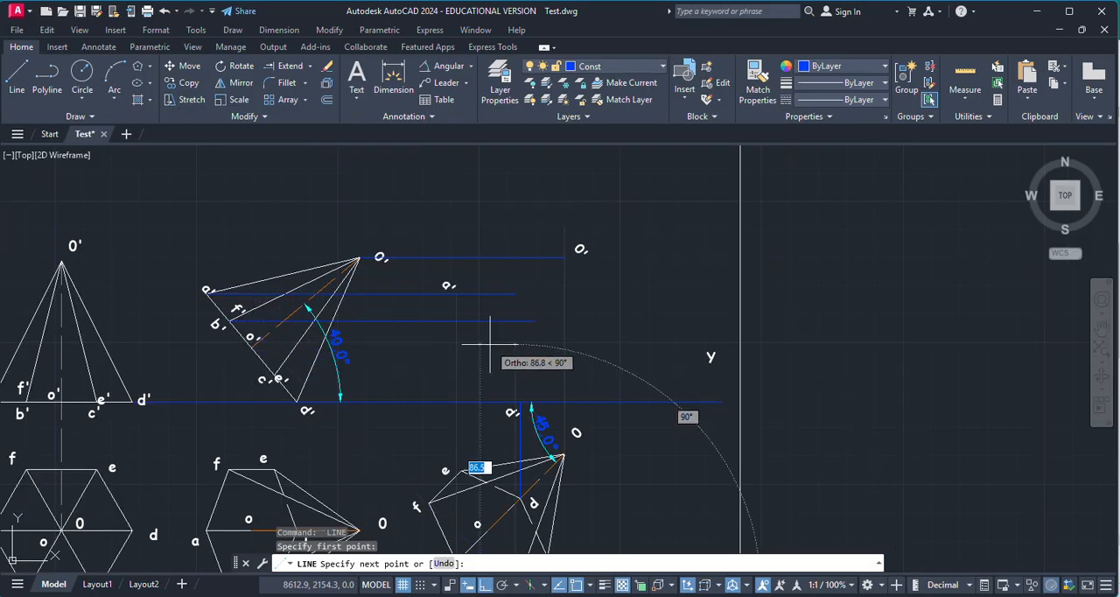
{"action": "scroll", "coordinate": [525, 332], "scroll_direction": "up", "scroll_amount": 5}
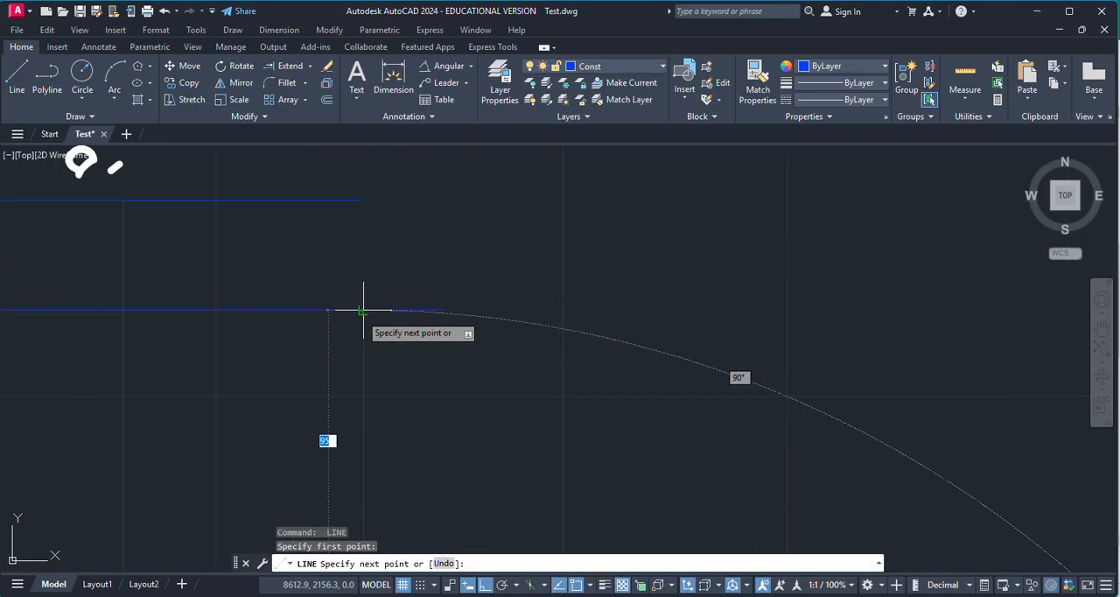
{"action": "left_click", "coordinate": [363, 310]}
{"action": "scroll", "coordinate": [468, 350], "scroll_direction": "down", "scroll_amount": 4}
{"action": "key", "text": "Escape"}
{"action": "scroll", "coordinate": [422, 341], "scroll_direction": "down", "scroll_amount": 4}
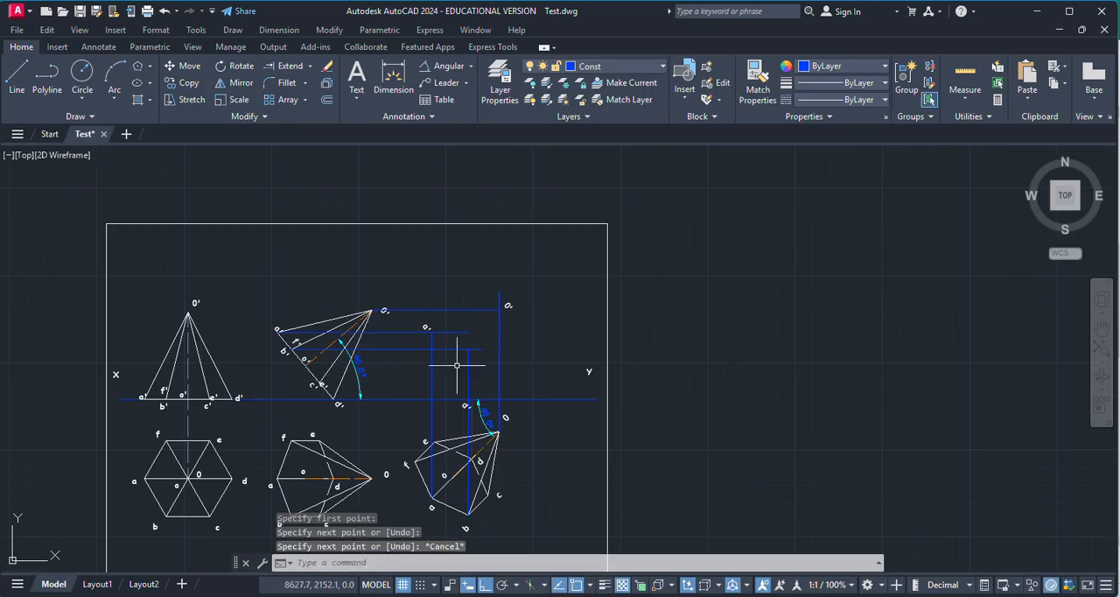
Step: Copy the label b' from the tilted front view to just above the intersection of the two projectors from b
{"action": "scroll", "coordinate": [319, 350], "scroll_direction": "up", "scroll_amount": 5}
{"action": "left_click", "coordinate": [162, 347]}
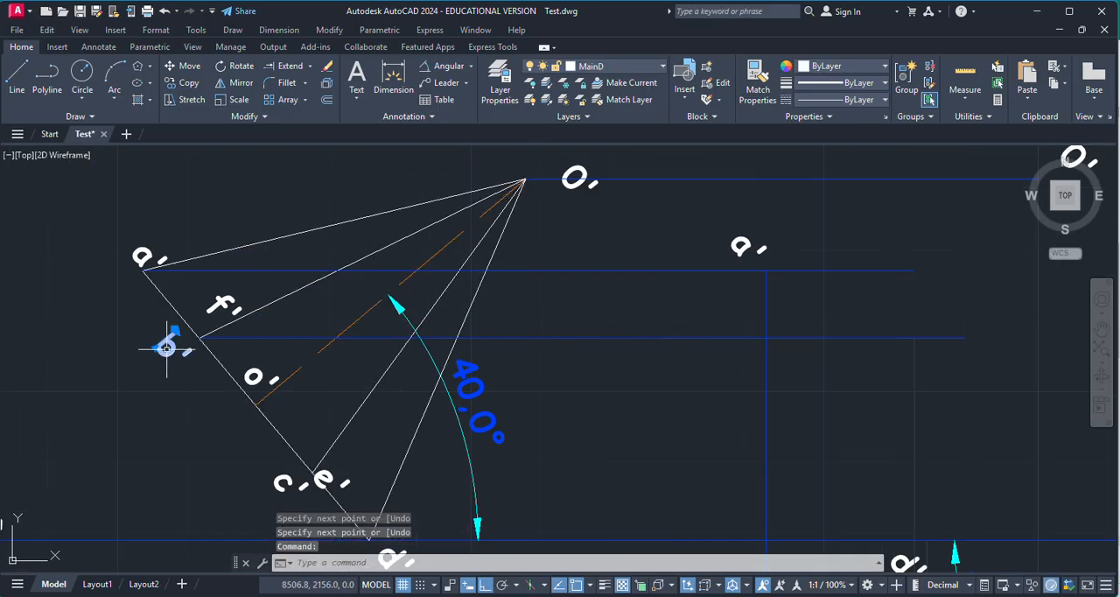
{"action": "key", "text": "ctrl+c"}
{"action": "key", "text": "ctrl+v"}
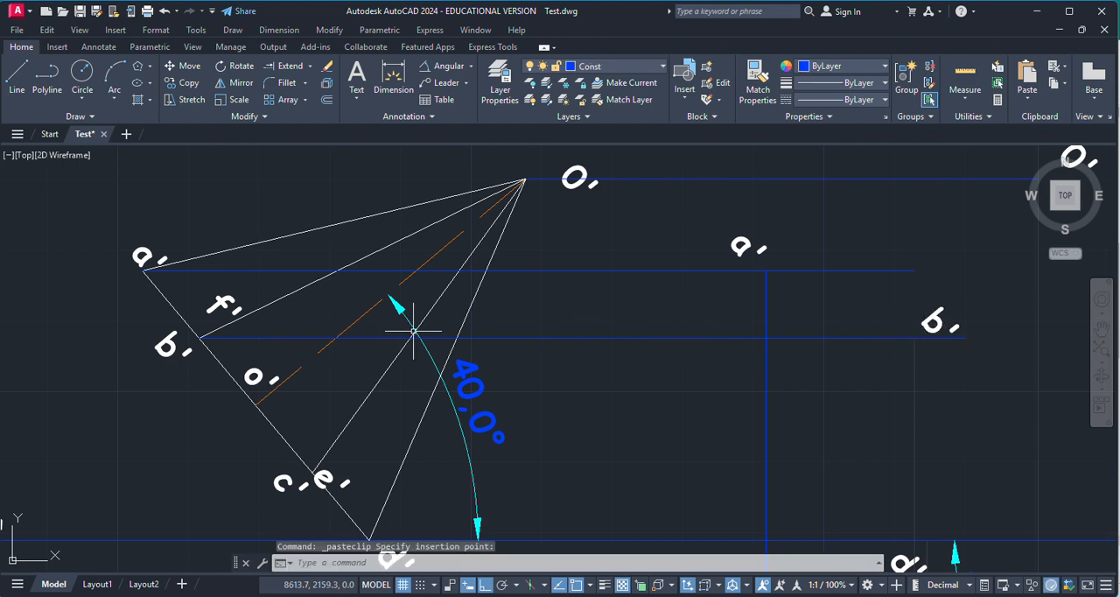
Step: Draw a vertical projector from base corner f of the rotated top view up to the horizontal projector from b'/f'
{"action": "scroll", "coordinate": [817, 273], "scroll_direction": "down", "scroll_amount": 4}
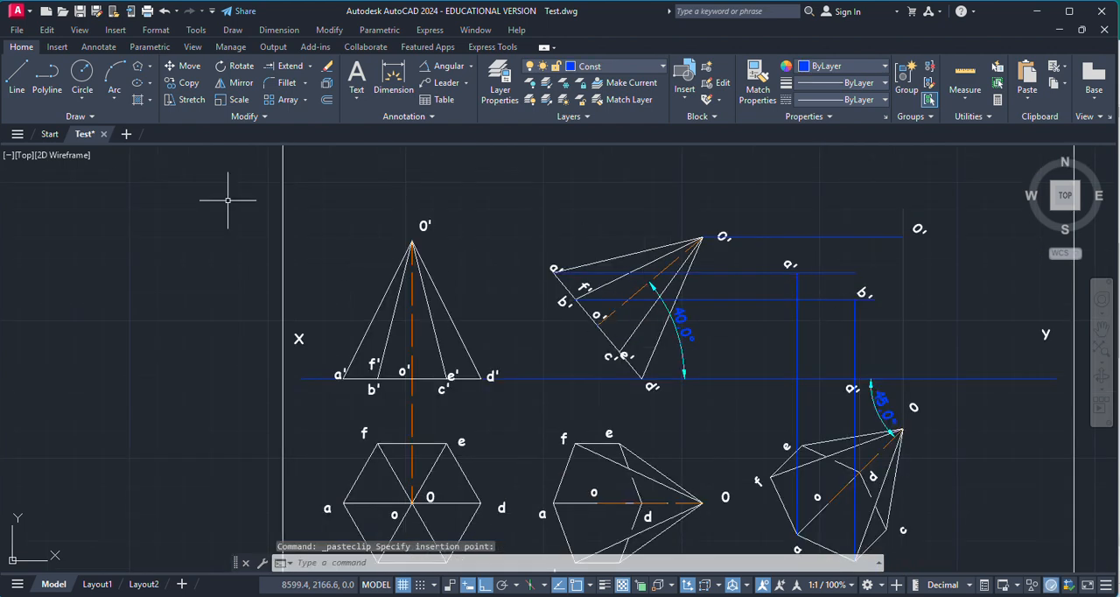
{"action": "left_click", "coordinate": [13, 83]}
{"action": "scroll", "coordinate": [778, 479], "scroll_direction": "up", "scroll_amount": 8}
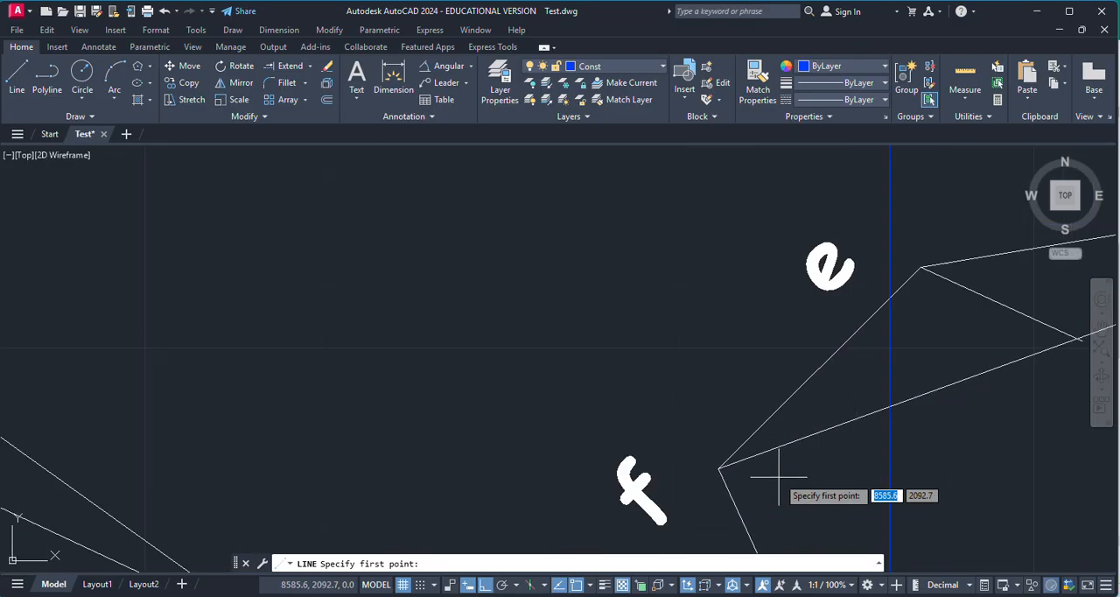
{"action": "left_click", "coordinate": [726, 460]}
{"action": "scroll", "coordinate": [831, 459], "scroll_direction": "down", "scroll_amount": 5}
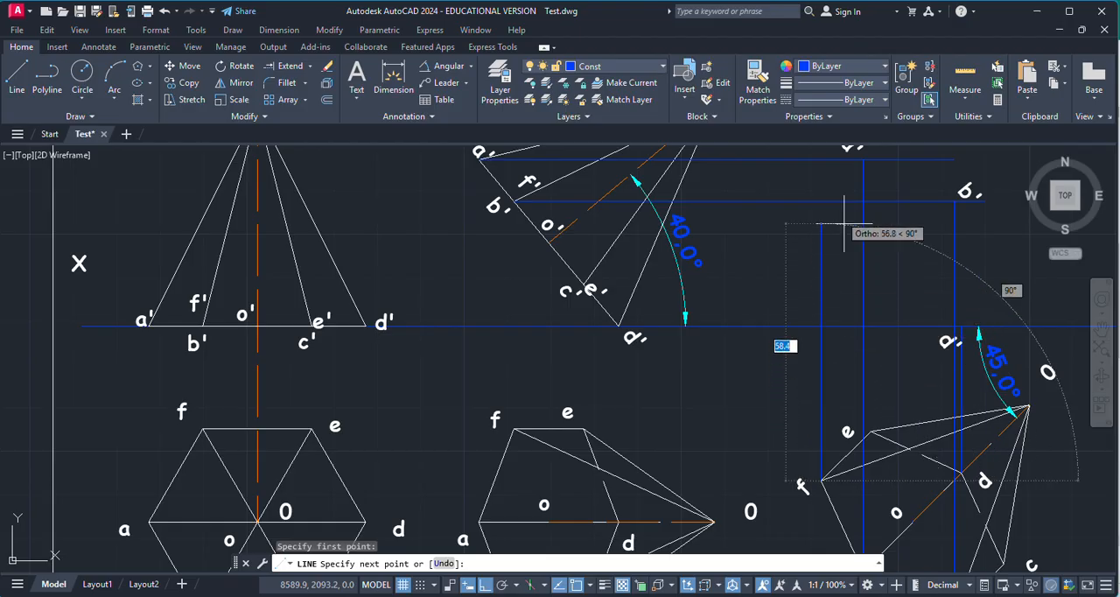
{"action": "left_click", "coordinate": [822, 200]}
{"action": "key", "text": "Escape"}
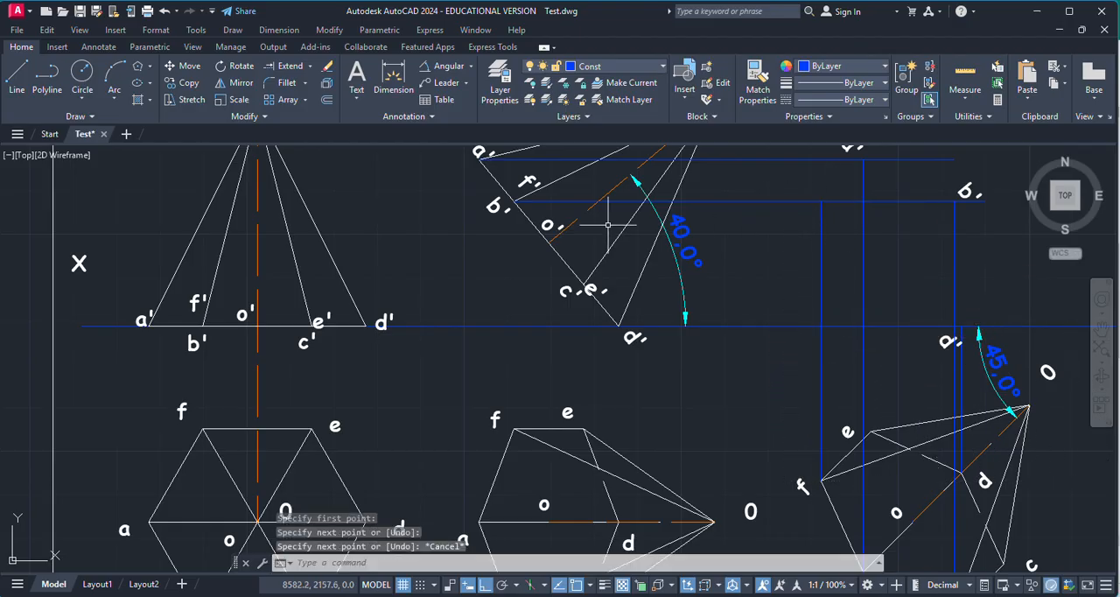
Step: Copy the label f' from the tilted front view to just above the intersection of the two projectors from f
{"action": "left_click", "coordinate": [528, 181]}
{"action": "key", "text": "ctrl+c"}
{"action": "key", "text": "ctrl+v"}
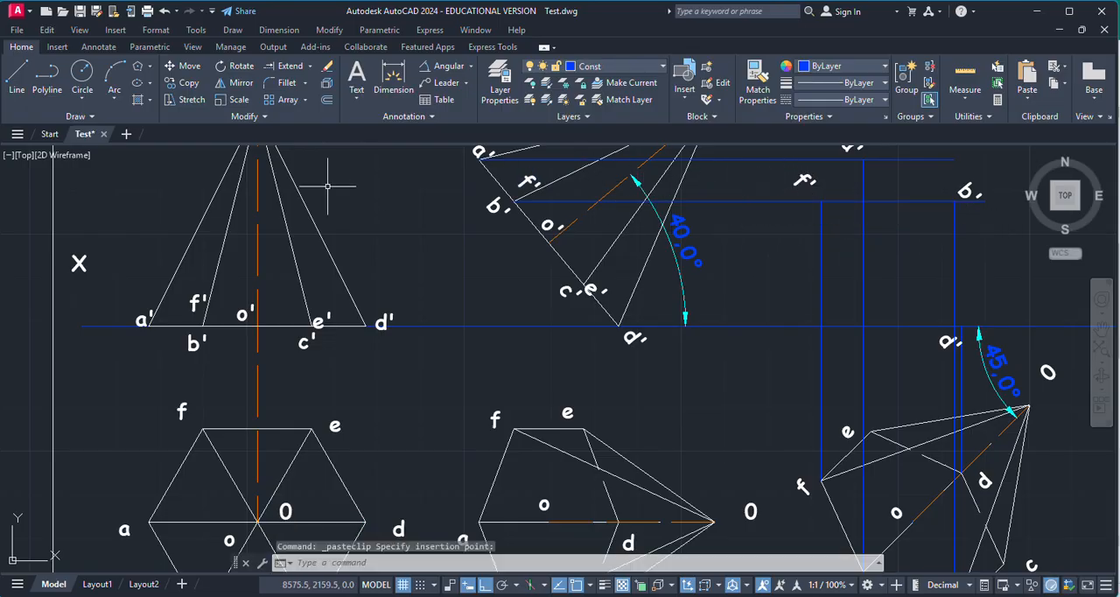
Step: Draw a horizontal projector from the shared c'/e' corner of the tilted front view across toward the third front view
{"action": "left_click", "coordinate": [14, 83]}
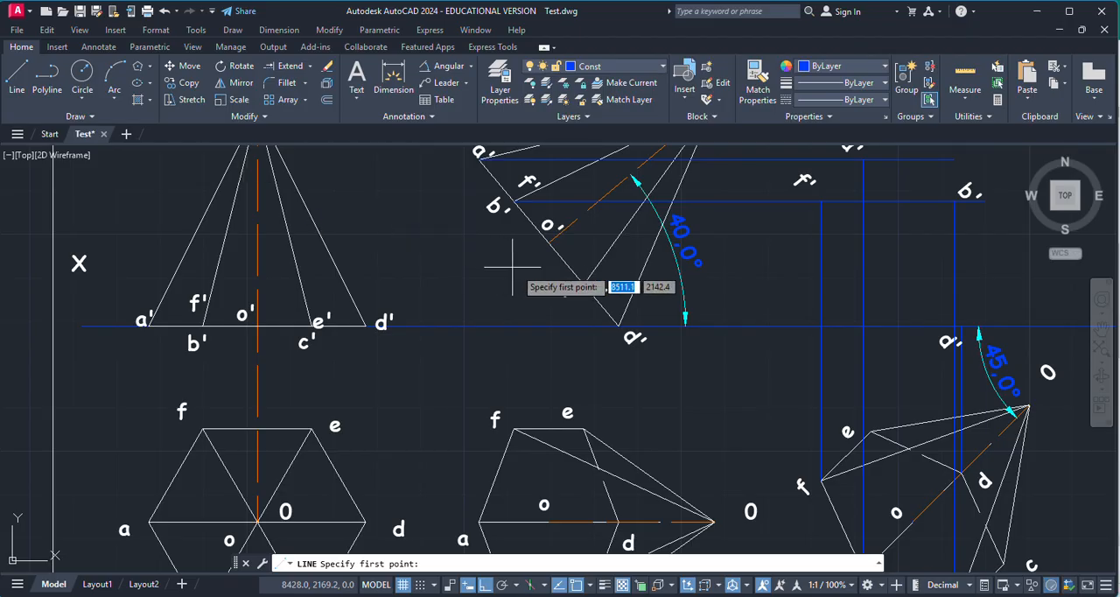
{"action": "scroll", "coordinate": [630, 281], "scroll_direction": "up", "scroll_amount": 5}
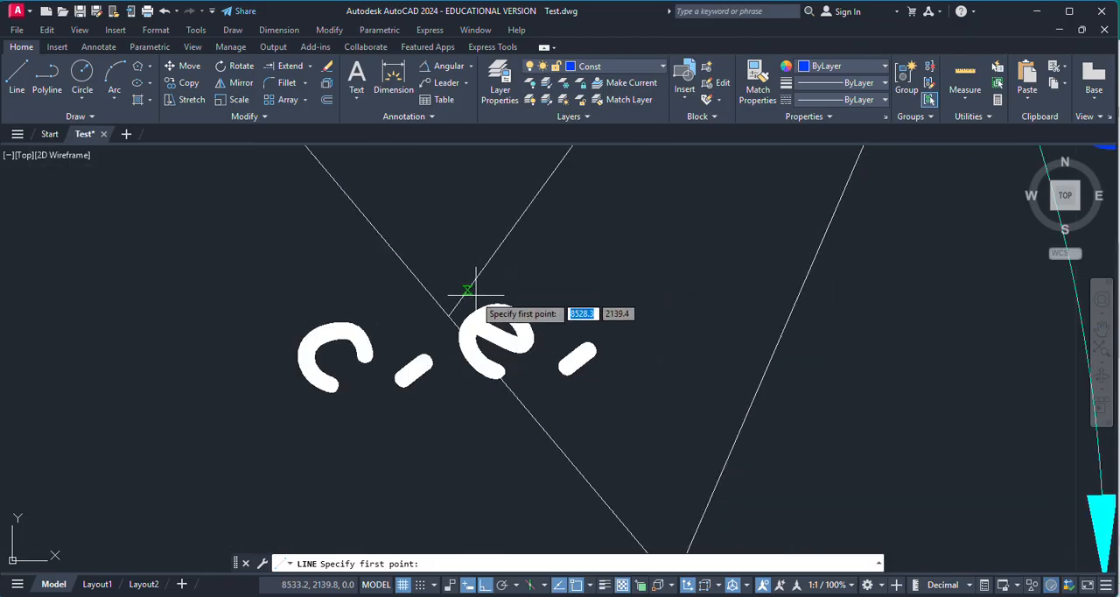
{"action": "left_click", "coordinate": [447, 315]}
{"action": "scroll", "coordinate": [530, 313], "scroll_direction": "down", "scroll_amount": 5}
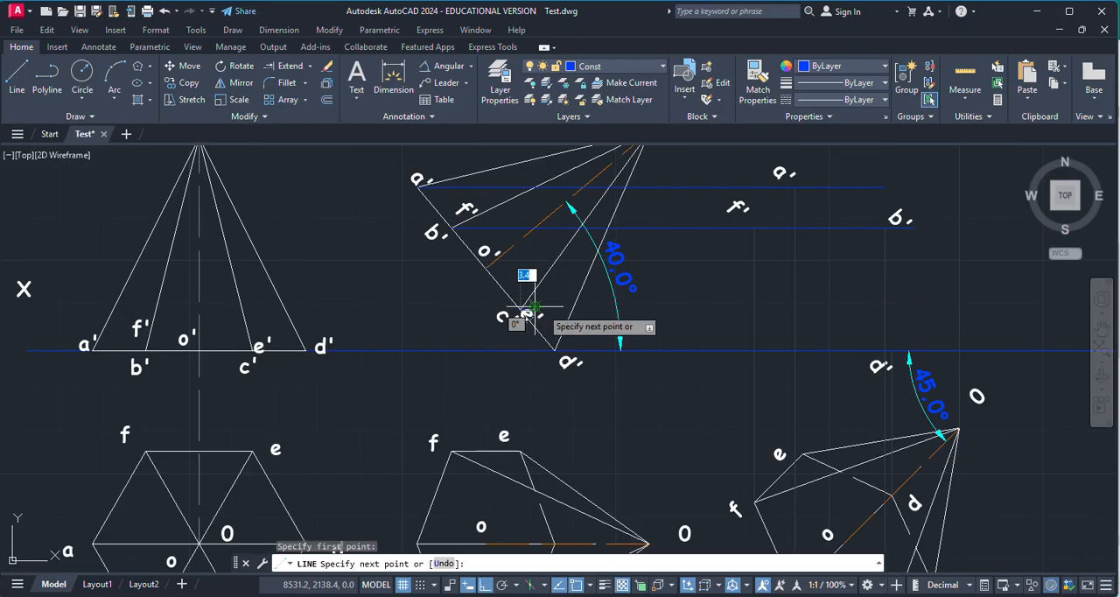
{"action": "left_click", "coordinate": [925, 309]}
{"action": "key", "text": "Return"}
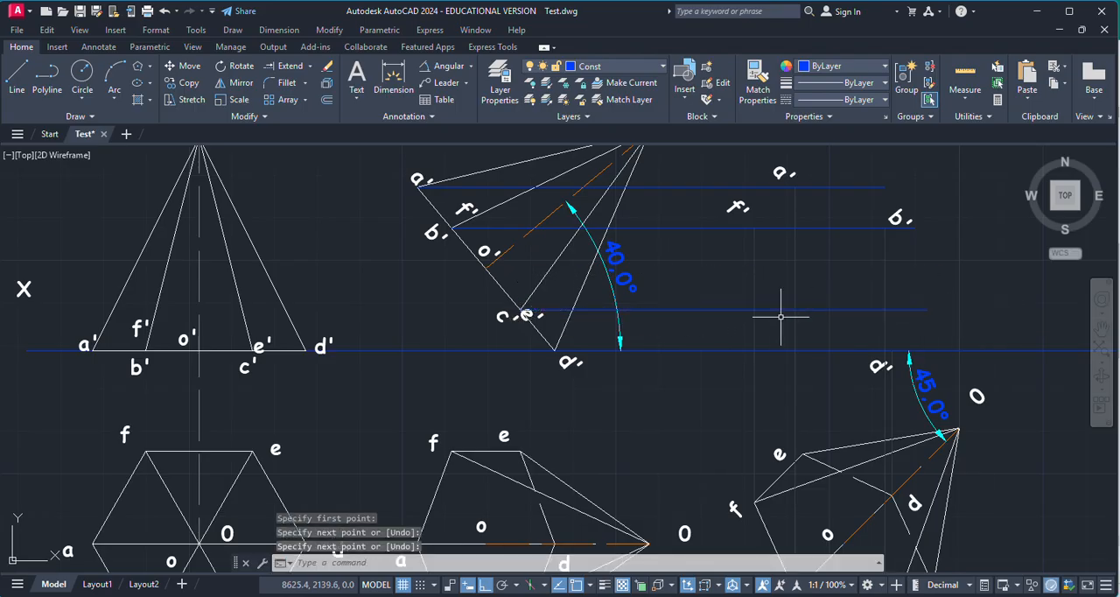
Step: Draw a vertical projector from base corner c of the rotated top view up past the level of the c'/e' projector
{"action": "scroll", "coordinate": [781, 317], "scroll_direction": "down", "scroll_amount": 3}
{"action": "scroll", "coordinate": [837, 394], "scroll_direction": "up", "scroll_amount": 5}
{"action": "scroll", "coordinate": [775, 387], "scroll_direction": "down", "scroll_amount": 3}
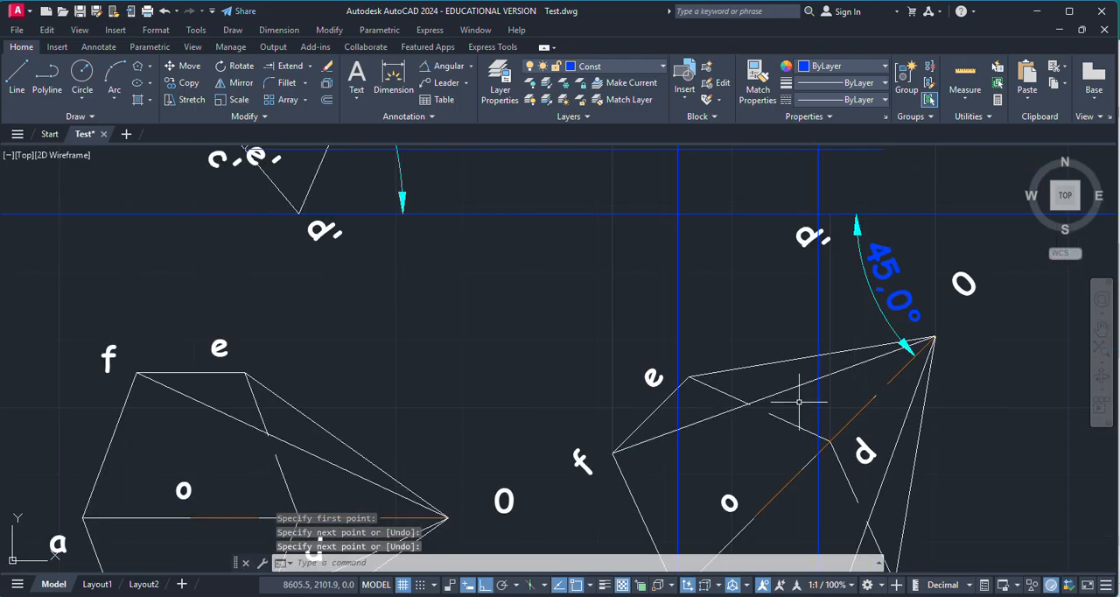
{"action": "scroll", "coordinate": [799, 401], "scroll_direction": "down", "scroll_amount": 4}
{"action": "scroll", "coordinate": [820, 429], "scroll_direction": "up", "scroll_amount": 3}
{"action": "scroll", "coordinate": [860, 468], "scroll_direction": "up", "scroll_amount": 3}
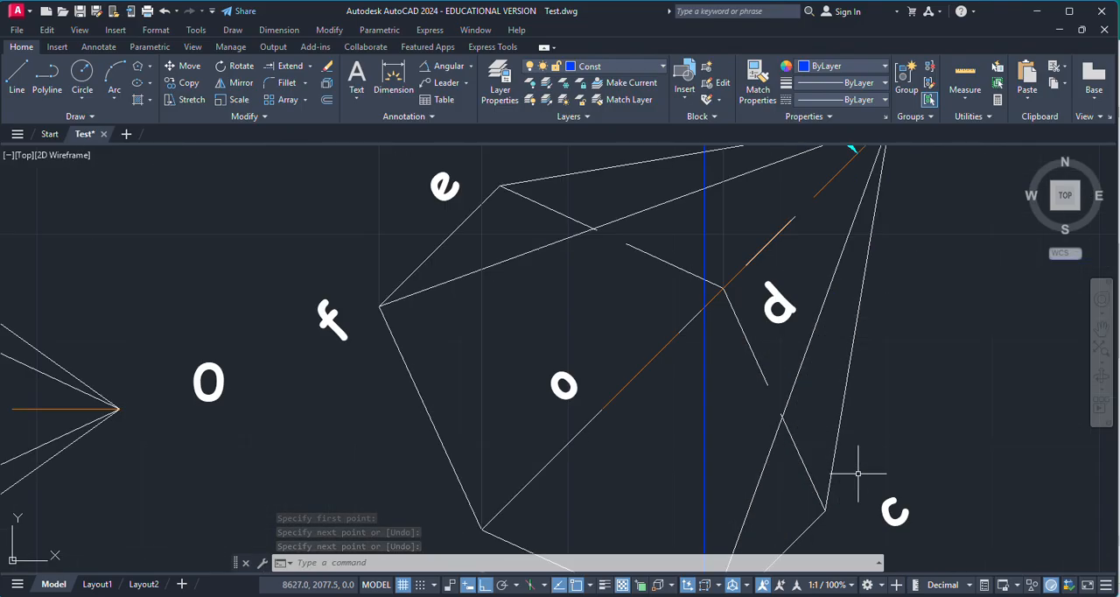
{"action": "type", "text": "l"}
{"action": "key", "text": "Return"}
{"action": "left_click", "coordinate": [825, 510]}
{"action": "scroll", "coordinate": [909, 453], "scroll_direction": "down", "scroll_amount": 4}
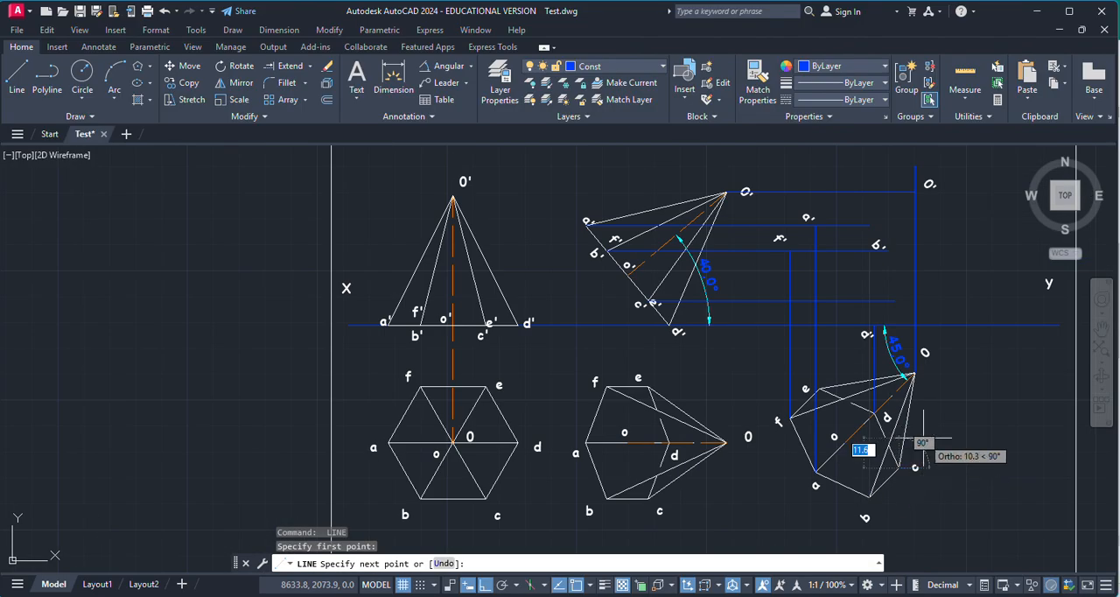
{"action": "scroll", "coordinate": [898, 249], "scroll_direction": "up", "scroll_amount": 4}
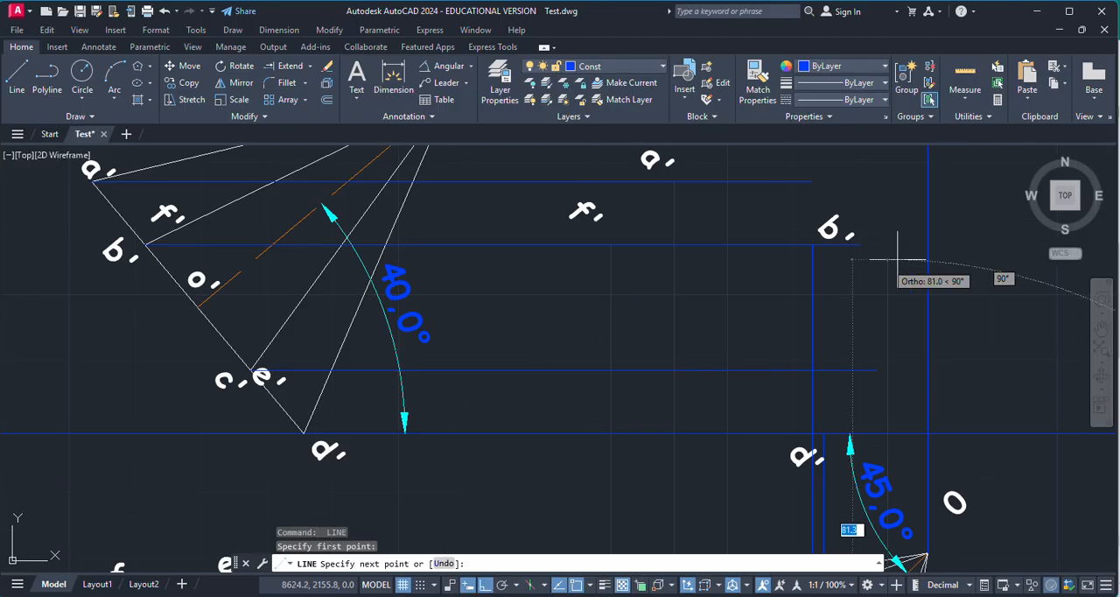
{"action": "left_click", "coordinate": [887, 310]}
{"action": "key", "text": "Return"}
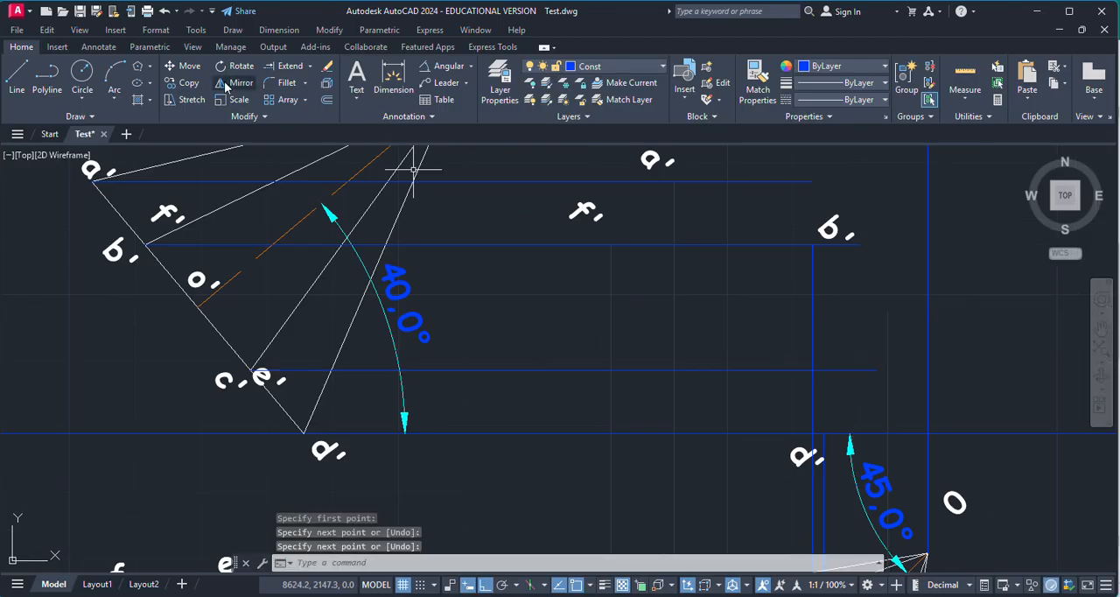
Step: Extend the c'/e' horizontal projector to the vertical projector from c and copy the label e' beside their intersection
{"action": "left_click", "coordinate": [302, 67]}
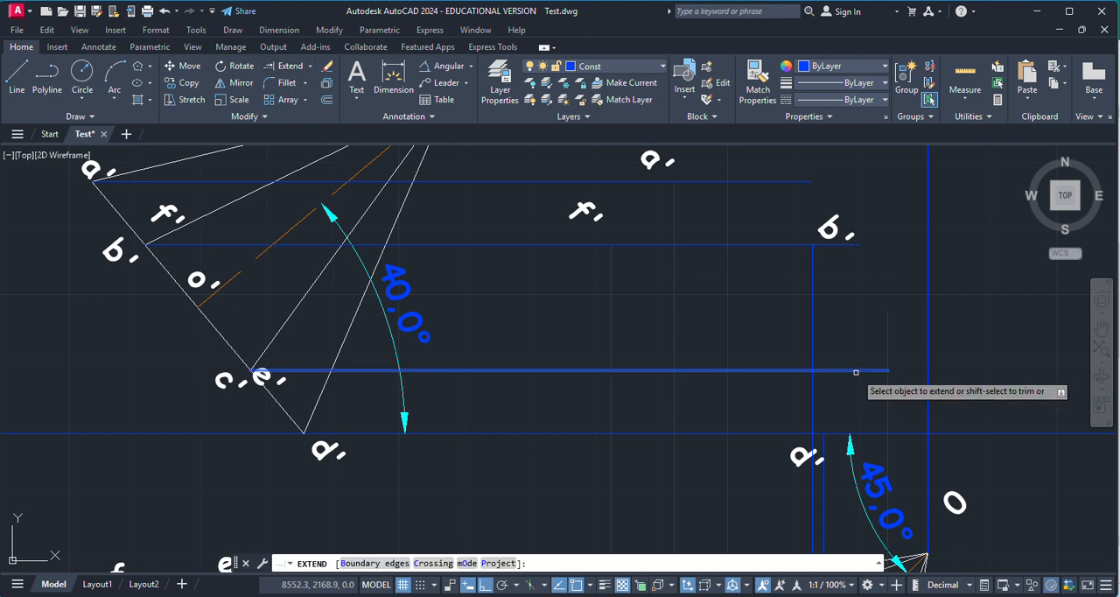
{"action": "key", "text": "Escape"}
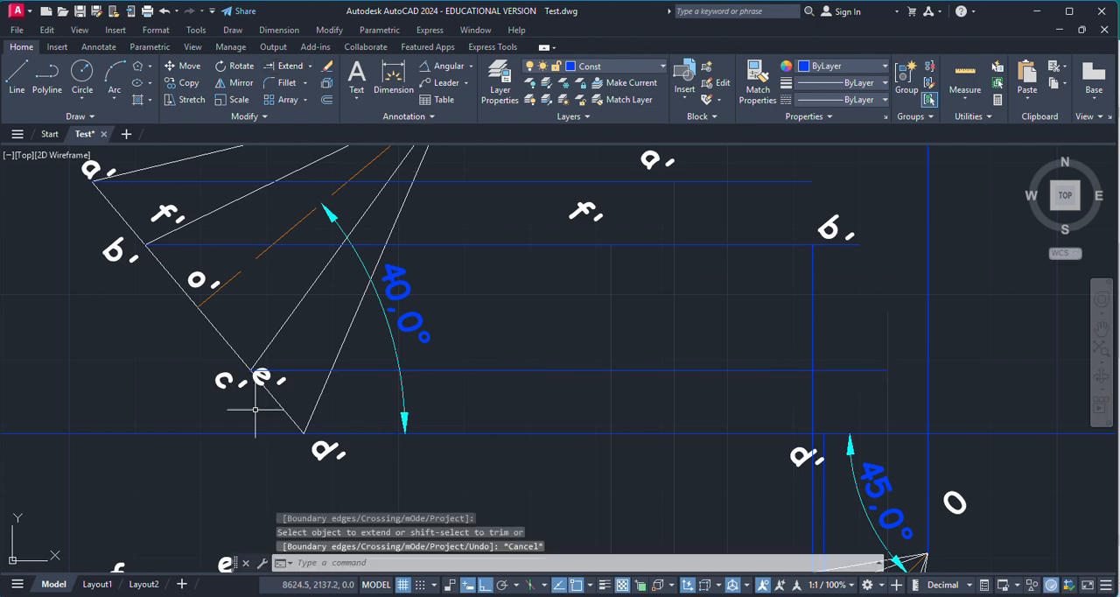
{"action": "key", "text": "ctrl+v"}
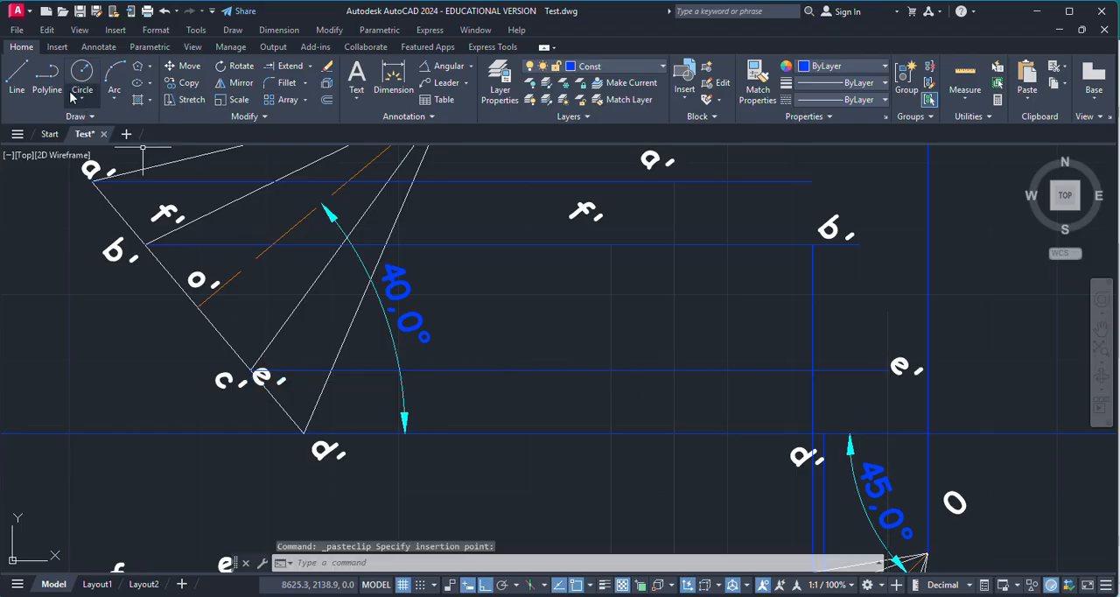
{"action": "left_click", "coordinate": [19, 77]}
{"action": "scroll", "coordinate": [798, 367], "scroll_direction": "down", "scroll_amount": 3}
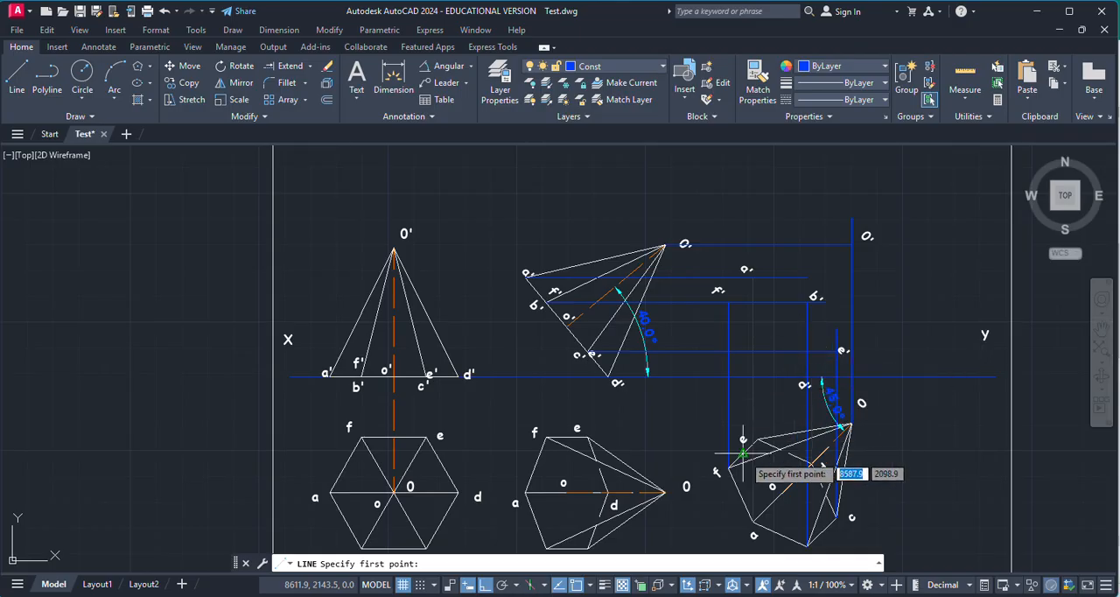
{"action": "scroll", "coordinate": [741, 452], "scroll_direction": "up", "scroll_amount": 5}
{"action": "scroll", "coordinate": [670, 464], "scroll_direction": "down", "scroll_amount": 3}
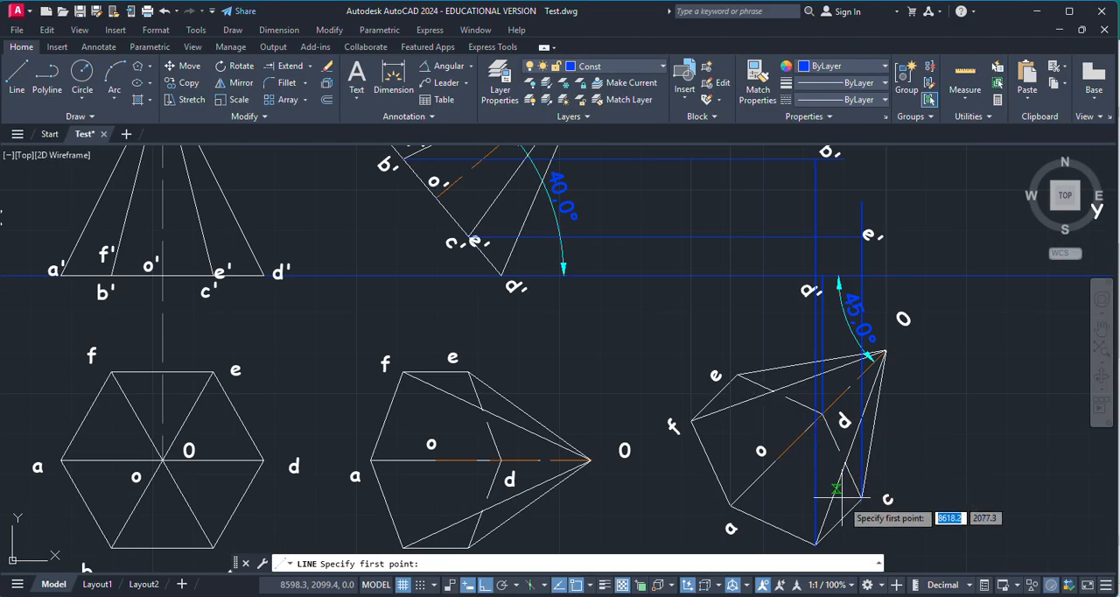
{"action": "key", "text": "Escape"}
Step: Replace the label e' beside the top of the projector from c with a copy of the tilted front view's label c'
{"action": "key", "text": "Delete"}
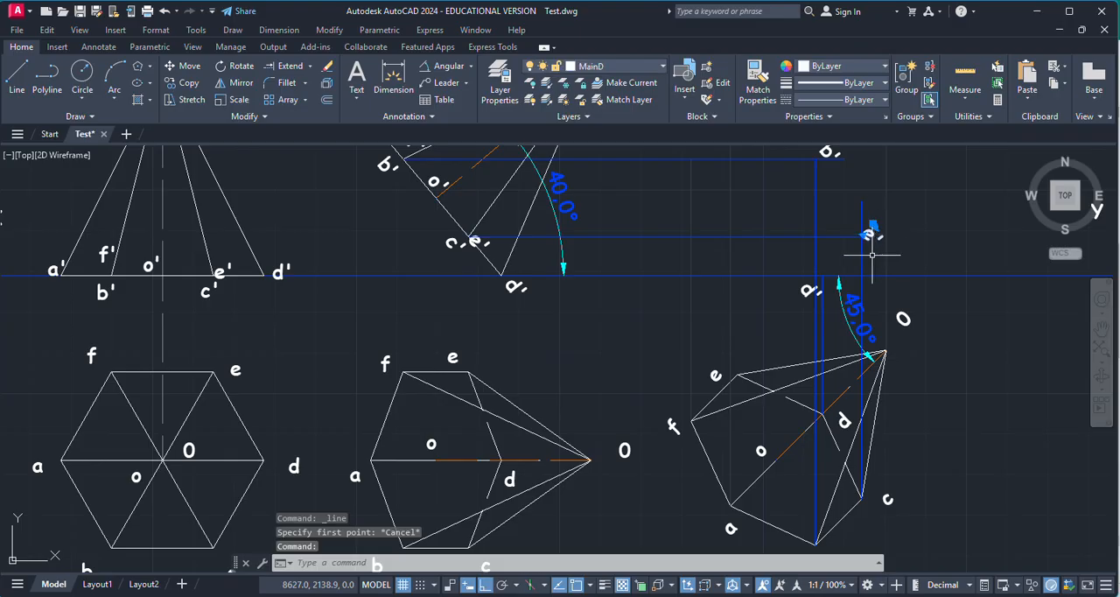
{"action": "left_click", "coordinate": [450, 242]}
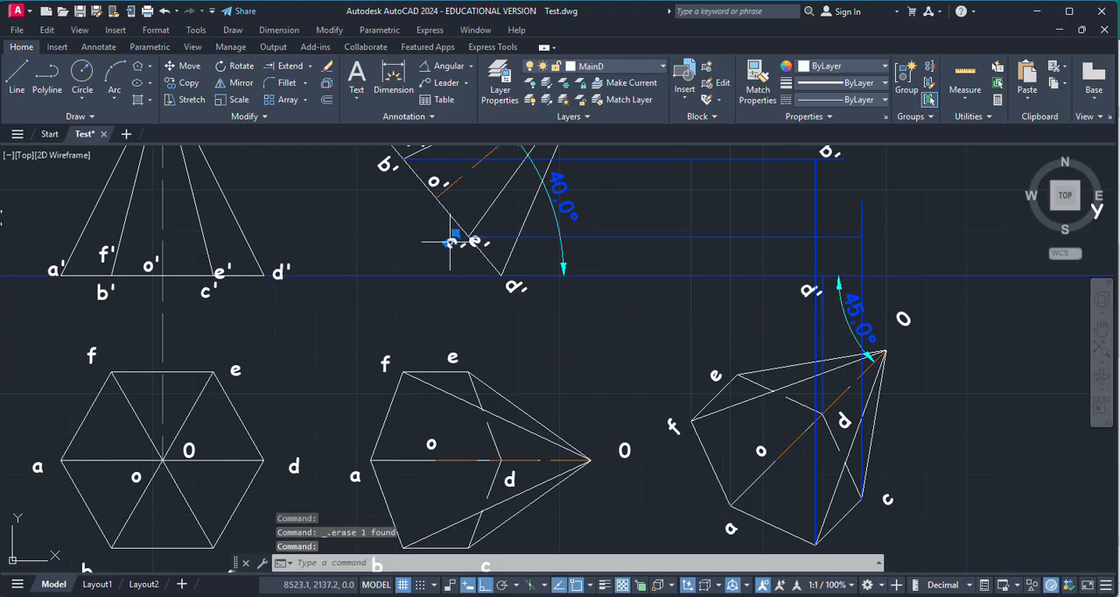
{"action": "key", "text": "ctrl+c"}
{"action": "key", "text": "ctrl+v"}
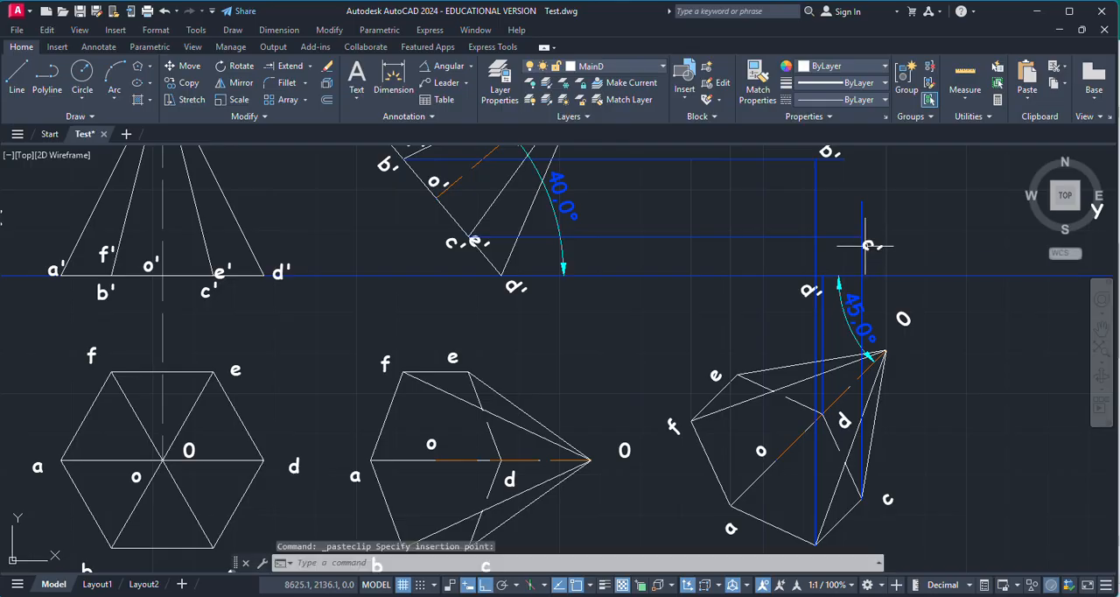
Step: Draw a vertical projector from base corner e of the rotated top view up to the horizontal c'/e' projector
{"action": "left_click", "coordinate": [17, 77]}
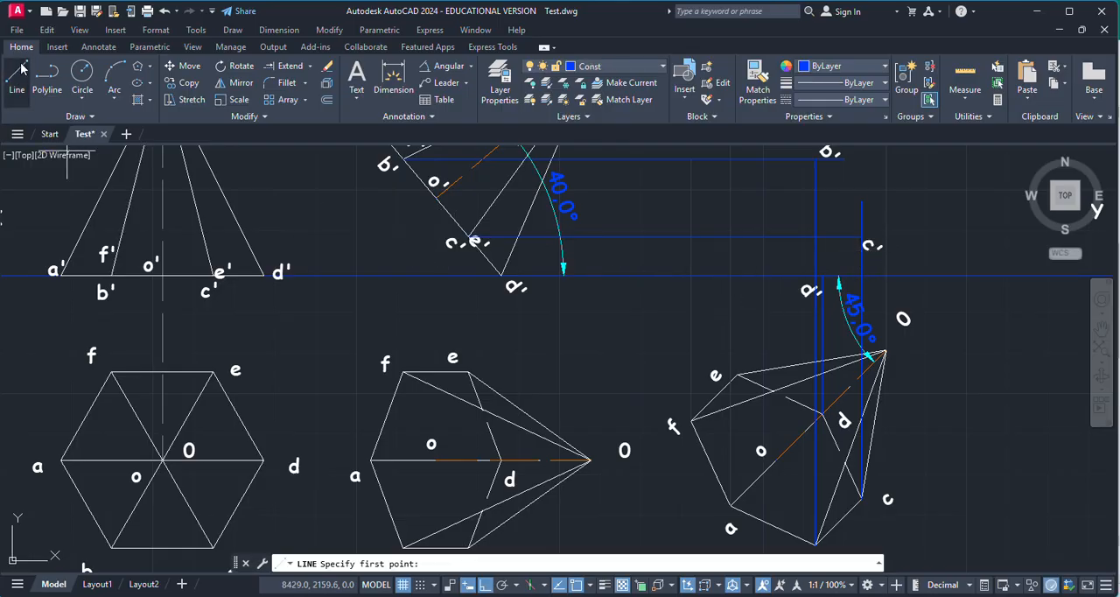
{"action": "scroll", "coordinate": [743, 378], "scroll_direction": "up", "scroll_amount": 5}
{"action": "left_click", "coordinate": [708, 411]}
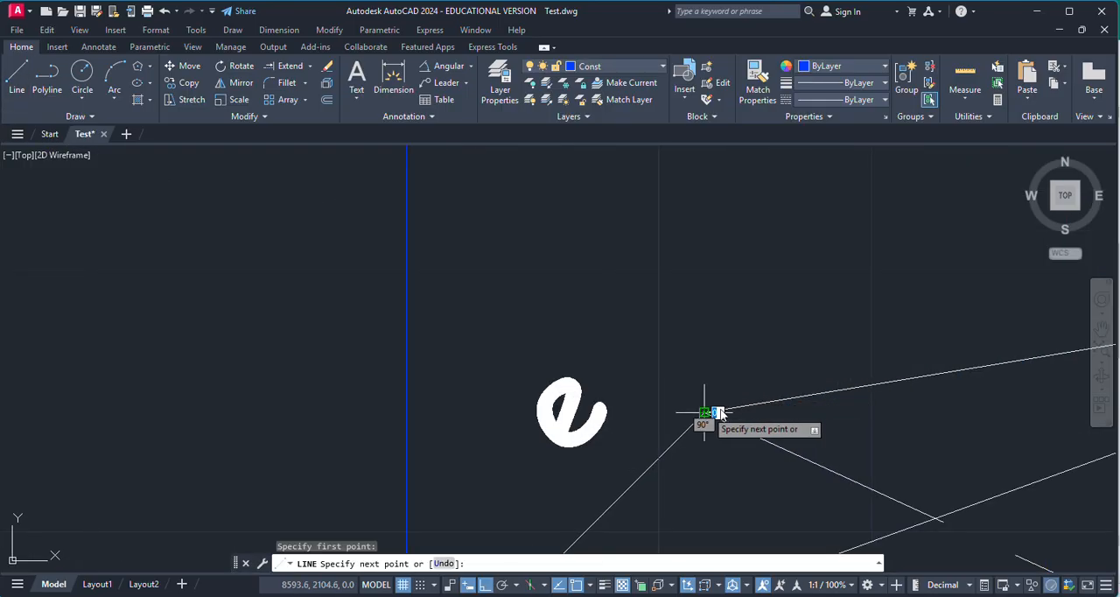
{"action": "scroll", "coordinate": [837, 418], "scroll_direction": "down", "scroll_amount": 3}
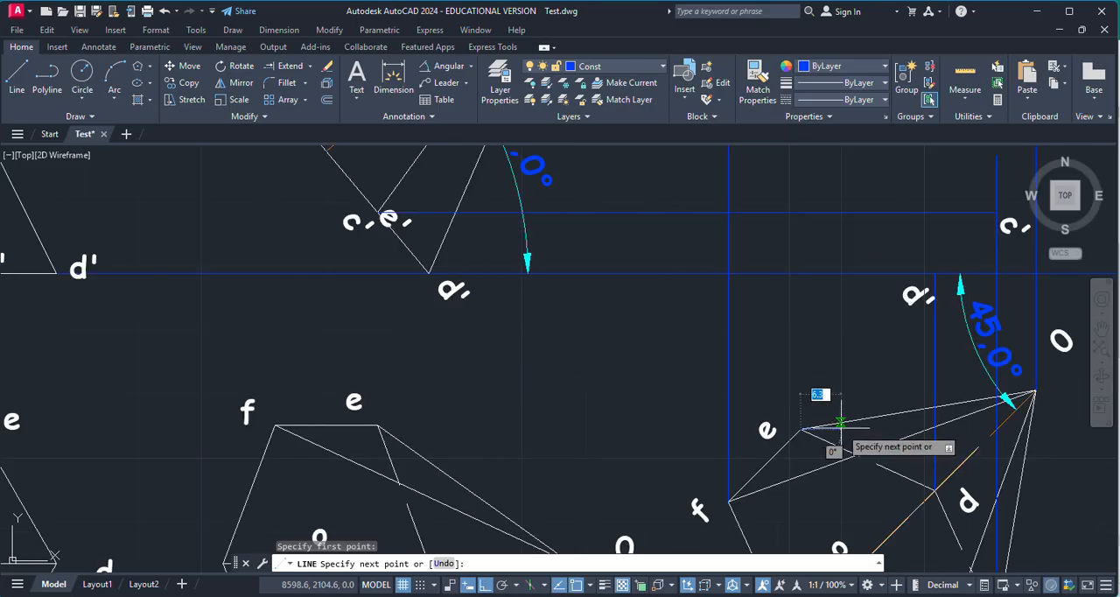
{"action": "left_click", "coordinate": [799, 213]}
{"action": "key", "text": "ctrl+z"}
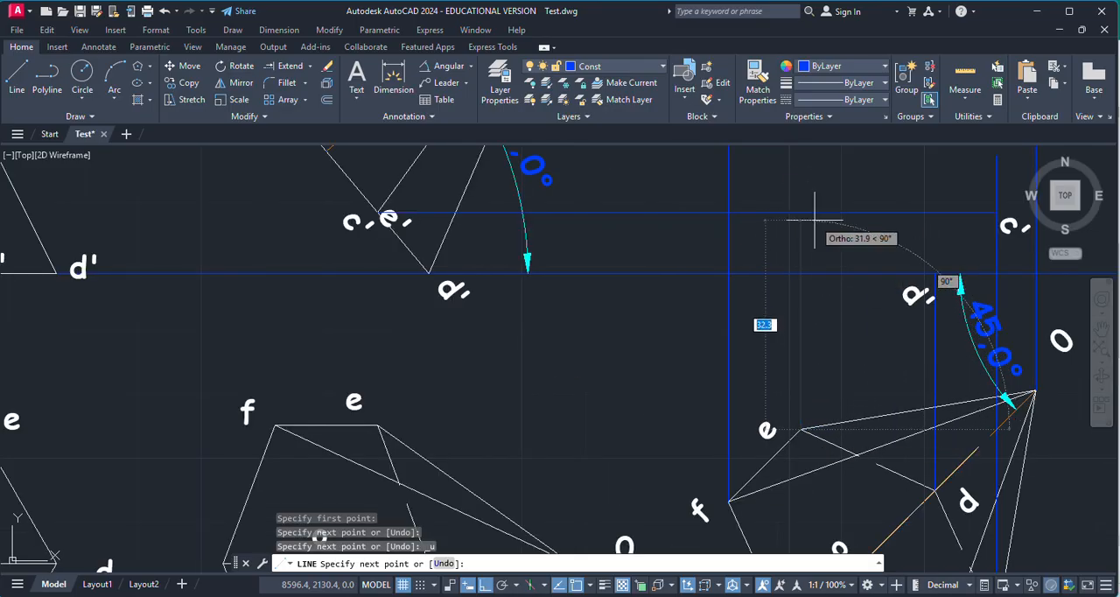
{"action": "scroll", "coordinate": [814, 228], "scroll_direction": "up", "scroll_amount": 4}
{"action": "key", "text": "Escape"}
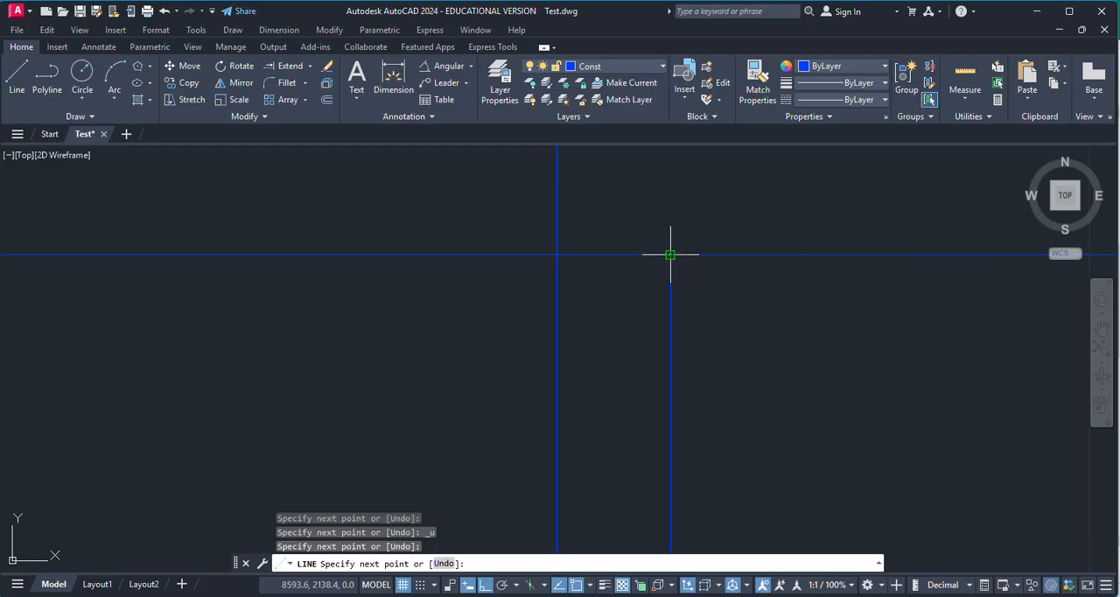
Step: Copy the label e' from the tilted front view to just above the intersection of the projectors from e
{"action": "scroll", "coordinate": [725, 332], "scroll_direction": "down", "scroll_amount": 5}
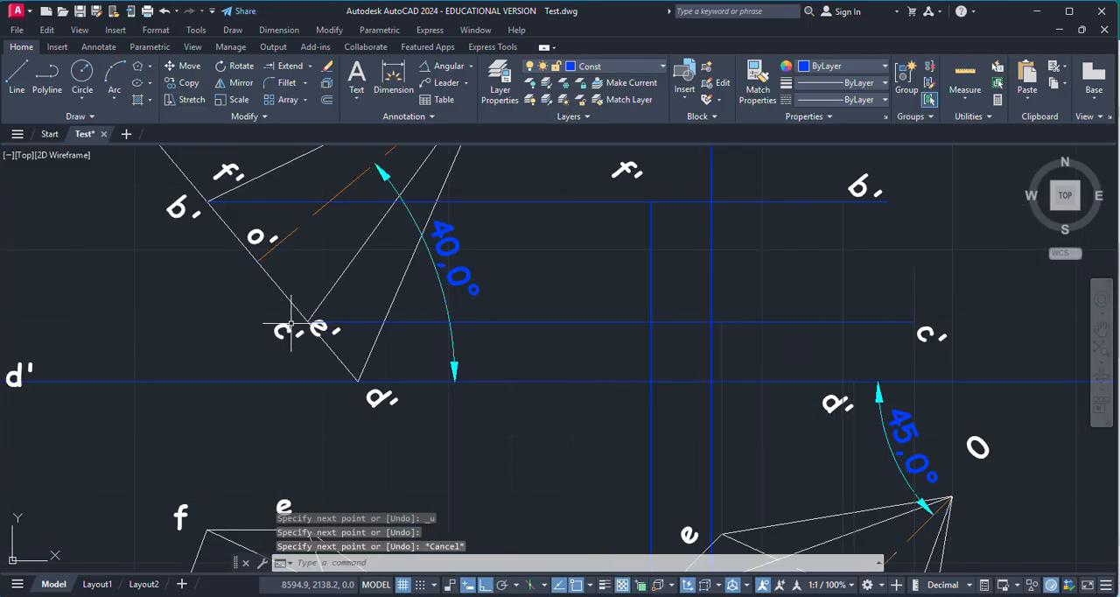
{"action": "left_click", "coordinate": [318, 327]}
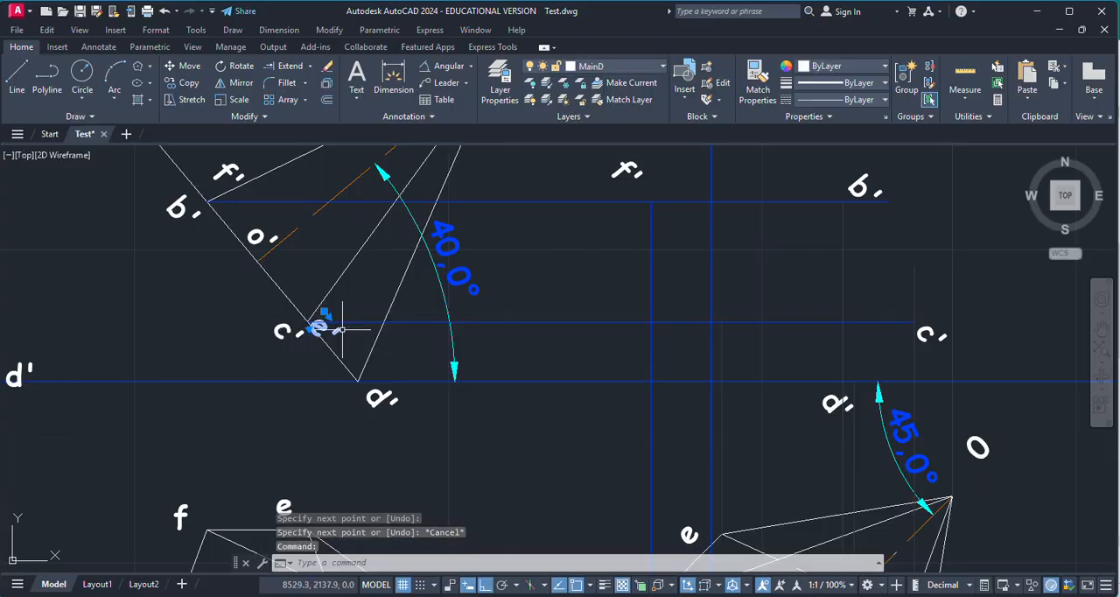
{"action": "key", "text": "ctrl+c"}
{"action": "key", "text": "ctrl+v"}
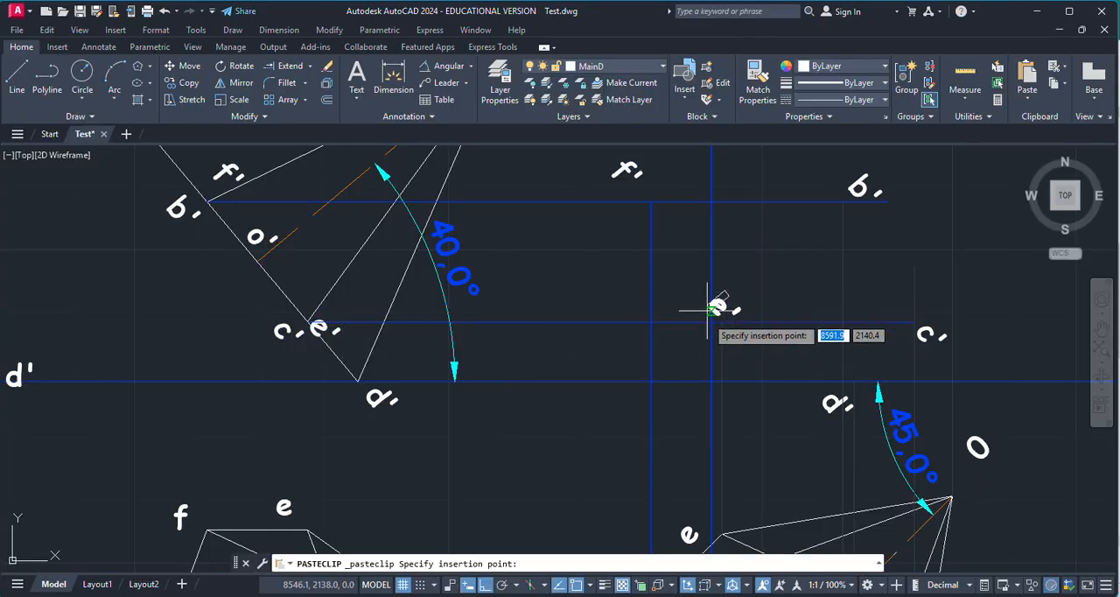
{"action": "scroll", "coordinate": [721, 319], "scroll_direction": "up", "scroll_amount": 4}
{"action": "left_click", "coordinate": [665, 279]}
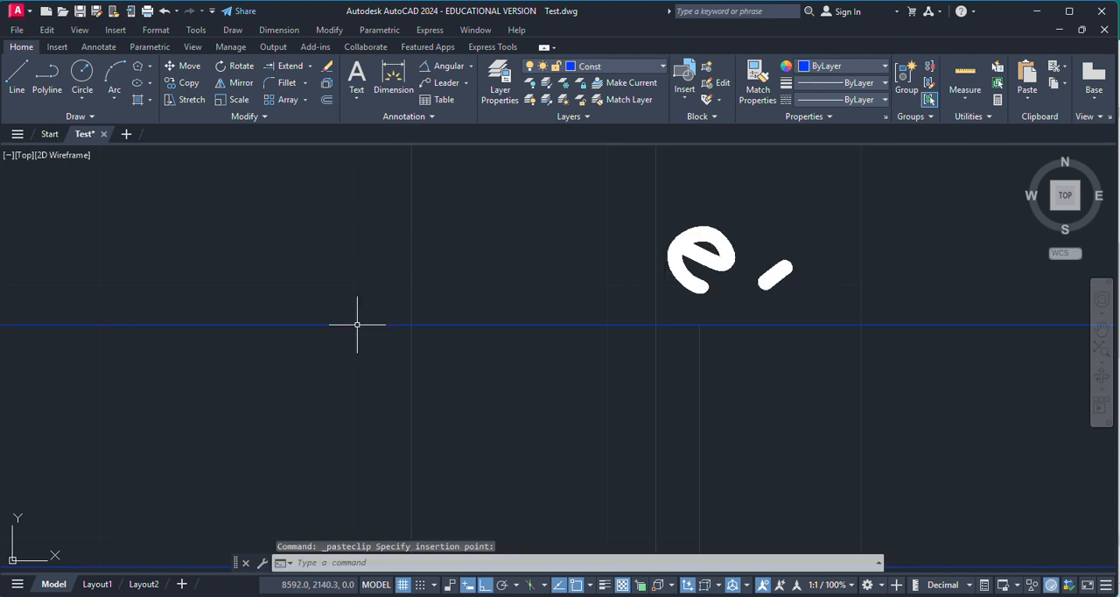
Step: Draw the base edge of the third front view from the a' intersection to the b' intersection
{"action": "left_click", "coordinate": [17, 85]}
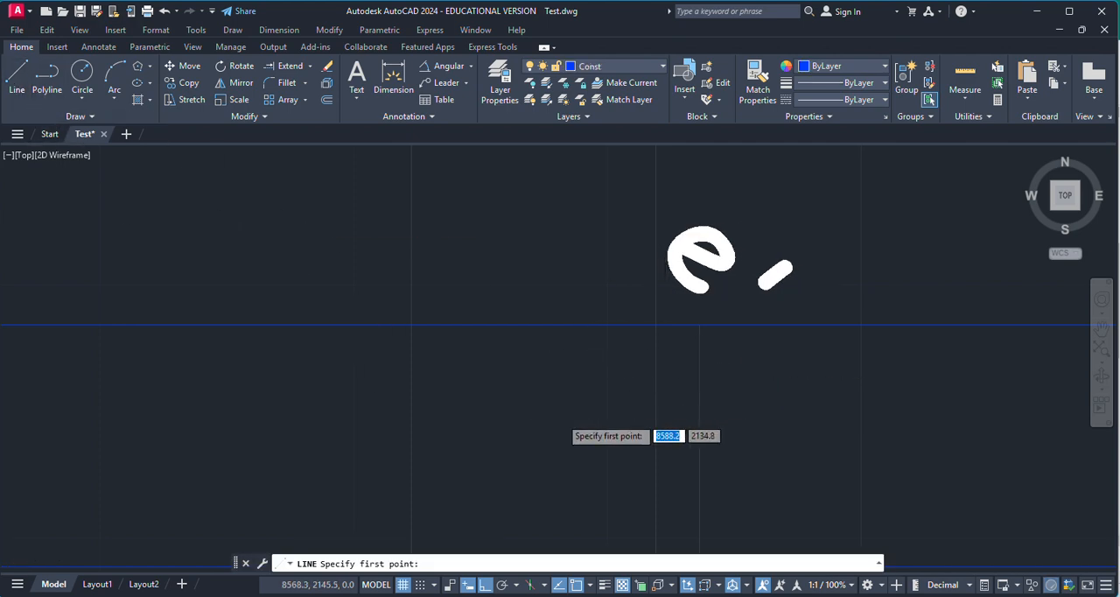
{"action": "scroll", "coordinate": [560, 424], "scroll_direction": "down", "scroll_amount": 4}
{"action": "scroll", "coordinate": [569, 240], "scroll_direction": "up", "scroll_amount": 6}
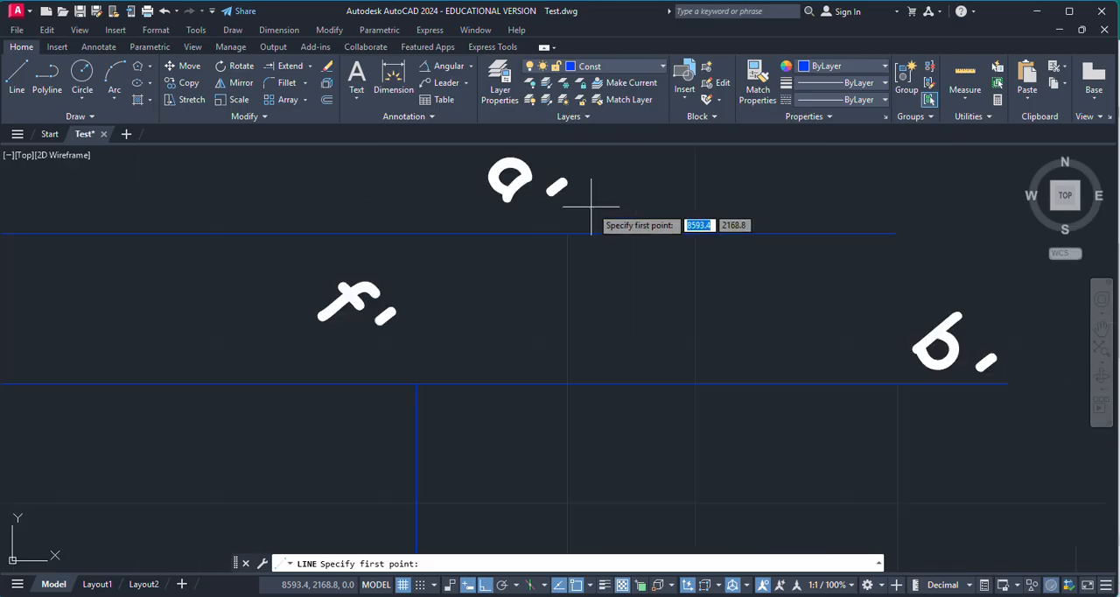
{"action": "left_click", "coordinate": [550, 249]}
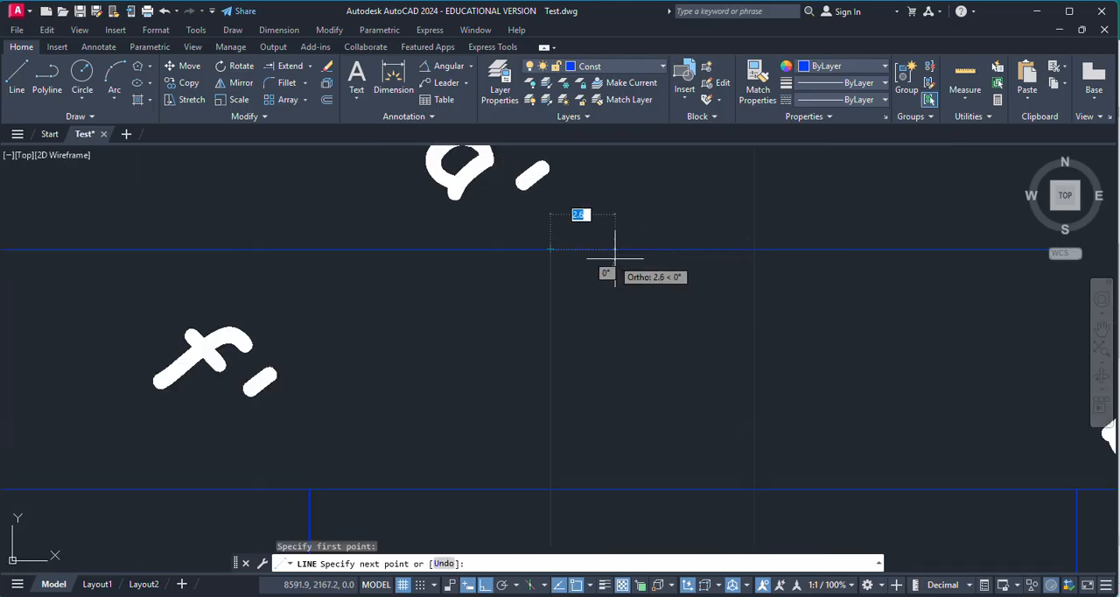
{"action": "scroll", "coordinate": [630, 271], "scroll_direction": "down", "scroll_amount": 4}
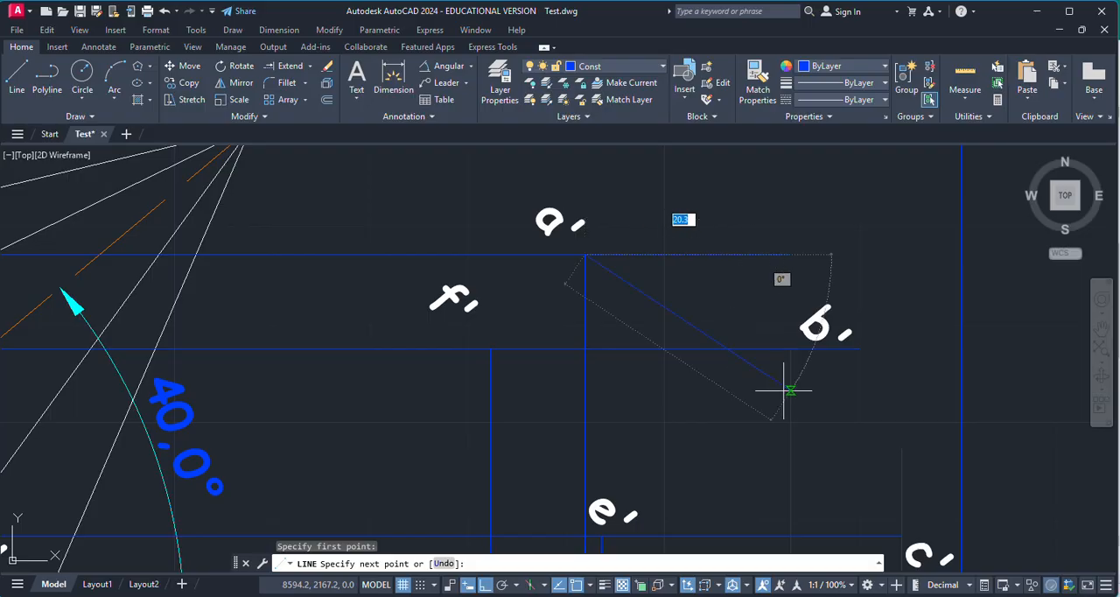
{"action": "scroll", "coordinate": [790, 379], "scroll_direction": "up", "scroll_amount": 6}
{"action": "left_click", "coordinate": [786, 259]}
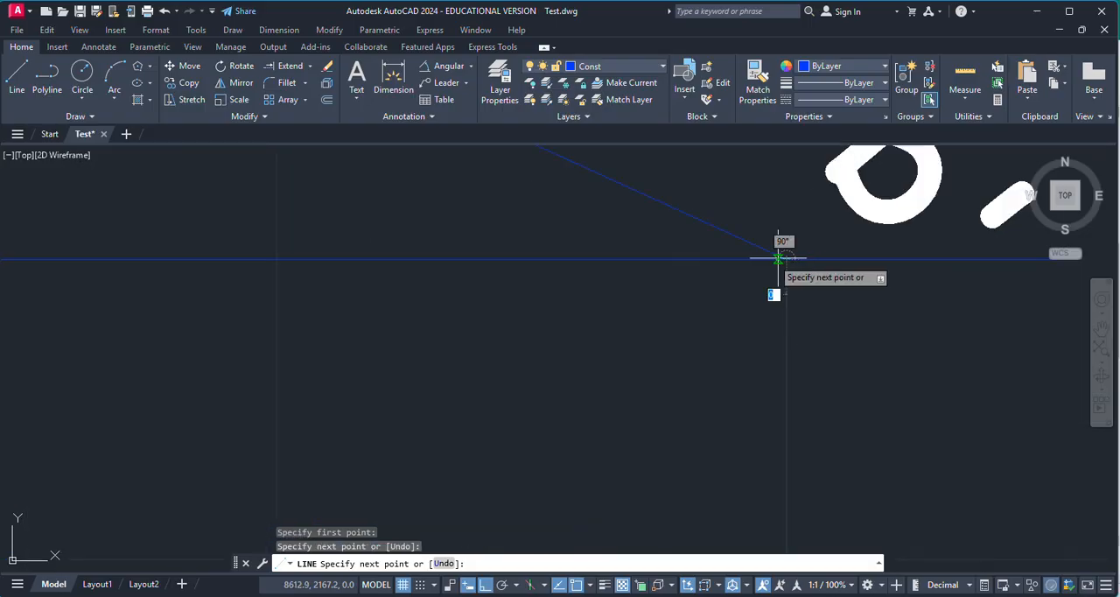
Step: Continue the base outline with lines from b' to c' and on to d' on the XY line
{"action": "scroll", "coordinate": [664, 297], "scroll_direction": "down", "scroll_amount": 6}
{"action": "scroll", "coordinate": [749, 431], "scroll_direction": "up", "scroll_amount": 5}
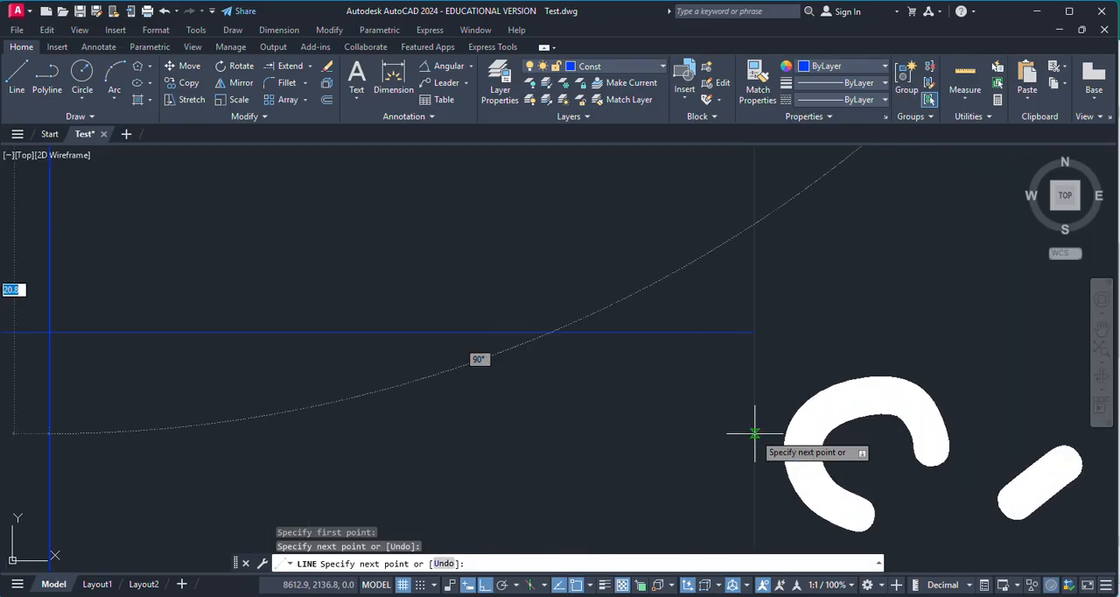
{"action": "left_click", "coordinate": [753, 332]}
{"action": "scroll", "coordinate": [691, 317], "scroll_direction": "down", "scroll_amount": 4}
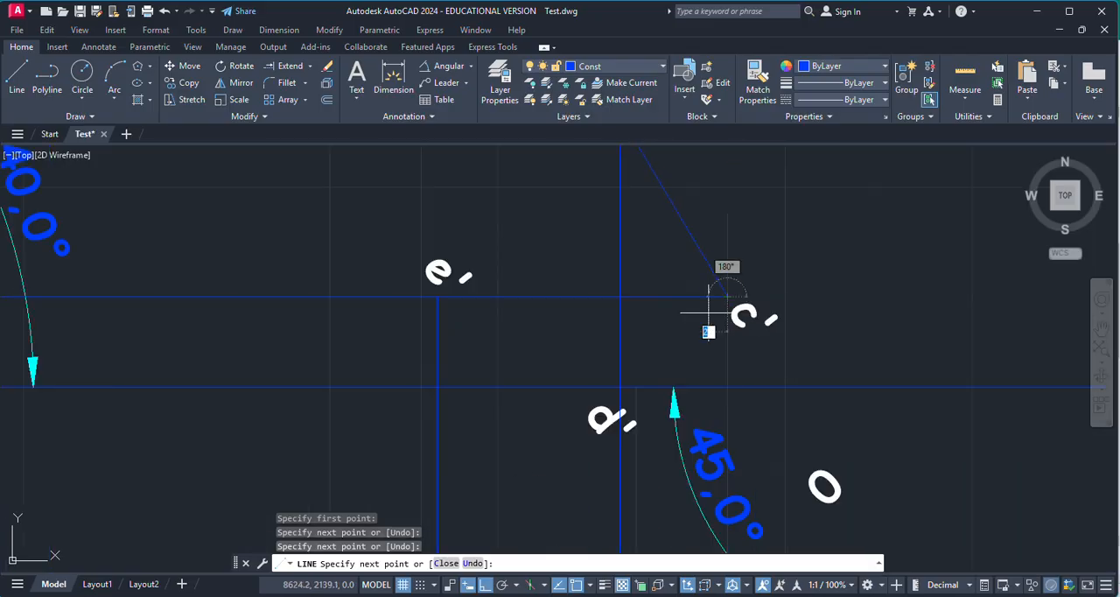
{"action": "scroll", "coordinate": [709, 350], "scroll_direction": "up", "scroll_amount": 7}
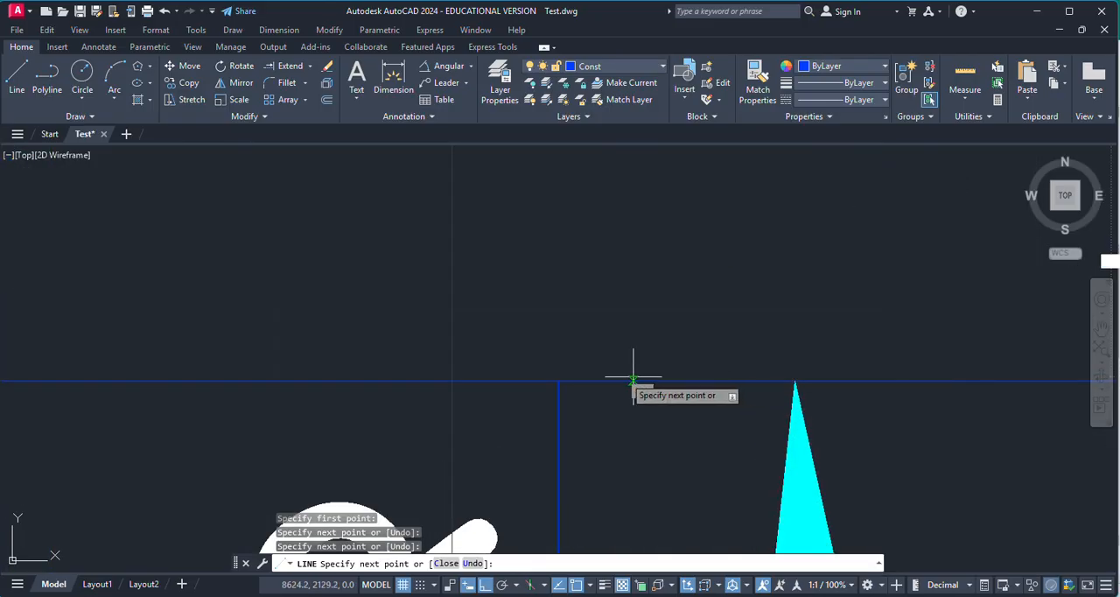
{"action": "left_click", "coordinate": [557, 381]}
Step: Complete the base outline with lines from d' through e' and f' back to a'
{"action": "scroll", "coordinate": [798, 430], "scroll_direction": "down", "scroll_amount": 6}
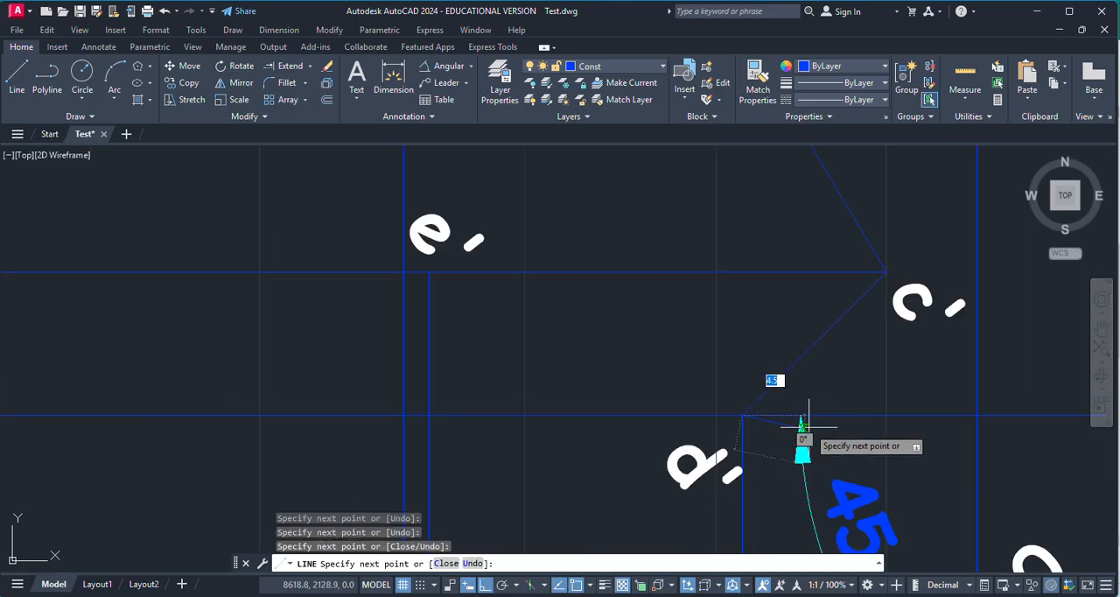
{"action": "scroll", "coordinate": [411, 274], "scroll_direction": "up", "scroll_amount": 3}
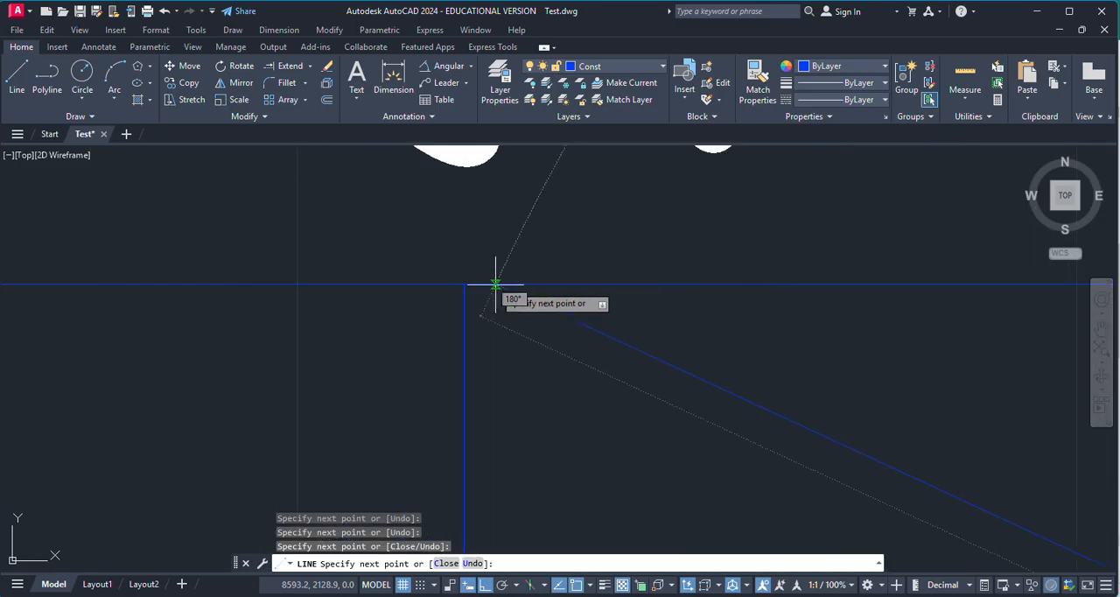
{"action": "scroll", "coordinate": [630, 367], "scroll_direction": "down", "scroll_amount": 8}
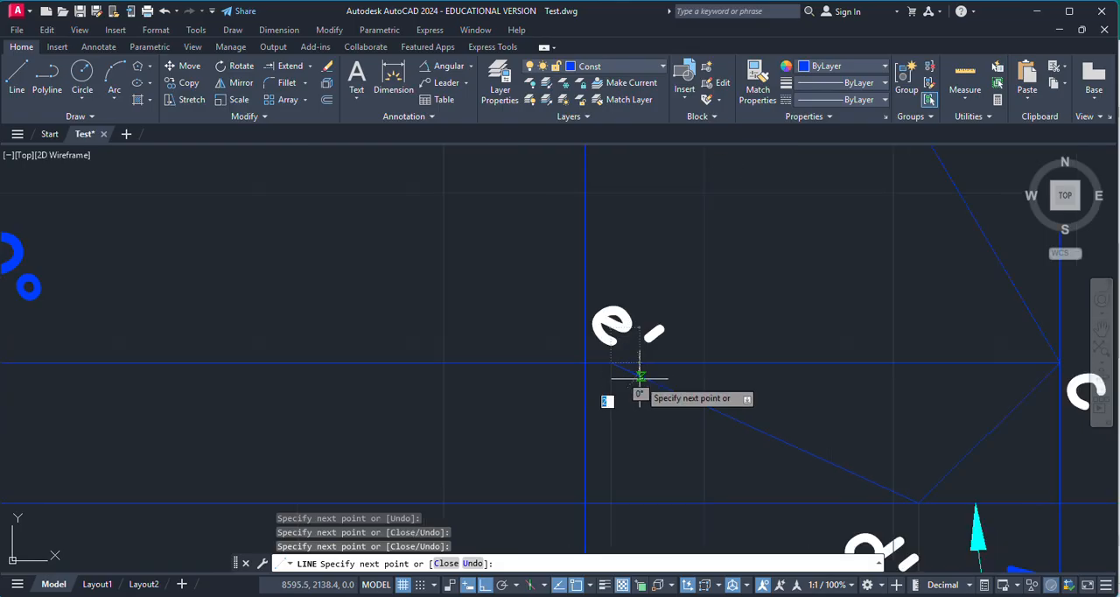
{"action": "scroll", "coordinate": [590, 259], "scroll_direction": "up", "scroll_amount": 3}
{"action": "scroll", "coordinate": [589, 259], "scroll_direction": "up", "scroll_amount": 2}
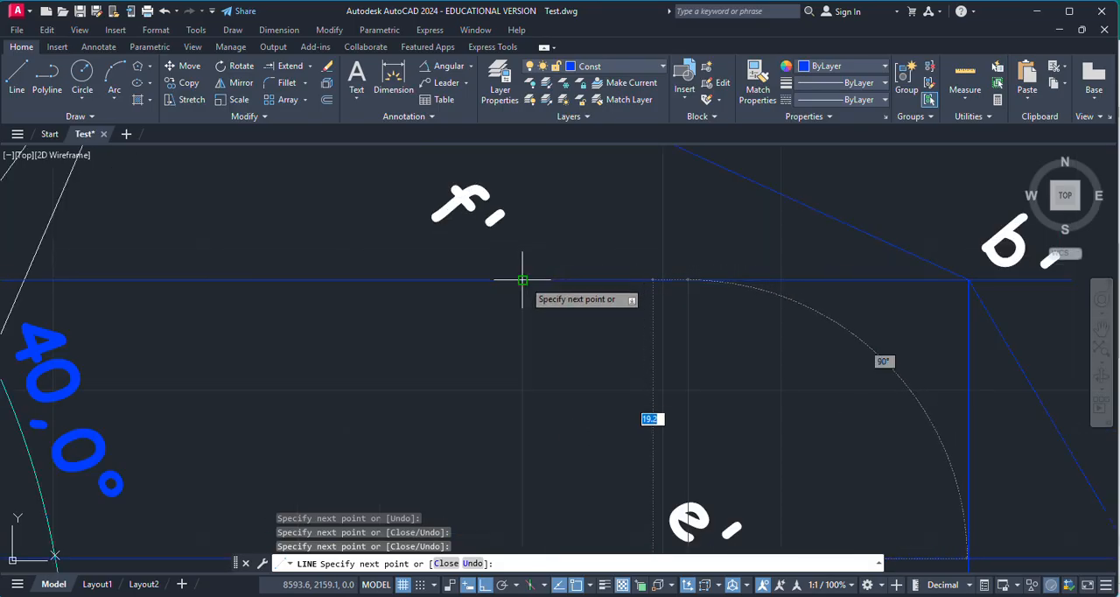
{"action": "scroll", "coordinate": [536, 281], "scroll_direction": "down", "scroll_amount": 5}
{"action": "scroll", "coordinate": [707, 249], "scroll_direction": "up", "scroll_amount": 7}
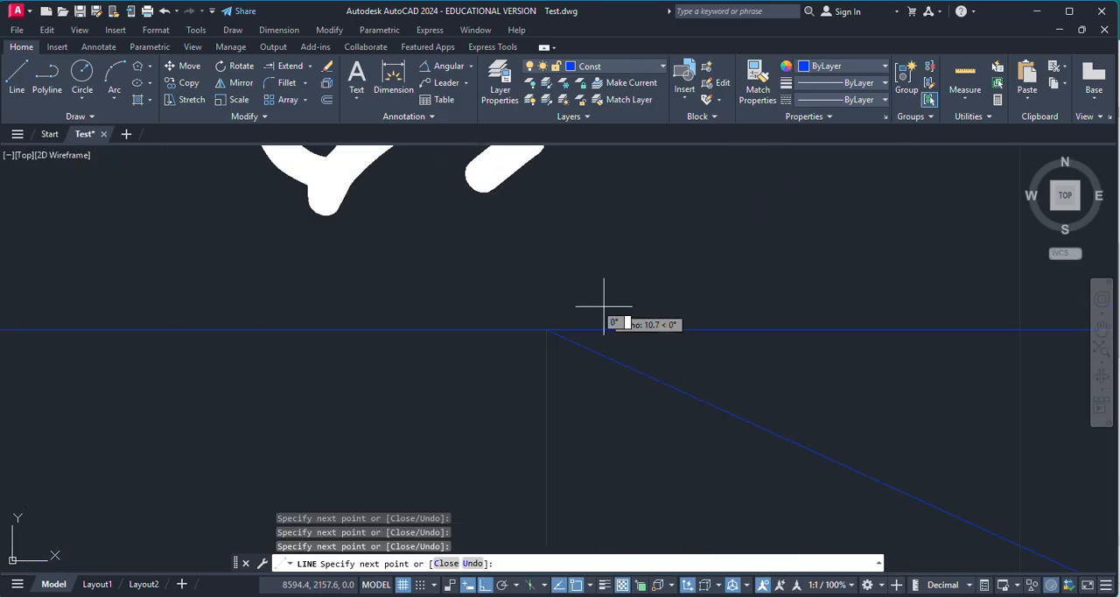
{"action": "key", "text": "Escape"}
{"action": "scroll", "coordinate": [706, 300], "scroll_direction": "down", "scroll_amount": 4}
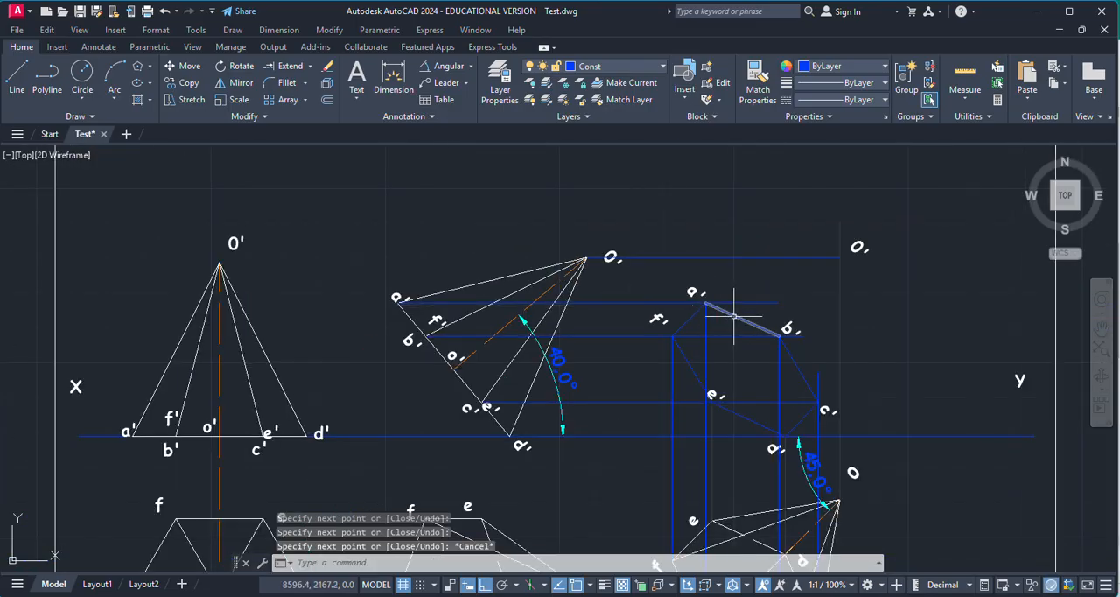
Step: Move the six base edges of the third front view to the MainD layer
{"action": "left_click", "coordinate": [727, 316]}
{"action": "left_click", "coordinate": [691, 355]}
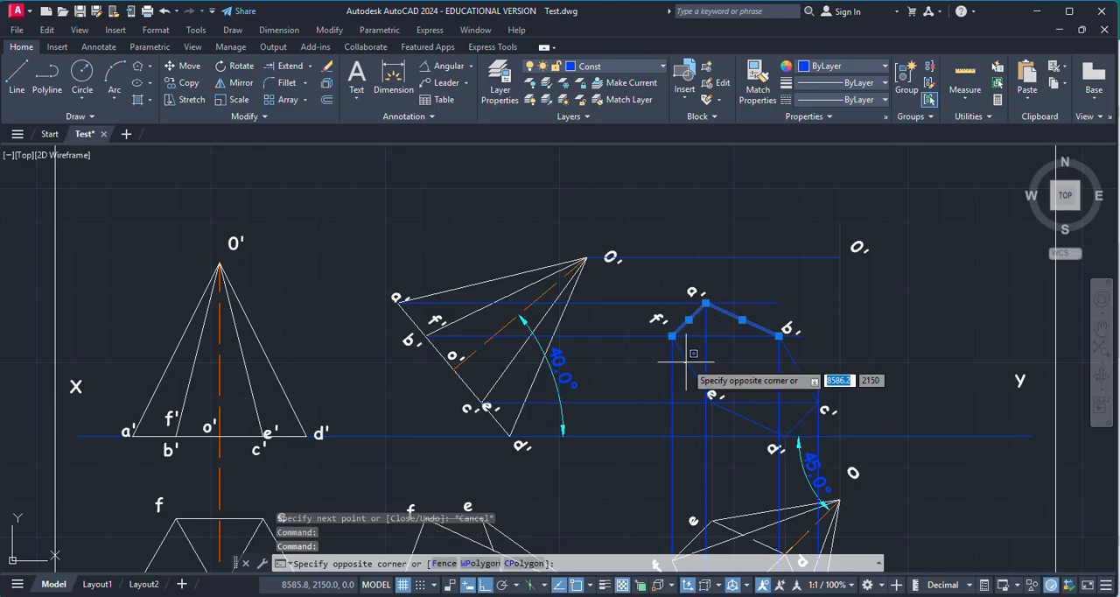
{"action": "left_click", "coordinate": [678, 367]}
{"action": "left_click", "coordinate": [743, 414]}
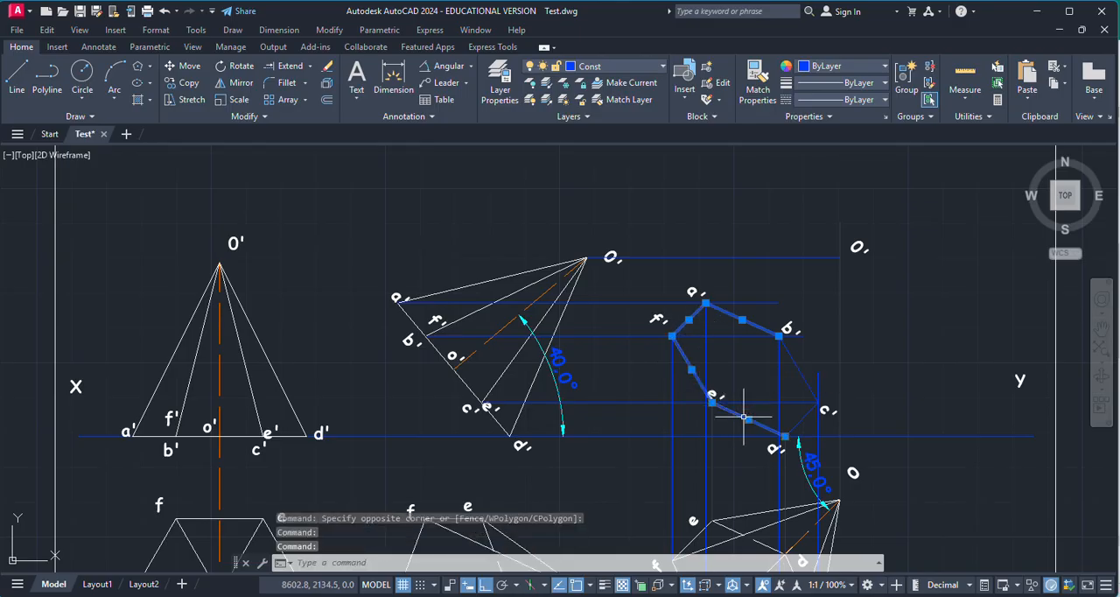
{"action": "left_click", "coordinate": [805, 412]}
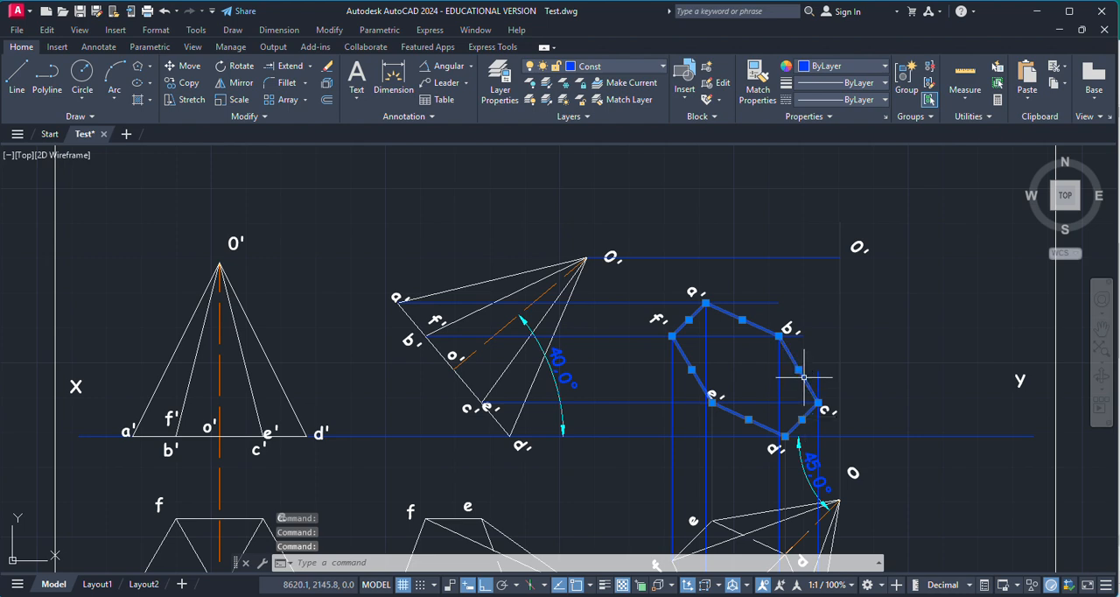
{"action": "left_click", "coordinate": [652, 73]}
{"action": "left_click", "coordinate": [607, 167]}
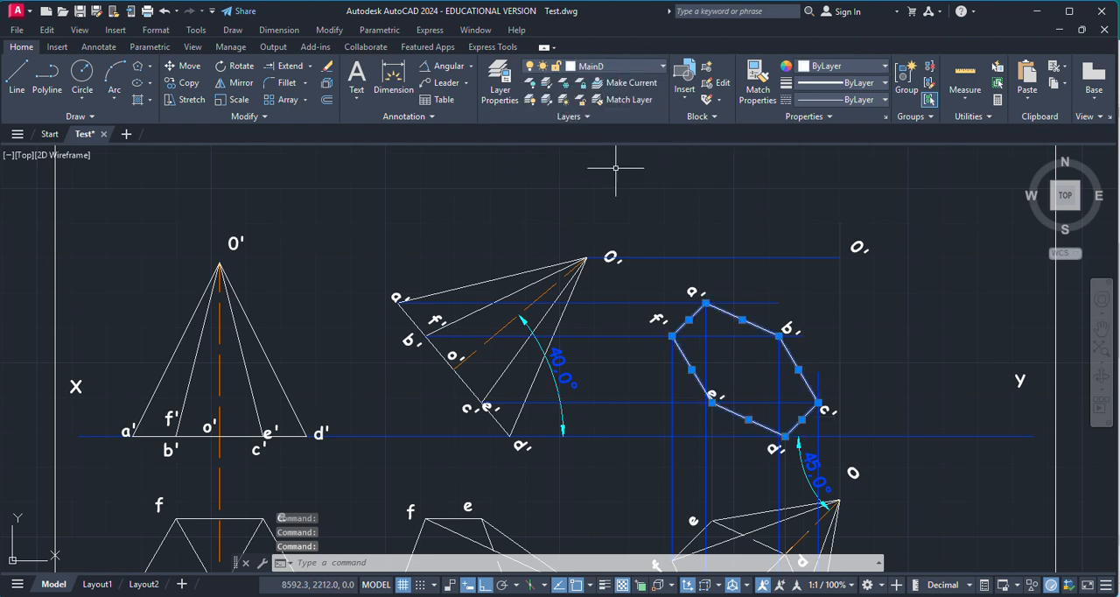
{"action": "key", "text": "Escape"}
Step: Draw the slant edge of the third front view from b' to the apex O' at the intersection of its projectors
{"action": "left_click", "coordinate": [16, 91]}
{"action": "scroll", "coordinate": [767, 305], "scroll_direction": "up", "scroll_amount": 5}
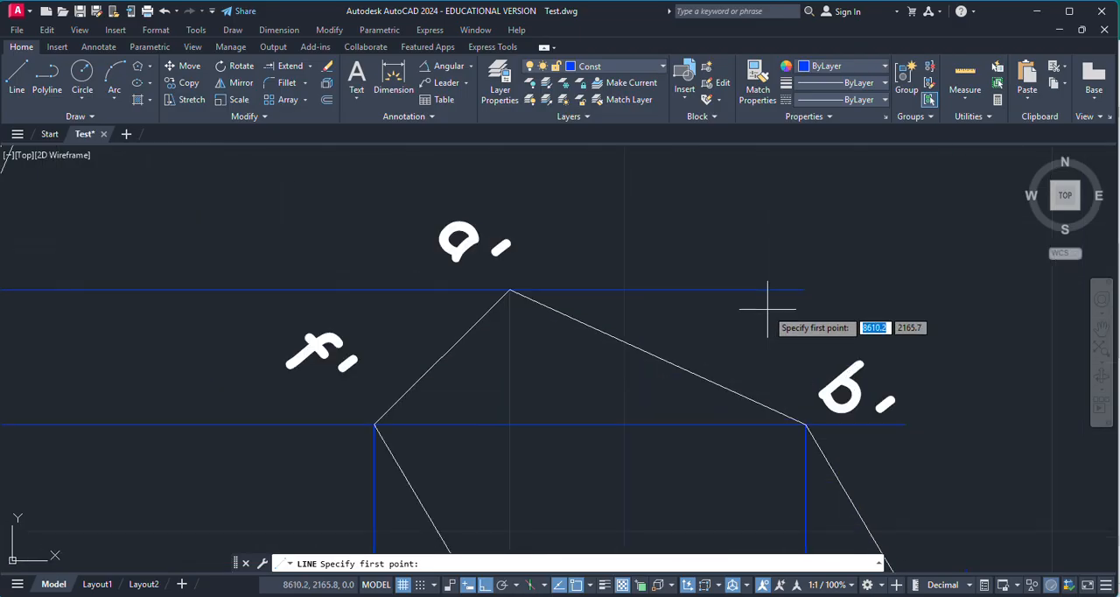
{"action": "left_click", "coordinate": [805, 425]}
{"action": "scroll", "coordinate": [894, 327], "scroll_direction": "down", "scroll_amount": 3}
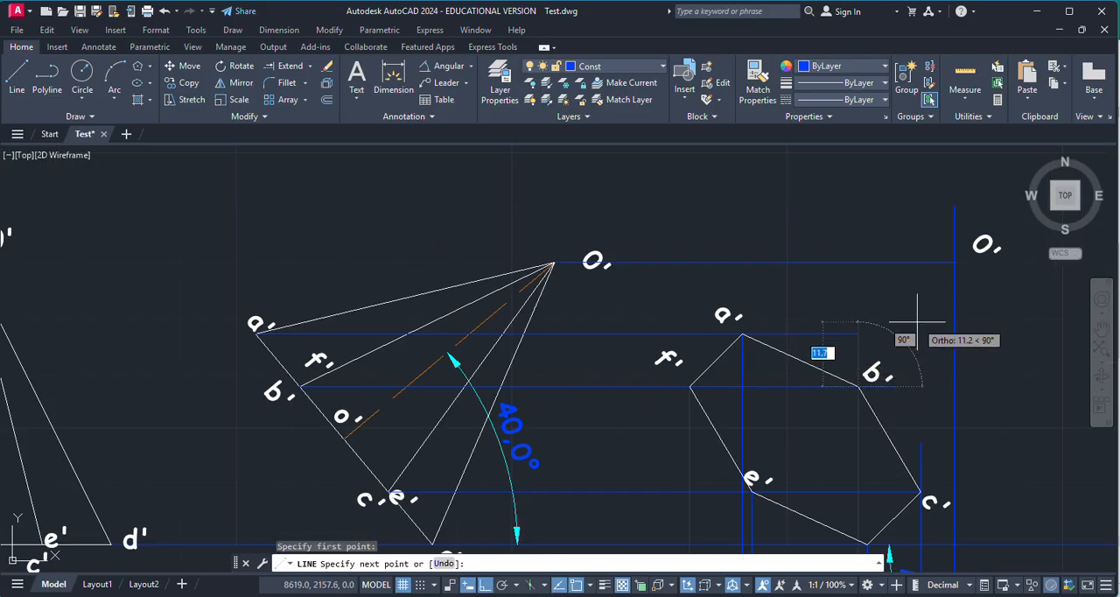
{"action": "scroll", "coordinate": [944, 250], "scroll_direction": "up", "scroll_amount": 6}
{"action": "left_click", "coordinate": [937, 255]}
{"action": "key", "text": "Escape"}
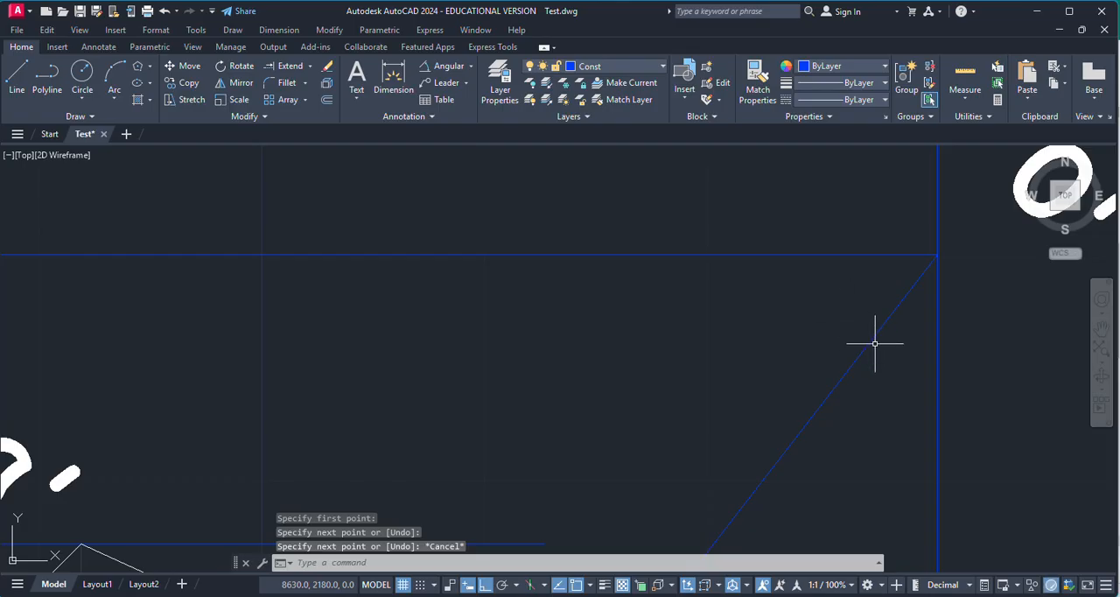
Step: Move the slant edge from b' to O' in the third front view to the MainD layer
{"action": "left_click", "coordinate": [863, 332]}
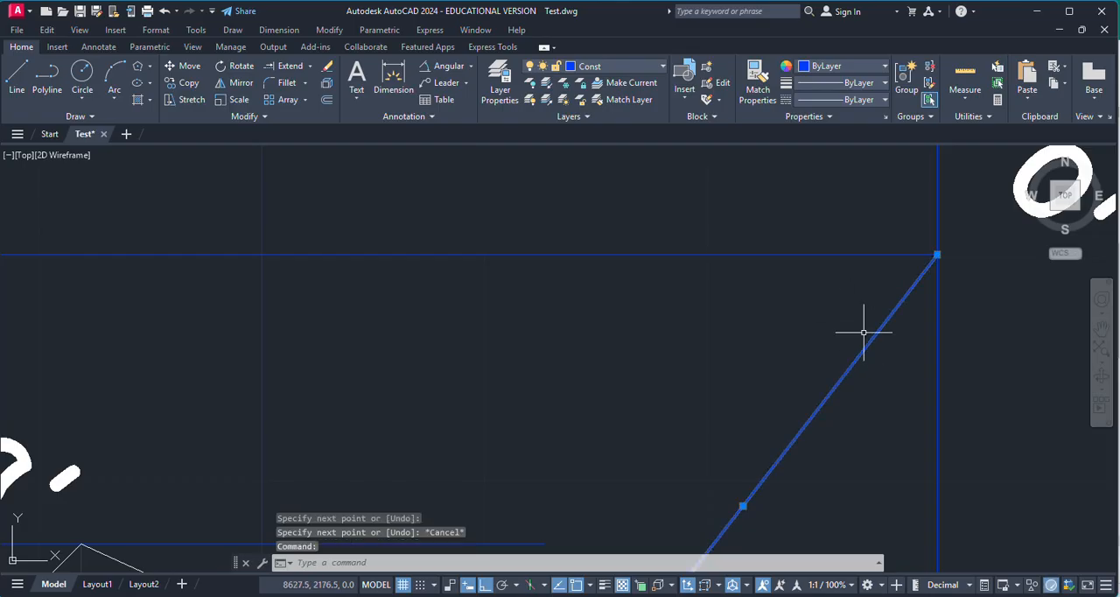
{"action": "left_click", "coordinate": [599, 70]}
{"action": "left_click", "coordinate": [601, 170]}
{"action": "key", "text": "Escape"}
{"action": "scroll", "coordinate": [686, 247], "scroll_direction": "down", "scroll_amount": 3}
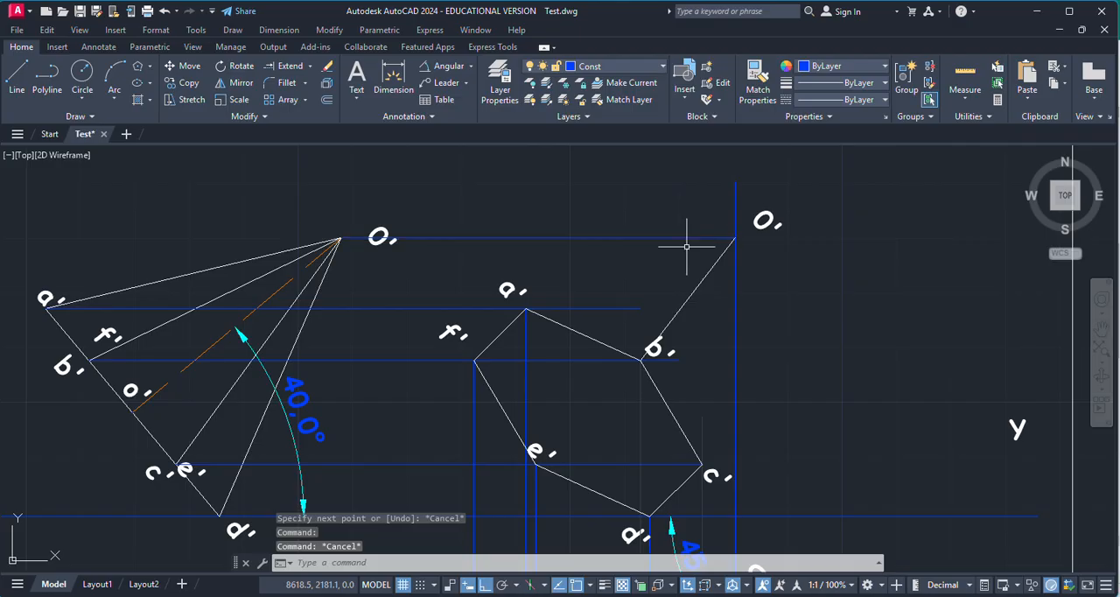
Step: Delete the horizontal and vertical projectors around the third front view, including the vertical one through the apex O'
{"action": "left_click", "coordinate": [641, 410]}
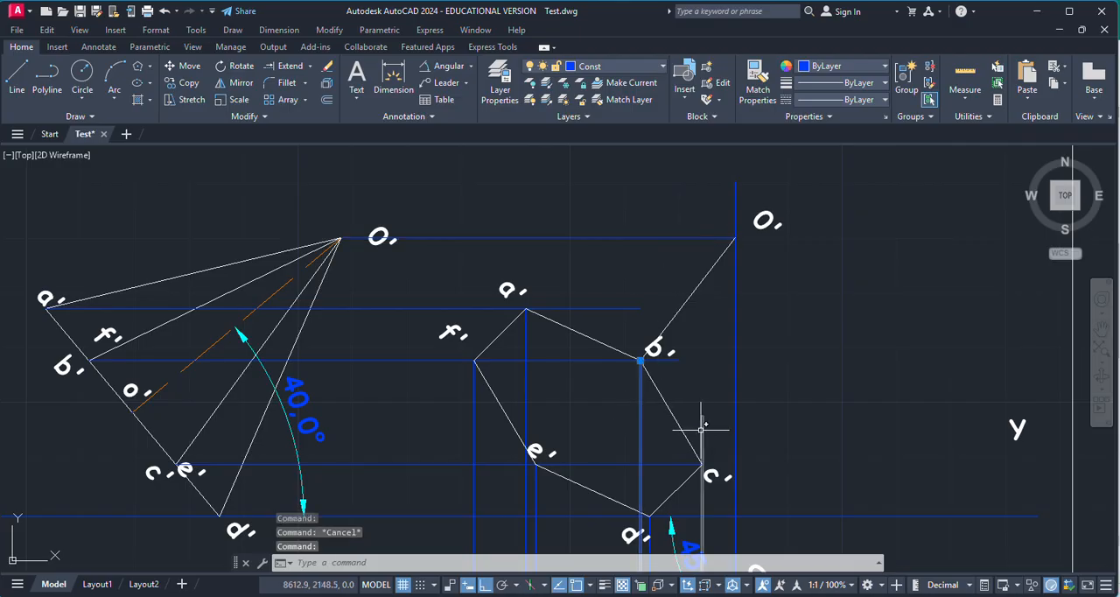
{"action": "left_click", "coordinate": [615, 465]}
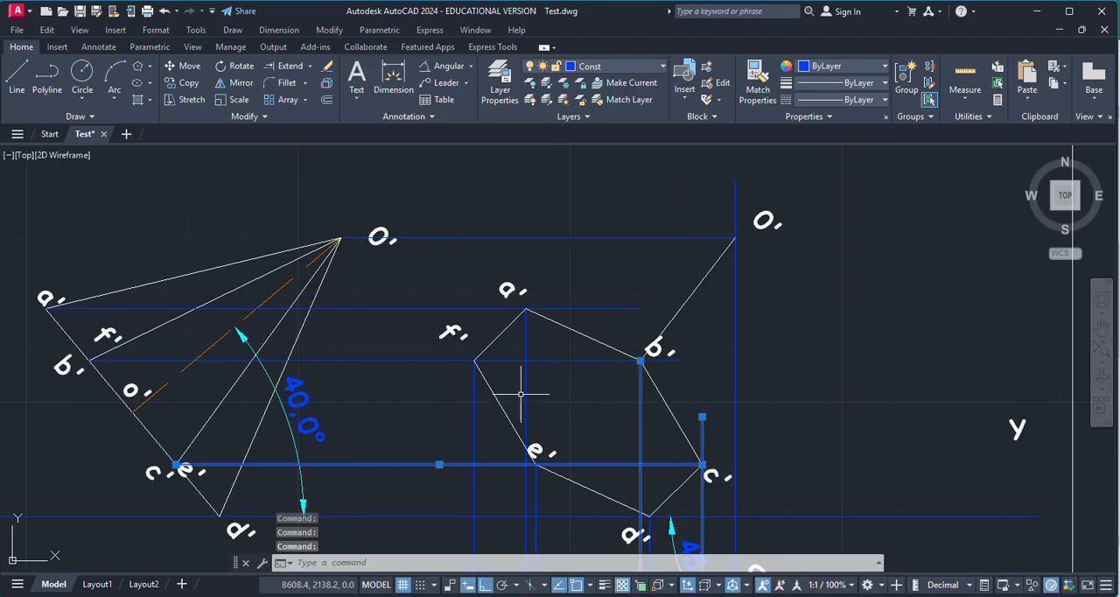
{"action": "left_click", "coordinate": [612, 308]}
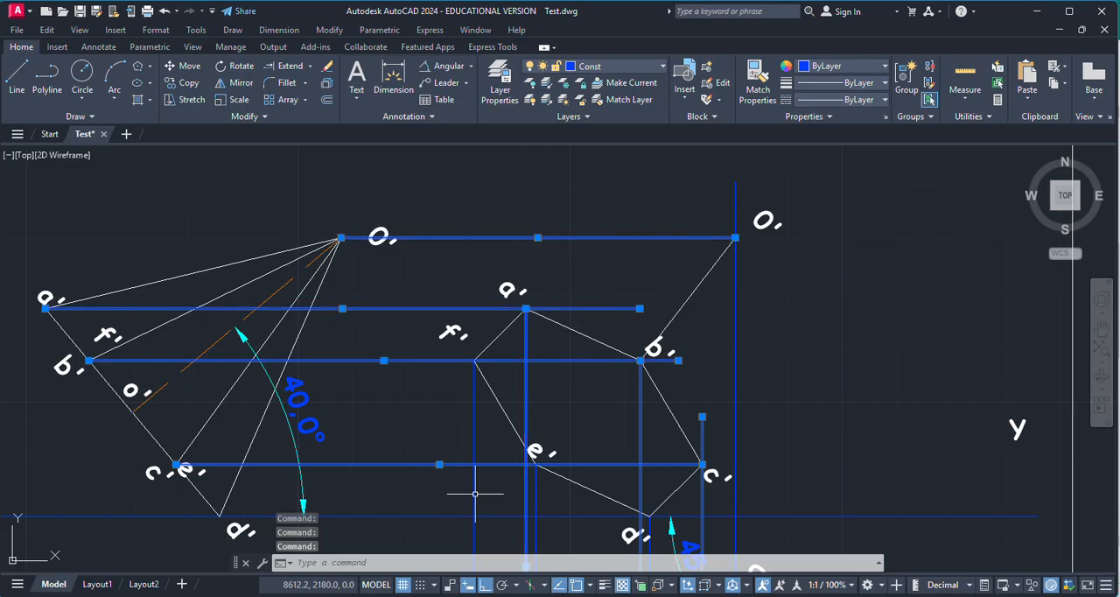
{"action": "key", "text": "Delete"}
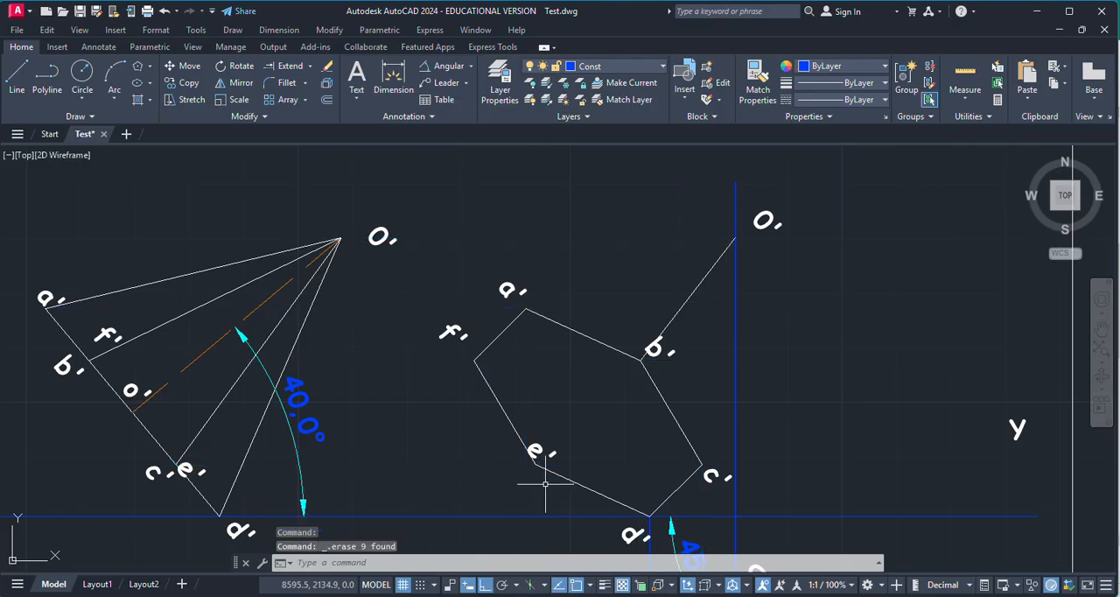
{"action": "left_click", "coordinate": [736, 324]}
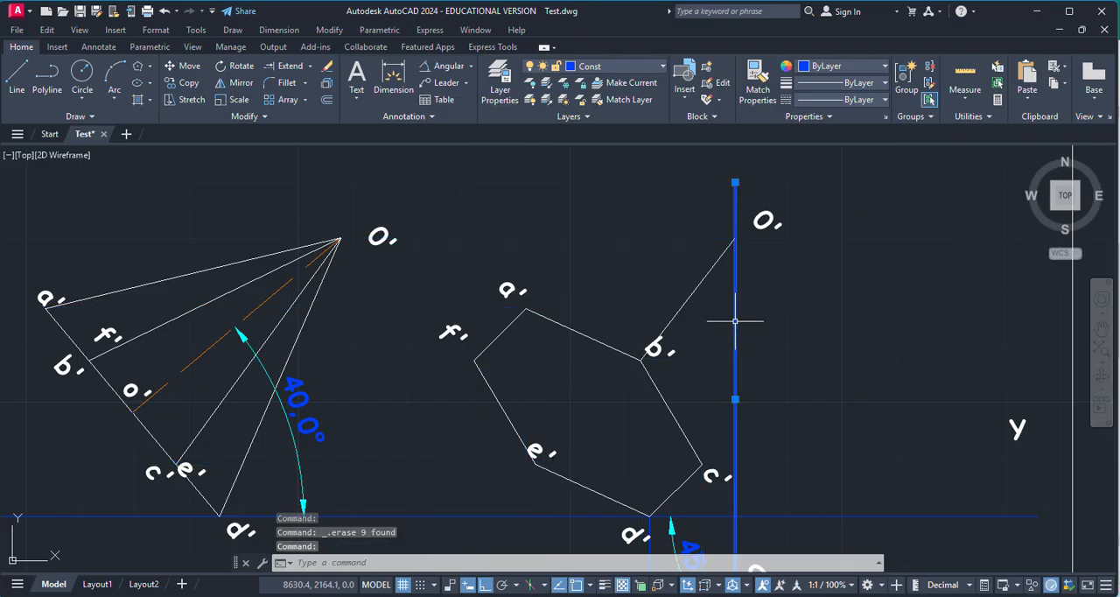
{"action": "key", "text": "Delete"}
Step: Draw the slant edge of the third front view from the apex O' to a'
{"action": "left_click", "coordinate": [17, 79]}
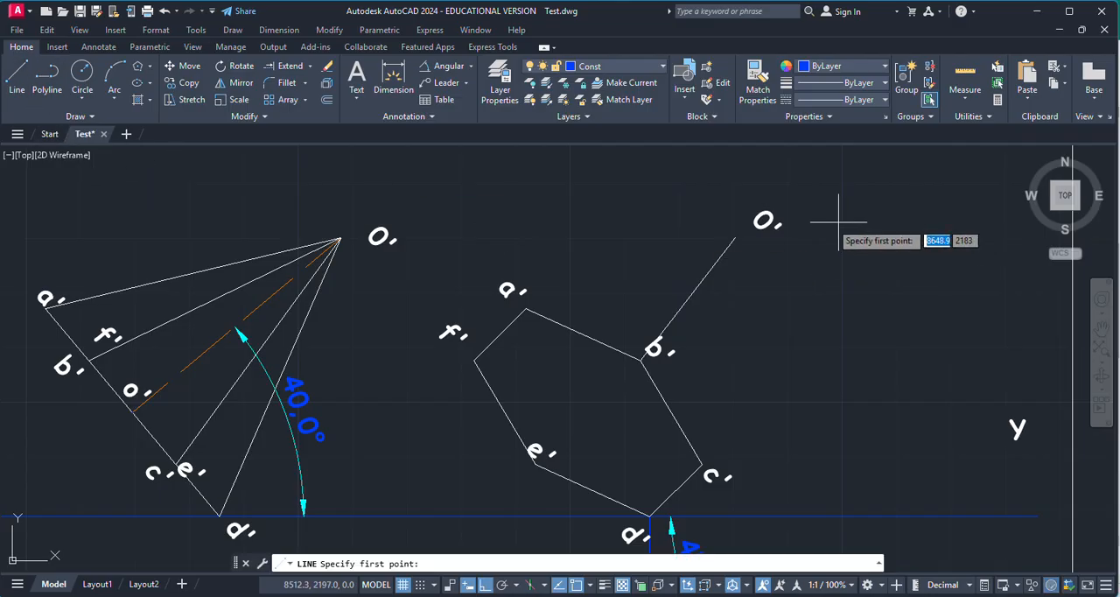
{"action": "scroll", "coordinate": [705, 245], "scroll_direction": "up", "scroll_amount": 2}
{"action": "left_click", "coordinate": [753, 232]}
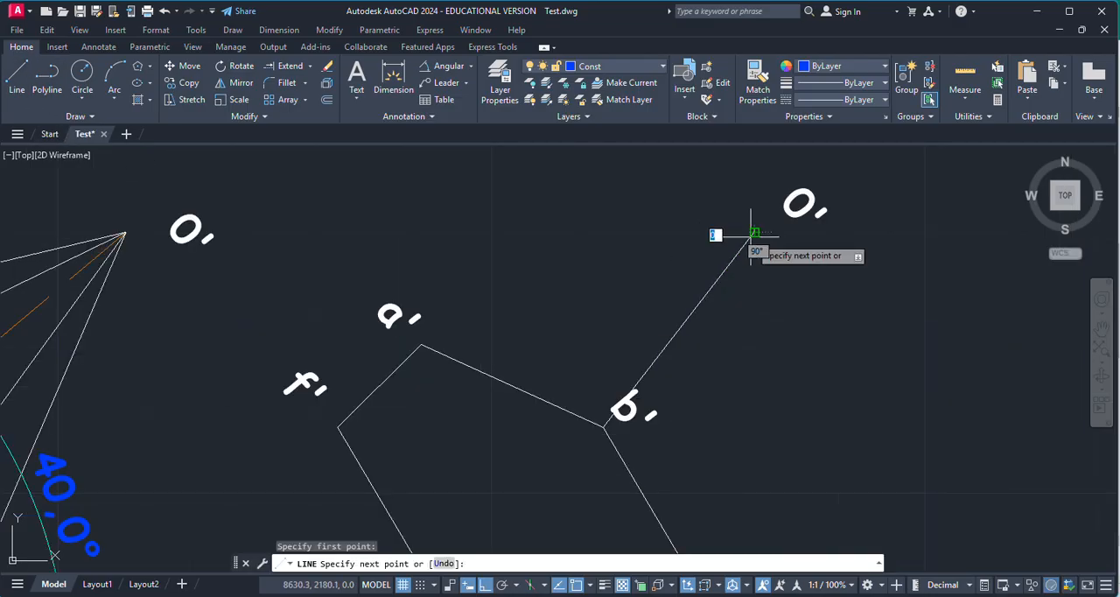
{"action": "left_click", "coordinate": [420, 348]}
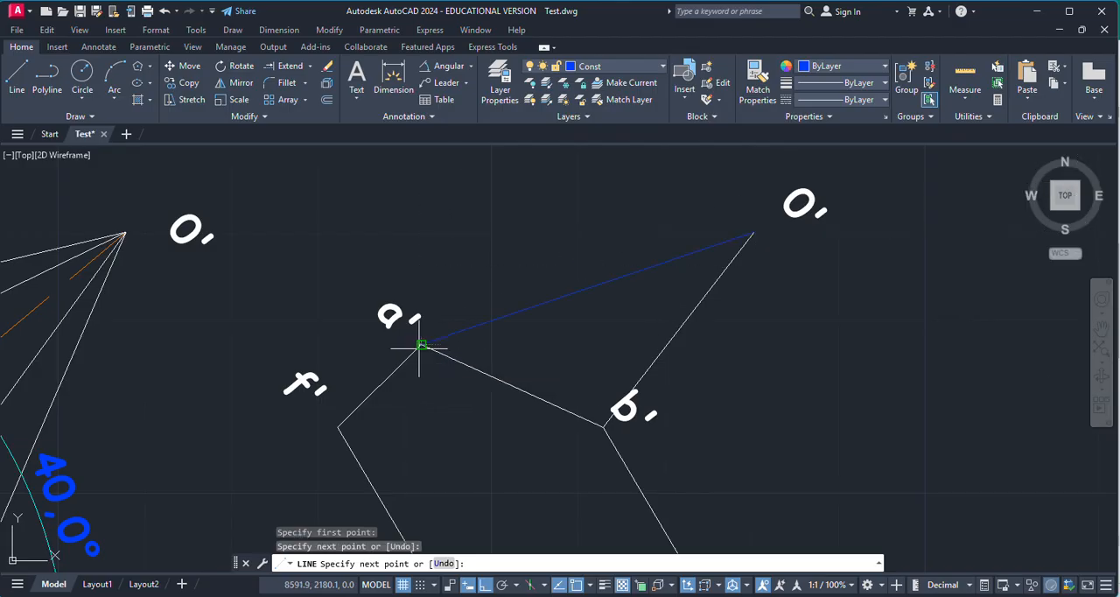
{"action": "key", "text": "Return"}
{"action": "key", "text": "Return"}
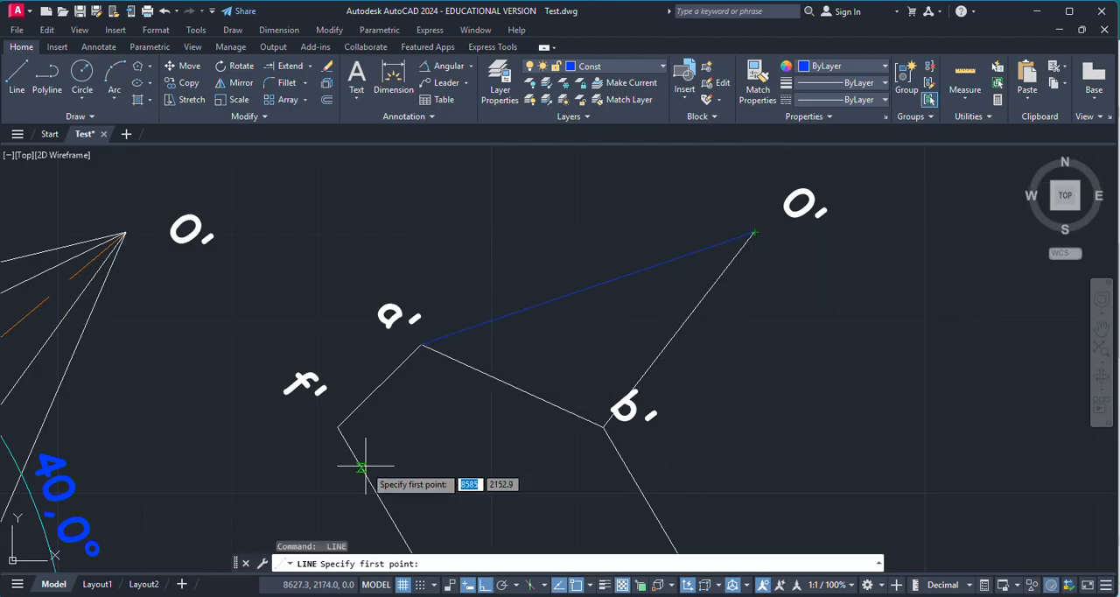
Step: Draw connected slant edges of the third front view from f' to the apex O' and on to c'
{"action": "left_click", "coordinate": [337, 427]}
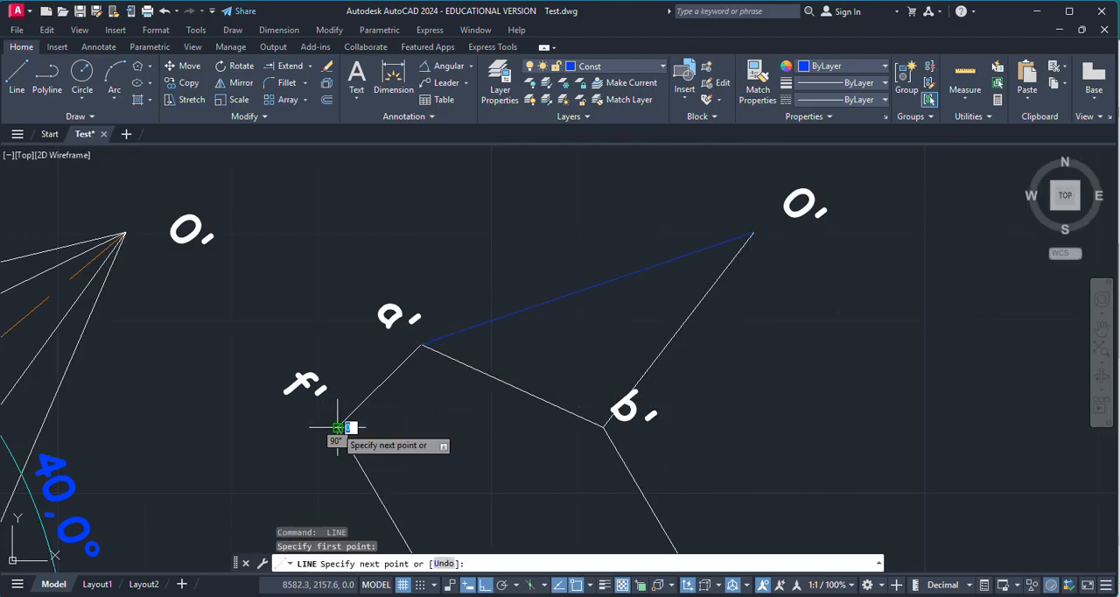
{"action": "left_click", "coordinate": [753, 232]}
{"action": "scroll", "coordinate": [612, 258], "scroll_direction": "down", "scroll_amount": 4}
{"action": "scroll", "coordinate": [638, 376], "scroll_direction": "up", "scroll_amount": 6}
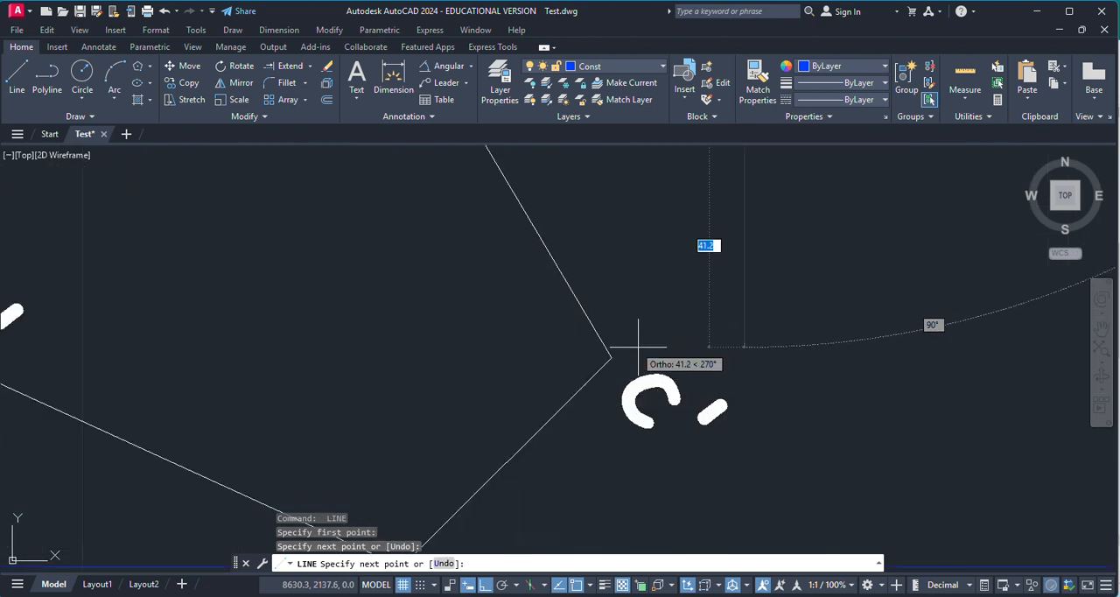
{"action": "left_click", "coordinate": [607, 358]}
{"action": "key", "text": "Return"}
Step: Draw the last slant edges of the third front view from d' to the apex O' and on to e'
{"action": "scroll", "coordinate": [490, 376], "scroll_direction": "down", "scroll_amount": 5}
{"action": "key", "text": "Return"}
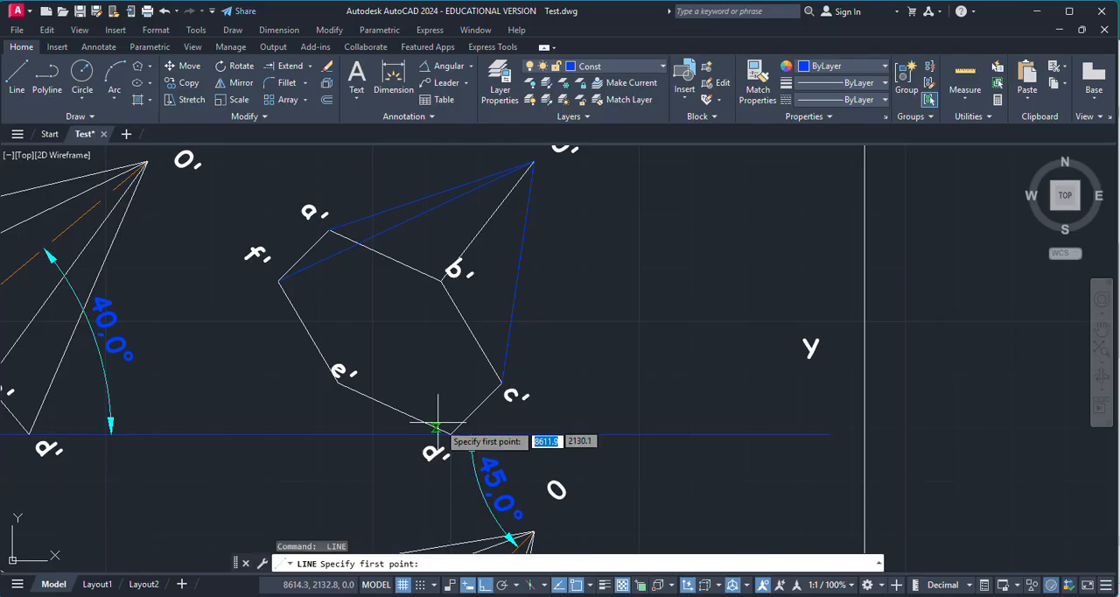
{"action": "scroll", "coordinate": [446, 442], "scroll_direction": "up", "scroll_amount": 5}
{"action": "left_click", "coordinate": [465, 467]}
{"action": "scroll", "coordinate": [582, 477], "scroll_direction": "down", "scroll_amount": 6}
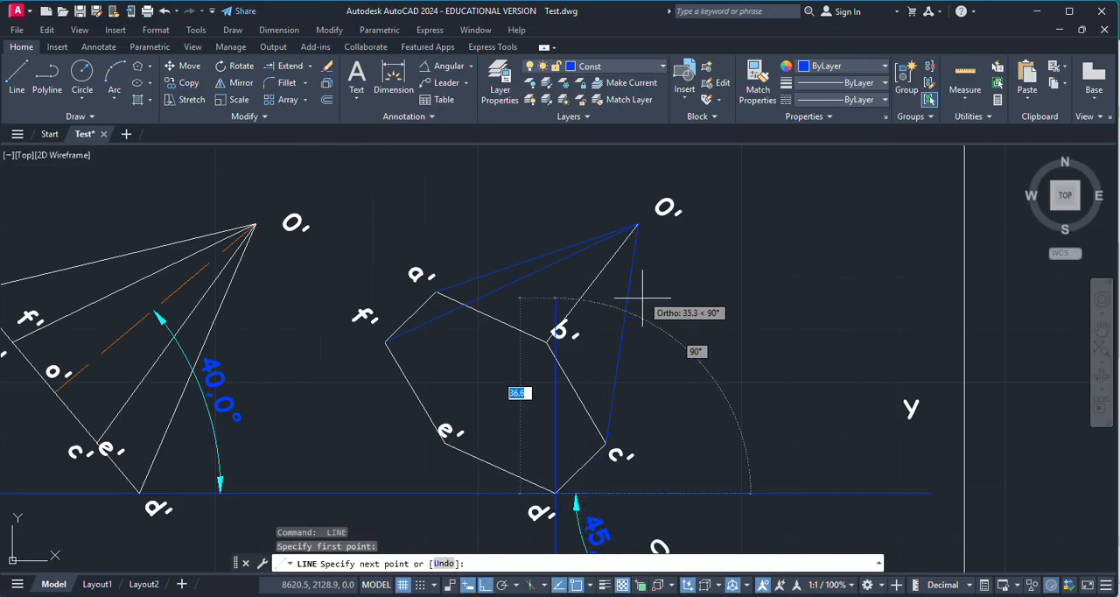
{"action": "left_click", "coordinate": [635, 225]}
{"action": "scroll", "coordinate": [429, 425], "scroll_direction": "up", "scroll_amount": 6}
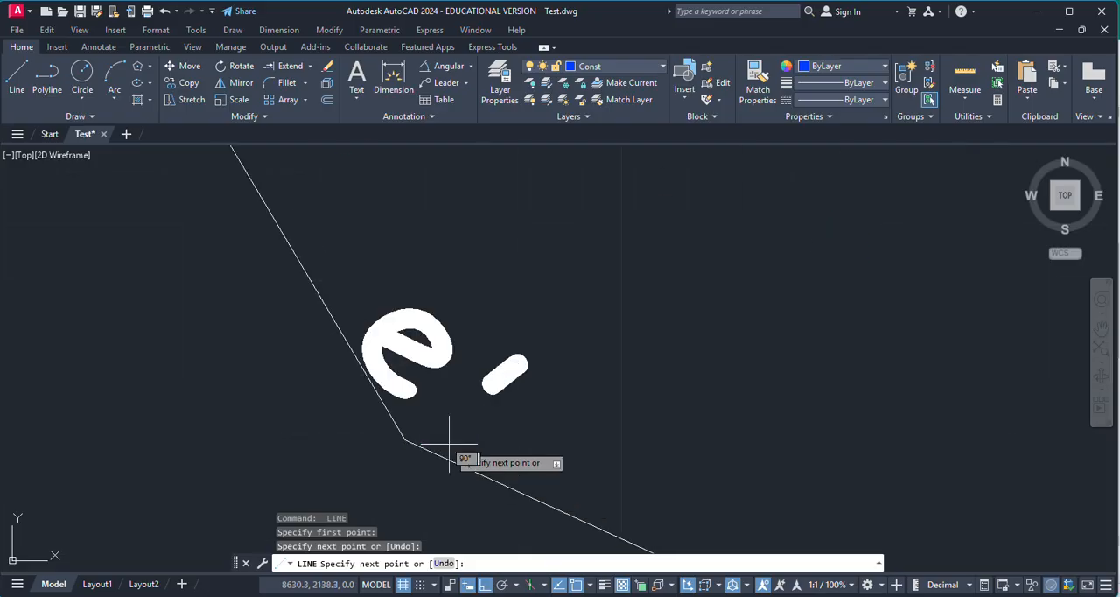
{"action": "left_click", "coordinate": [378, 436]}
{"action": "scroll", "coordinate": [633, 429], "scroll_direction": "down", "scroll_amount": 6}
{"action": "key", "text": "Escape"}
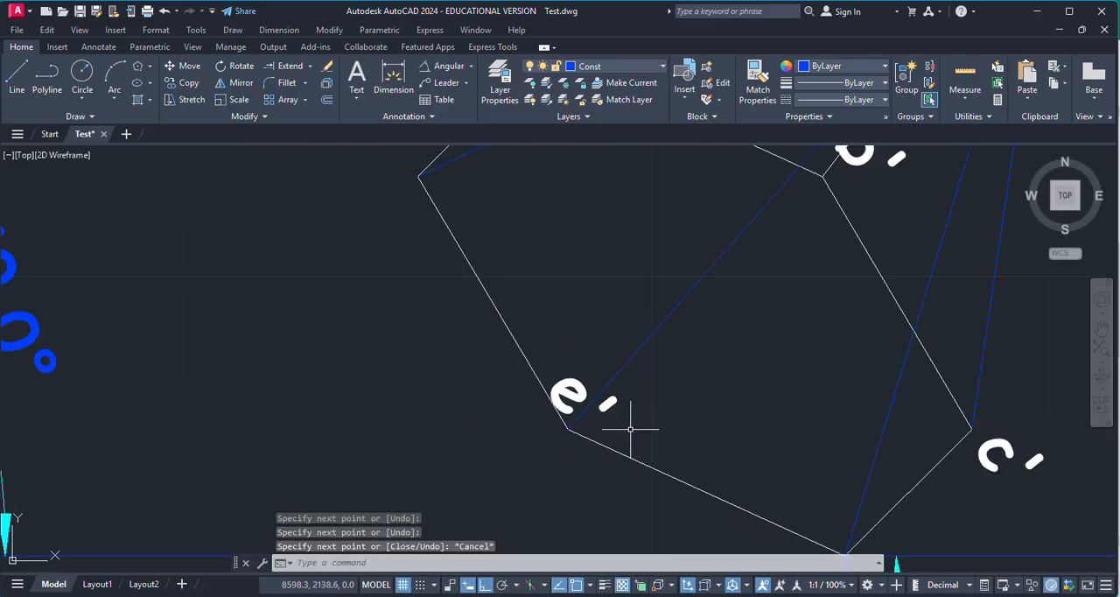
Step: Move the five newly drawn slant edges from a', c', d', e' and f' to O' to the MainD layer
{"action": "left_click", "coordinate": [670, 350]}
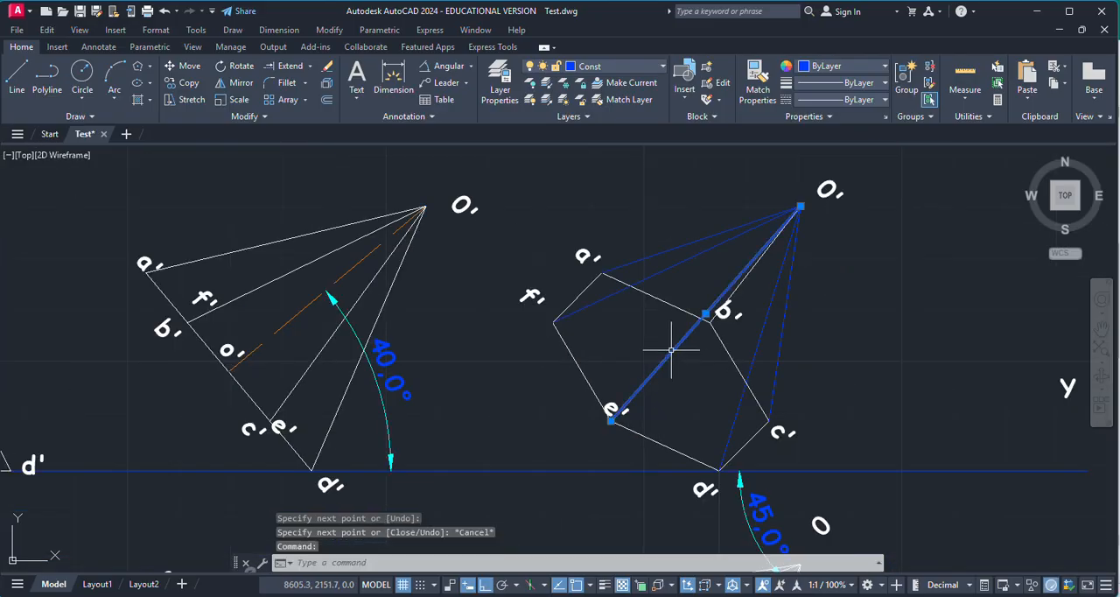
{"action": "left_click", "coordinate": [672, 267]}
{"action": "left_click", "coordinate": [669, 250]}
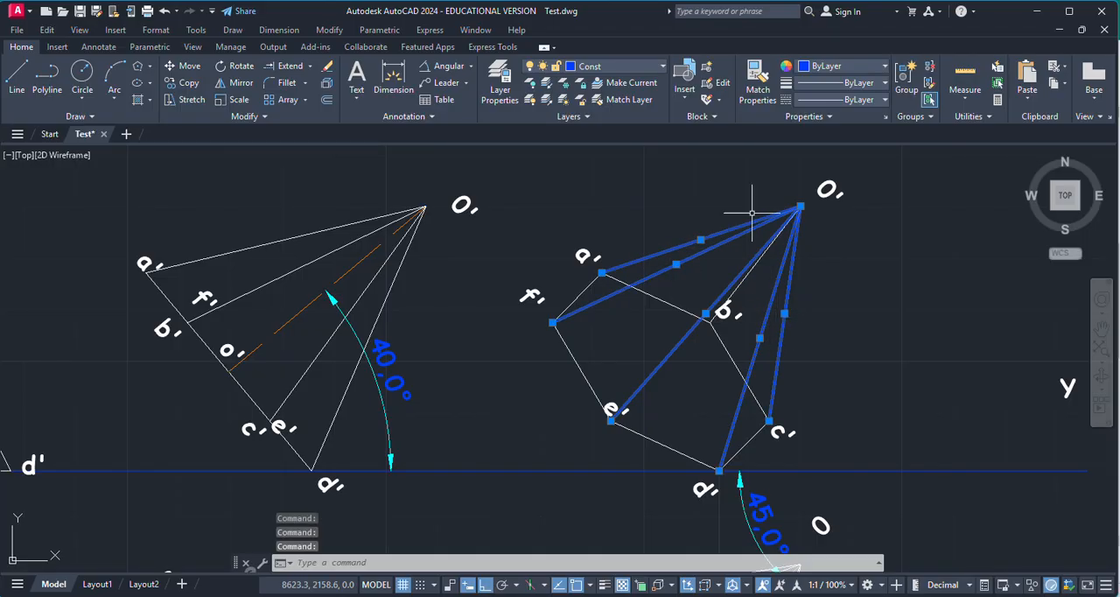
{"action": "left_click", "coordinate": [625, 71]}
{"action": "left_click", "coordinate": [593, 168]}
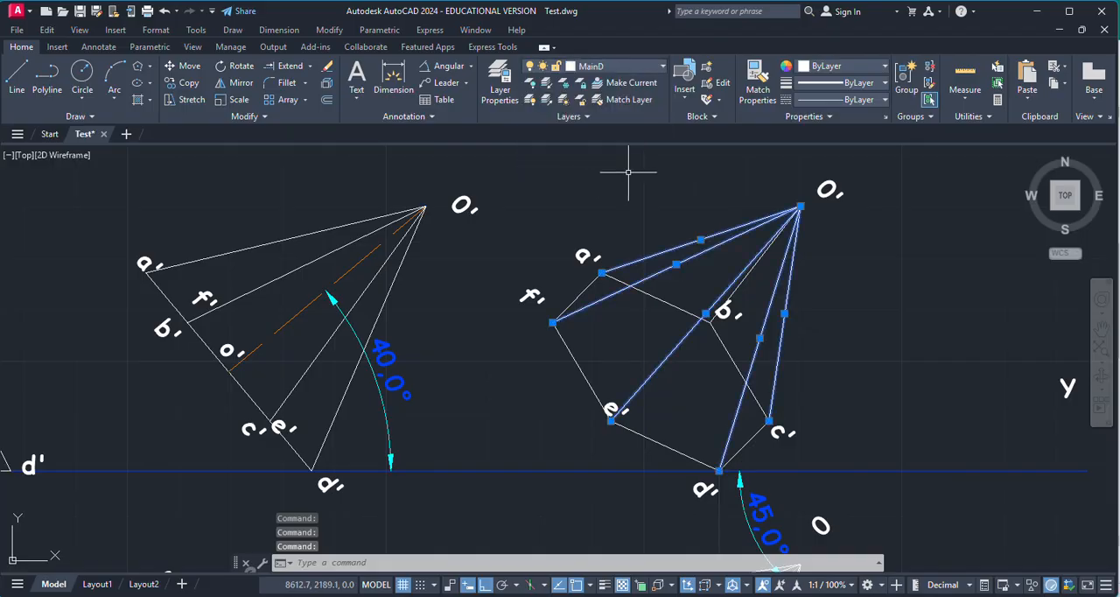
{"action": "key", "text": "Escape"}
Step: Examine the third front view against the top view below it to judge which slant edges are hidden
{"action": "scroll", "coordinate": [638, 183], "scroll_direction": "down", "scroll_amount": 3}
{"action": "scroll", "coordinate": [675, 275], "scroll_direction": "up", "scroll_amount": 3}
{"action": "scroll", "coordinate": [720, 278], "scroll_direction": "down", "scroll_amount": 2}
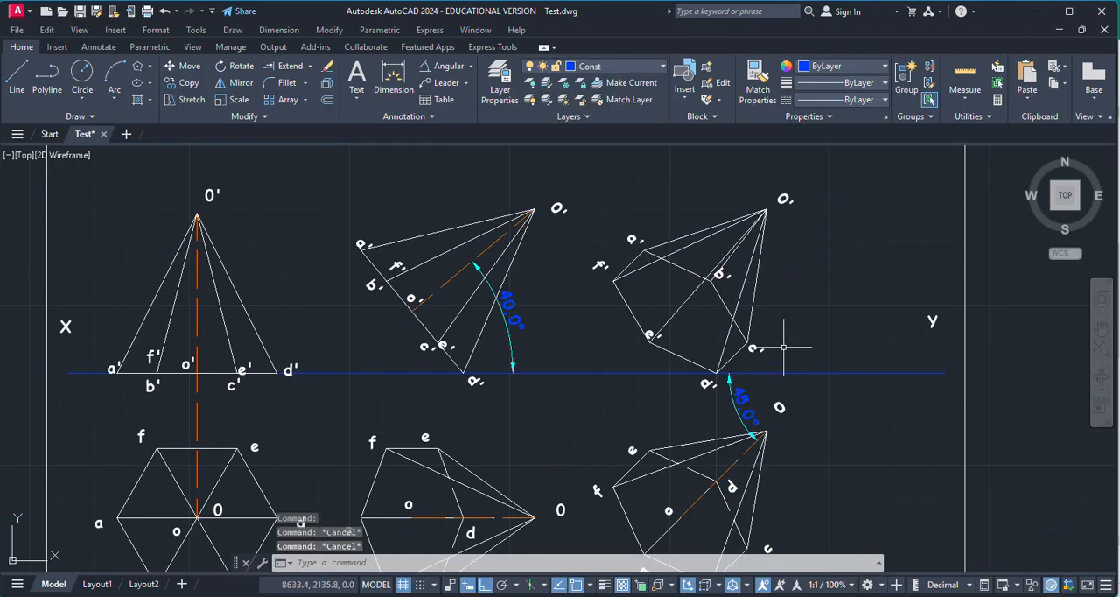
{"action": "scroll", "coordinate": [774, 284], "scroll_direction": "down", "scroll_amount": 2}
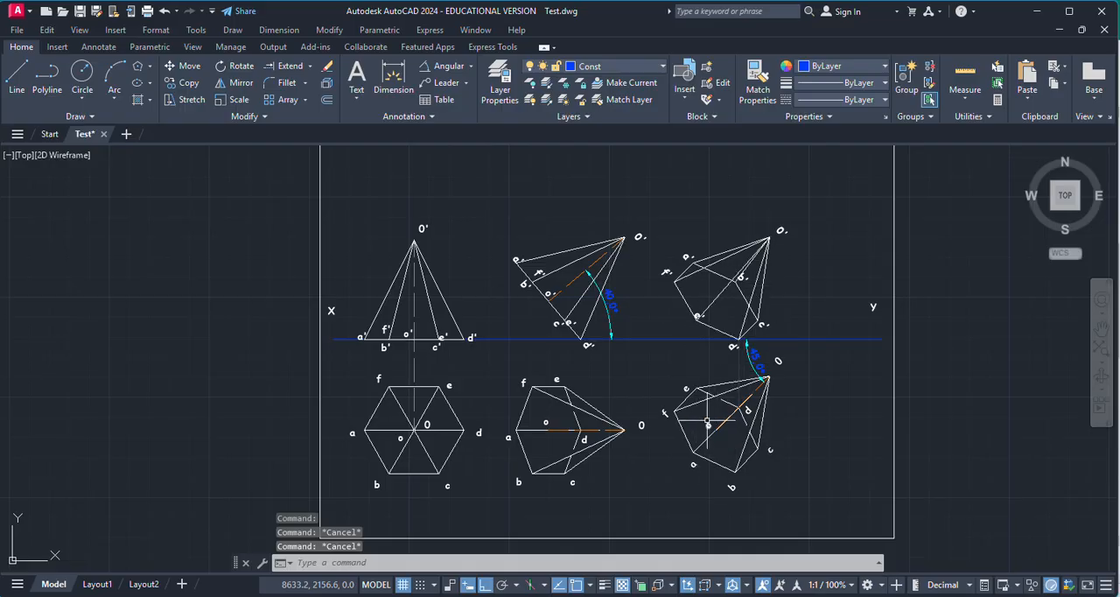
{"action": "scroll", "coordinate": [707, 422], "scroll_direction": "up", "scroll_amount": 3}
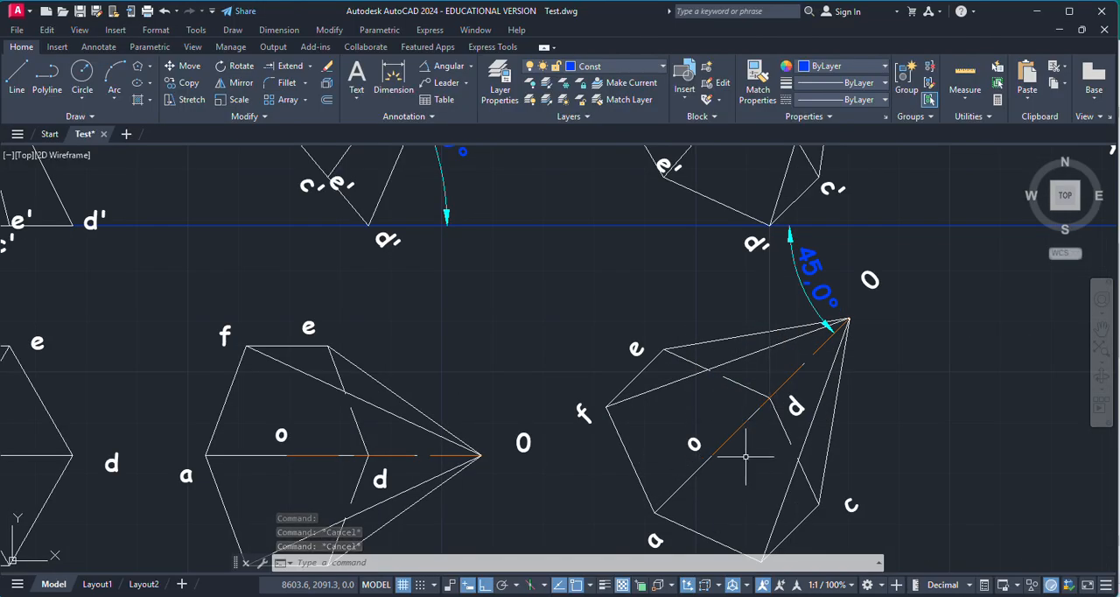
{"action": "scroll", "coordinate": [745, 456], "scroll_direction": "down", "scroll_amount": 2}
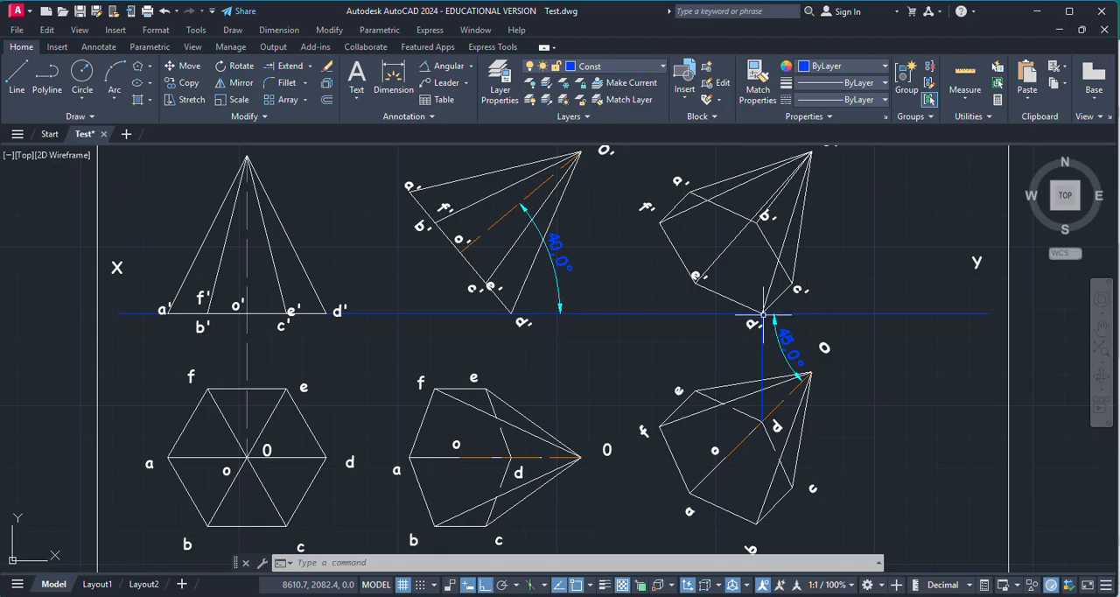
{"action": "scroll", "coordinate": [762, 315], "scroll_direction": "up", "scroll_amount": 6}
{"action": "scroll", "coordinate": [765, 366], "scroll_direction": "down", "scroll_amount": 2}
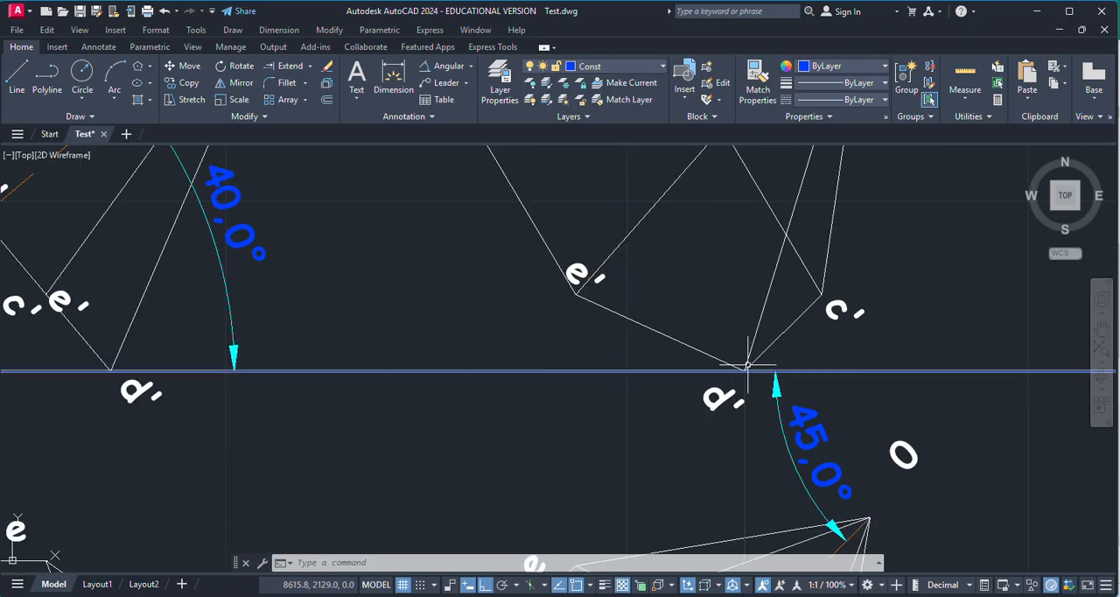
{"action": "scroll", "coordinate": [726, 385], "scroll_direction": "down", "scroll_amount": 2}
{"action": "scroll", "coordinate": [722, 397], "scroll_direction": "down", "scroll_amount": 4}
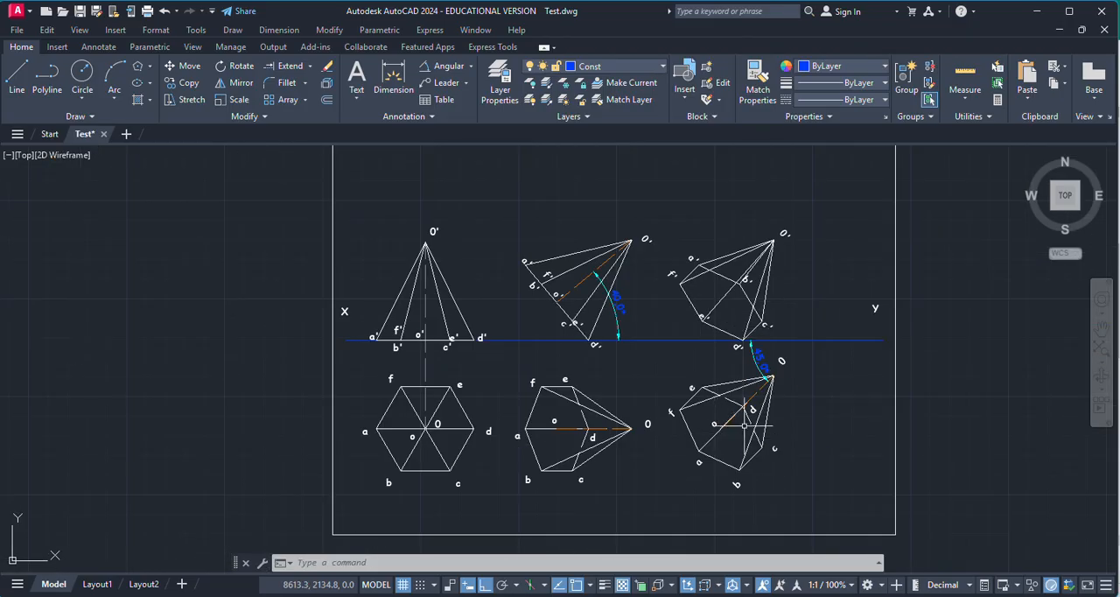
{"action": "scroll", "coordinate": [725, 408], "scroll_direction": "up", "scroll_amount": 4}
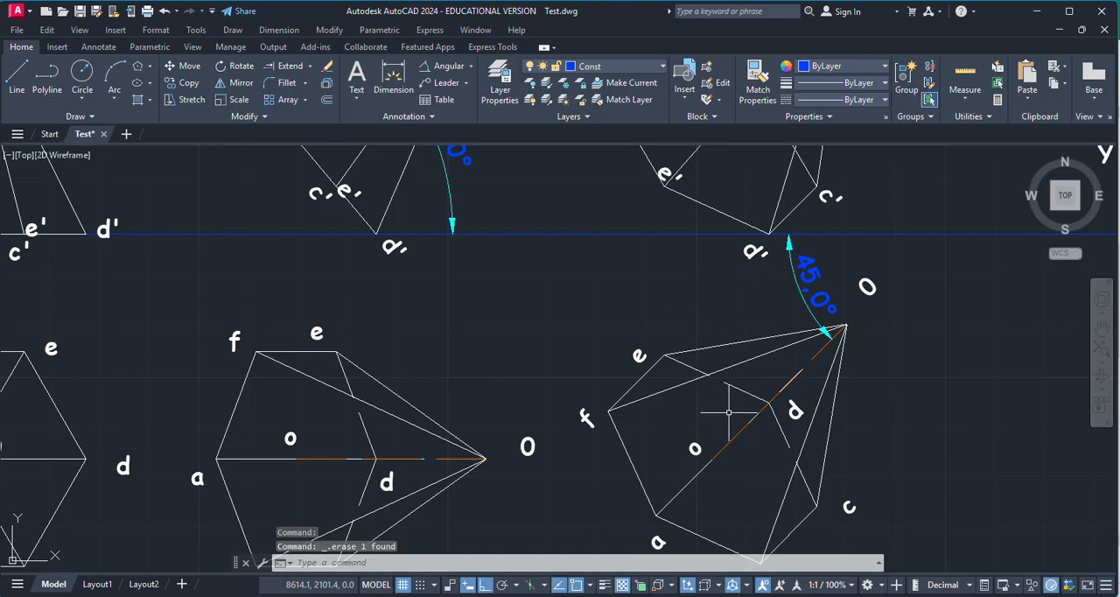
{"action": "scroll", "coordinate": [782, 323], "scroll_direction": "down", "scroll_amount": 2}
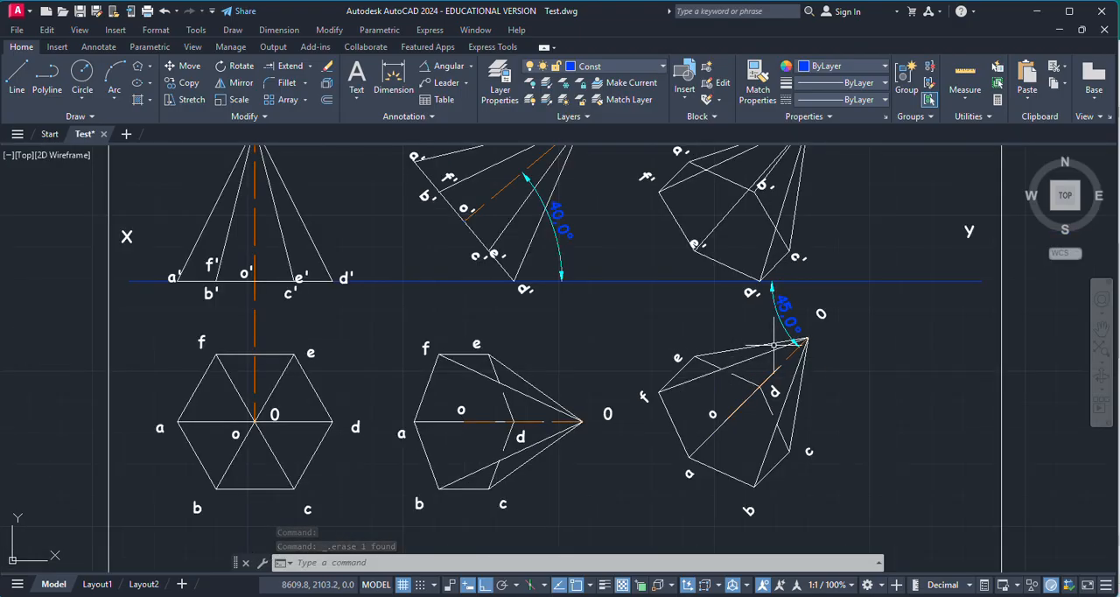
{"action": "scroll", "coordinate": [784, 314], "scroll_direction": "up", "scroll_amount": 2}
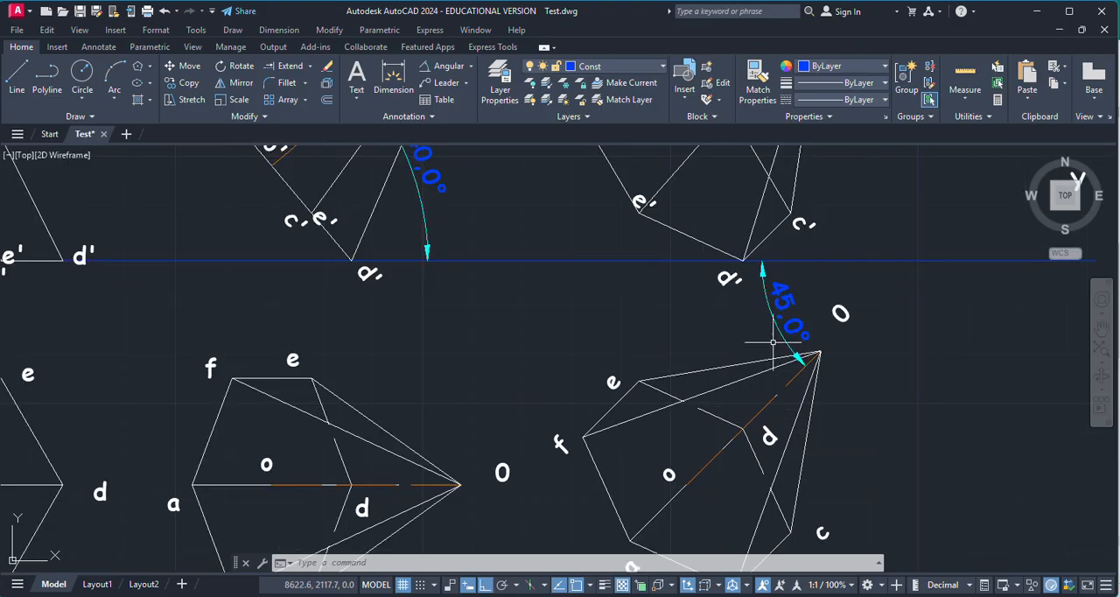
{"action": "scroll", "coordinate": [773, 342], "scroll_direction": "down", "scroll_amount": 3}
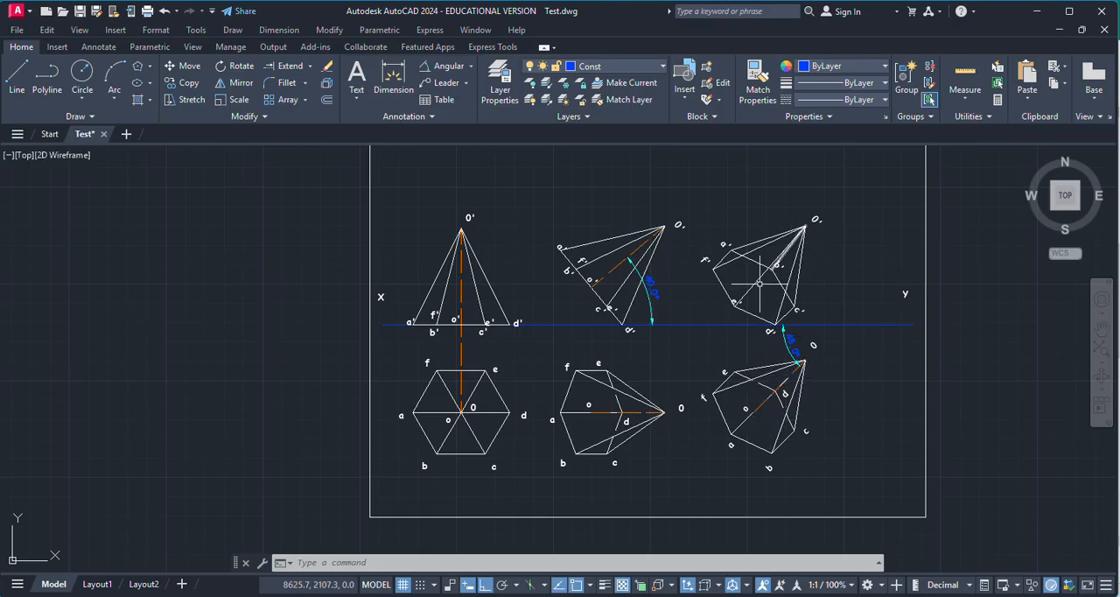
{"action": "scroll", "coordinate": [759, 282], "scroll_direction": "up", "scroll_amount": 3}
{"action": "scroll", "coordinate": [822, 283], "scroll_direction": "down", "scroll_amount": 2}
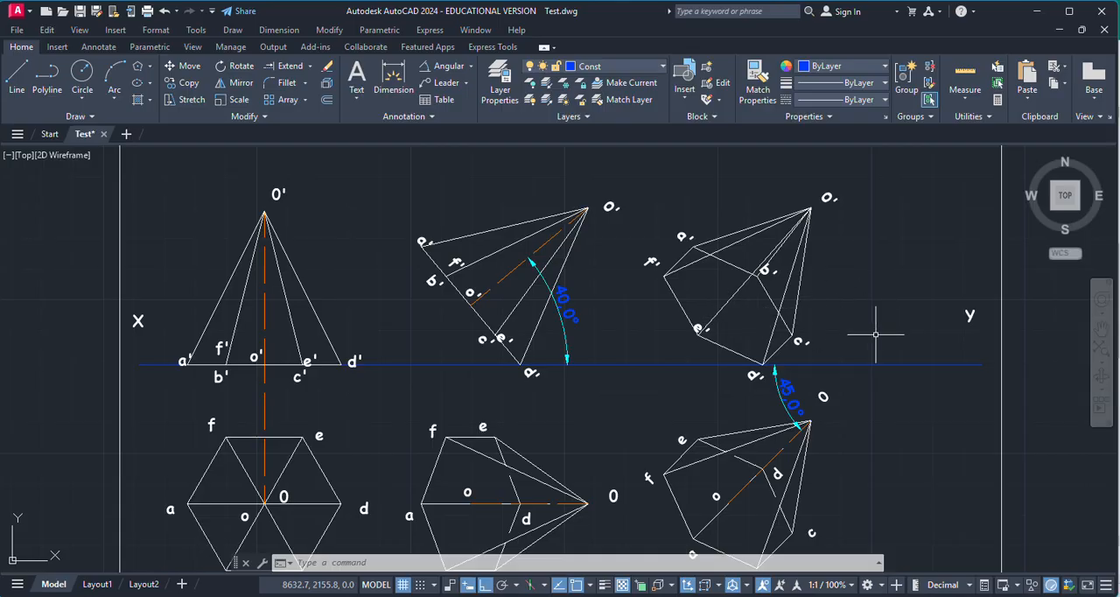
Step: Move the slant edges from f', e' and d' to O' in the third front view to the hidden layer
{"action": "left_click", "coordinate": [700, 260]}
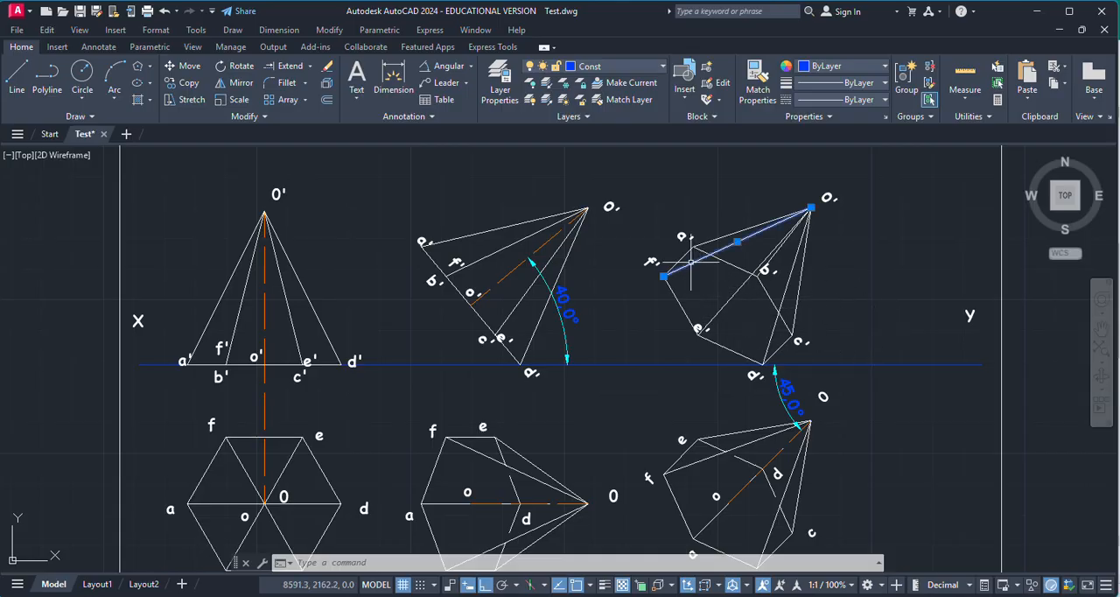
{"action": "left_click", "coordinate": [726, 299]}
{"action": "left_click", "coordinate": [777, 315]}
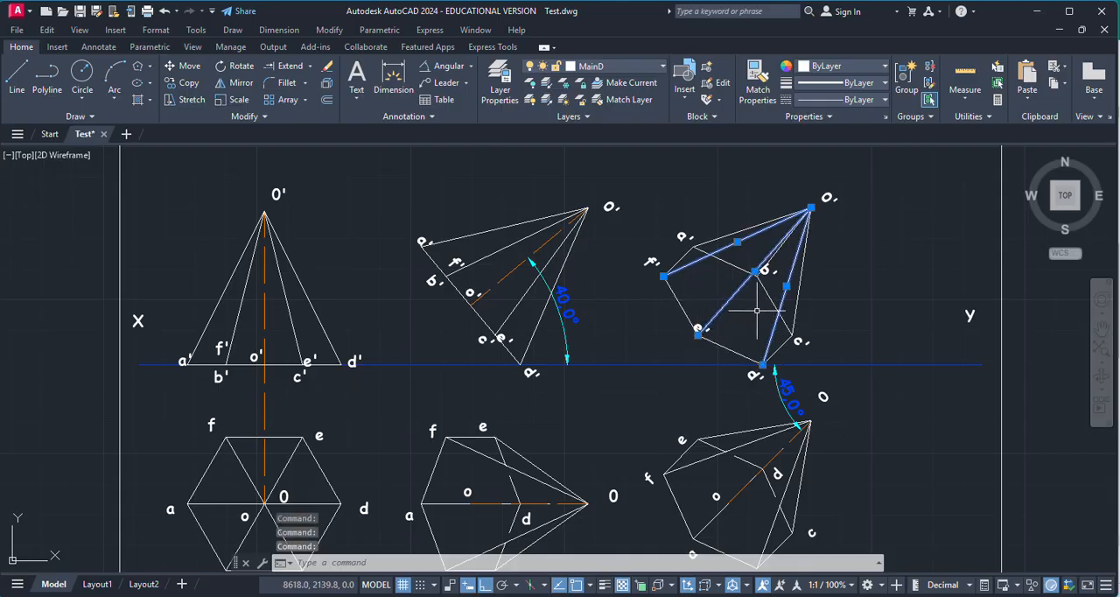
{"action": "left_click", "coordinate": [634, 66]}
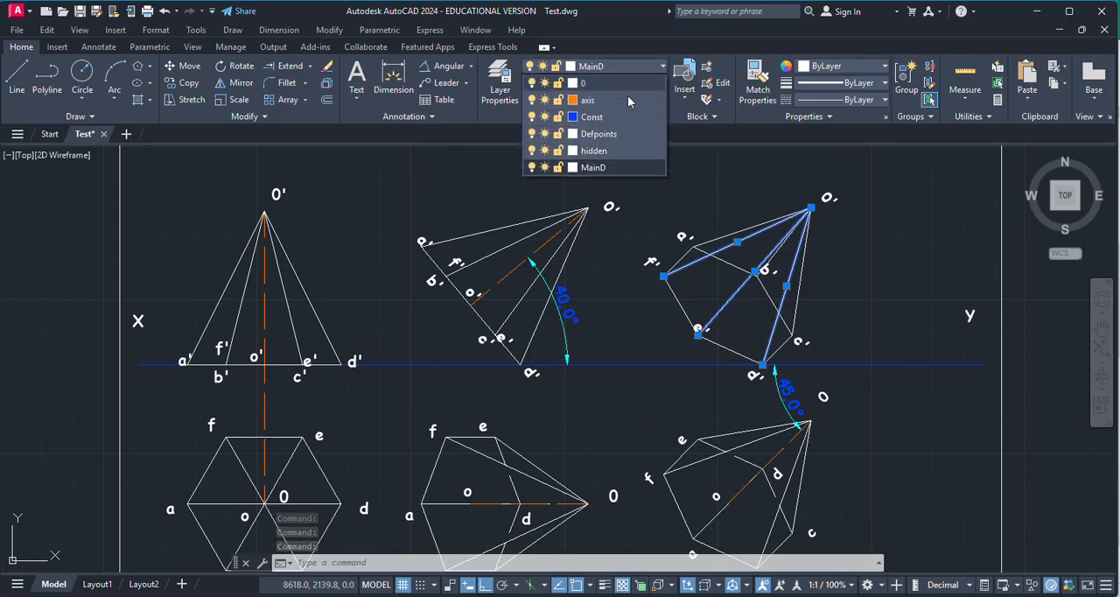
{"action": "left_click", "coordinate": [613, 153]}
{"action": "key", "text": "Escape"}
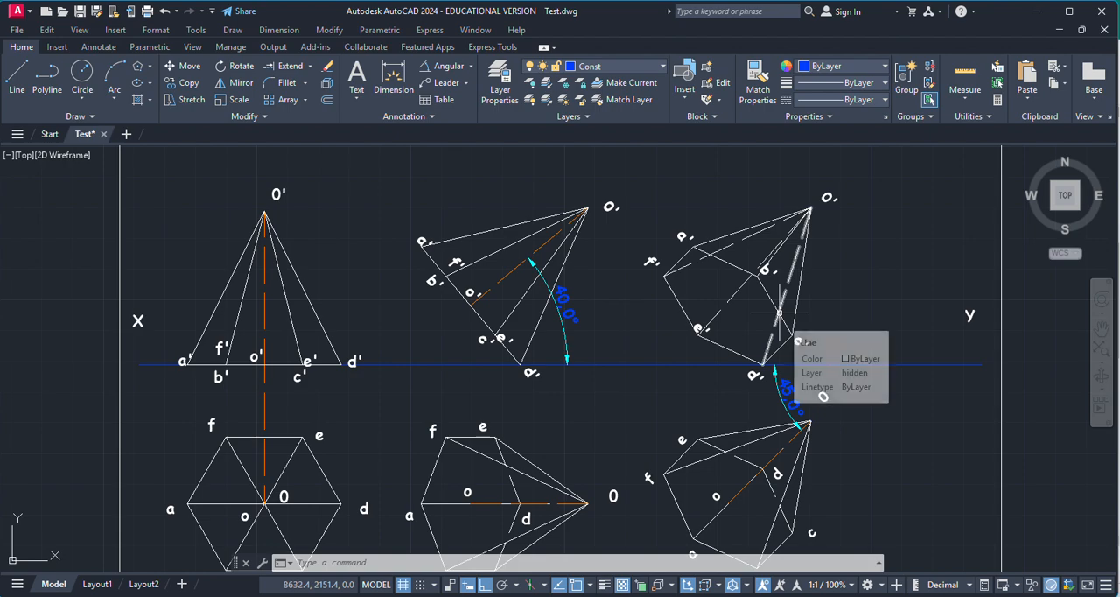
{"action": "scroll", "coordinate": [860, 245], "scroll_direction": "down", "scroll_amount": 4}
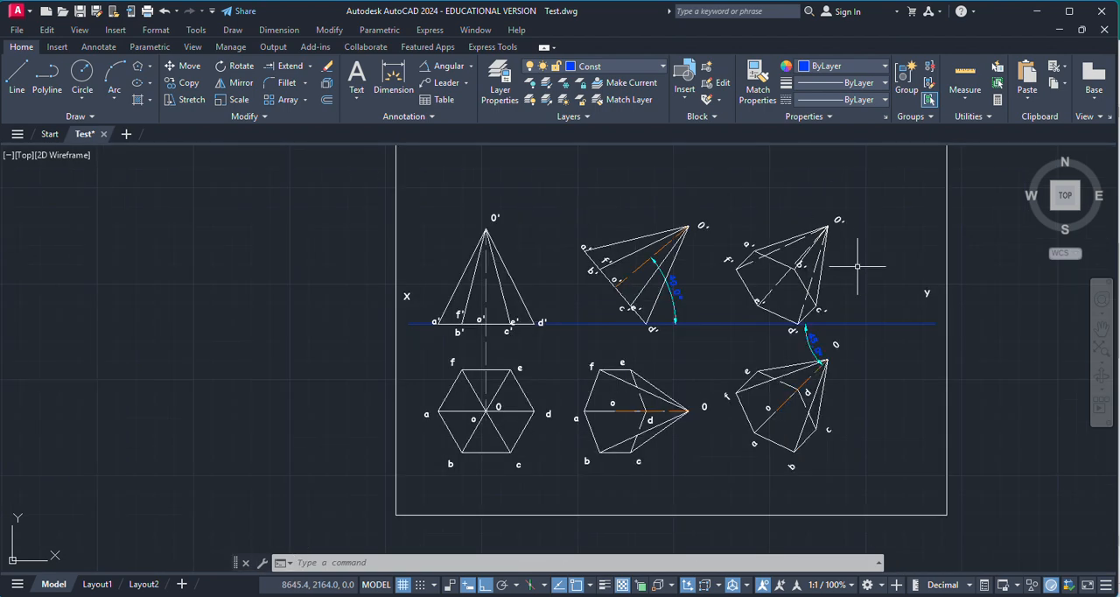
{"action": "scroll", "coordinate": [860, 260], "scroll_direction": "up", "scroll_amount": 4}
{"action": "scroll", "coordinate": [644, 344], "scroll_direction": "down", "scroll_amount": 2}
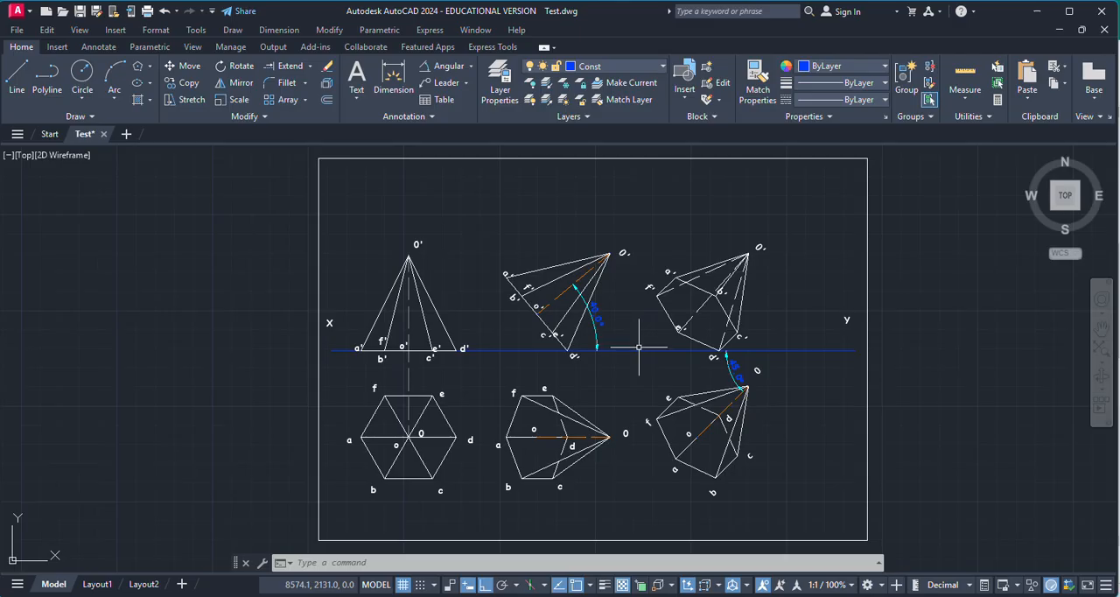
{"action": "scroll", "coordinate": [613, 398], "scroll_direction": "up", "scroll_amount": 2}
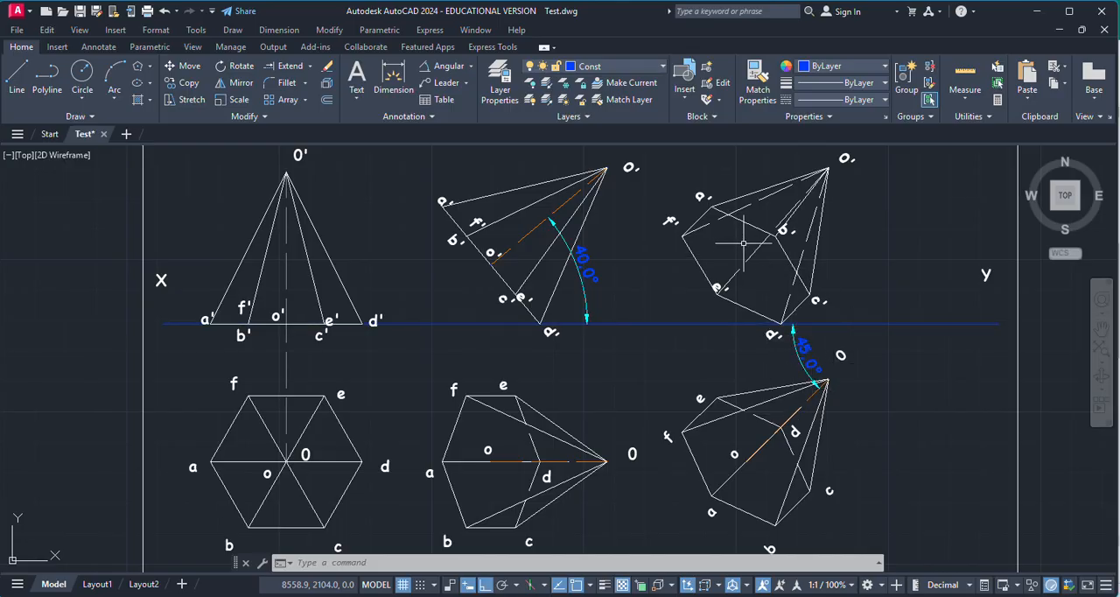
Step: Draw a vertical projector from base centre o in the third top view up into the third front view
{"action": "left_click", "coordinate": [15, 77]}
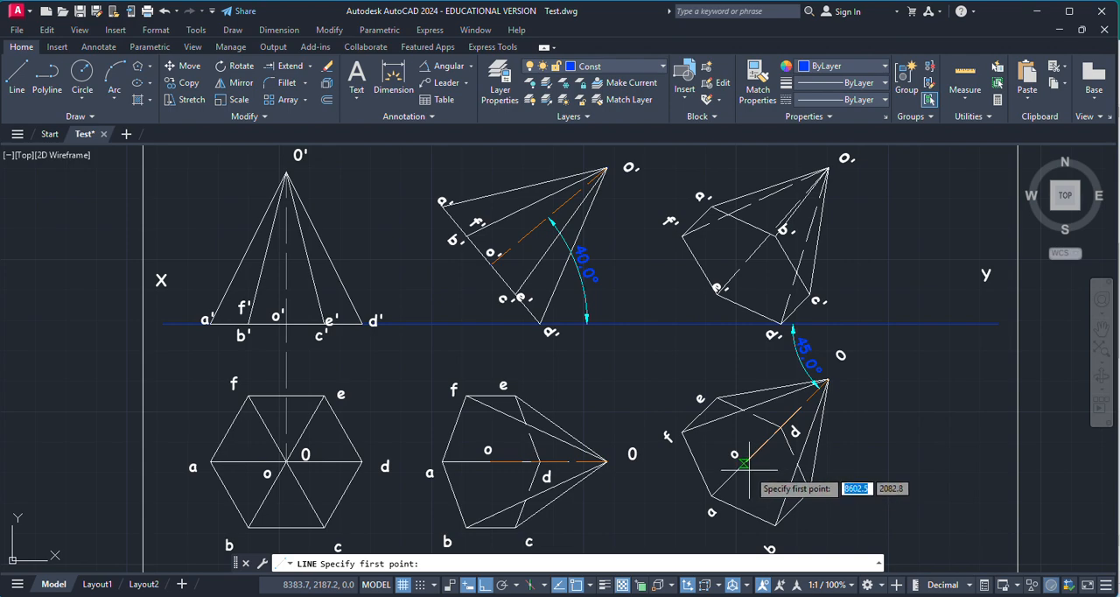
{"action": "scroll", "coordinate": [741, 463], "scroll_direction": "up", "scroll_amount": 6}
{"action": "left_click", "coordinate": [690, 435]}
{"action": "scroll", "coordinate": [768, 481], "scroll_direction": "down", "scroll_amount": 4}
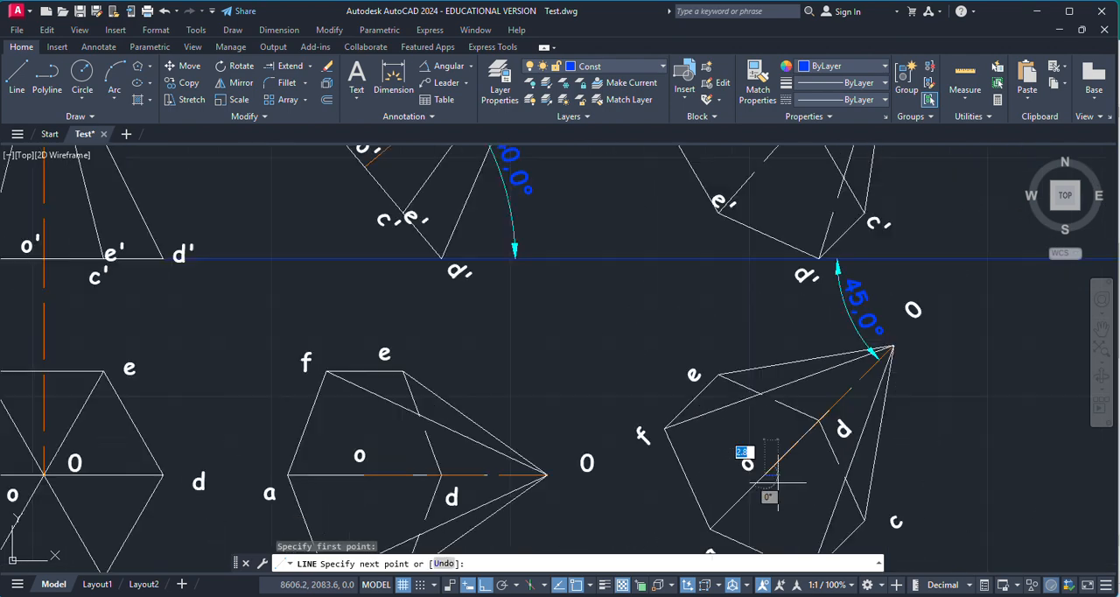
{"action": "scroll", "coordinate": [778, 482], "scroll_direction": "down", "scroll_amount": 2}
{"action": "scroll", "coordinate": [777, 272], "scroll_direction": "up", "scroll_amount": 6}
{"action": "left_click", "coordinate": [722, 212]}
{"action": "key", "text": "Return"}
{"action": "key", "text": "Return"}
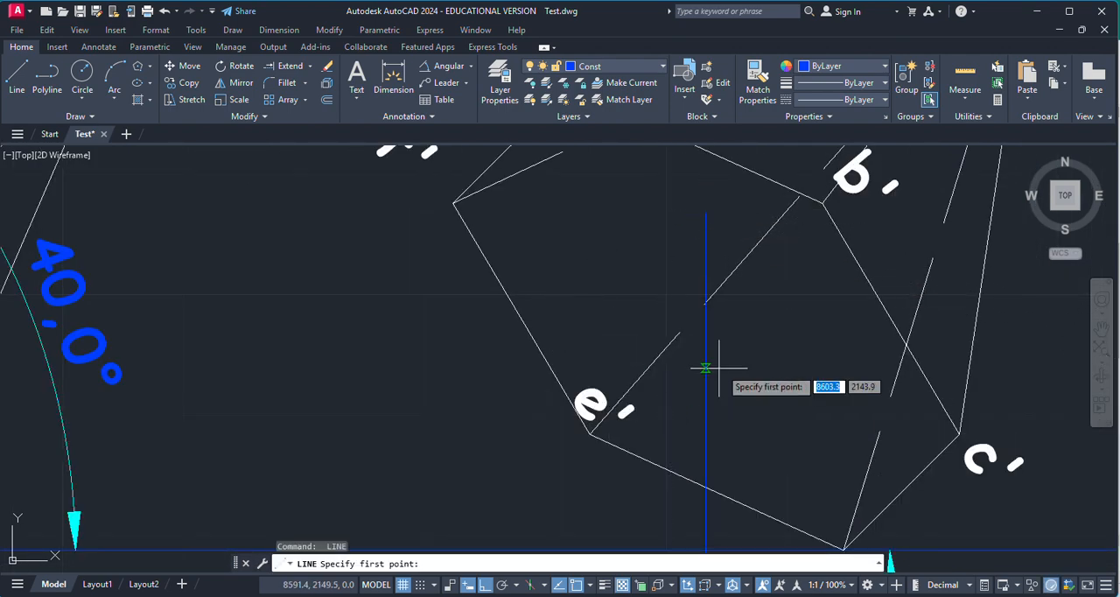
Step: Draw a horizontal projector from o' in the second front view to the vertical projector in the third front view
{"action": "scroll", "coordinate": [705, 368], "scroll_direction": "down", "scroll_amount": 3}
{"action": "scroll", "coordinate": [409, 368], "scroll_direction": "up", "scroll_amount": 4}
{"action": "left_click", "coordinate": [359, 336]}
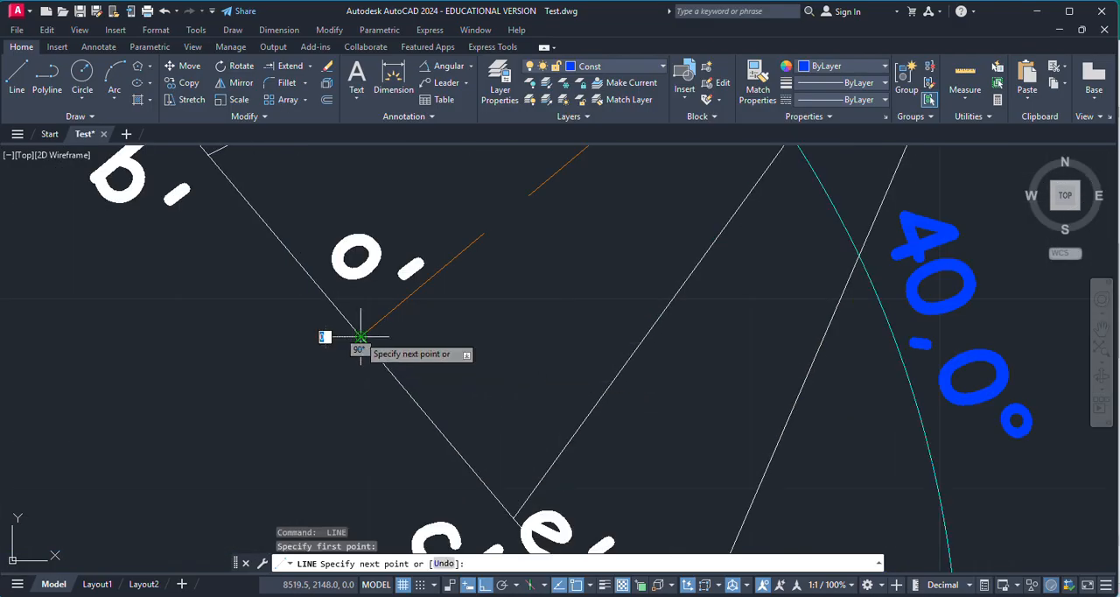
{"action": "scroll", "coordinate": [420, 363], "scroll_direction": "down", "scroll_amount": 5}
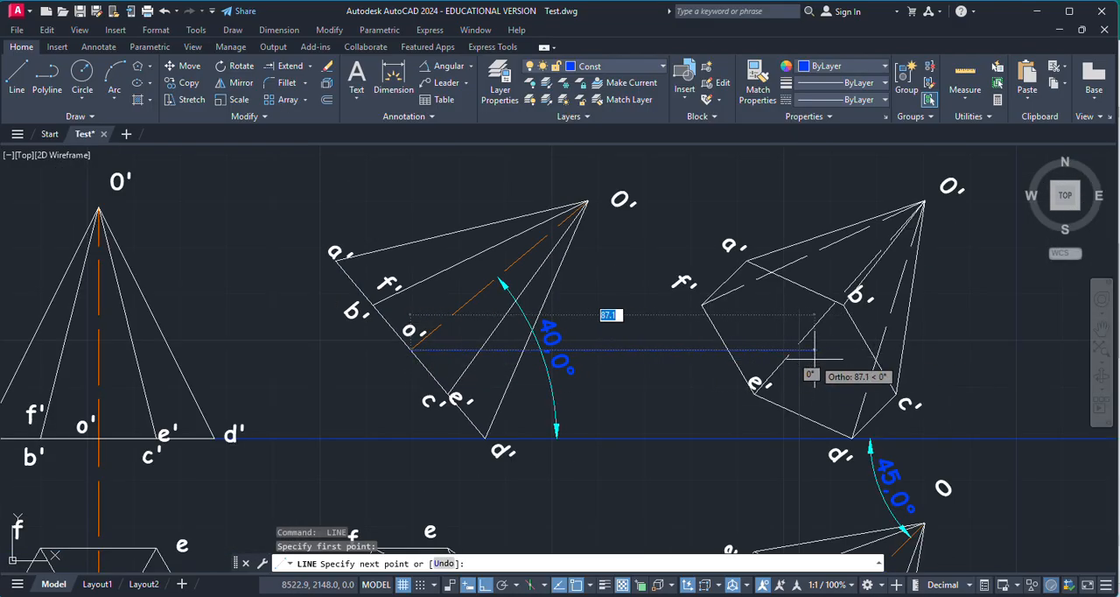
{"action": "scroll", "coordinate": [814, 350], "scroll_direction": "up", "scroll_amount": 5}
{"action": "left_click", "coordinate": [767, 338]}
Step: Continue the line from the projectors' intersection to the apex O' to form the axis of the third front view
{"action": "scroll", "coordinate": [736, 385], "scroll_direction": "up", "scroll_amount": 1}
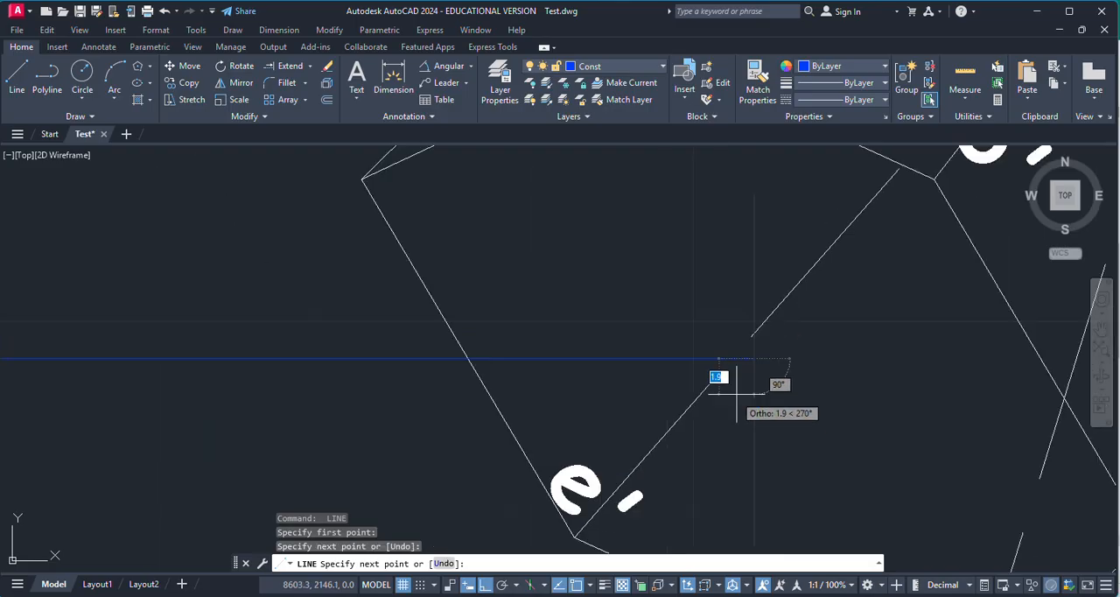
{"action": "scroll", "coordinate": [887, 279], "scroll_direction": "down", "scroll_amount": 5}
{"action": "scroll", "coordinate": [880, 267], "scroll_direction": "up", "scroll_amount": 5}
{"action": "left_click", "coordinate": [806, 178]}
{"action": "key", "text": "Escape"}
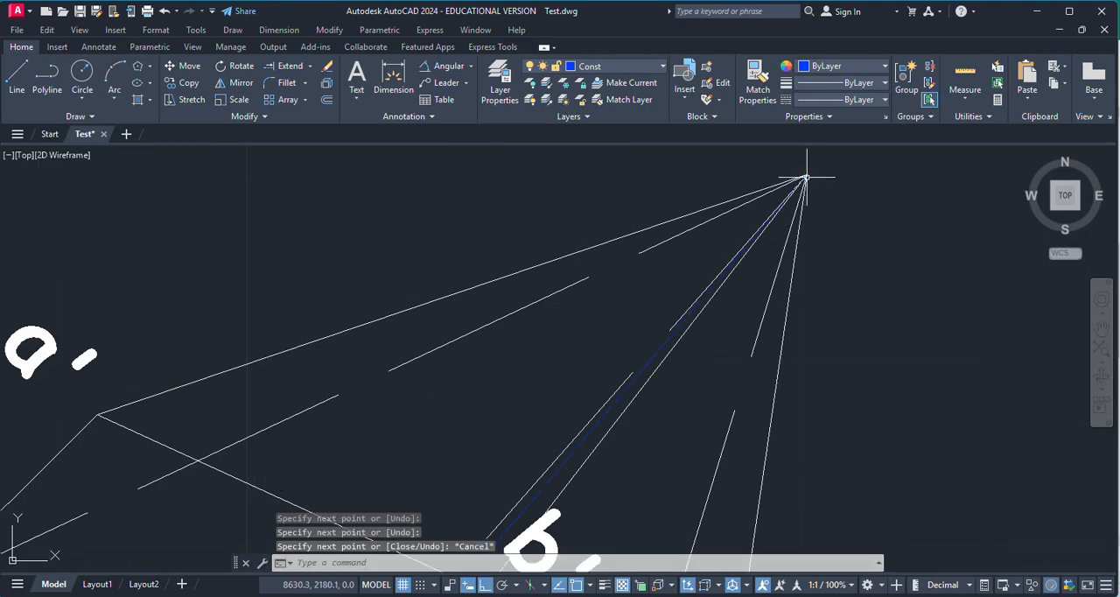
Step: Move the new axis line of the third front view to the axis layer
{"action": "scroll", "coordinate": [650, 357], "scroll_direction": "down", "scroll_amount": 2}
{"action": "left_click", "coordinate": [622, 379]}
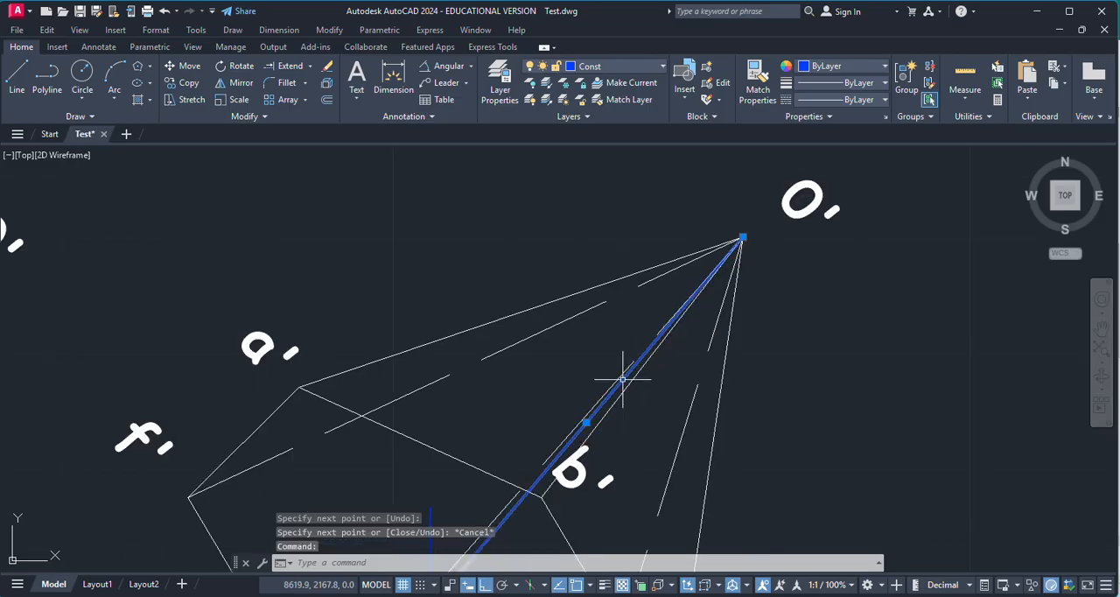
{"action": "left_click", "coordinate": [624, 65]}
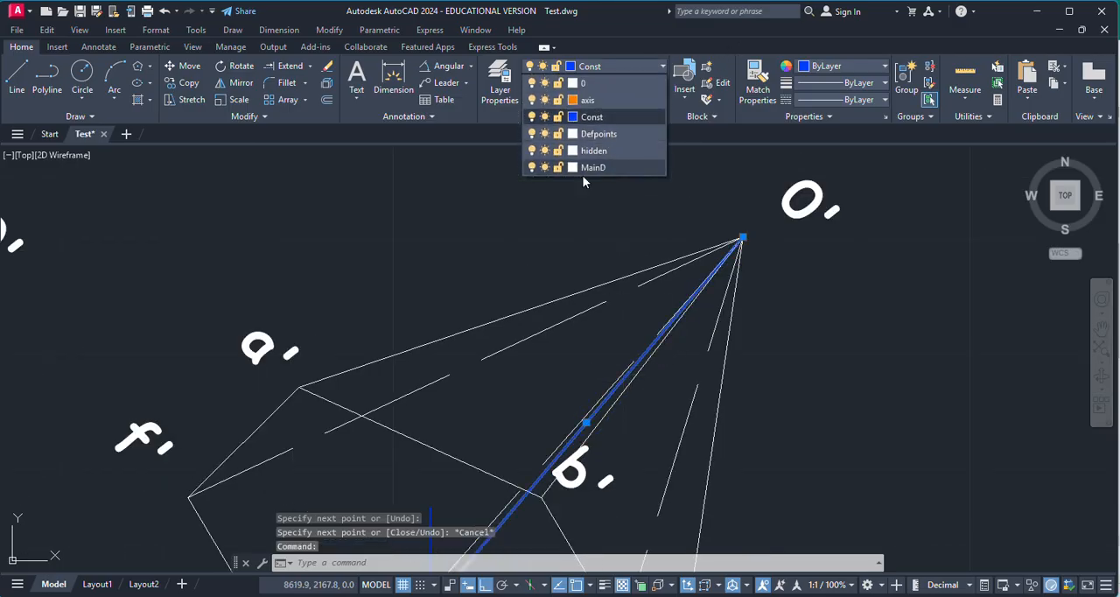
{"action": "left_click", "coordinate": [596, 111]}
Step: Try to erase the two projectors with the axis line still selected, and undo the erasure
{"action": "scroll", "coordinate": [702, 268], "scroll_direction": "down", "scroll_amount": 5}
{"action": "scroll", "coordinate": [647, 375], "scroll_direction": "up", "scroll_amount": 6}
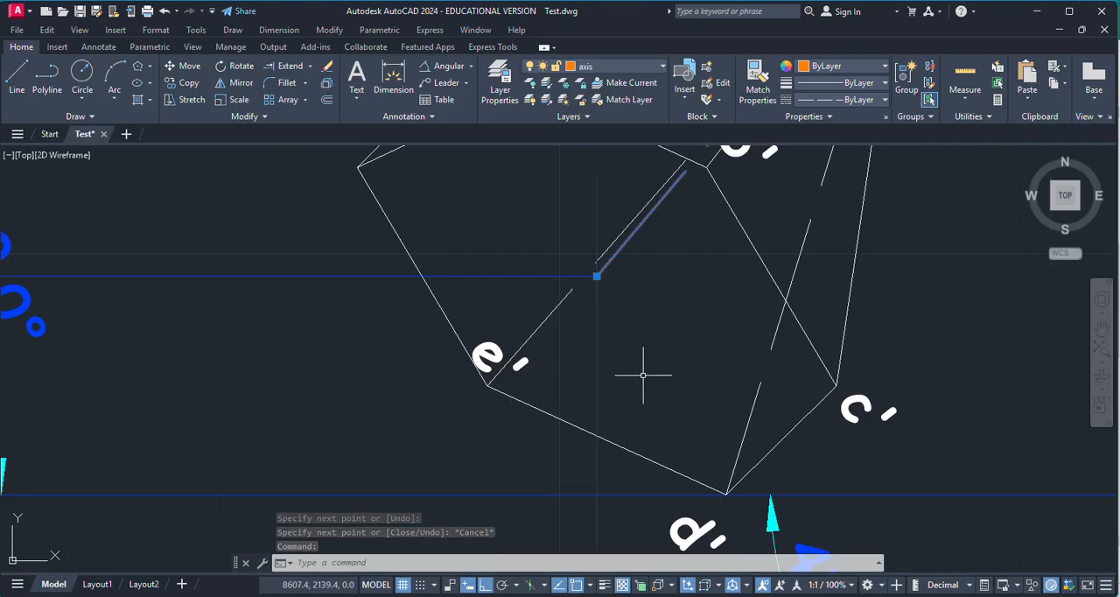
{"action": "left_click", "coordinate": [597, 383]}
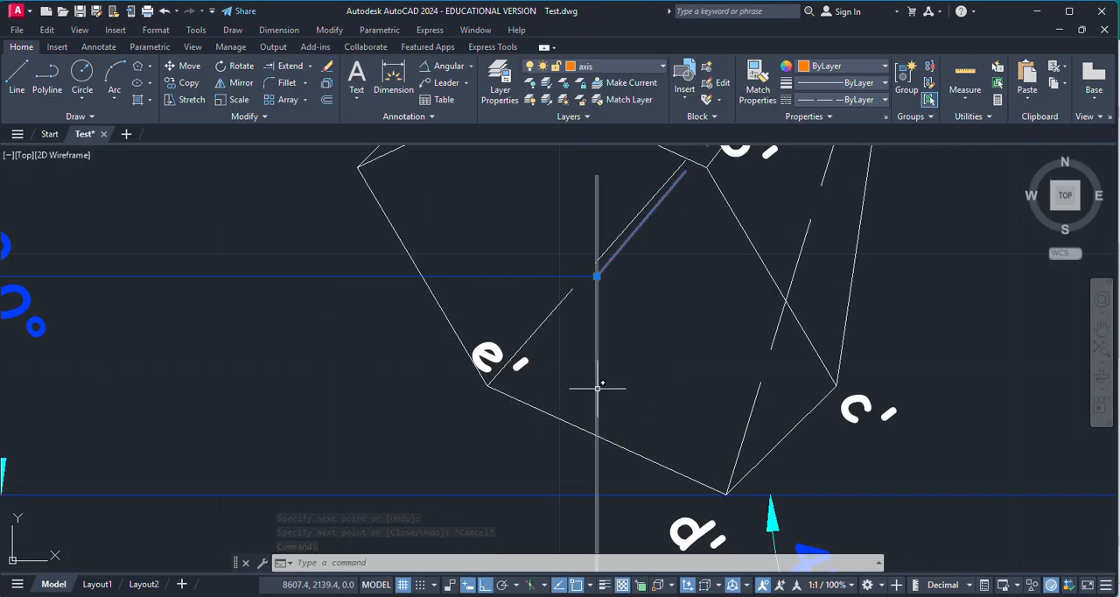
{"action": "left_click", "coordinate": [531, 277]}
{"action": "key", "text": "Delete"}
{"action": "scroll", "coordinate": [538, 274], "scroll_direction": "down", "scroll_amount": 6}
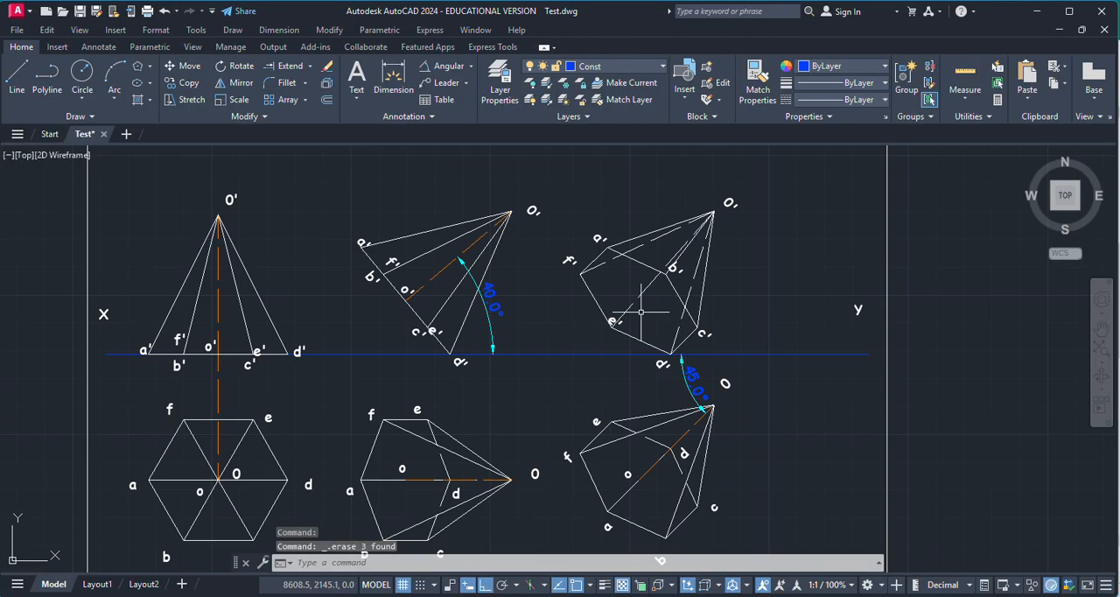
{"action": "scroll", "coordinate": [670, 288], "scroll_direction": "up", "scroll_amount": 8}
{"action": "key", "text": "ctrl+z"}
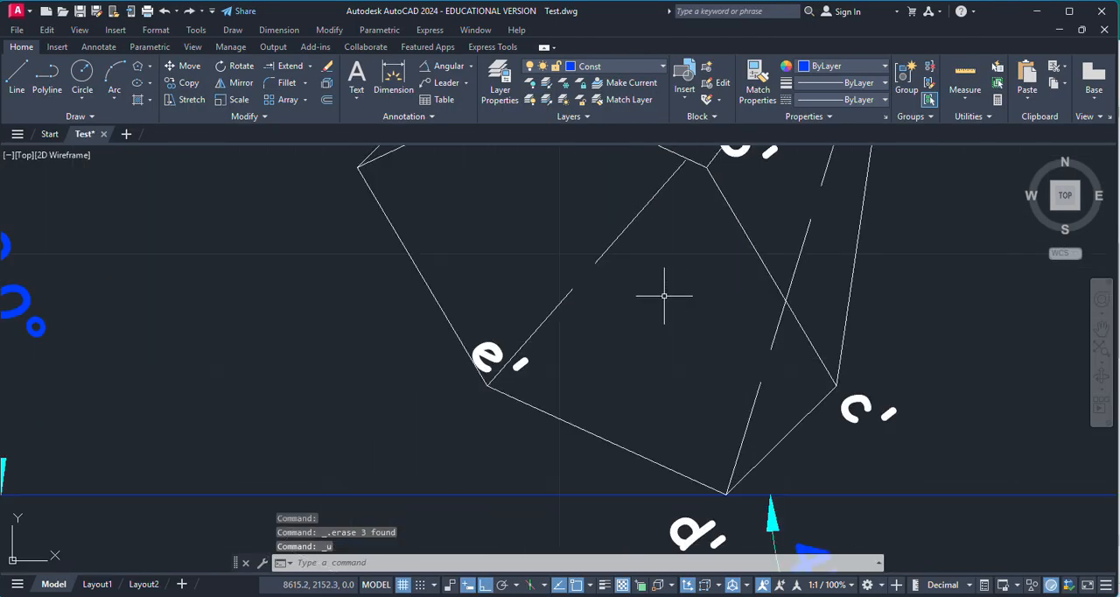
Step: Erase only the vertical and horizontal projectors that meet at the axis's lower end in the third front view
{"action": "left_click", "coordinate": [595, 315]}
{"action": "left_click", "coordinate": [551, 278]}
{"action": "key", "text": "Delete"}
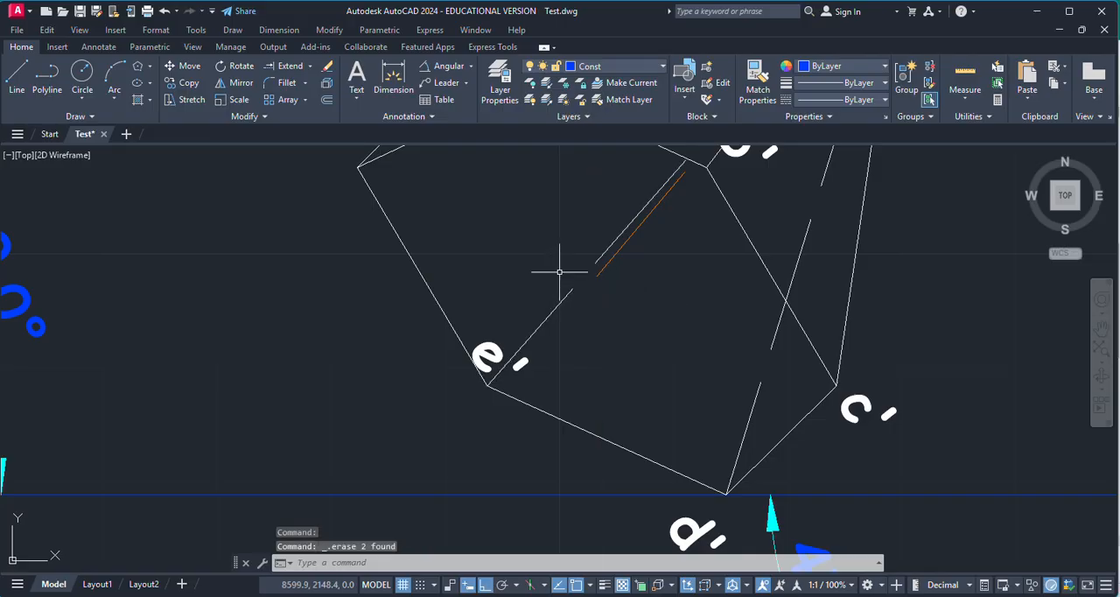
Step: Copy the o' label from the second front view and paste it beside the axis's lower end in the third front view
{"action": "scroll", "coordinate": [643, 329], "scroll_direction": "down", "scroll_amount": 2}
{"action": "scroll", "coordinate": [146, 375], "scroll_direction": "down", "scroll_amount": 3}
{"action": "scroll", "coordinate": [155, 331], "scroll_direction": "up", "scroll_amount": 5}
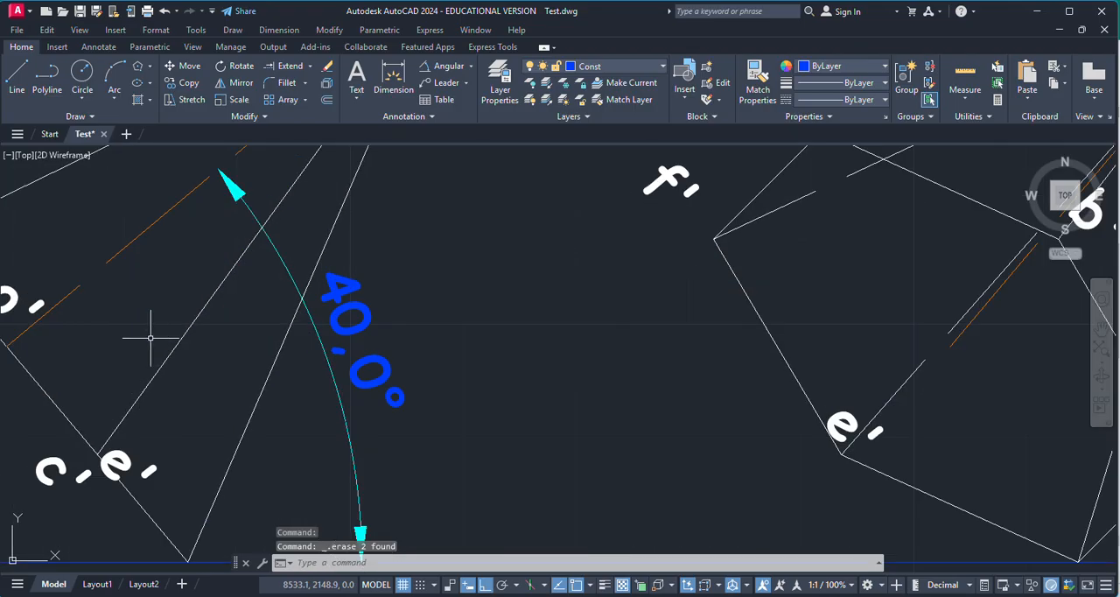
{"action": "scroll", "coordinate": [155, 328], "scroll_direction": "down", "scroll_amount": 1}
{"action": "left_click", "coordinate": [58, 315]}
{"action": "key", "text": "ctrl+c"}
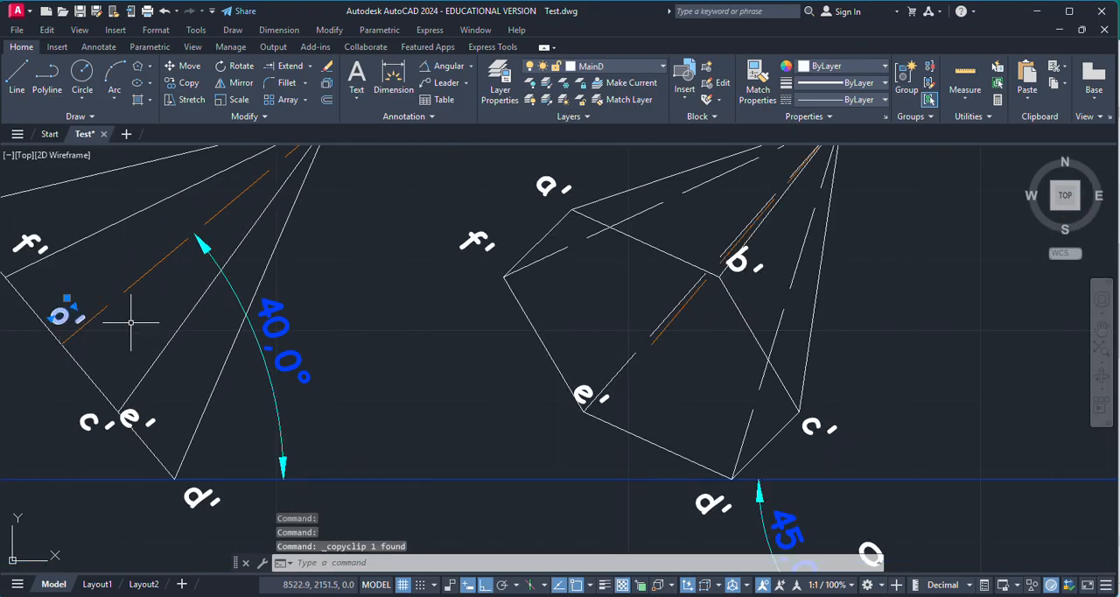
{"action": "key", "text": "ctrl+v"}
{"action": "scroll", "coordinate": [652, 374], "scroll_direction": "down", "scroll_amount": 4}
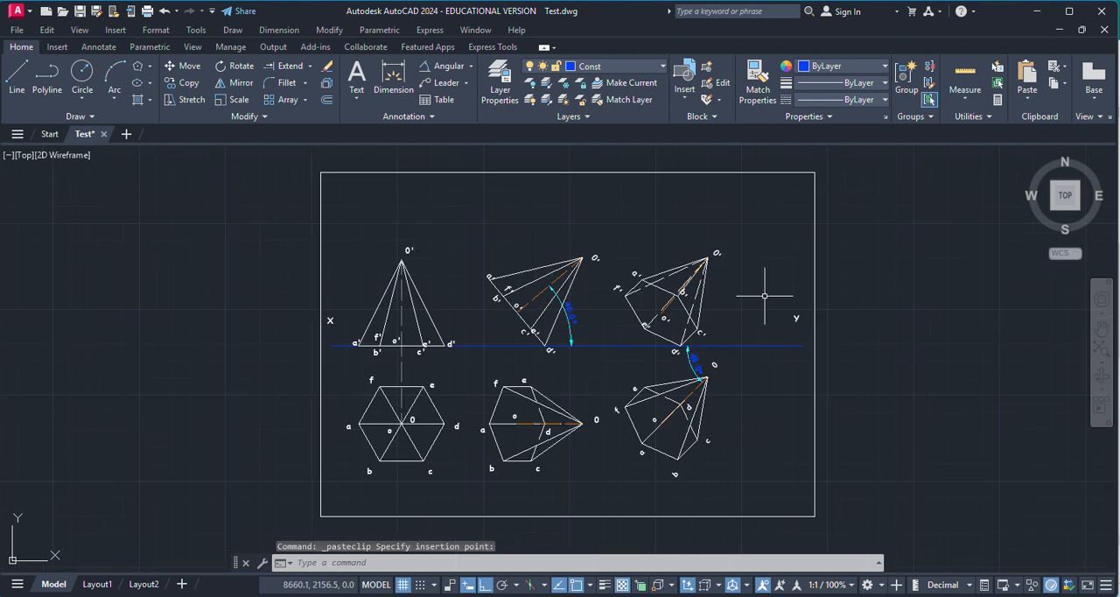
{"action": "scroll", "coordinate": [545, 398], "scroll_direction": "up", "scroll_amount": 1}
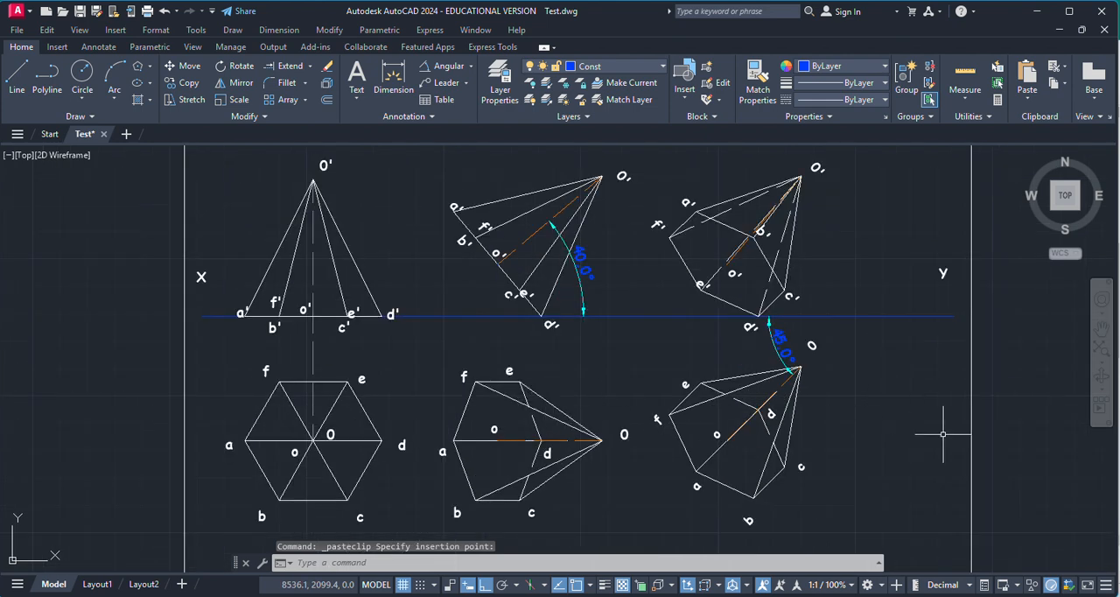